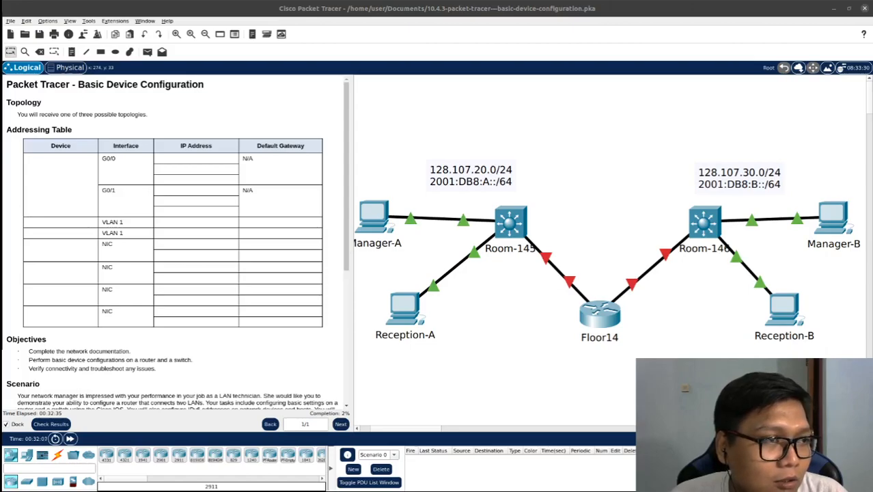
Switch to the addressing table in Google Sheets and place its window over the activity instructions, beside the network topology
left_click_drag(0, 79, 669, 82)
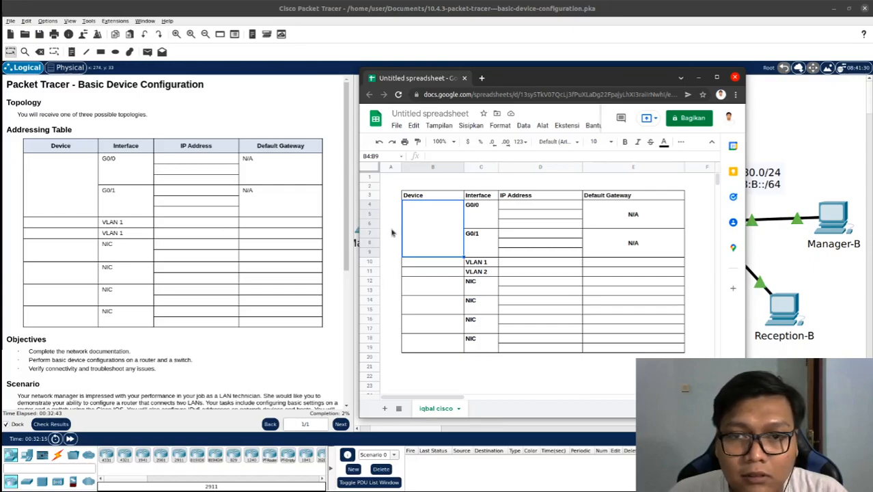
left_click_drag(515, 79, 285, 75)
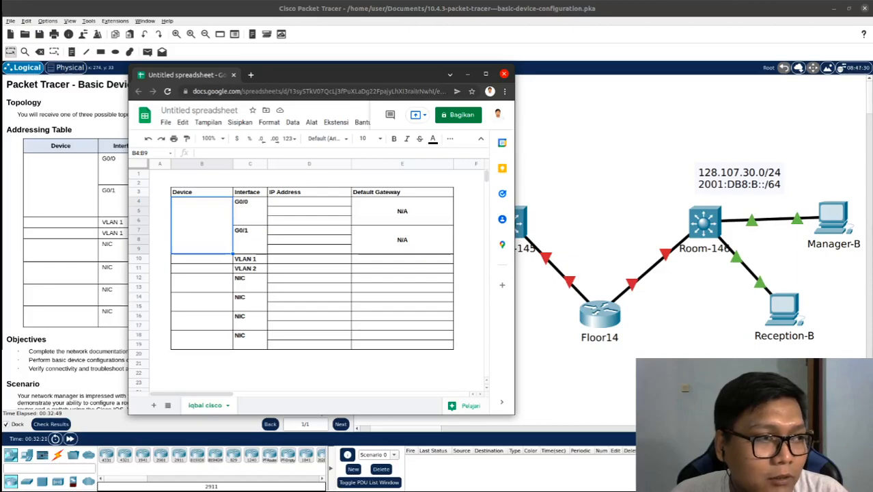
key("alt+Tab")
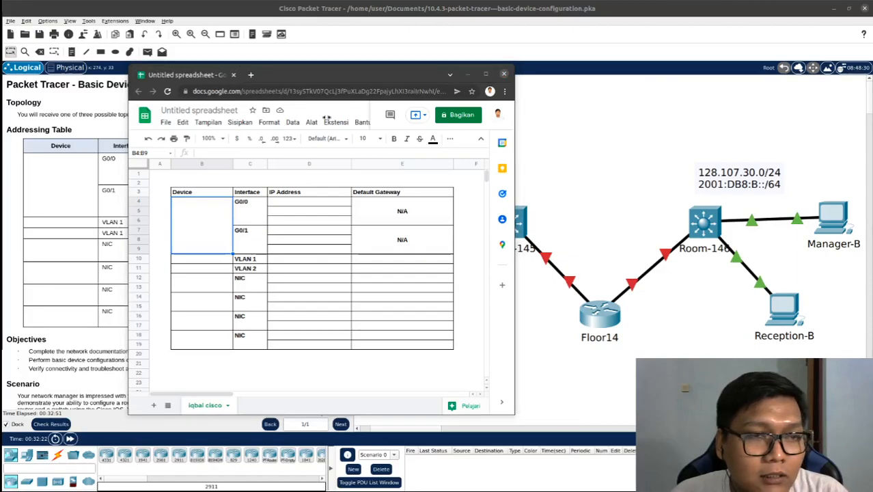
left_click_drag(367, 77, 262, 68)
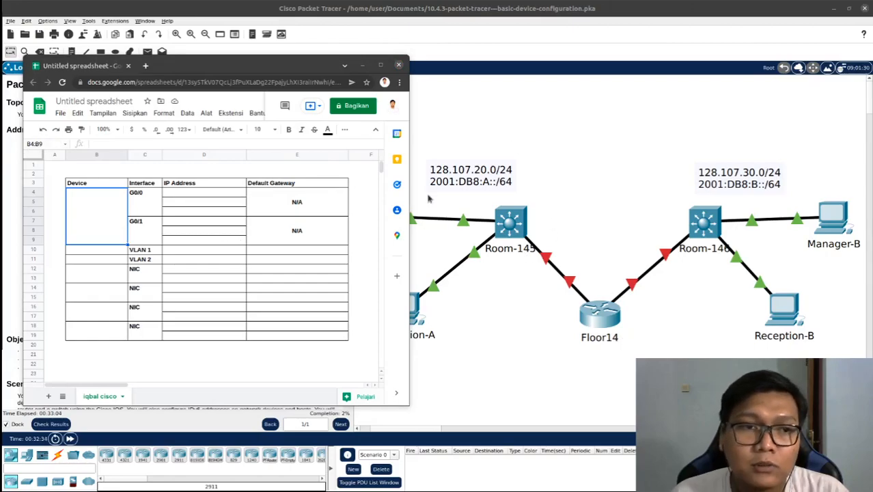
left_click_drag(256, 74, 574, 78)
scroll(268, 261, "down", 4)
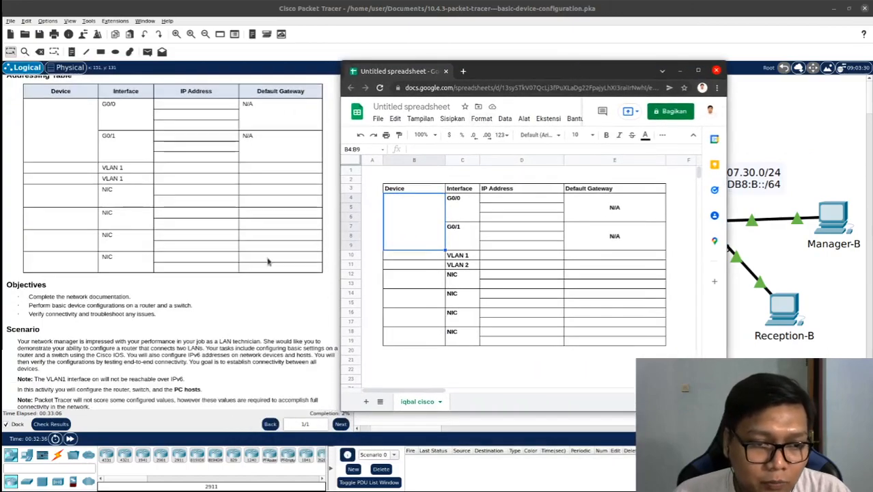
scroll(268, 261, "down", 1)
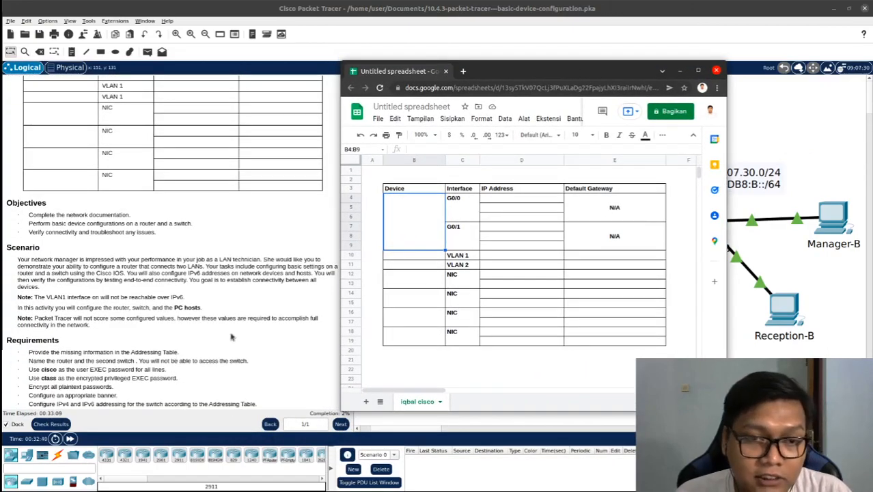
scroll(319, 256, "up", 3)
left_click_drag(482, 70, 156, 60)
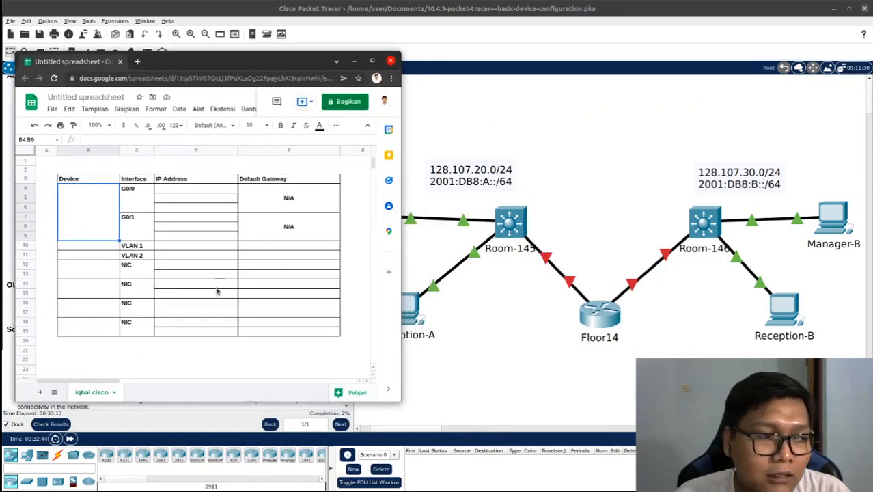
left_click_drag(249, 61, 196, 78)
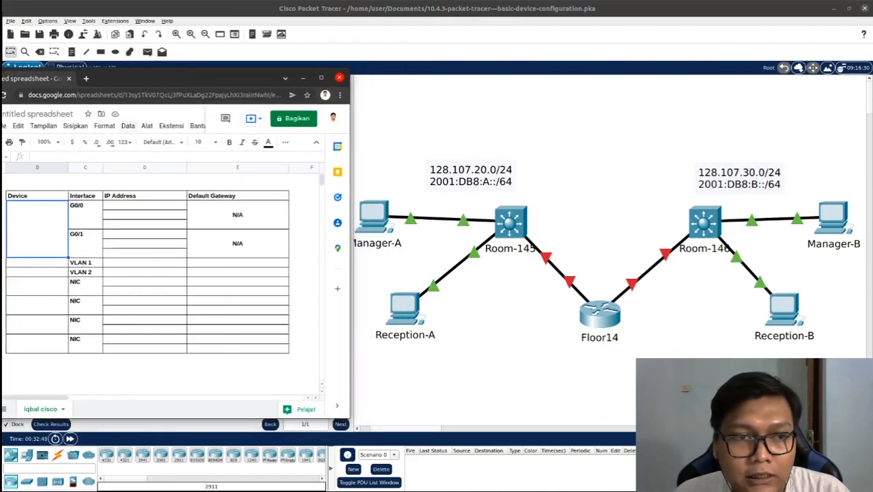
double_click(41, 230)
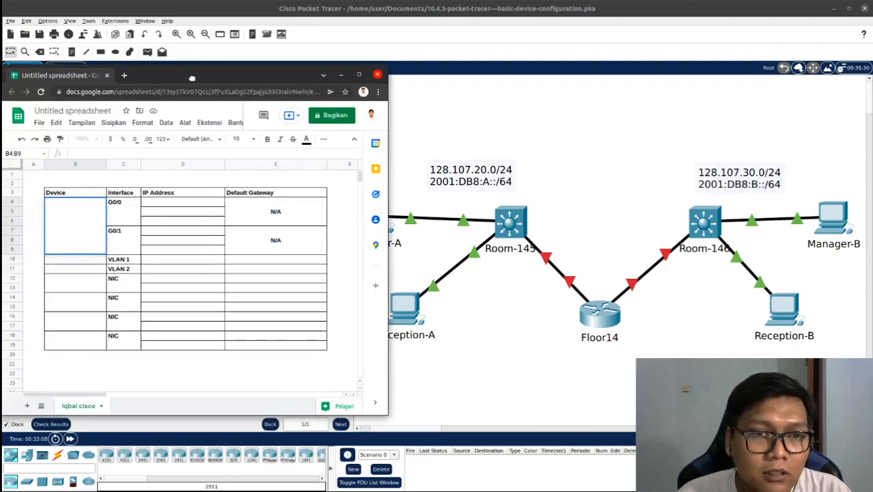
left_click_drag(144, 81, 182, 78)
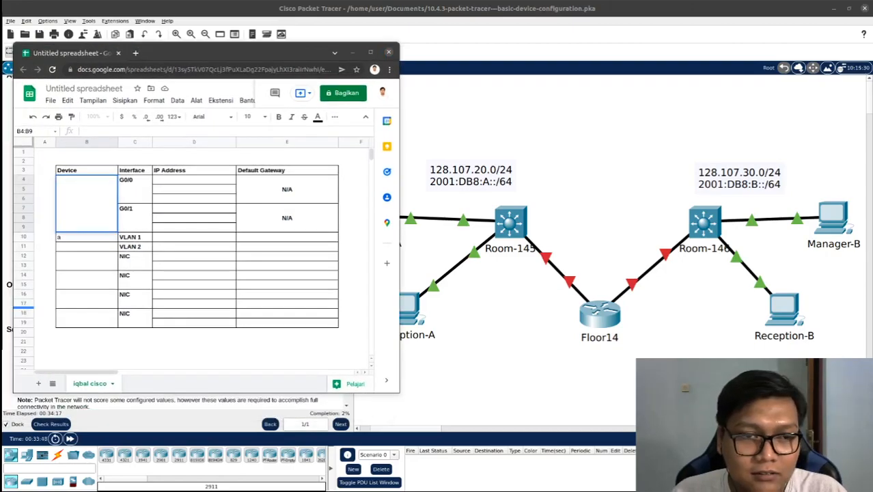
left_click(94, 213)
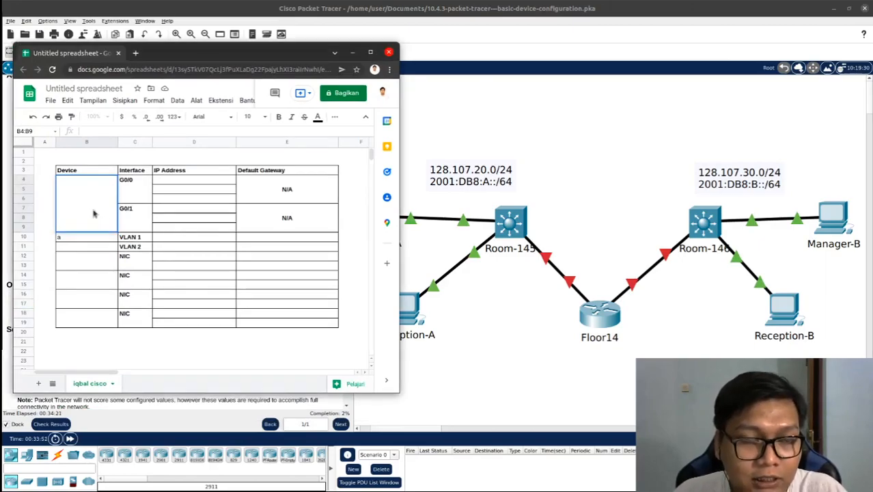
left_click_drag(207, 47, 298, 2)
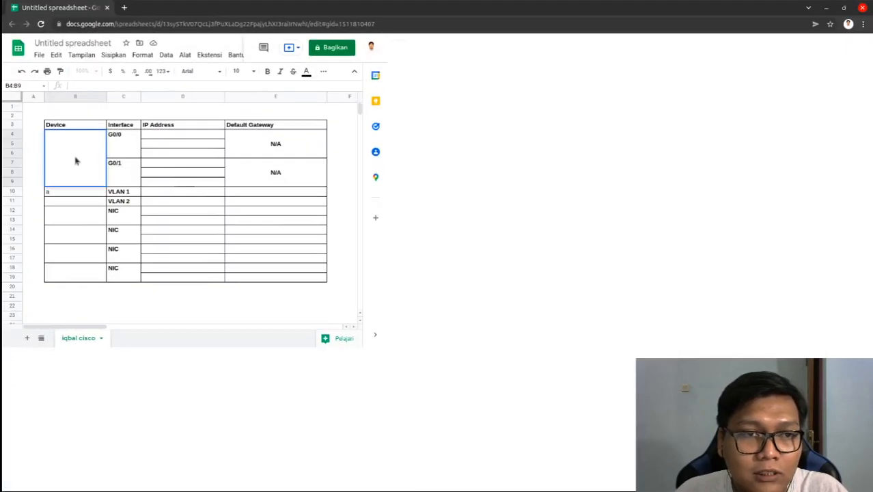
left_click(72, 191)
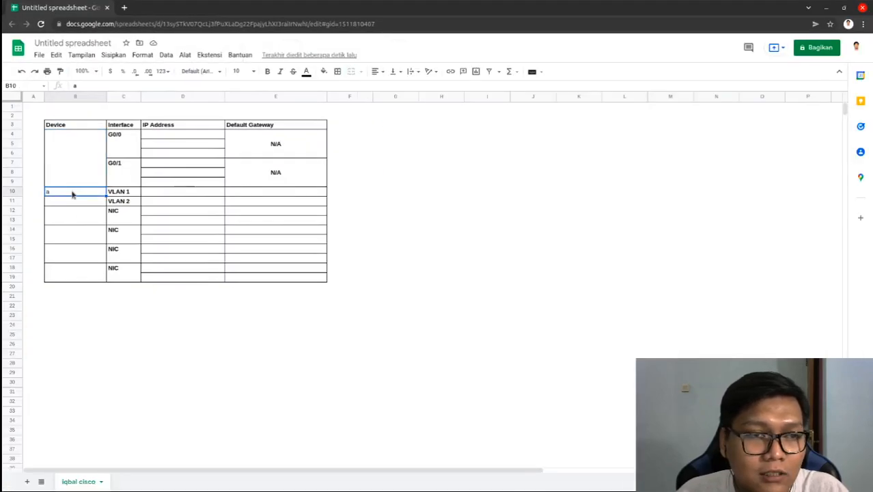
Enter Floor14 as the device in the merged cell for the G0/0 and G0/1 interfaces, with the spreadsheet window restored from full screen
left_click(77, 169)
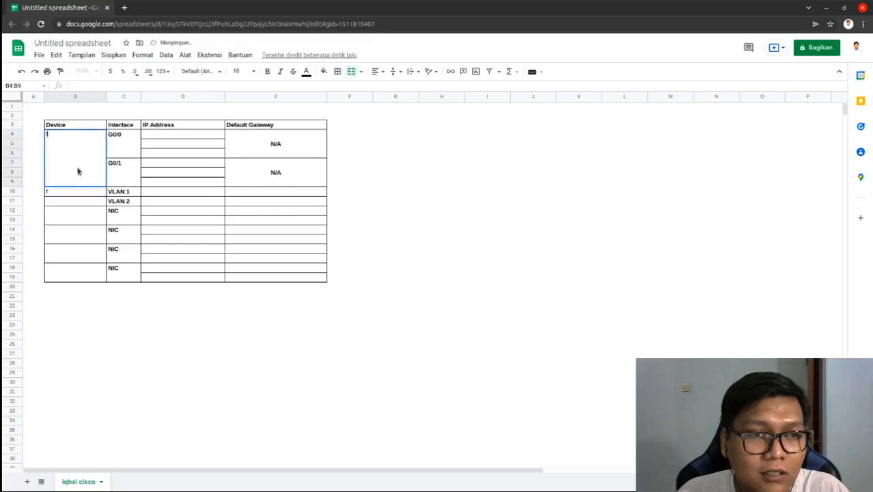
double_click(272, 10)
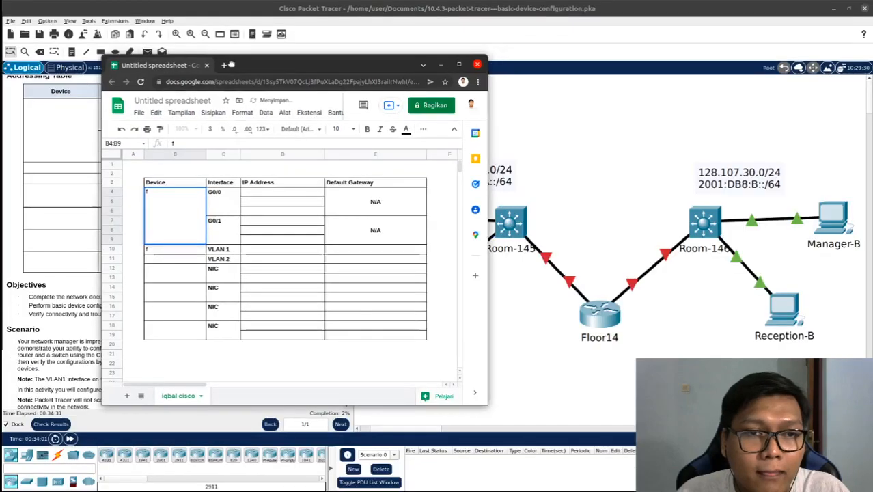
type("Floor14")
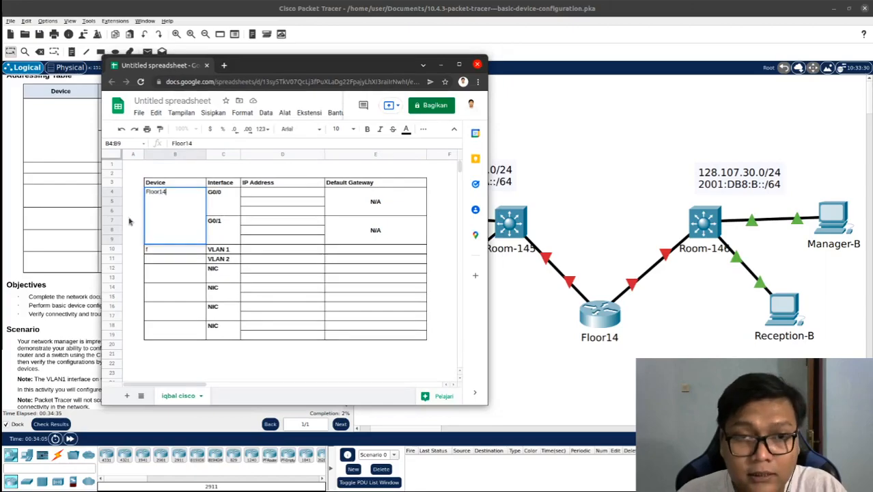
key("Return")
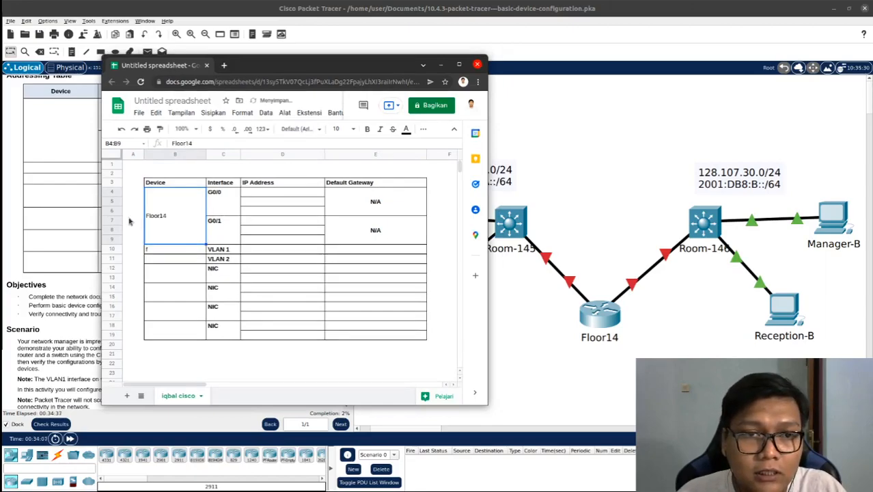
Replace the stray letter in the device cell of the VLAN 1 row with Room-145
left_click(164, 249)
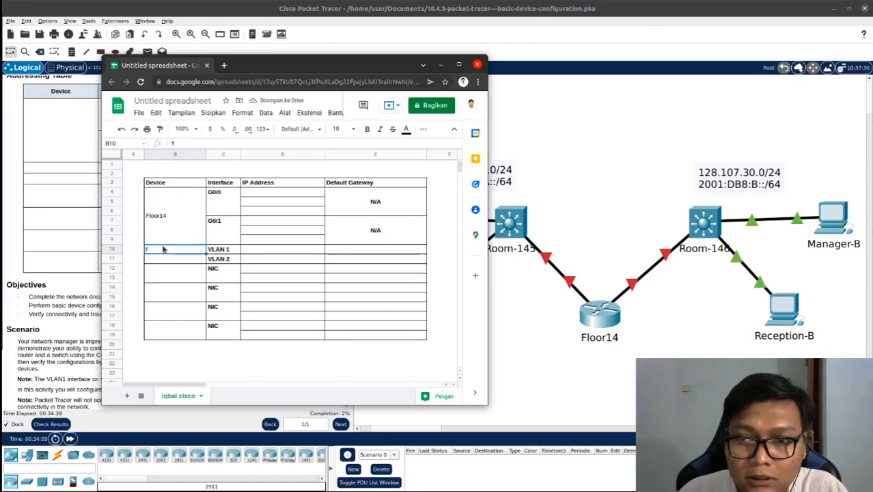
left_click_drag(259, 73, 185, 78)
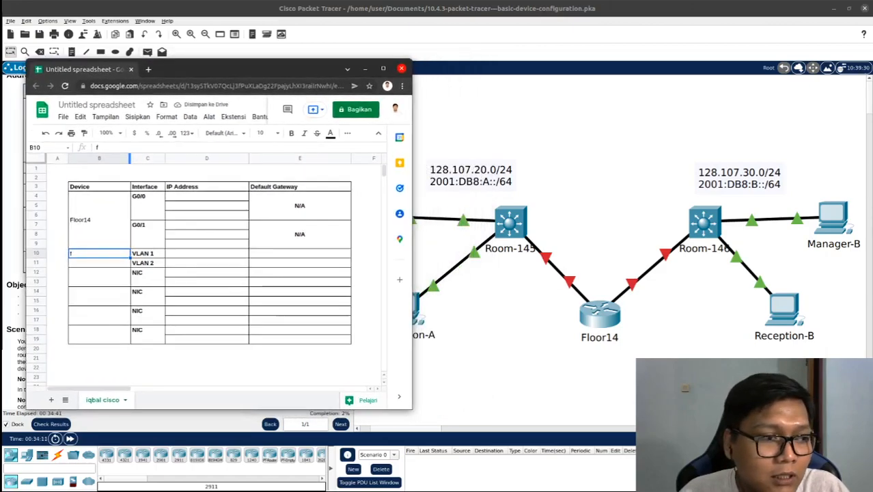
double_click(107, 253)
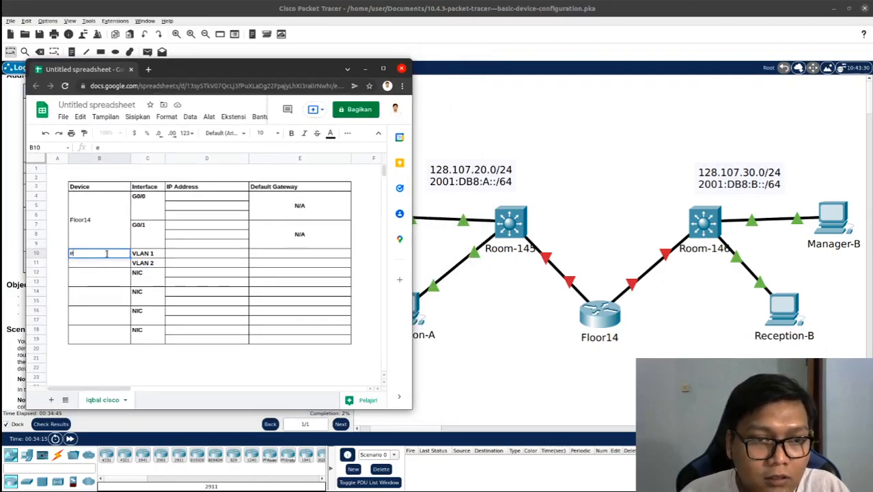
key("BackSpace")
type("Ro")
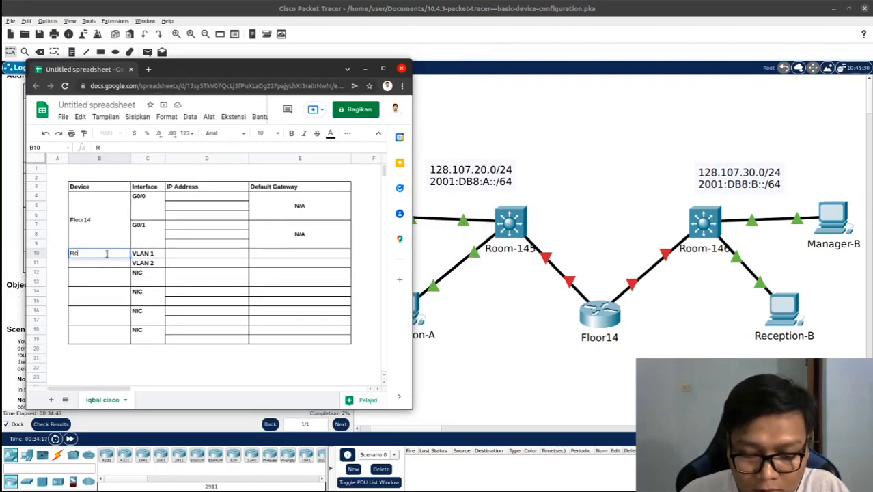
type("om-145")
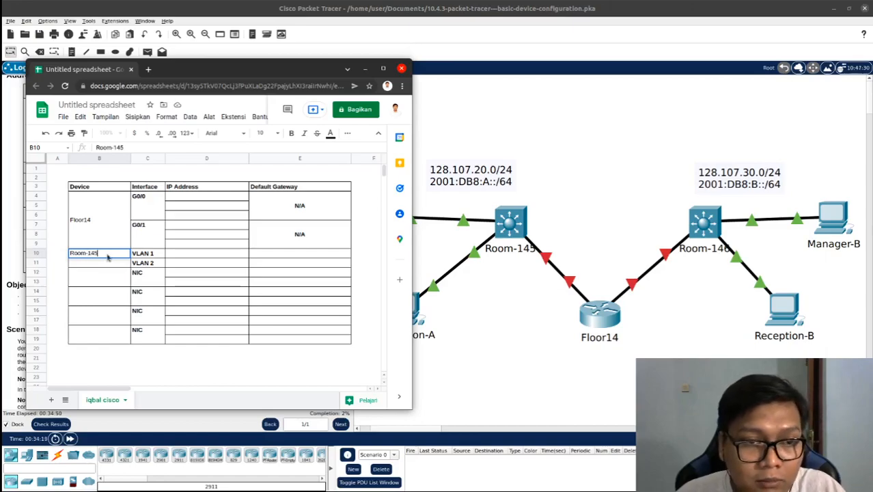
key("Return")
Enter Room-146 as the device name in the VLAN 2 row
type("Room-145")
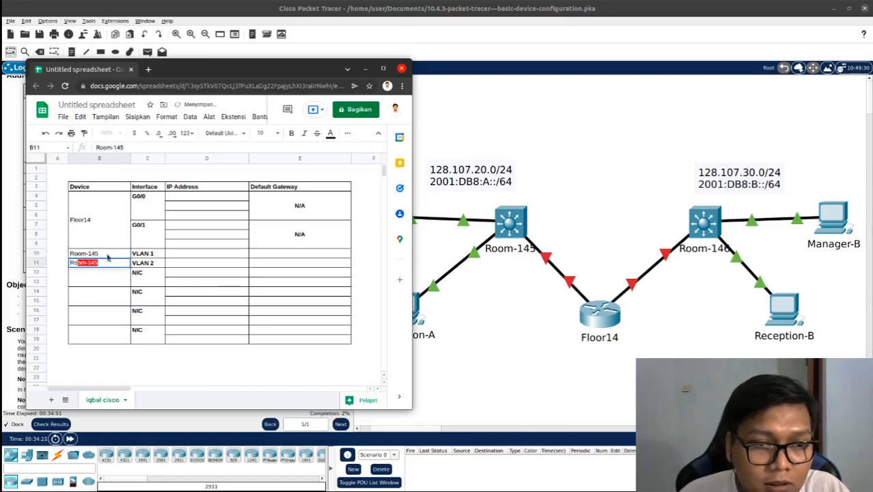
key("Tab")
left_click(106, 262)
double_click(104, 262)
key("BackSpace")
type("6")
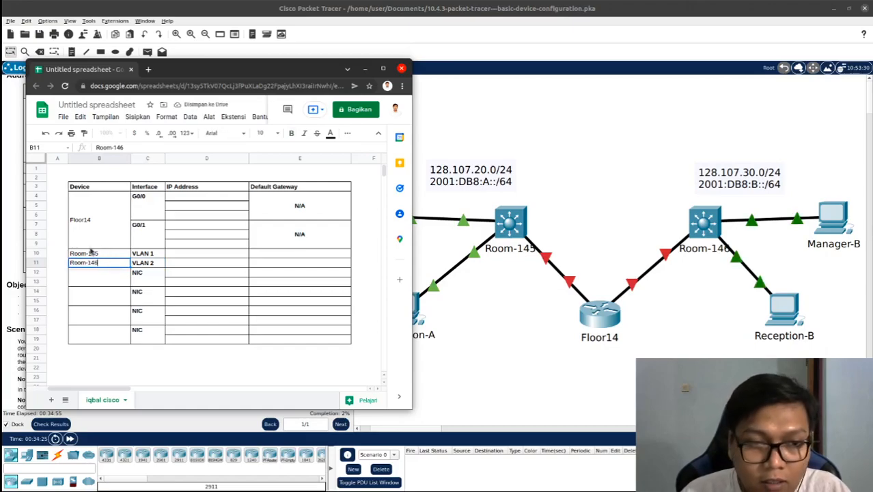
key("Return")
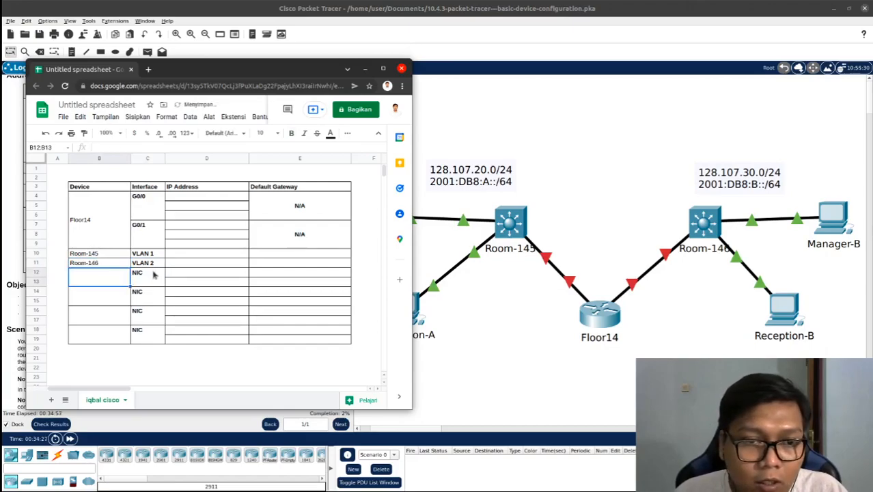
Check the PC names in the topology and enter Manager-A as the device for the first NIC row
left_click_drag(207, 70, 138, 83)
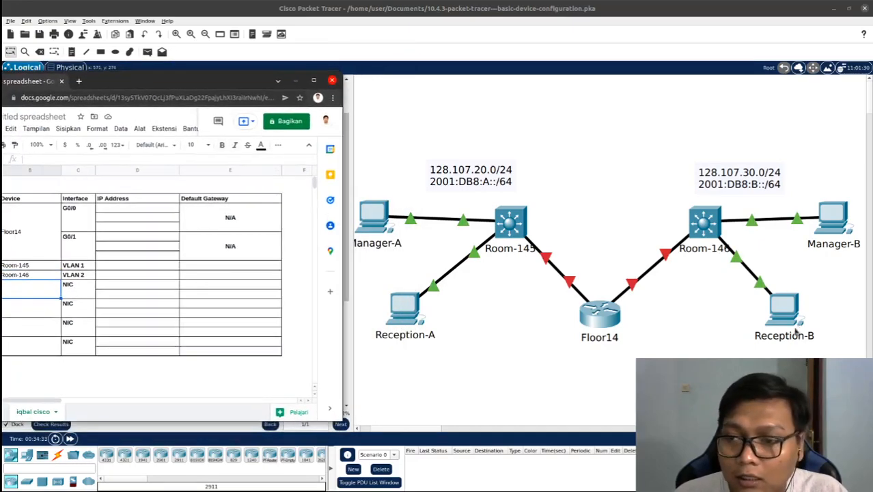
mouse_move(220, 83)
left_mouse_down()
mouse_move(232, 81)
mouse_move(202, 75)
mouse_move(214, 71)
left_mouse_up()
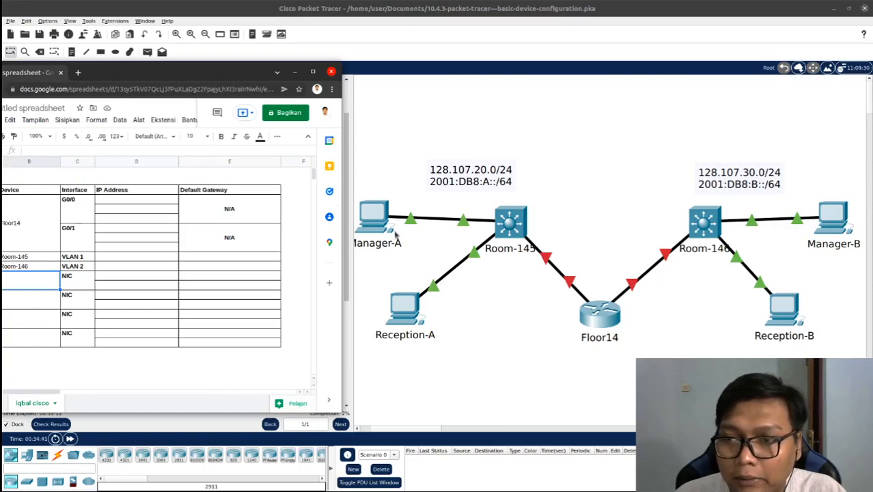
left_click_drag(175, 73, 252, 61)
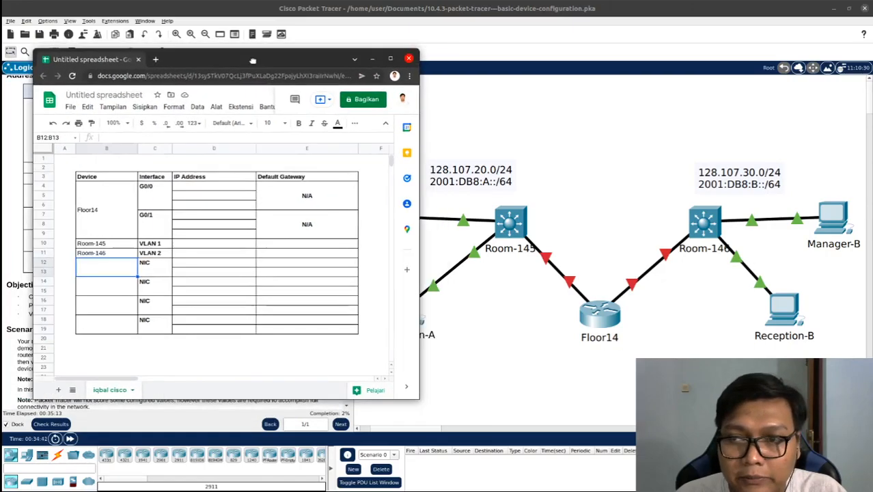
double_click(114, 270)
type("mana")
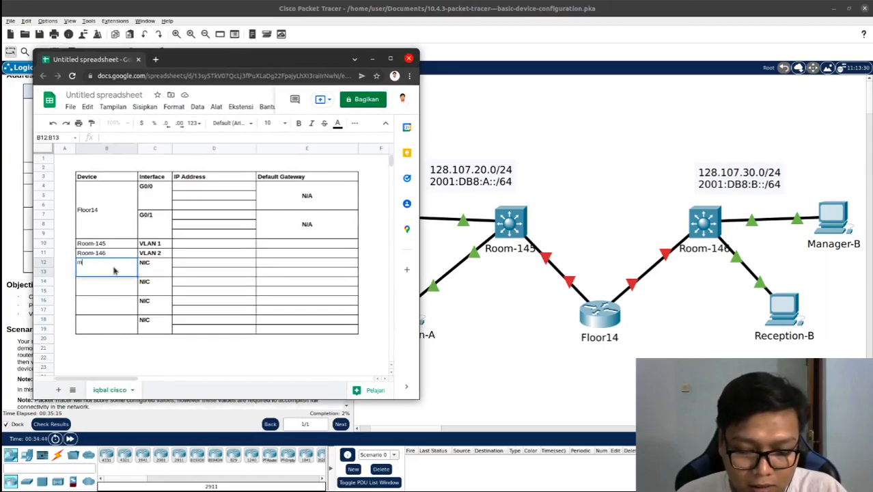
key("BackSpace")
key("BackSpace")
key("BackSpace")
key("BackSpace")
type("Manager-A")
key("Return")
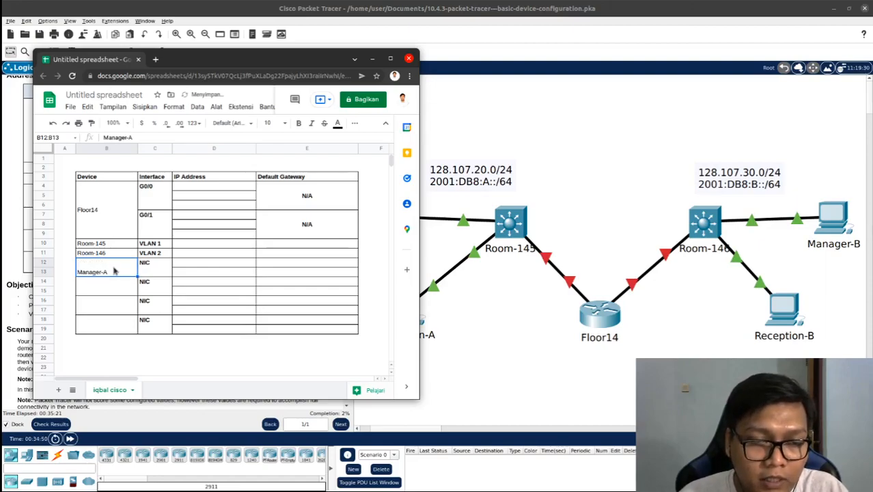
Enter Reception-A as the device for the second NIC row
left_click(111, 292)
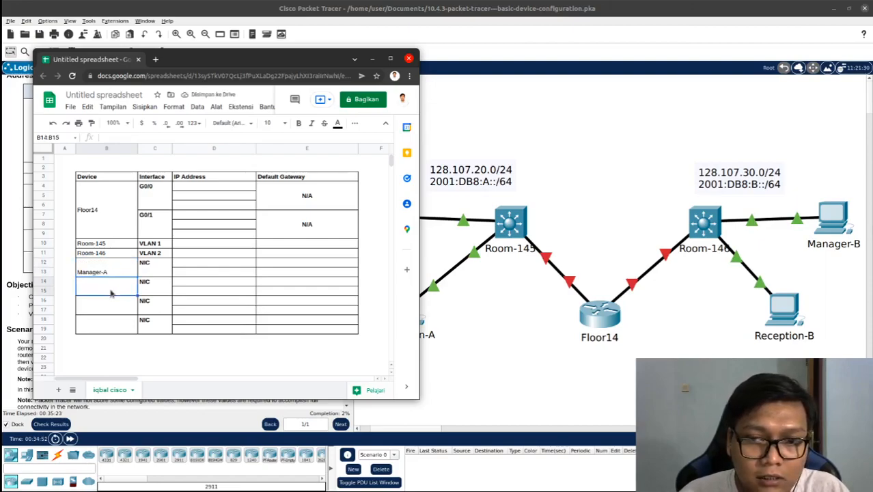
type("Reception-A")
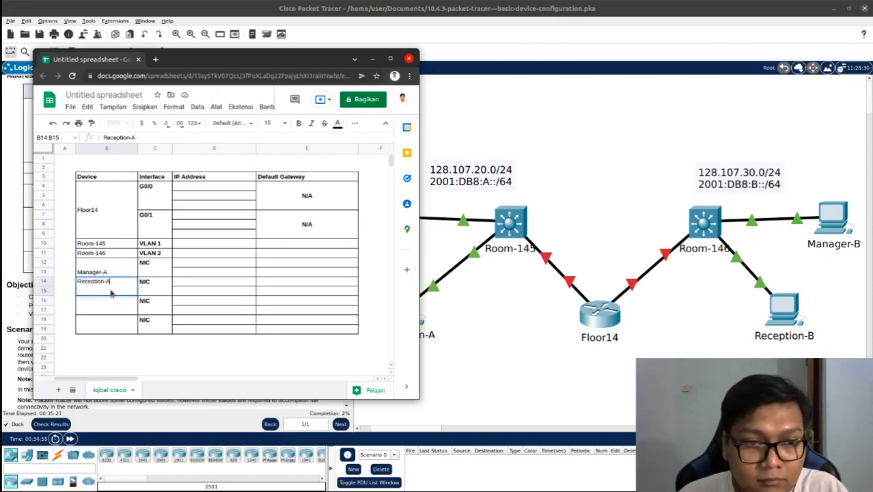
key("Return")
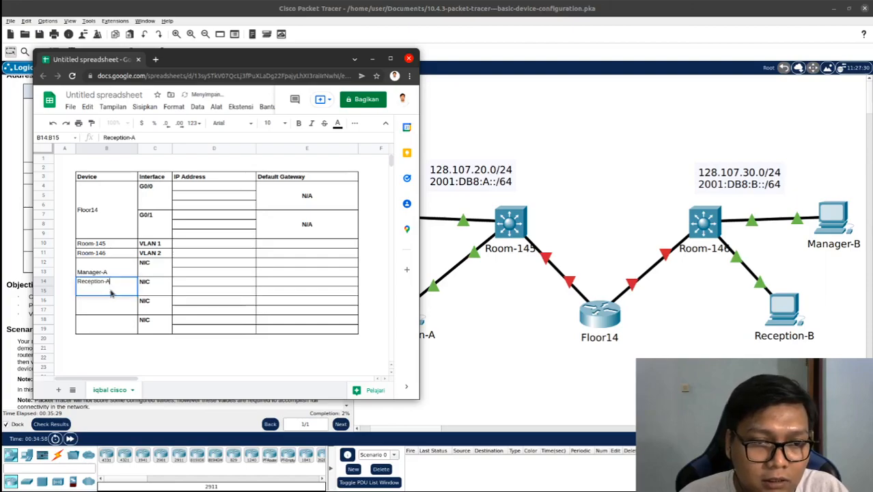
Enter Manager-B as the device for the third NIC row
left_click(122, 312)
type("Manager-B")
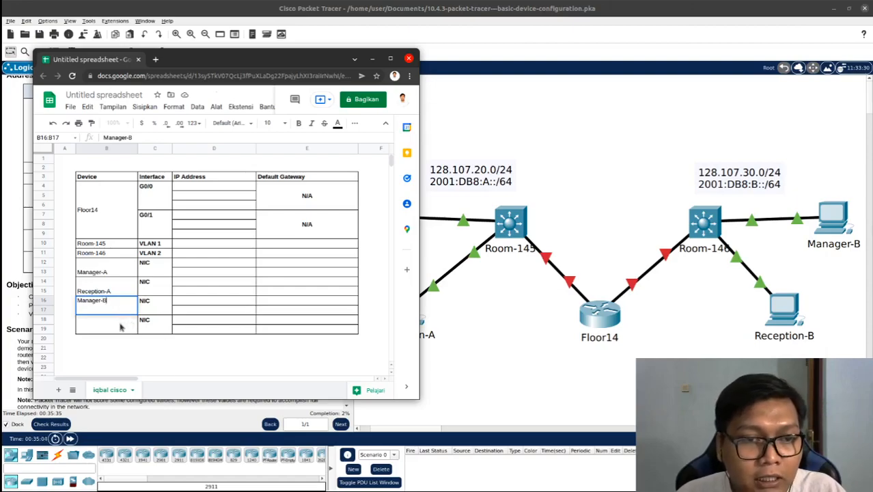
Enter Reception-B as the device for the fourth NIC row
left_click(120, 328)
type("Recepto")
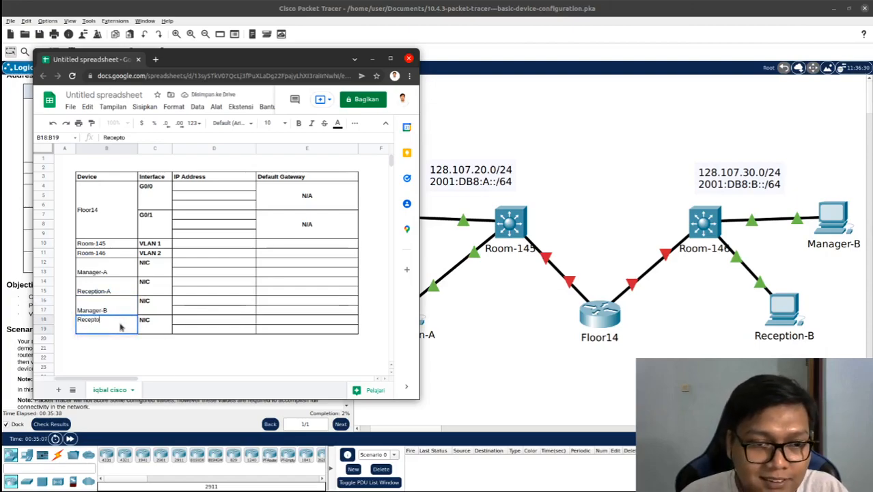
key("BackSpace")
type("ion")
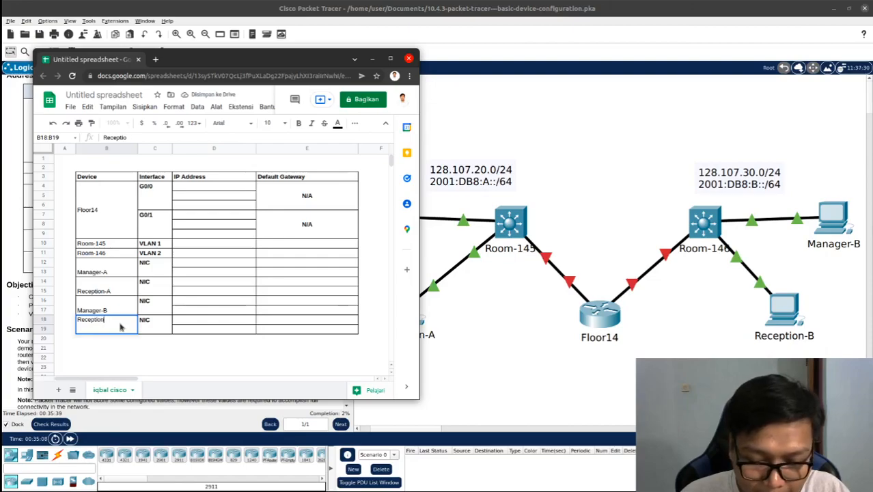
type("-B")
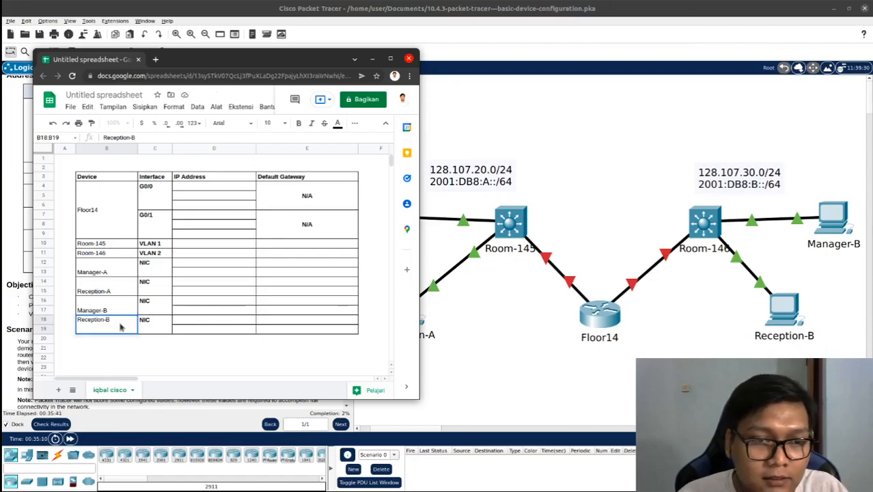
left_click(214, 244)
Check the subnets in the topology and enter 128.107.20.1/24 as the IPv4 address of Floor14's G0/0 interface
mouse_move(229, 61)
left_mouse_down()
mouse_move(173, 65)
mouse_move(214, 67)
left_mouse_up()
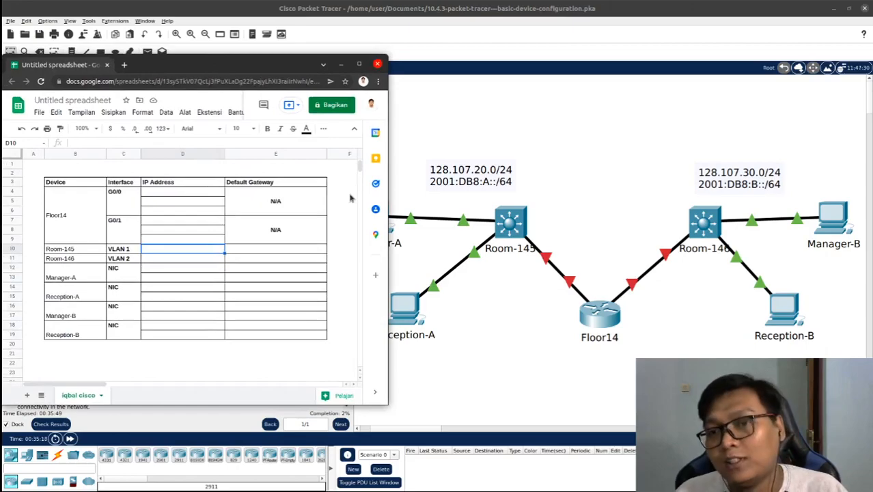
left_click(483, 143)
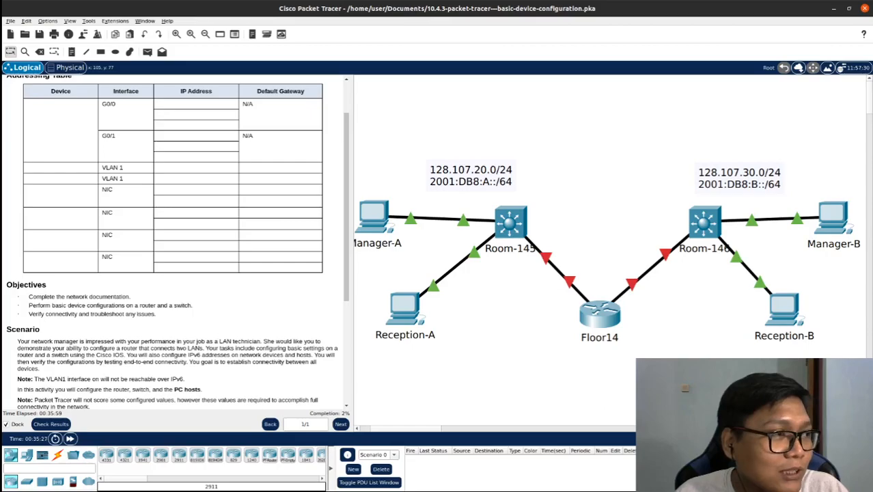
key("alt+Tab")
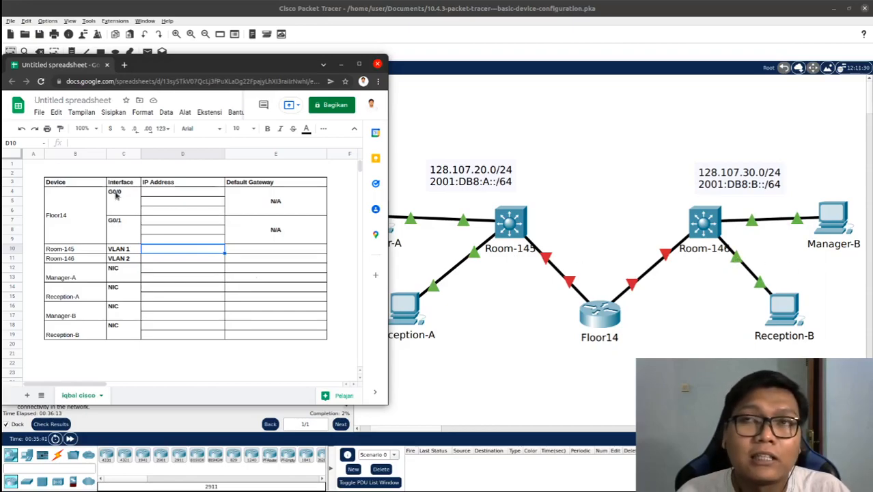
left_click(177, 194)
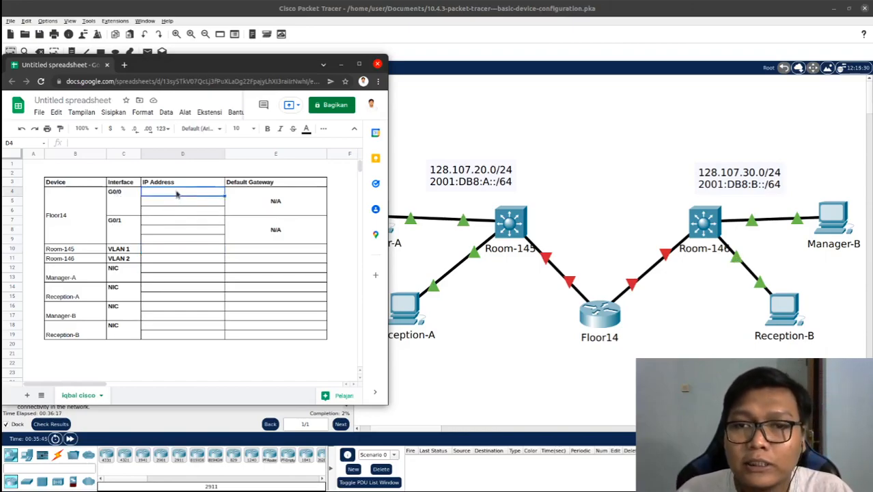
type("128.")
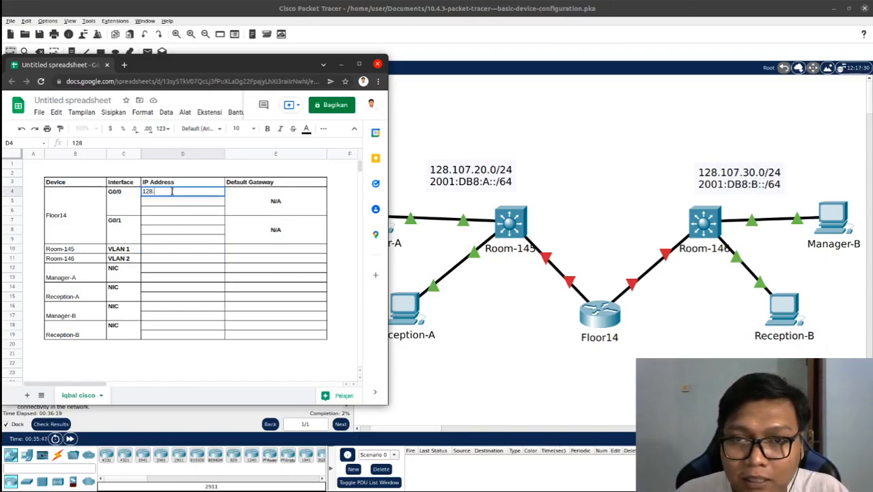
type("107.")
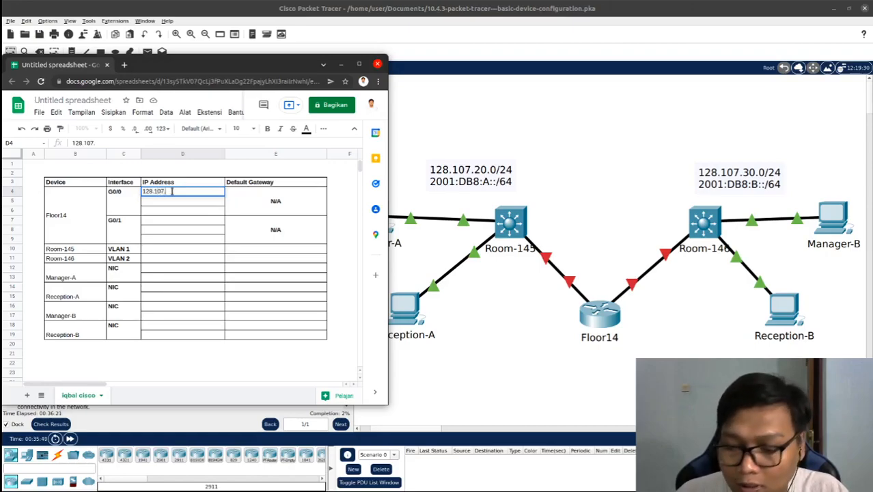
type("20")
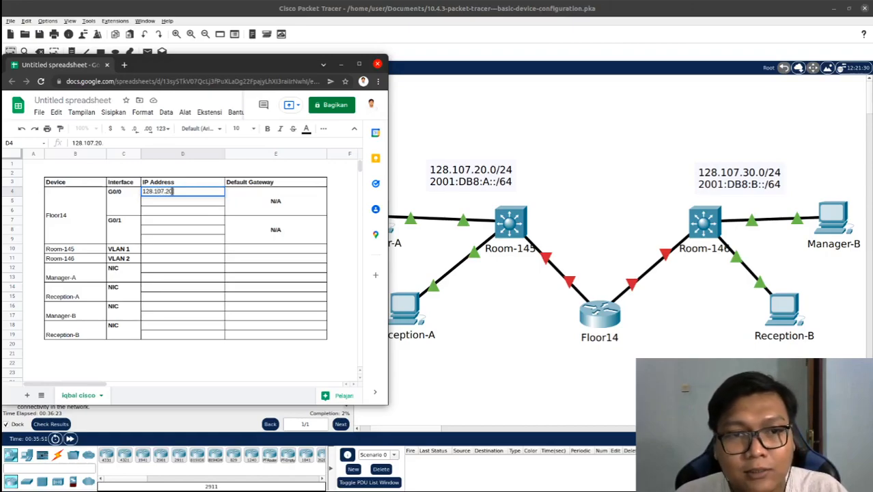
type(".")
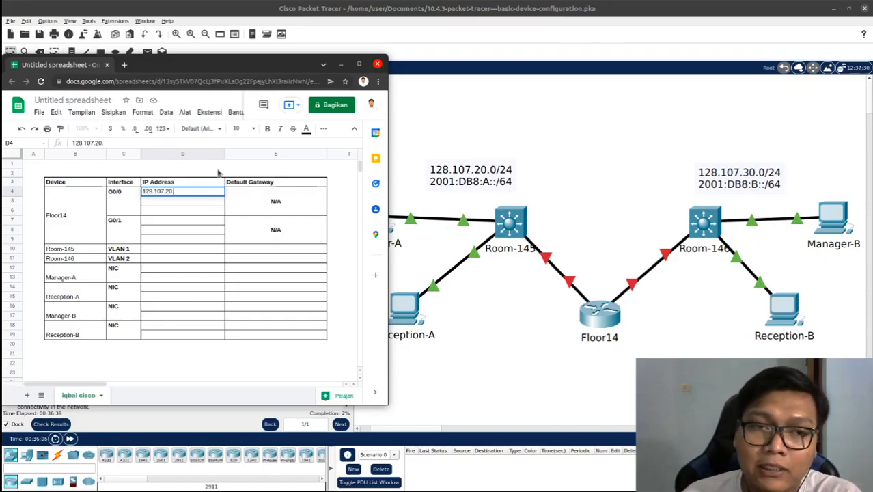
type("1")
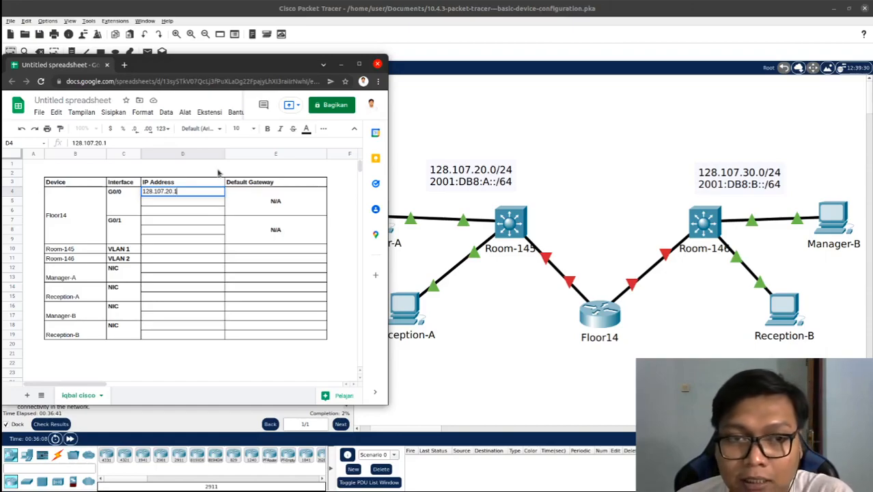
type("/24")
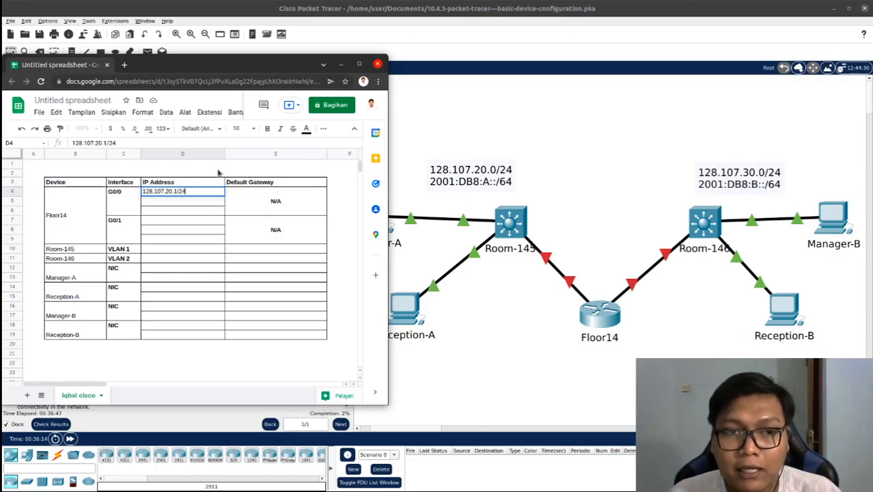
key("Return")
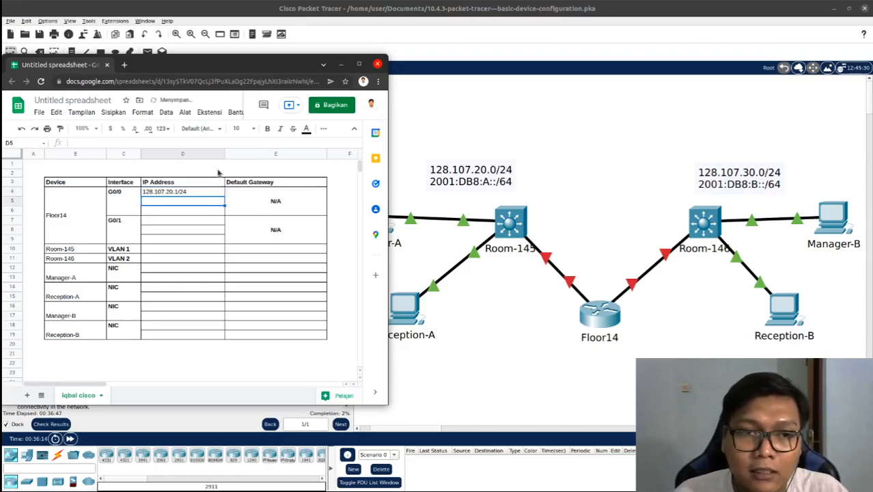
Copy the G0/0 IPv4 address to the first G0/1 address row and change it to 128.107.30.1/24
left_click(204, 193)
key("ctrl+c")
left_click(199, 219)
key("ctrl+v")
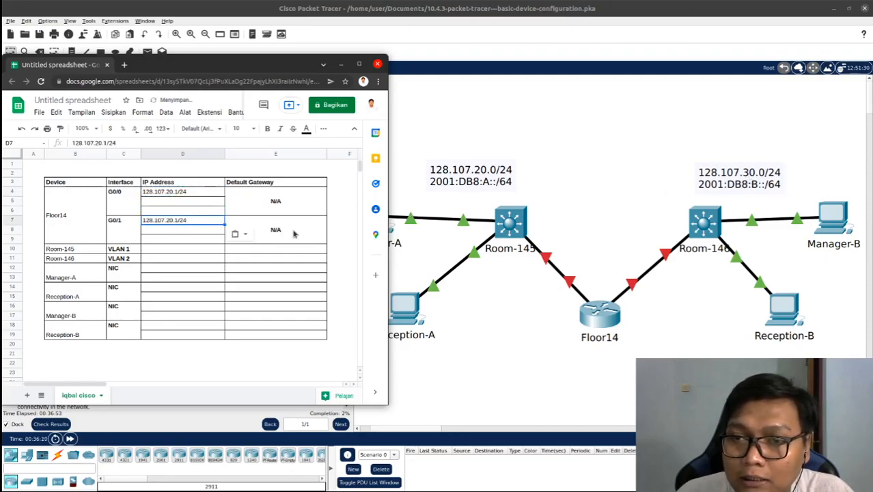
double_click(167, 220)
key("BackSpace")
type("3")
key("Return")
Enter 2001:DB8:A::1/64 as the IPv6 address of Floor14's G0/0 interface, below its IPv4 address
left_click(192, 200)
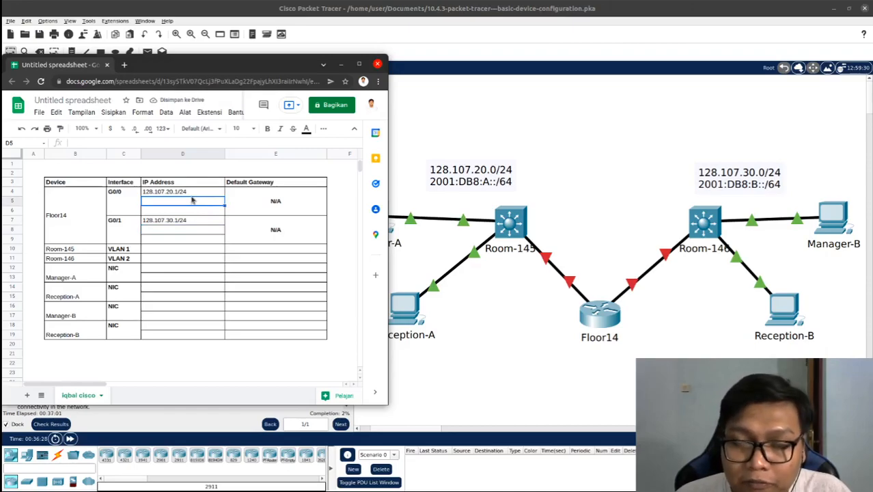
type("2001")
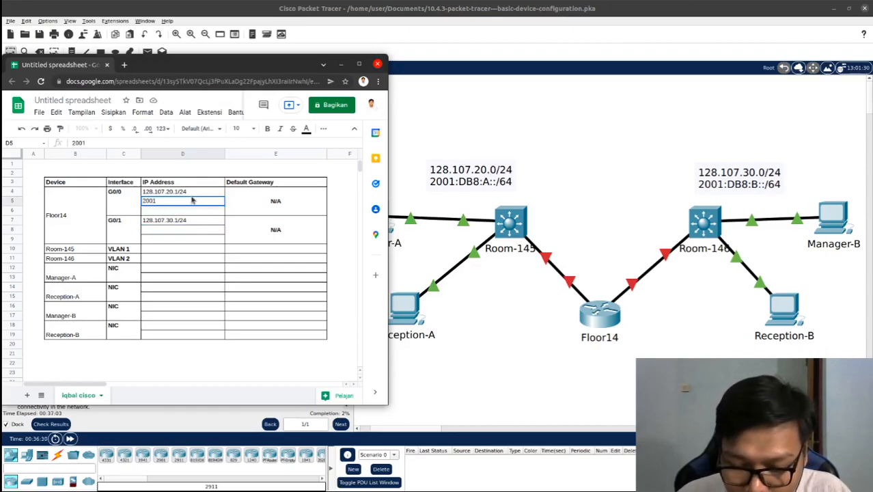
type(":DB8")
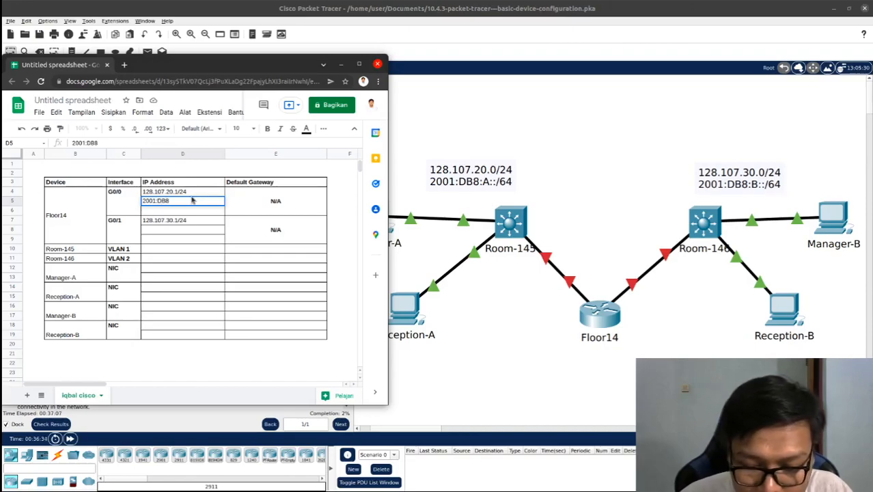
type(":A")
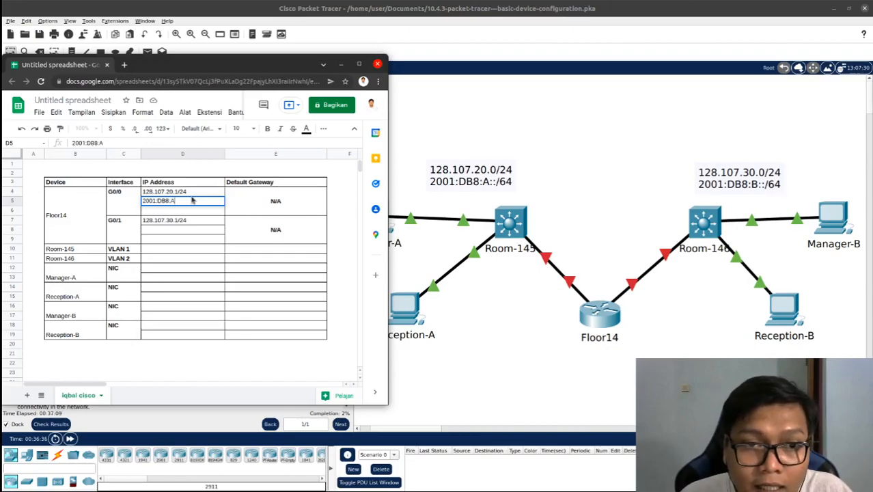
type("::")
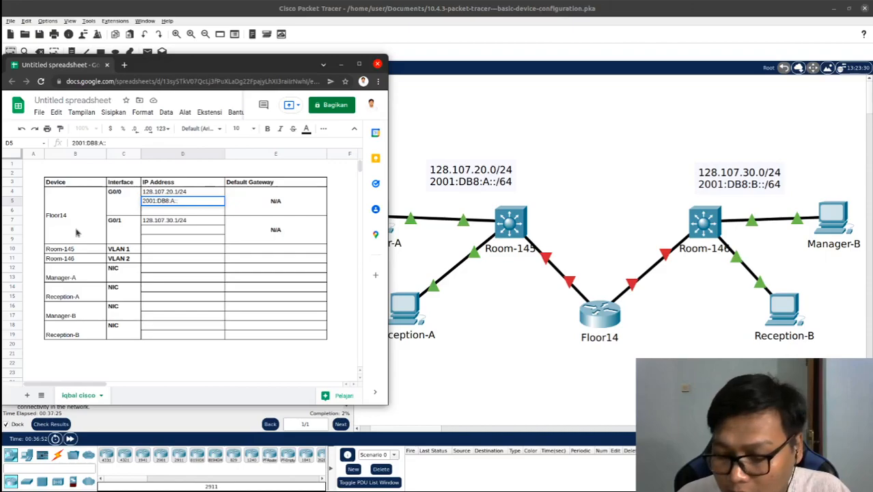
type("1/")
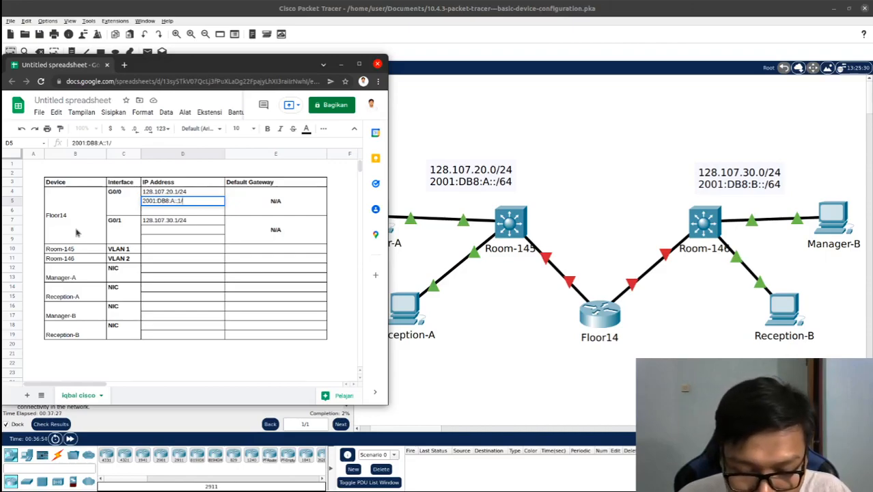
type("64")
key("Return")
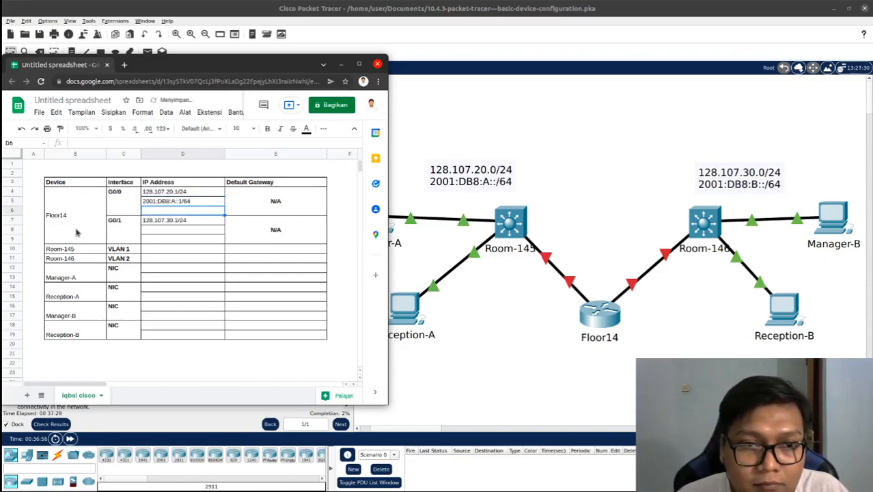
Copy the G0/0 IPv6 address to the second G0/1 address row and change it to 2001:DB8:B::1/64
key("Up")
key("ctrl+c")
left_click(195, 236)
key("ctrl+v")
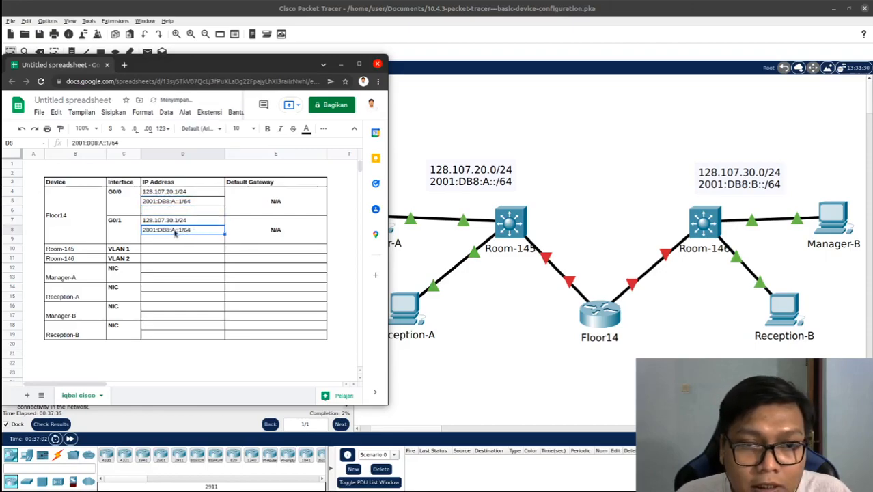
double_click(173, 230)
key("BackSpace")
type("B")
left_click(175, 232)
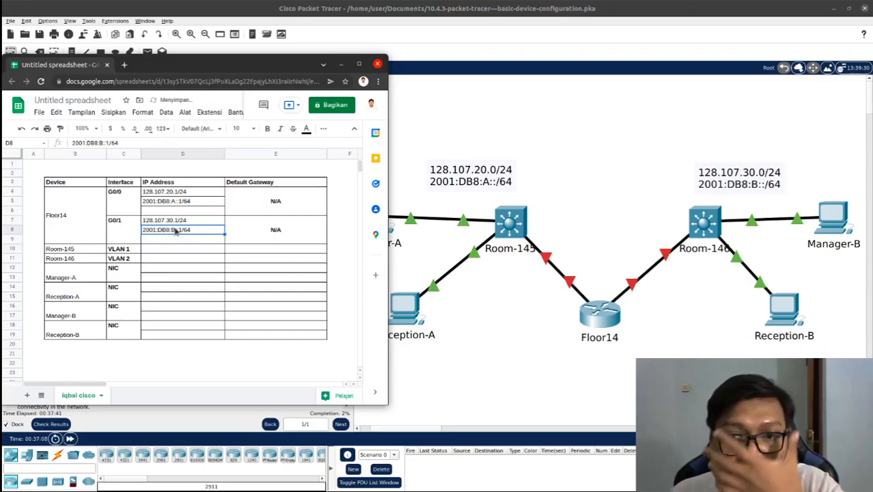
Copy Floor14's G0/0 IPv4 address into the Room-145 VLAN 1 row and its G0/1 IPv4 address into the Room-146 VLAN 2 row
left_click(176, 250)
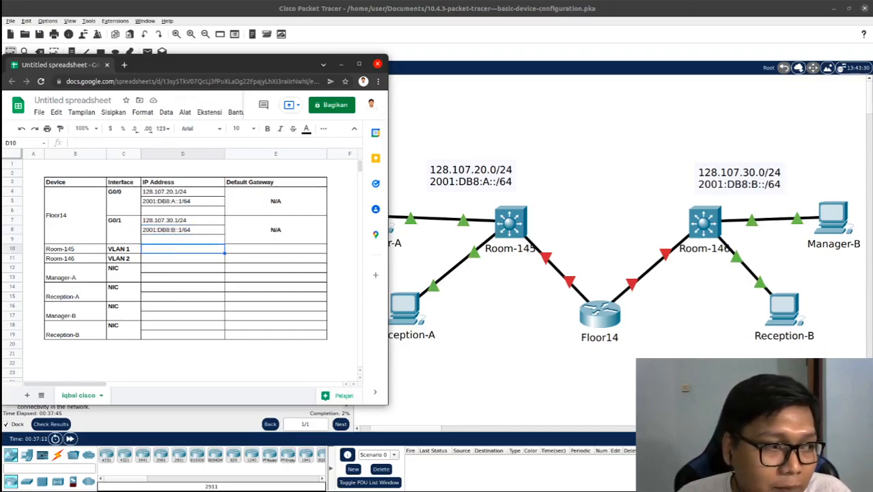
left_click(162, 193)
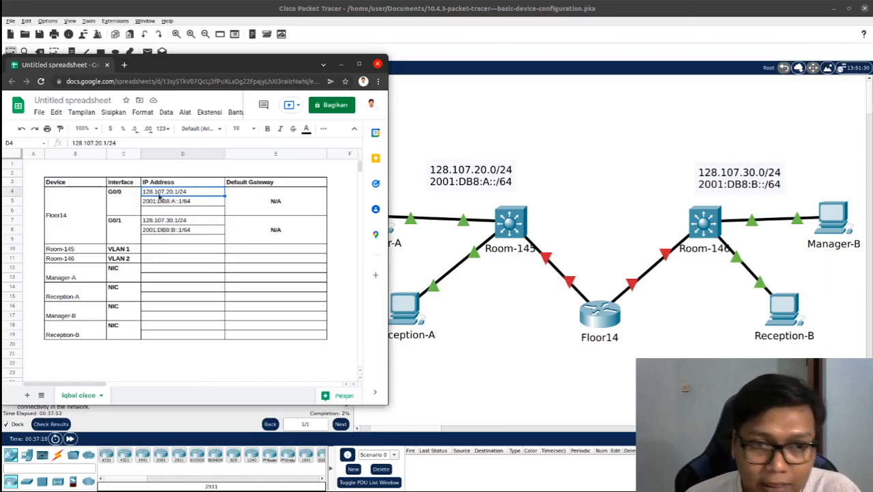
left_click(184, 251)
key("ctrl+v")
left_click(192, 224)
key("ctrl+c")
left_click(189, 258)
key("ctrl+v")
Change the IP address in the Room-145 VLAN 1 row to 128.107.20.2/24
left_click(182, 250)
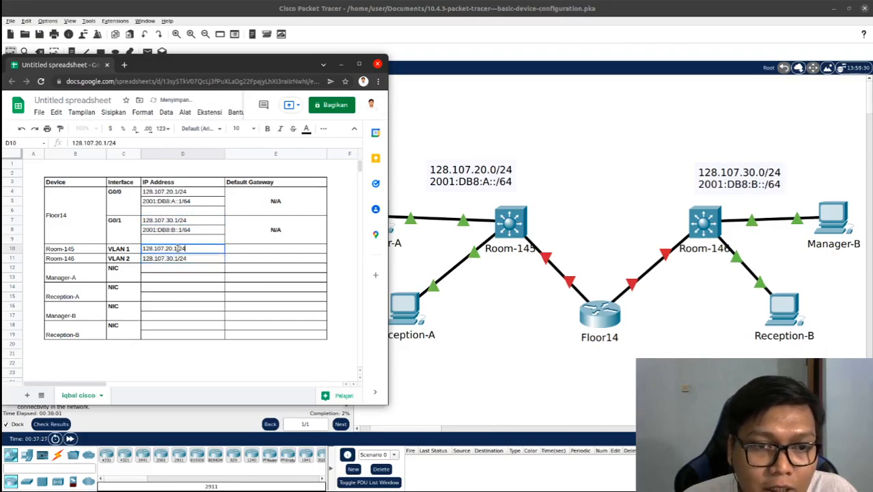
key("BackSpace")
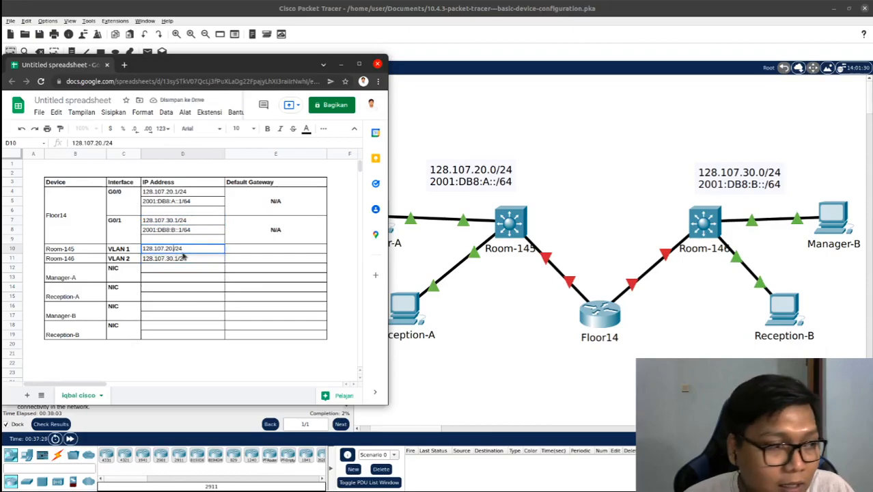
type("2")
left_click(183, 258)
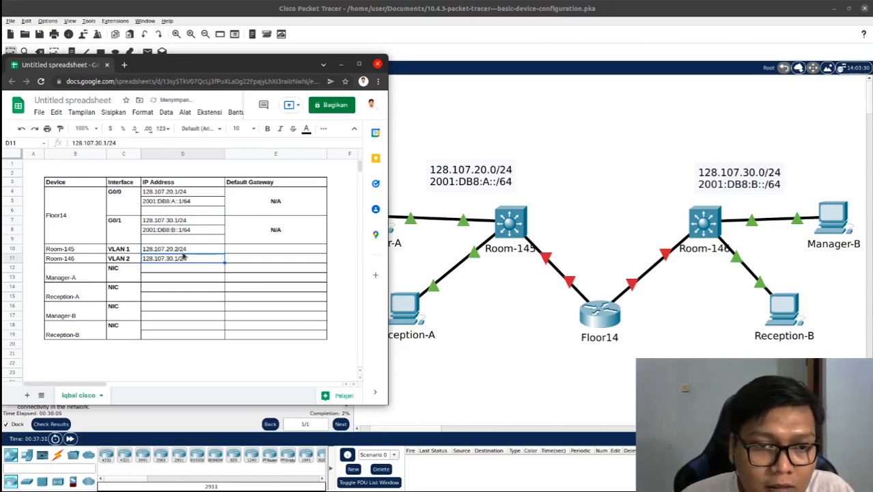
Change the IP address in the Room-146 VLAN 2 row to 128.107.30.25/24
double_click(180, 258)
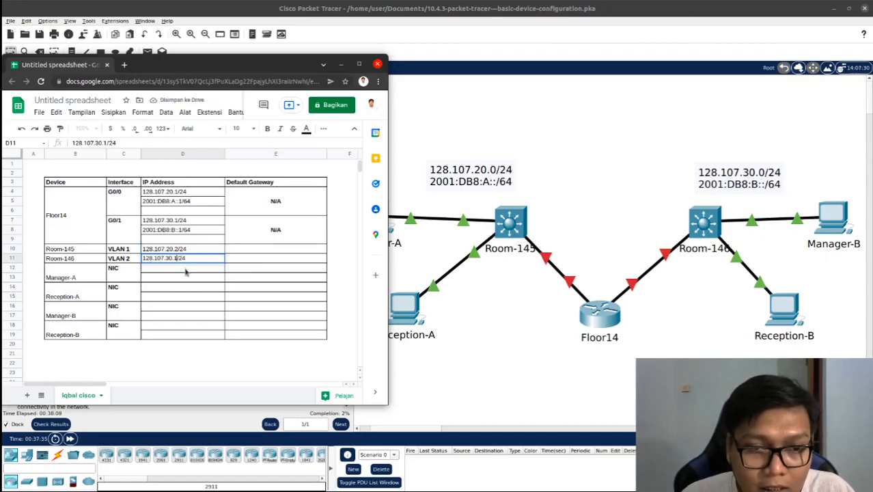
key("BackSpace")
type("2")
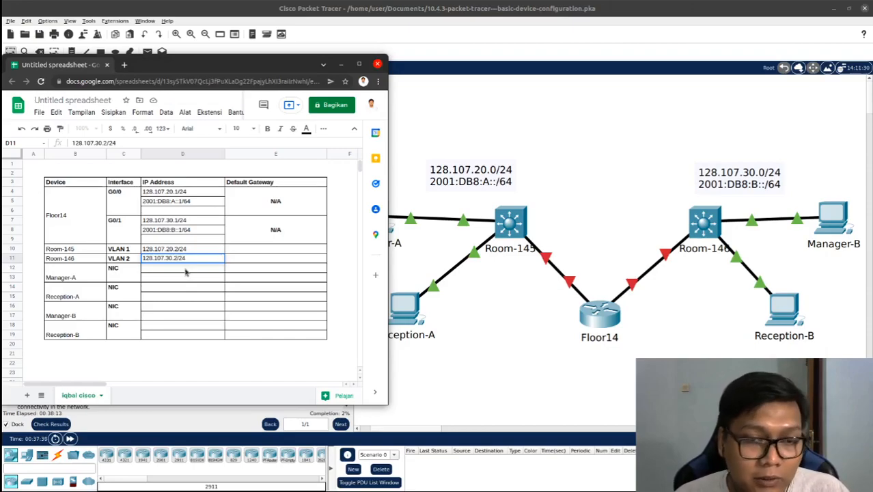
key("BackSpace")
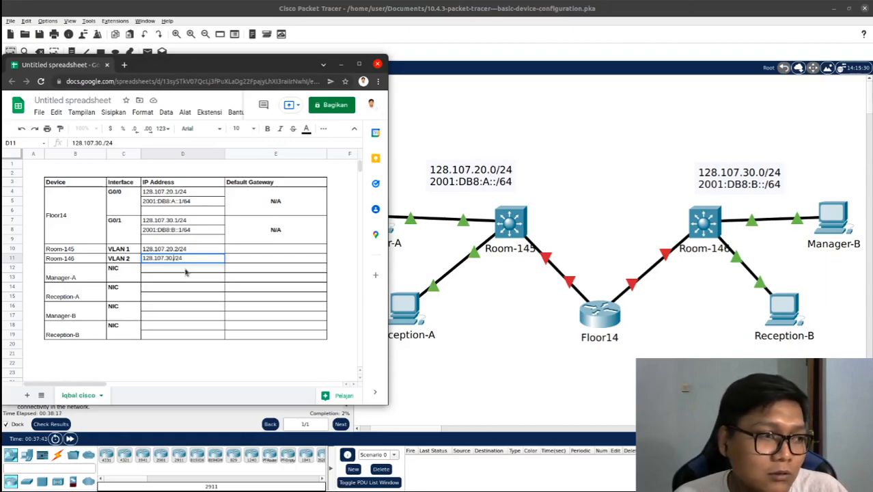
type("25")
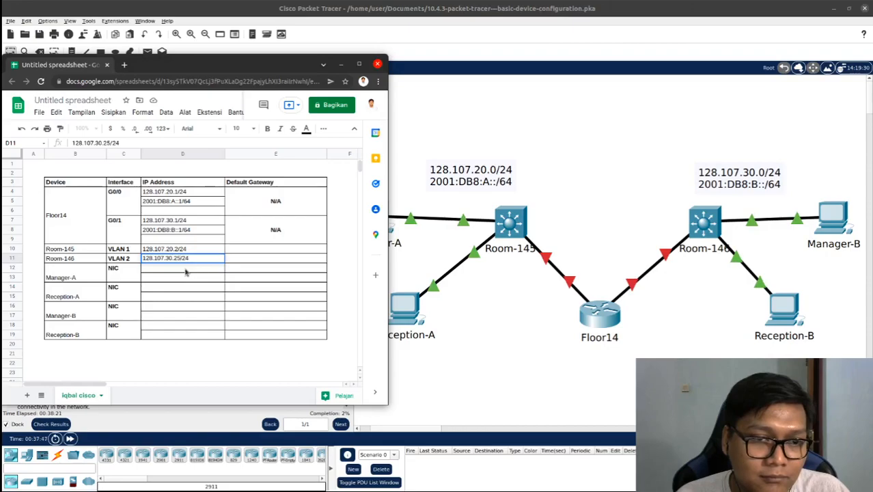
key("Return")
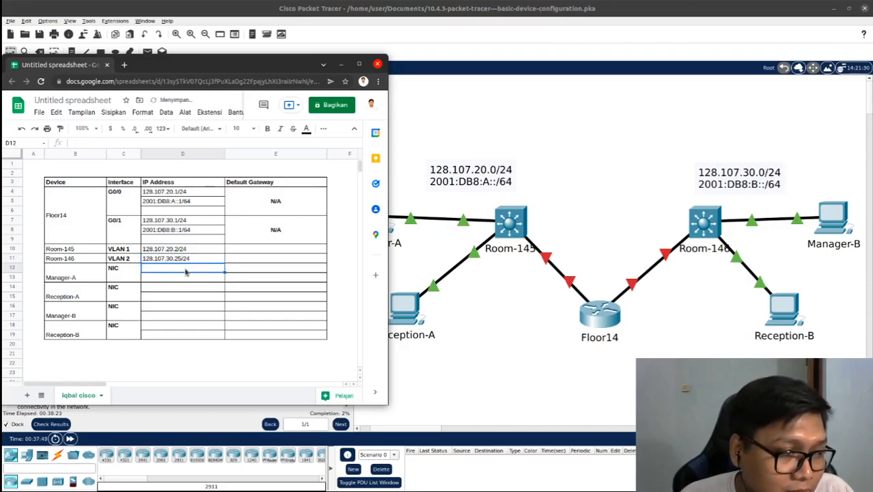
Copy Floor14's G0/0 IPv4 address into Room-145's default gateway cell and its G0/1 IPv4 address into Room-146's
left_click(249, 252)
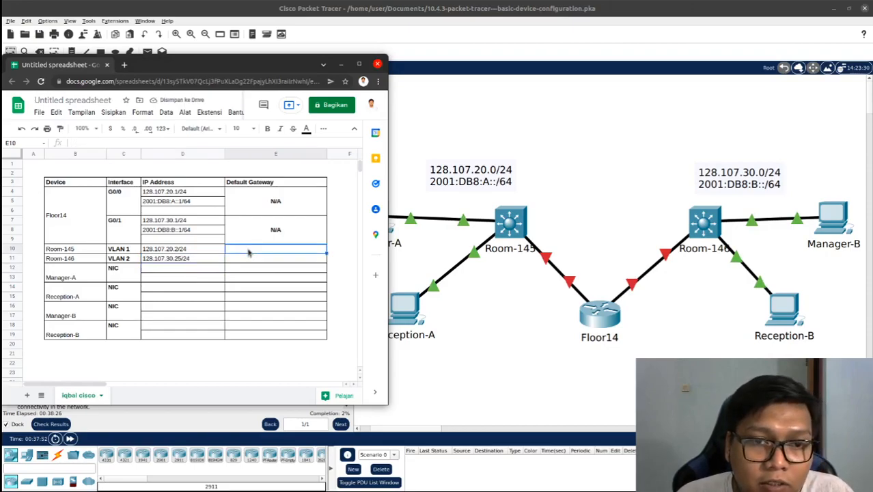
left_click(191, 194)
left_click(285, 252)
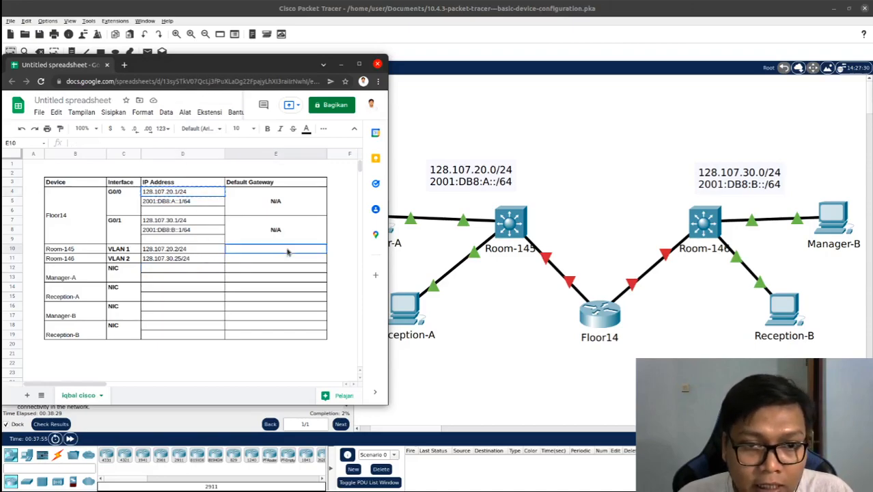
left_click(191, 220)
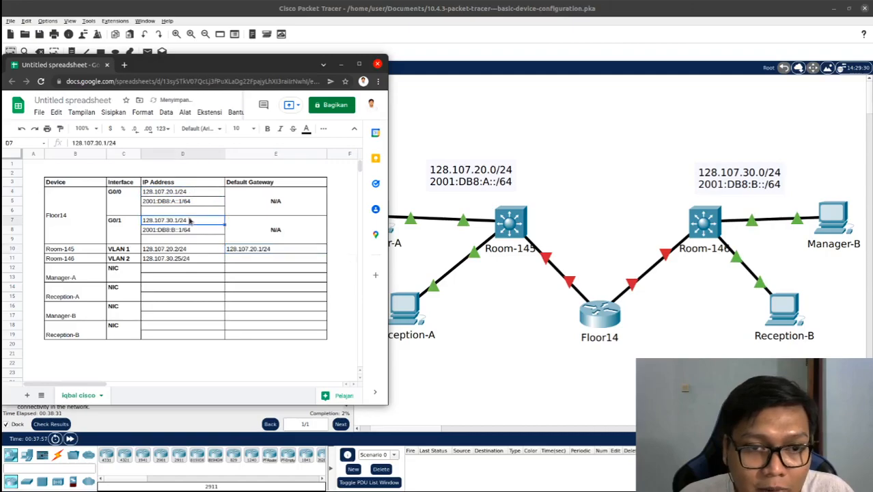
key("ctrl+c")
left_click(244, 258)
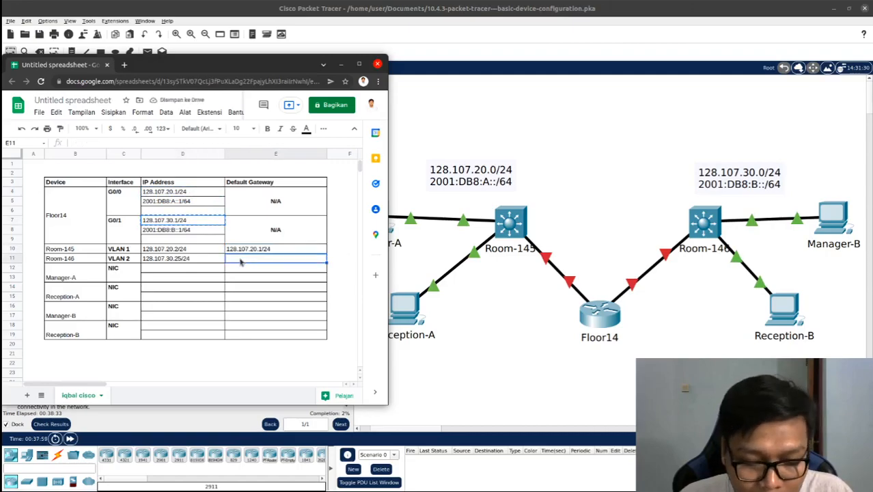
key("ctrl+v")
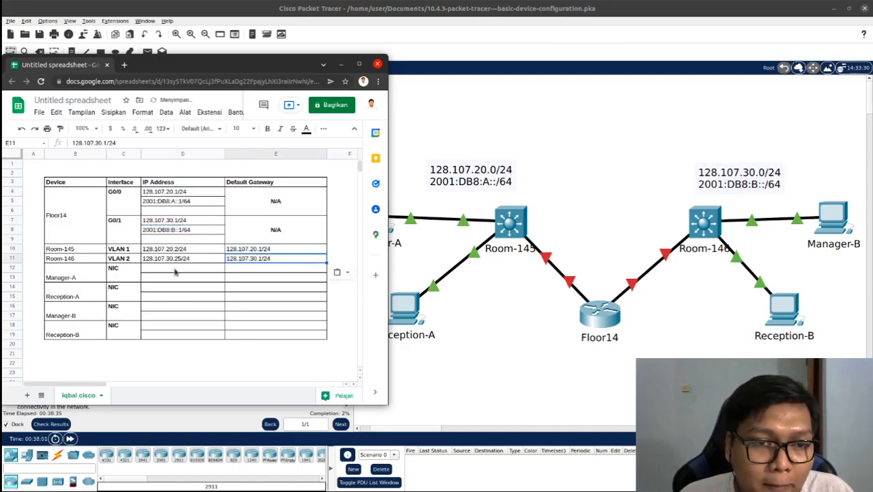
Enter the link-local address FE80::1 in the third IP address row of both Floor14's G0/0 and G0/1 interfaces
left_click(182, 210)
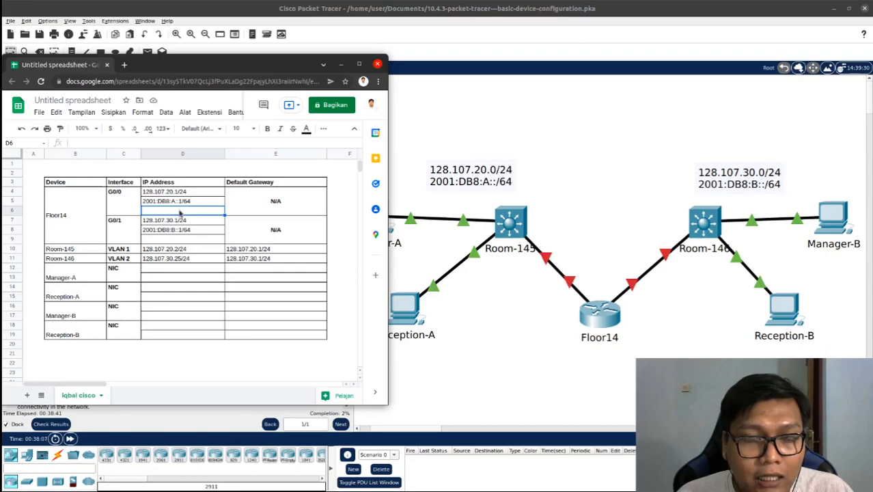
left_click(185, 203)
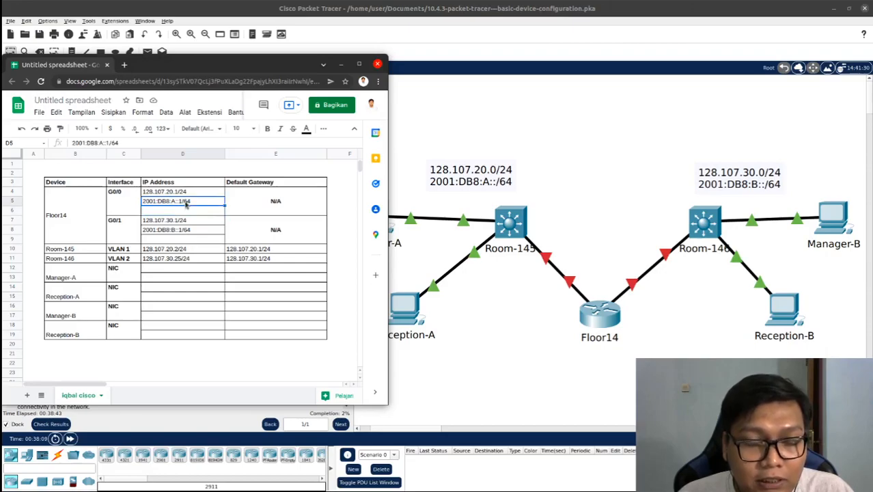
left_click(187, 212)
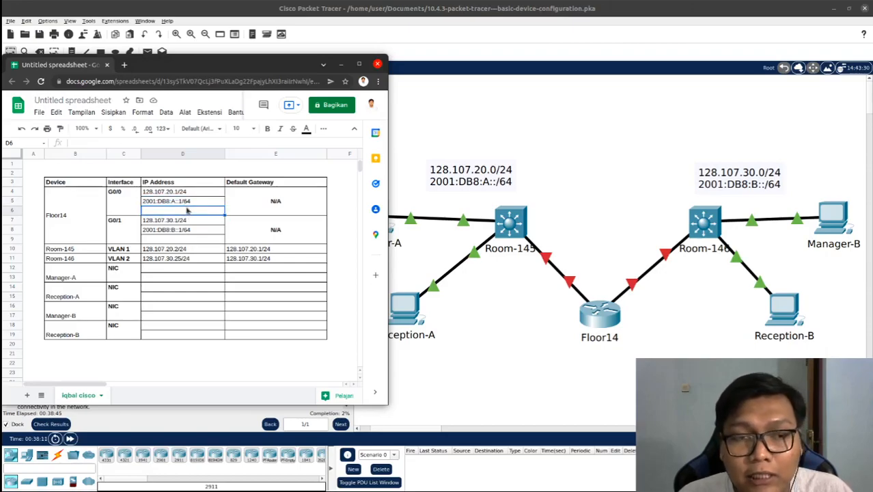
type("FE80::1")
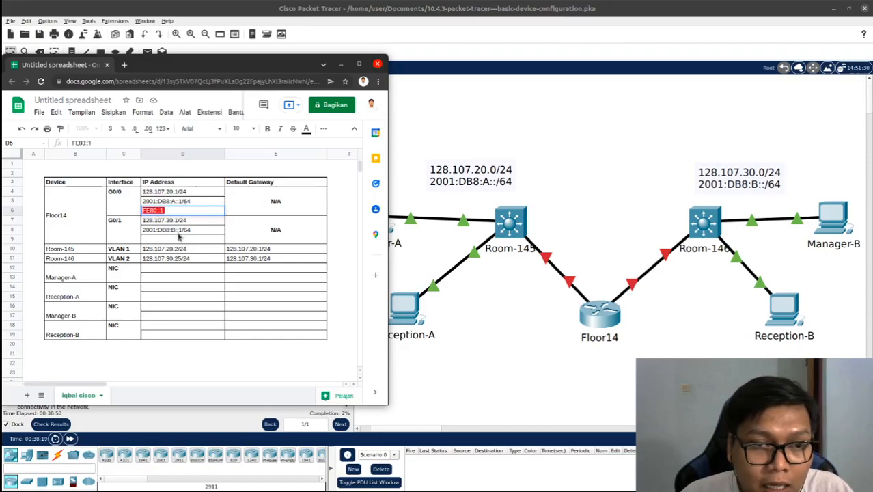
left_click(179, 237)
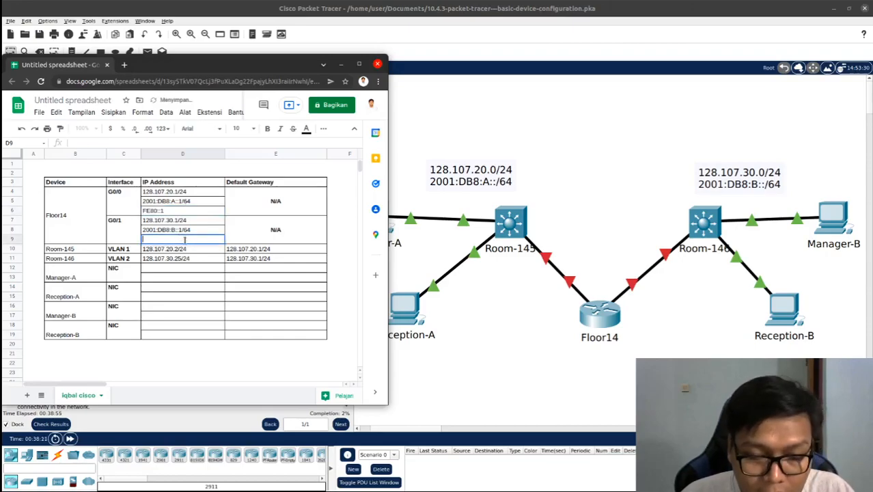
type("FE80::1")
left_click(191, 229)
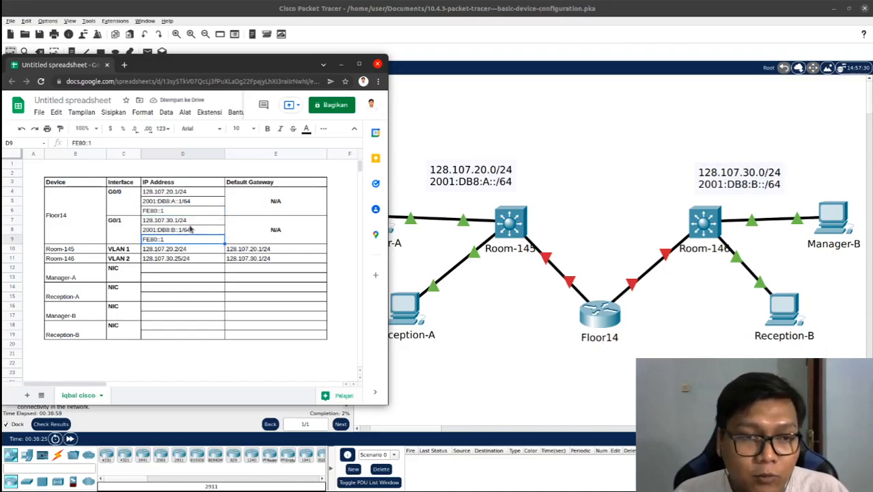
Place the spreadsheet and Packet Tracer windows side by side and undock the activity instructions from the topology workspace
left_click(184, 271)
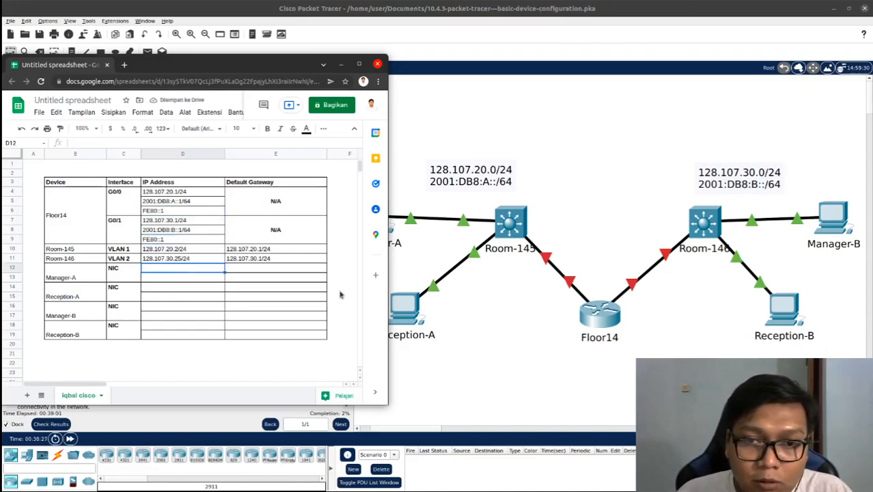
left_click(437, 130)
left_click(486, 429)
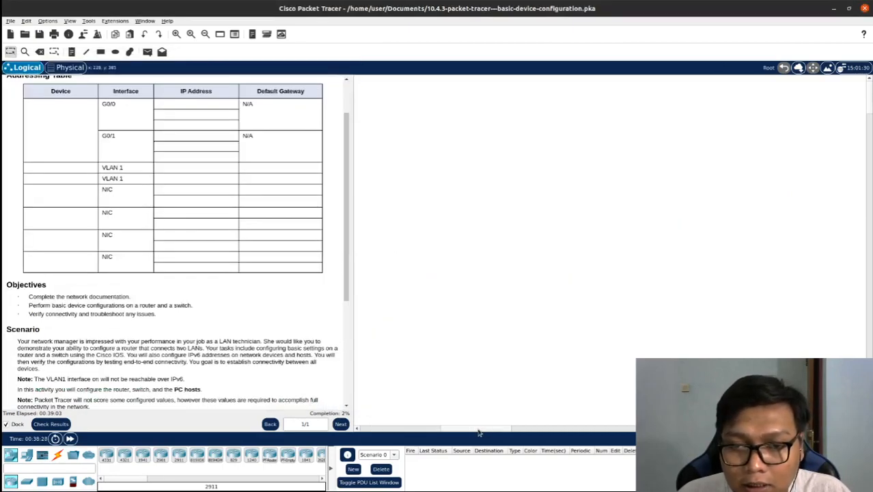
left_click_drag(452, 429, 373, 431)
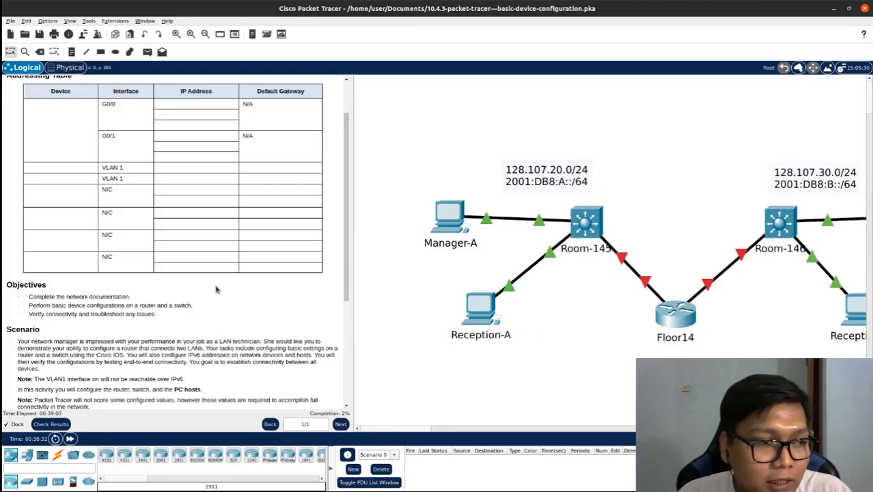
key("alt+Tab")
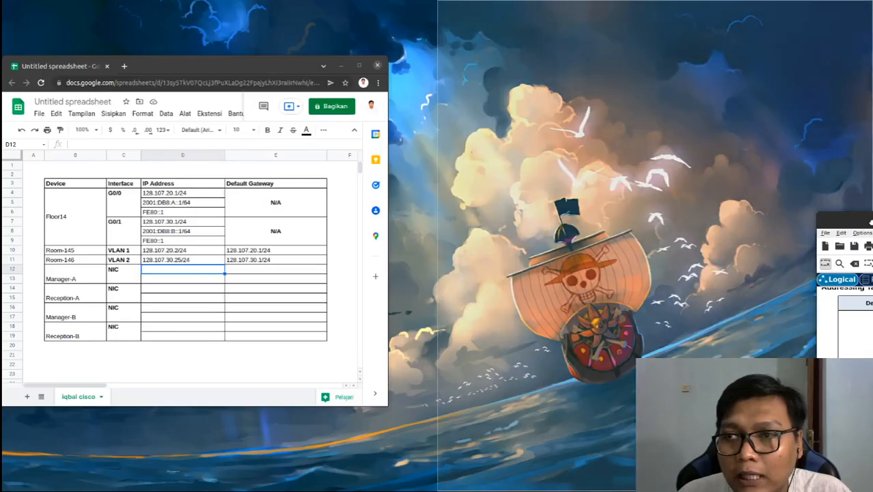
left_click_drag(871, 222, 871, 222)
left_click_drag(290, 71, 3, 490)
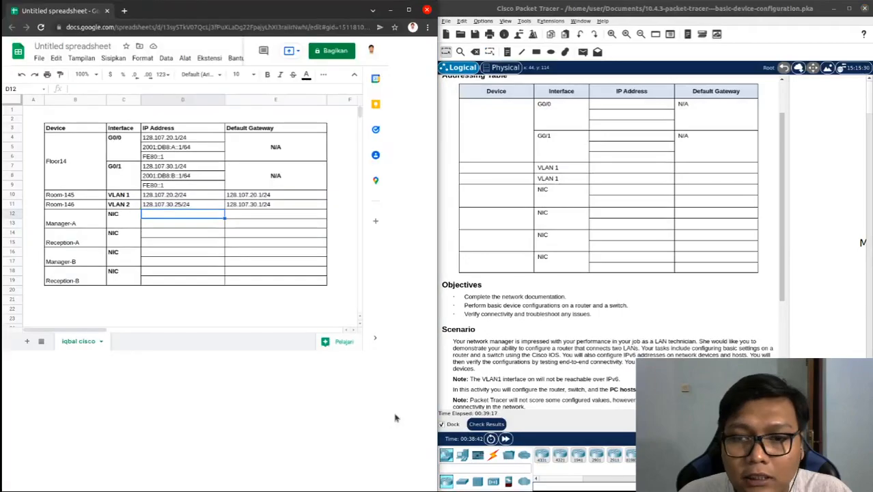
left_click(455, 424)
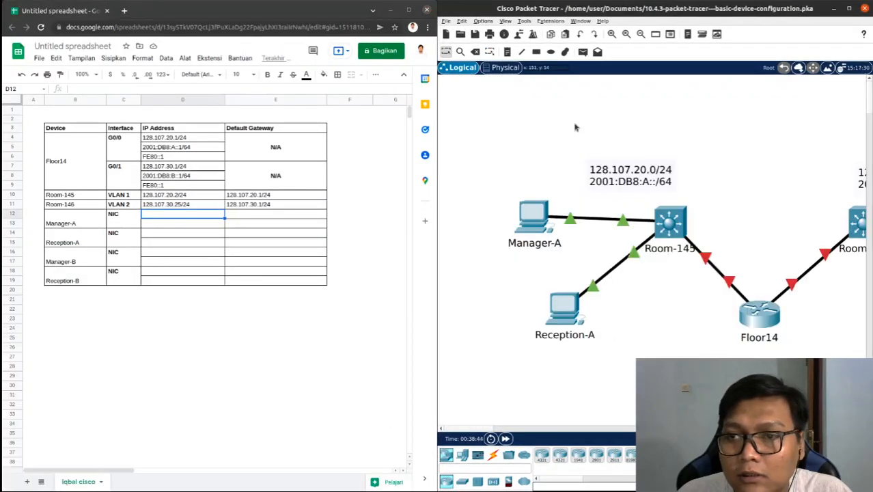
Open the IP Configuration of the Manager-A PC in the Packet Tracer topology
left_click(592, 429)
left_click(594, 430)
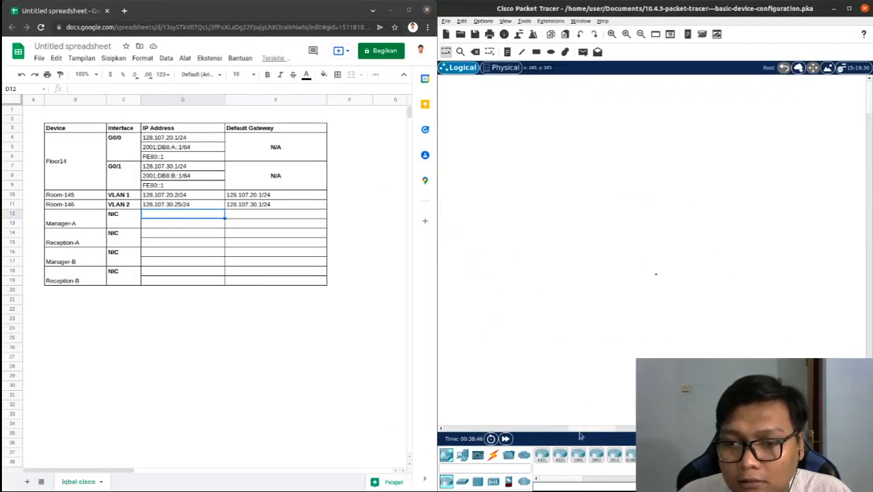
left_click_drag(559, 428, 470, 415)
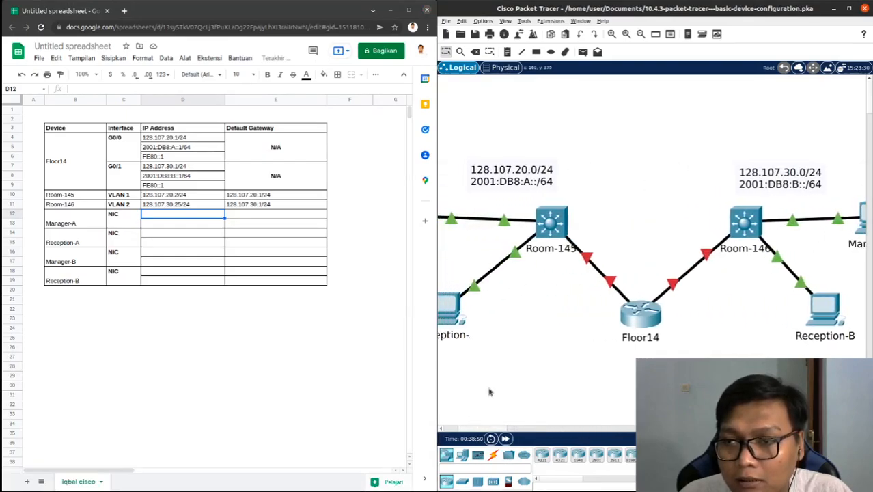
scroll(565, 273, "down", 3)
left_click_drag(554, 429, 525, 429)
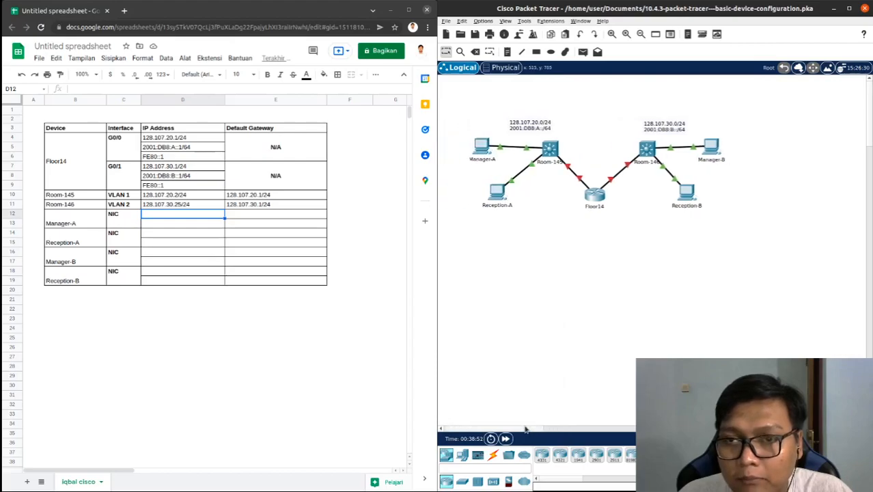
left_click(482, 147)
left_click_drag(418, 88, 559, 75)
left_click(497, 95)
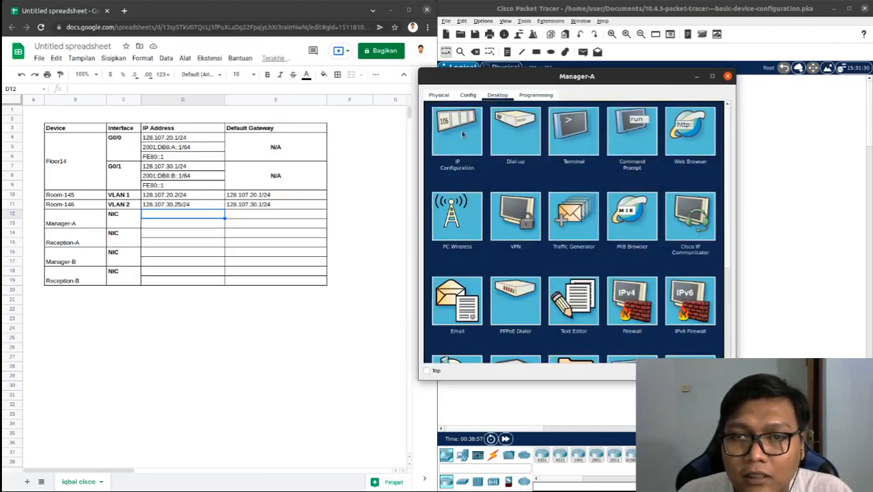
left_click(472, 128)
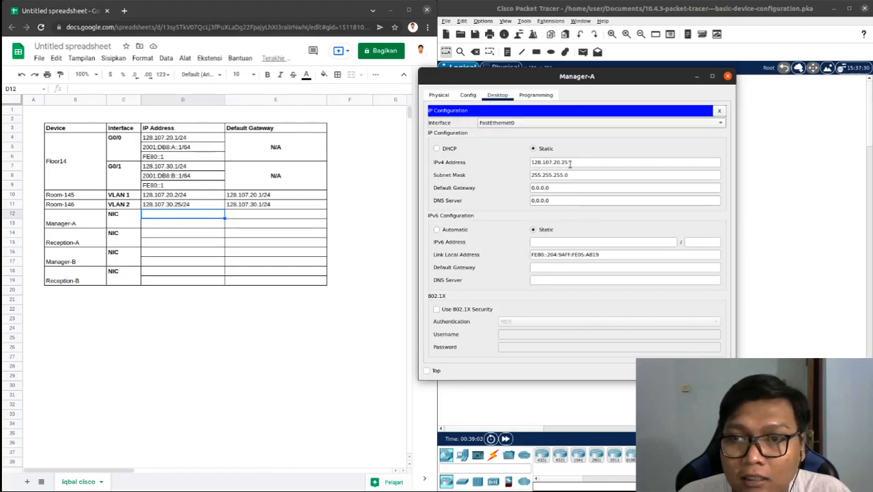
Copy Manager-A's IPv4 address 128.107.20.25 from its IP configuration into the first Manager-A IP address row of the spreadsheet
left_click_drag(570, 163, 498, 164)
key("ctrl+c")
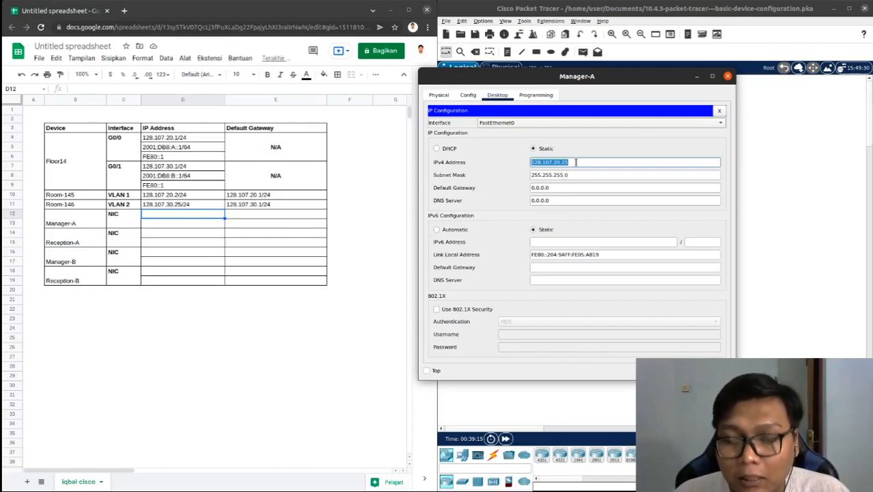
double_click(182, 212)
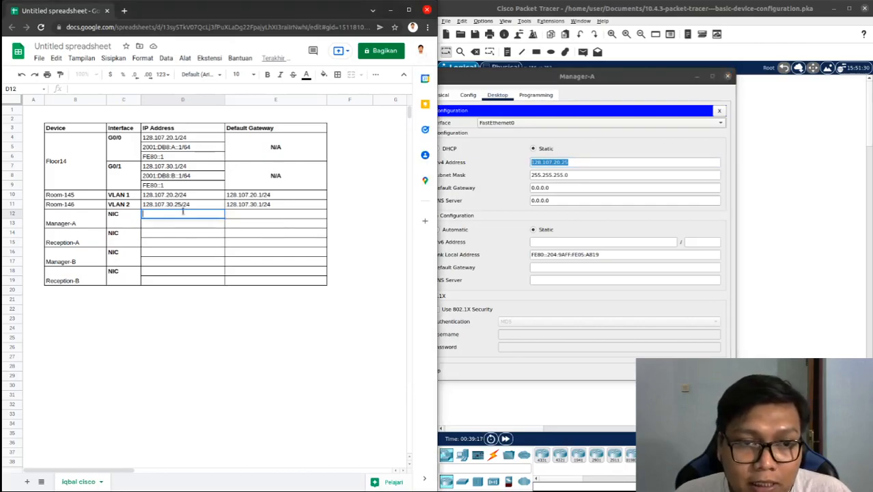
key("ctrl+v")
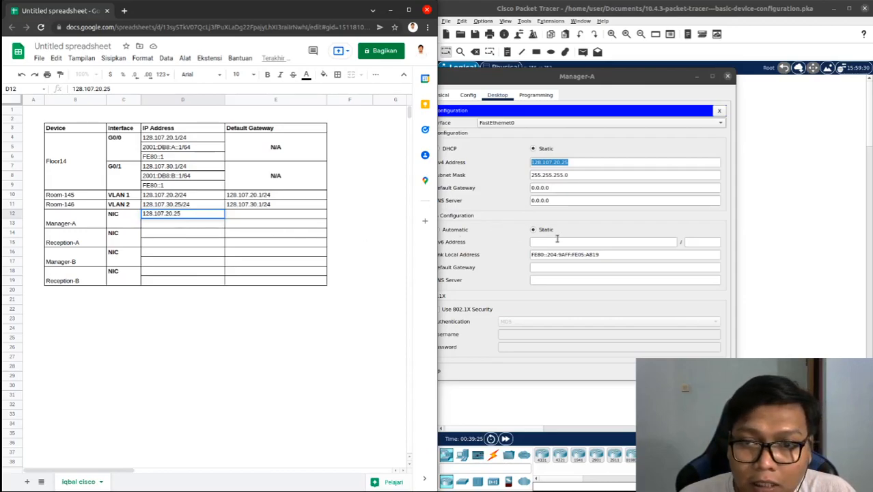
left_click_drag(569, 74, 611, 68)
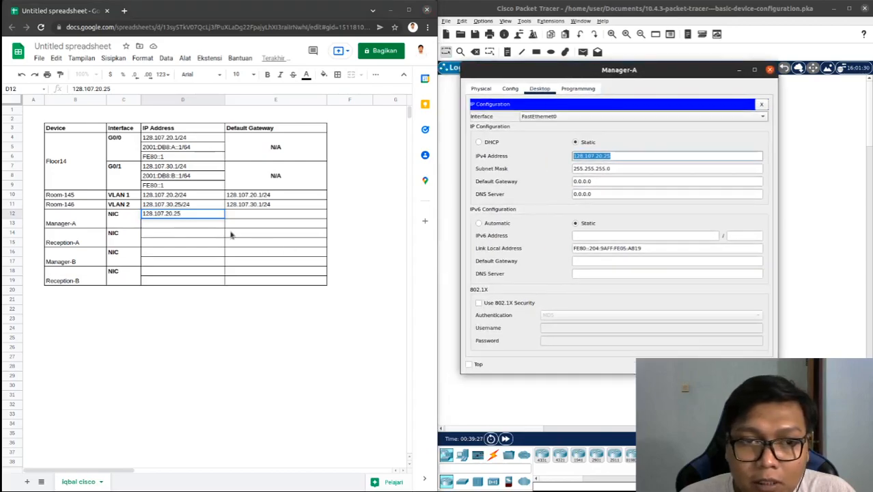
Copy Floor14's G0/0 IPv6 address to the second Manager-A IP address row and change it to 2001:DB8:A::2/64
left_click(192, 149)
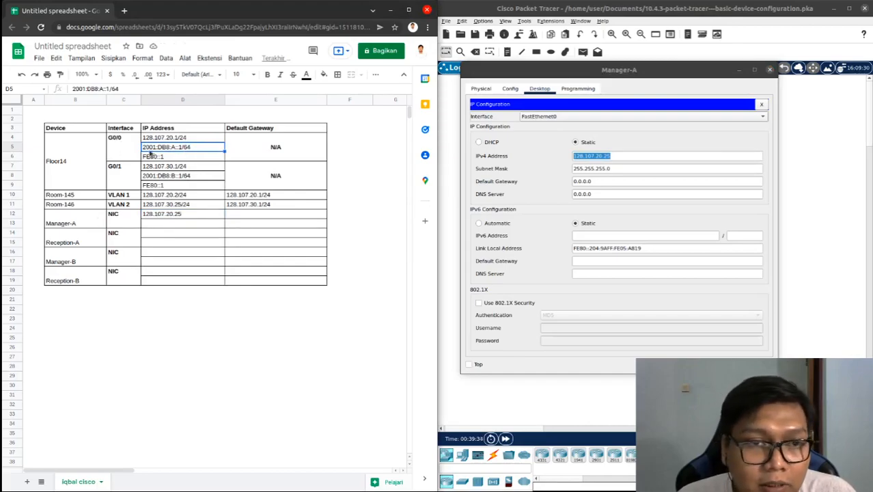
key("ctrl+c")
left_click(160, 224)
key("ctrl+v")
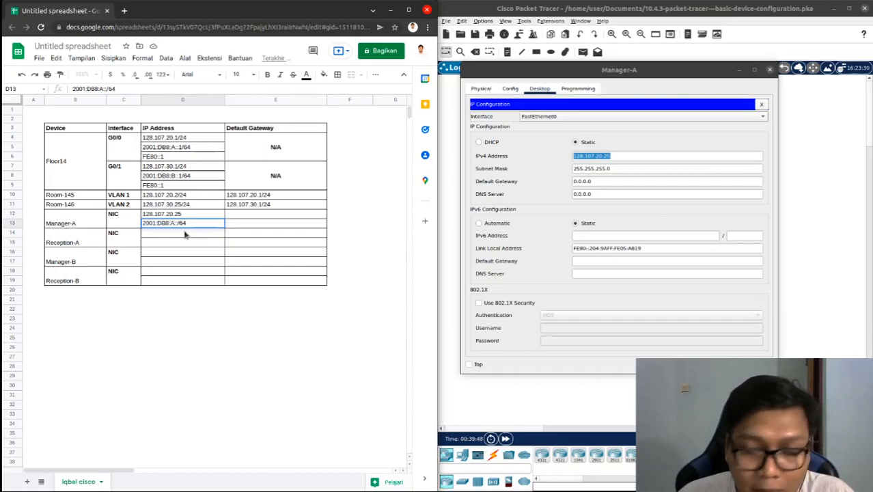
type("2")
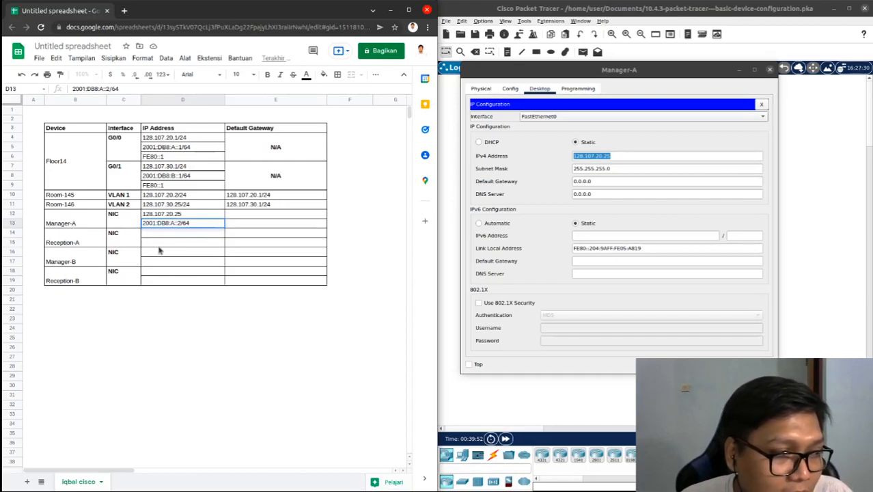
left_click(198, 233)
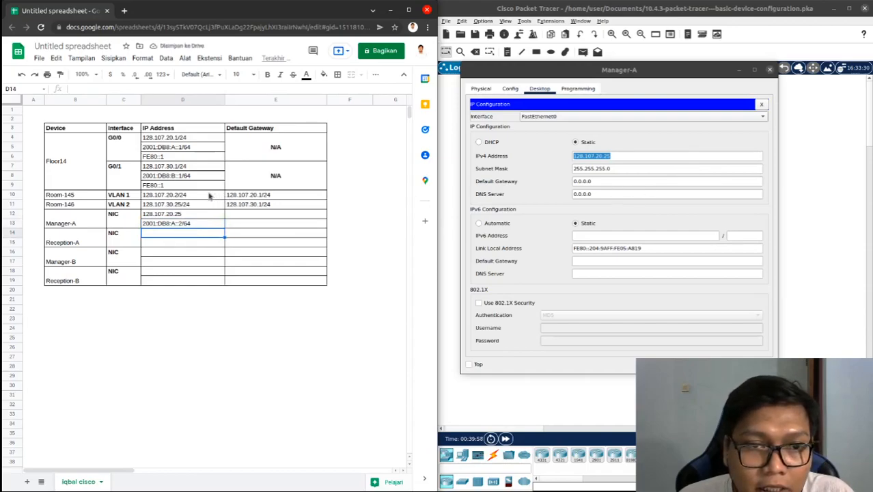
Copy Room-145's default gateway into the first default gateway rows of Manager-A and Reception-A
left_click(250, 196)
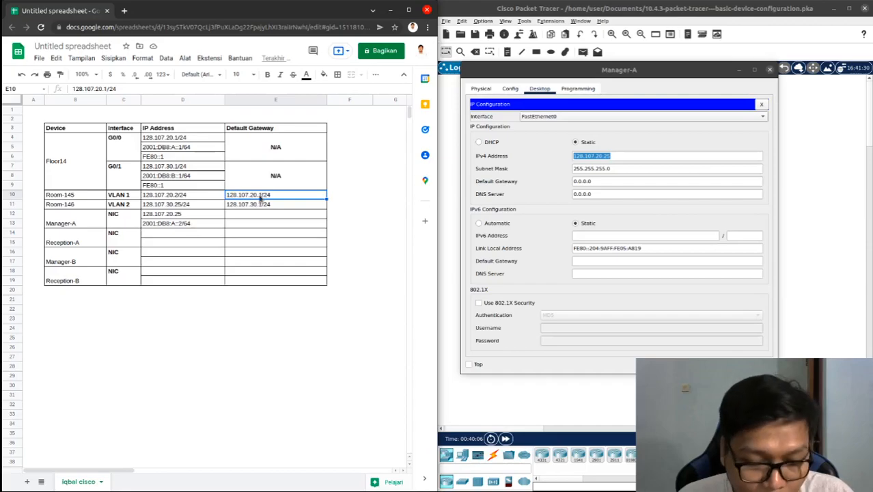
key("ctrl+c")
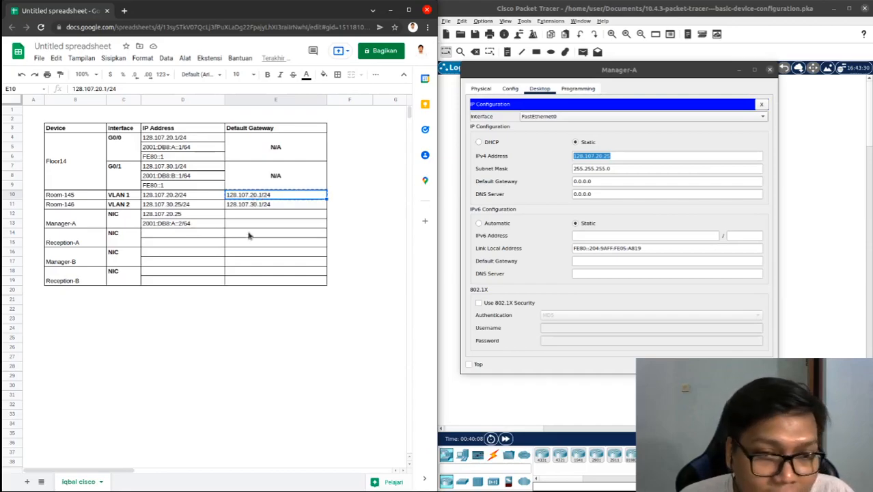
left_click(257, 213)
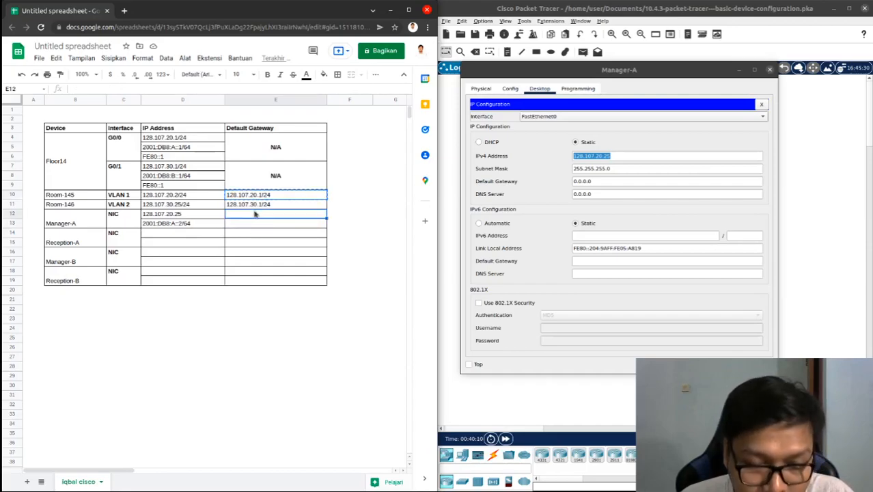
key("ctrl+v")
left_click(248, 236)
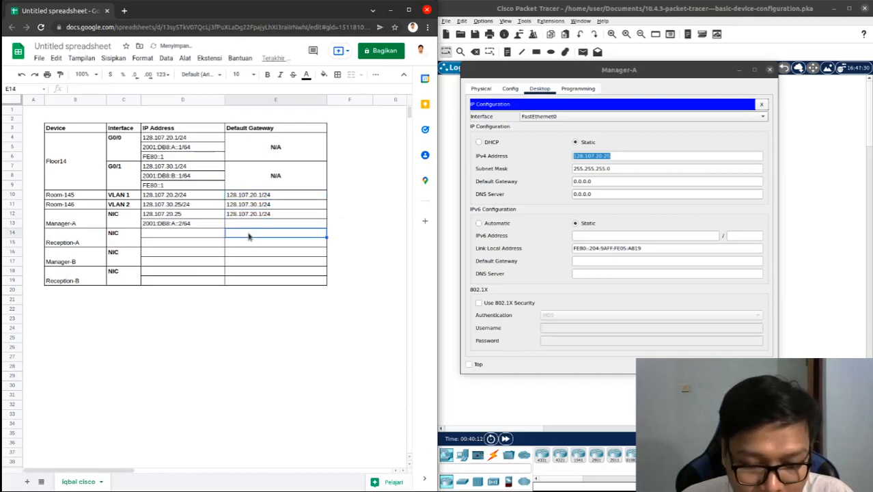
key("ctrl+v")
Copy Room-146's default gateway into the first default gateway rows of Manager-B and Reception-B
left_click(254, 204)
key("ctrl+c")
left_click(250, 254)
key("ctrl+v")
left_click(249, 272)
key("ctrl+v")
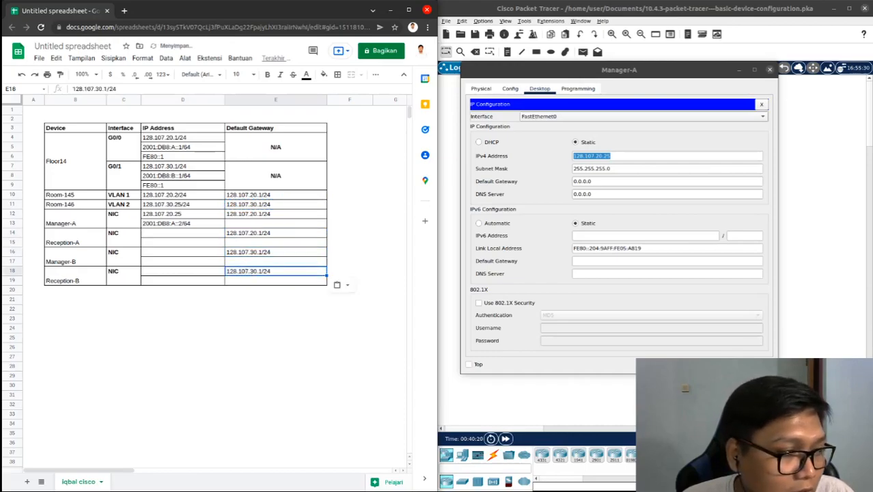
Copy Floor14's link-local address FE80::1 into the second default gateway rows of Manager-A, Reception-A, Manager-B and Reception-B
left_click(274, 225)
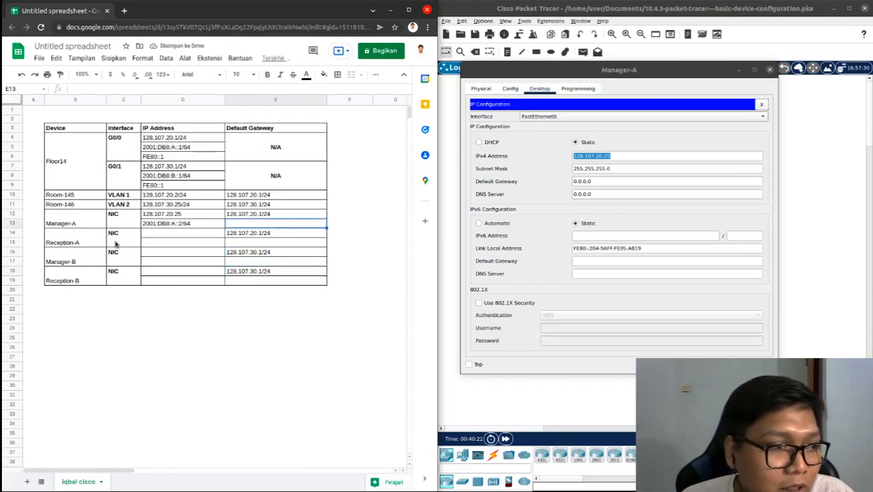
left_click(166, 157)
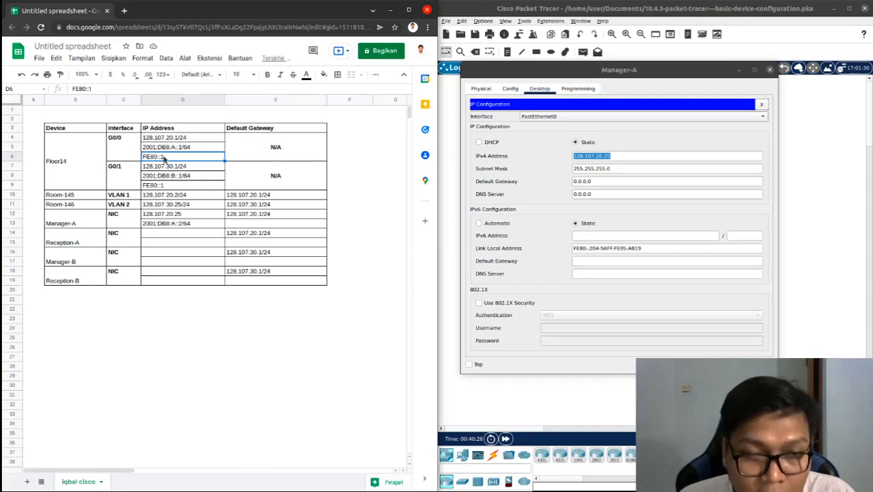
key("ctrl+c")
left_click(249, 218)
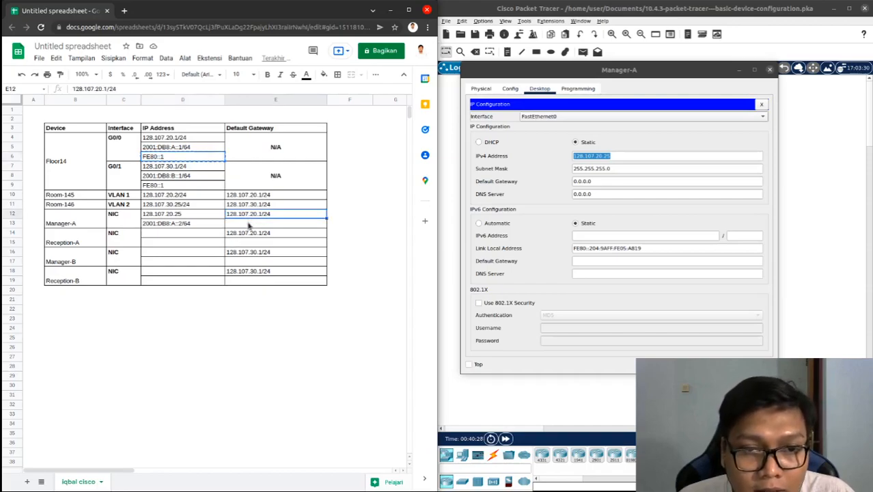
left_click(249, 226)
key("ctrl+v")
left_click(249, 244)
key("ctrl+v")
left_click(249, 263)
key("ctrl+v")
left_click(249, 282)
key("ctrl+v")
Close Manager-A's device window and reopen its IP configuration beside the spreadsheet
left_click(180, 236)
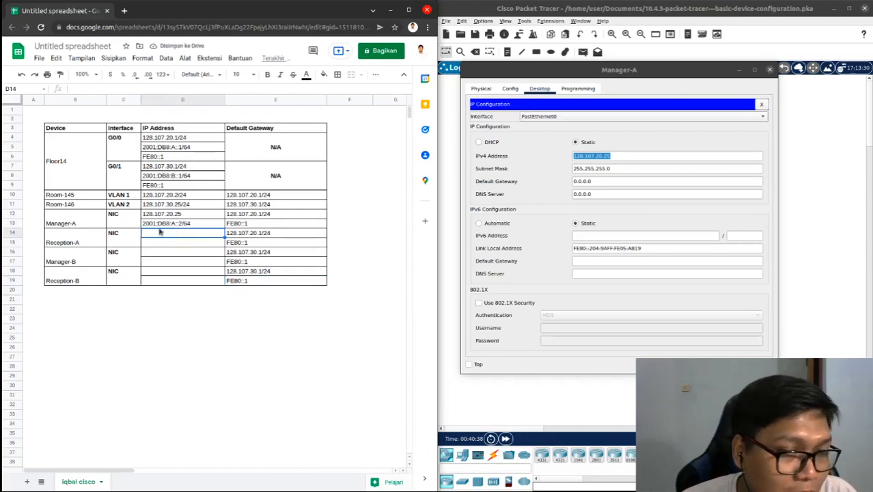
left_click(156, 214)
left_click(158, 224)
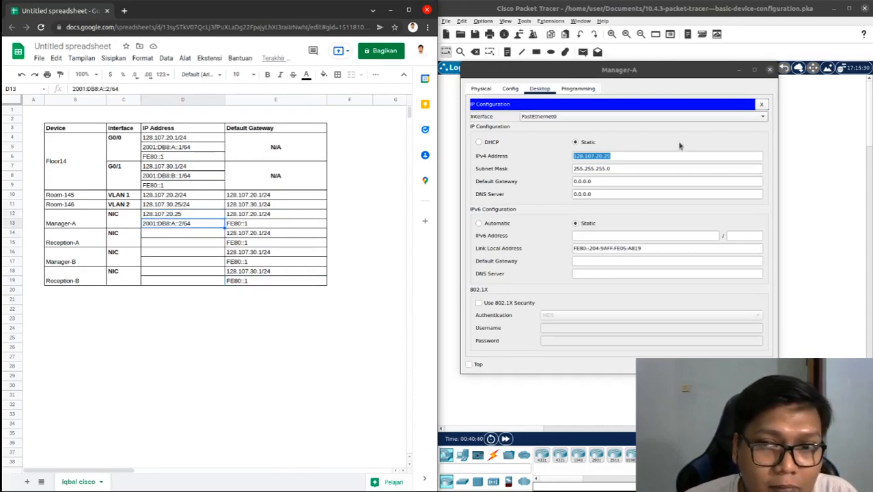
left_click(769, 69)
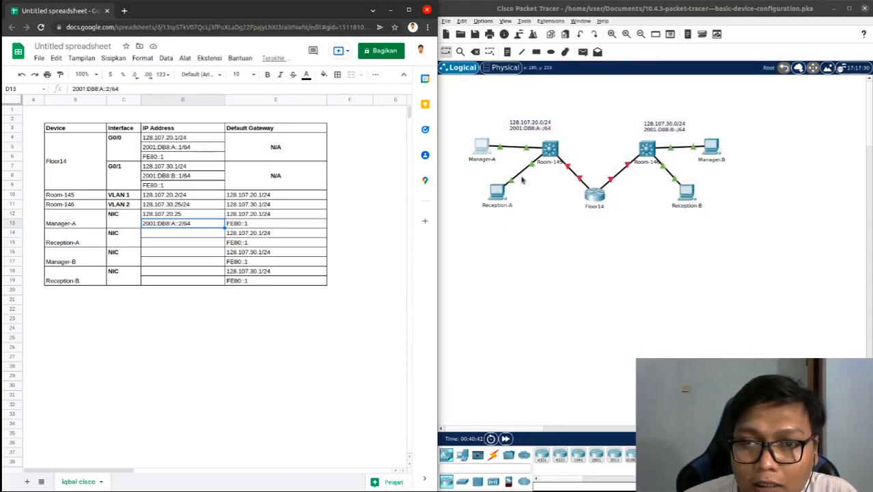
left_click(487, 151)
left_click(487, 151)
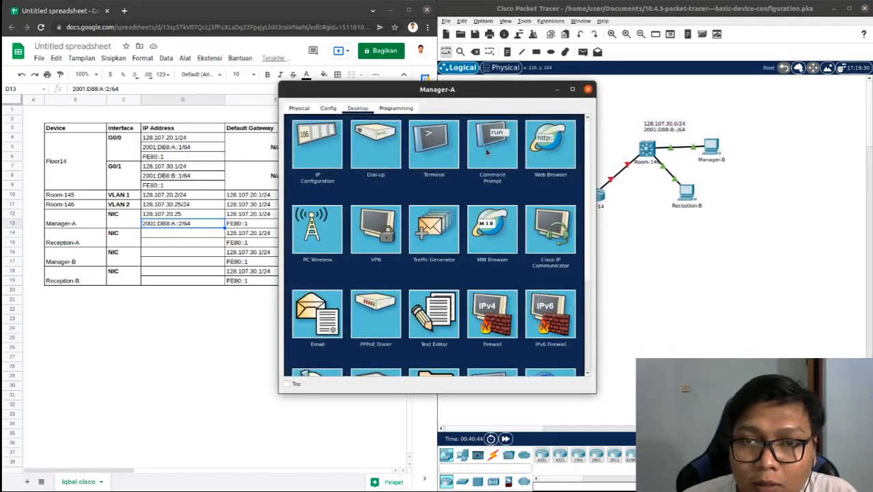
left_click_drag(362, 88, 509, 81)
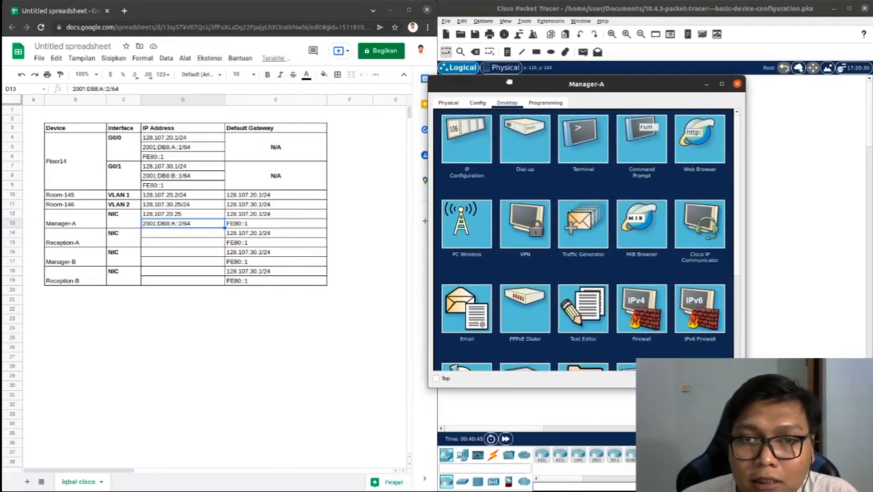
left_click(480, 145)
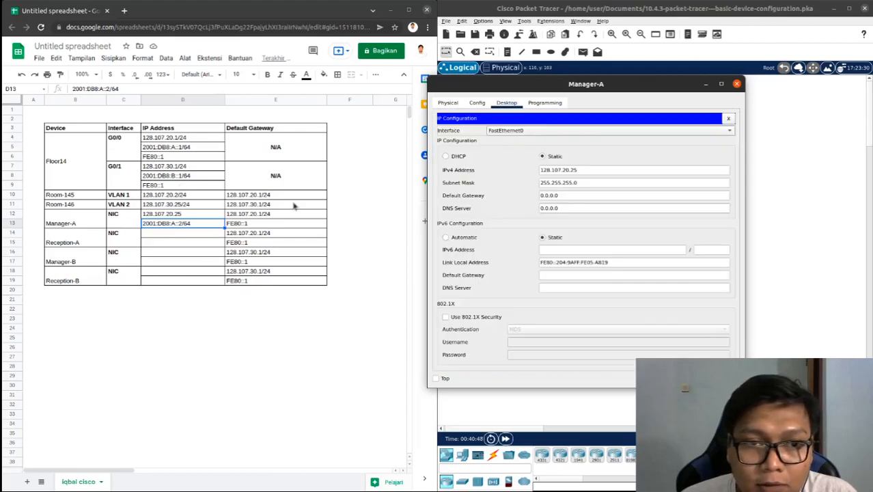
Set Manager-A's IPv4 default gateway to 128.107.20.1 using its first default gateway entry in the spreadsheet
left_click(263, 196)
left_click(259, 206)
left_click(259, 216)
key("ctrl+c")
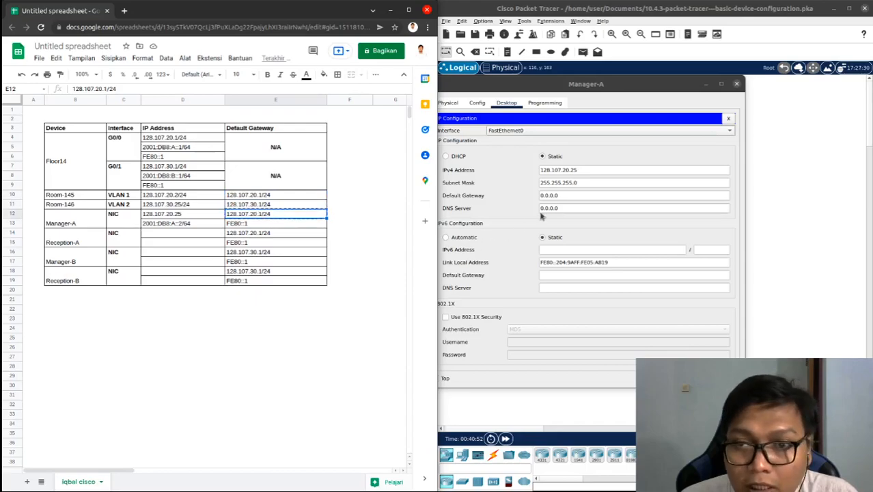
left_click_drag(562, 198, 534, 198)
key("ctrl+v")
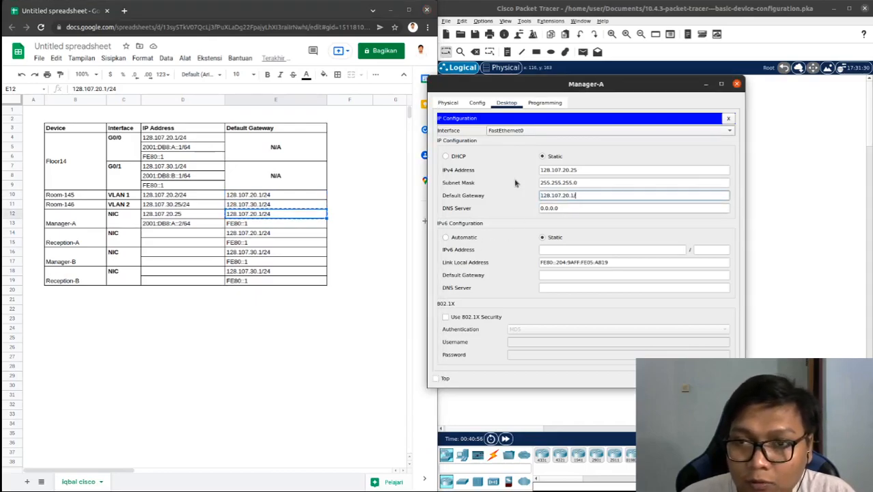
Set Manager-A's IPv6 address to 2001:DB8:A::2 with prefix length 64, copied from the spreadsheet
left_click(201, 225)
key("ctrl+c")
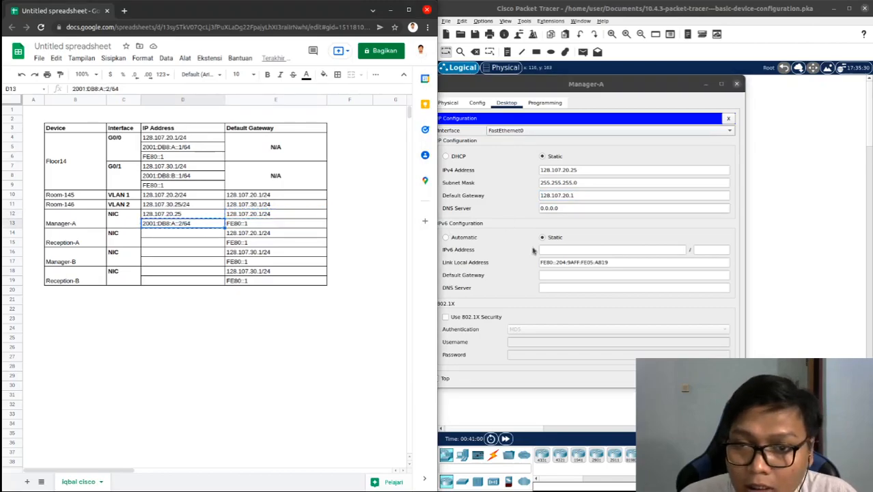
left_click(554, 249)
key("ctrl+v")
key("BackSpace")
key("Tab")
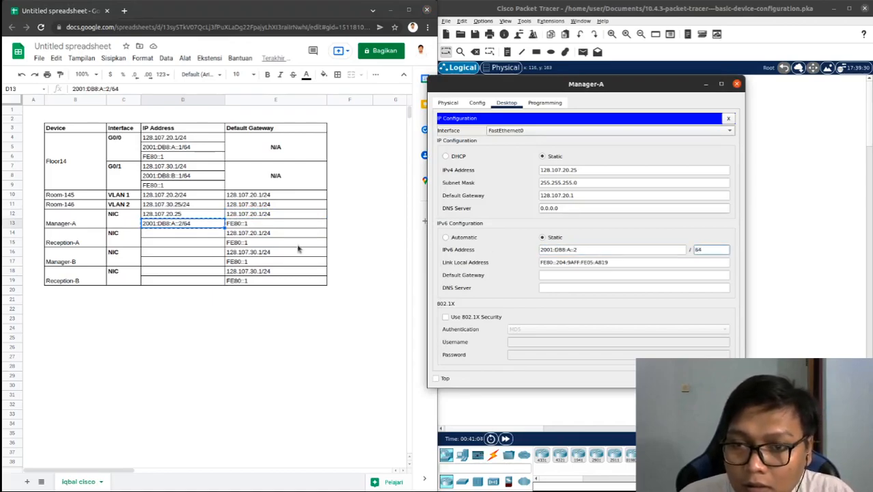
Set Manager-A's IPv6 default gateway to FE80::1 from the spreadsheet and close its device window
left_click(287, 227)
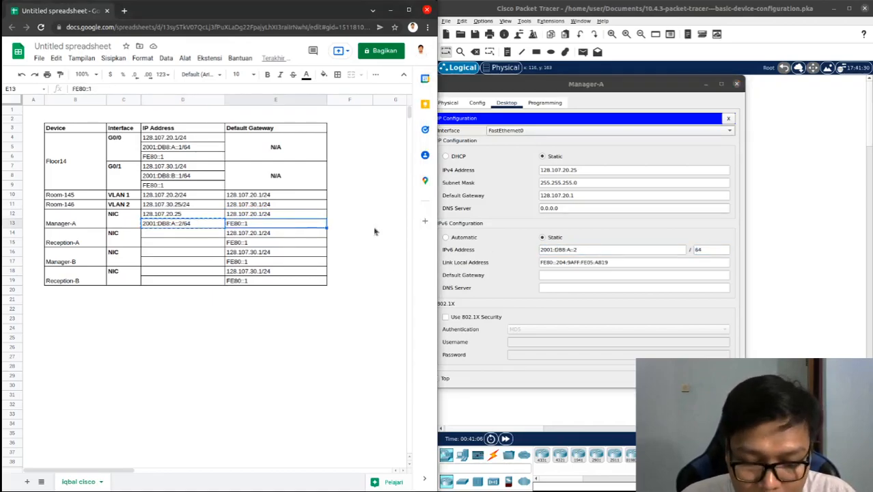
key("ctrl+c")
left_click(570, 275)
key("ctrl+v")
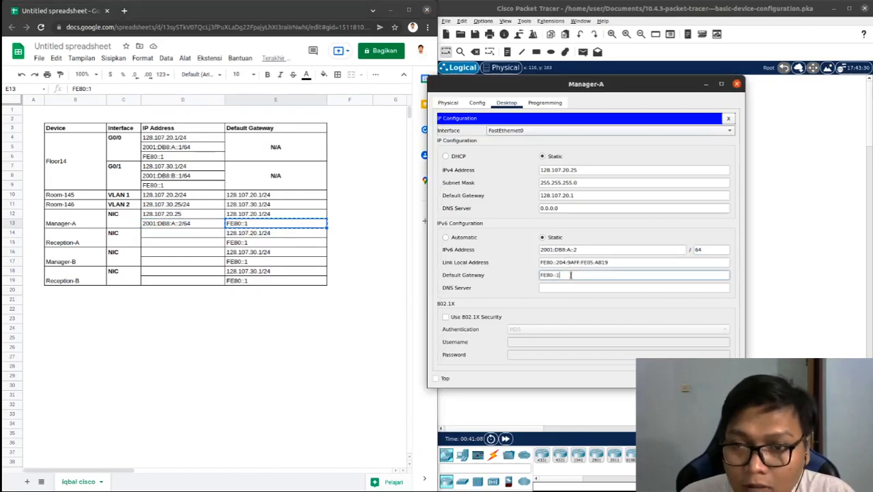
left_click(737, 84)
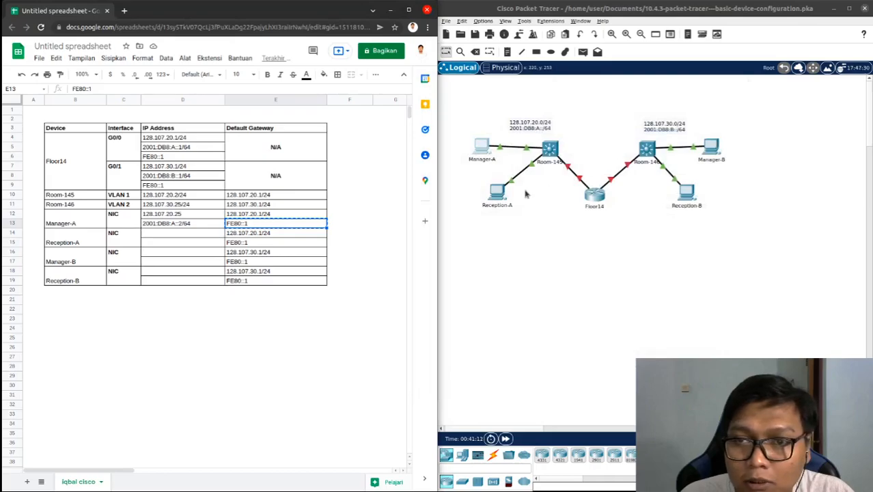
Copy Reception-A's IPv4 address 128.107.20.30 from its IP configuration into the first Reception-A IP address row of the spreadsheet
left_click(500, 194)
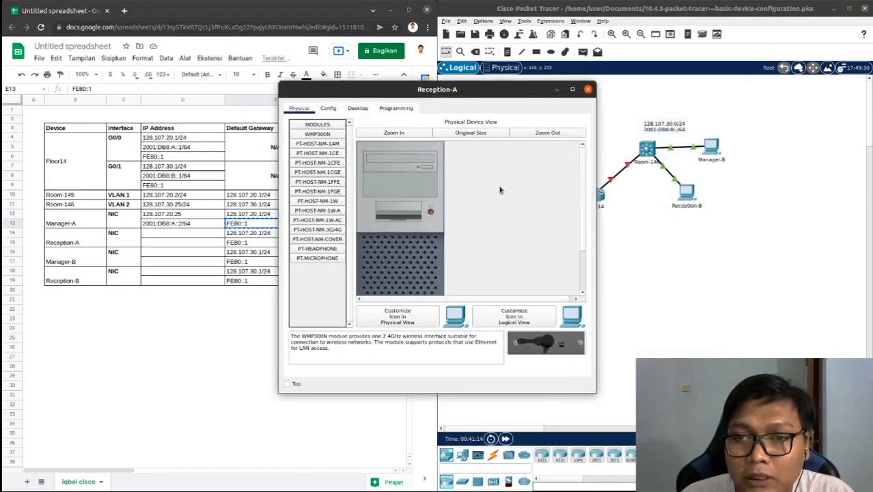
left_click(358, 108)
left_click(341, 131)
left_click_drag(380, 90, 540, 86)
left_click_drag(588, 172, 541, 170)
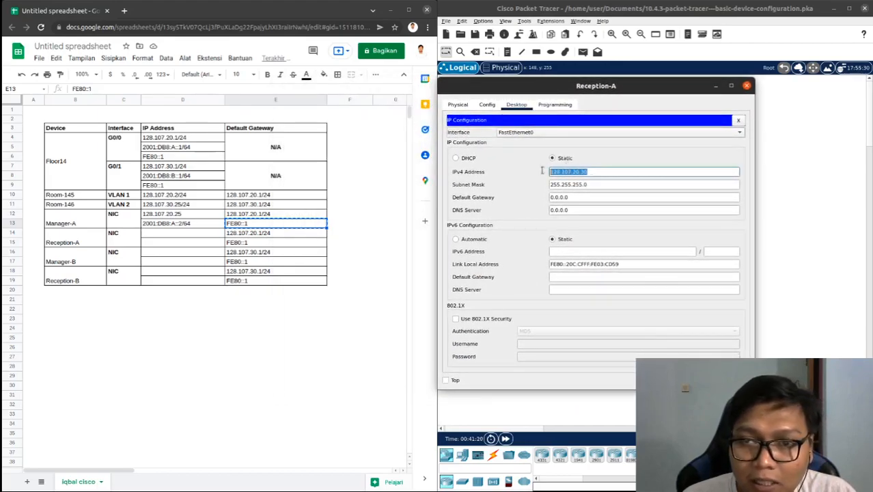
left_click(191, 234)
key("ctrl+v")
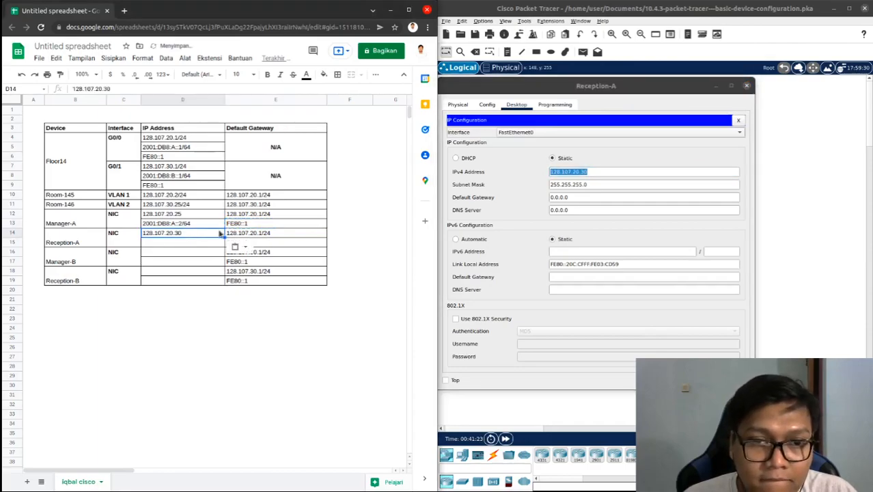
right_click(585, 171)
left_click(615, 207)
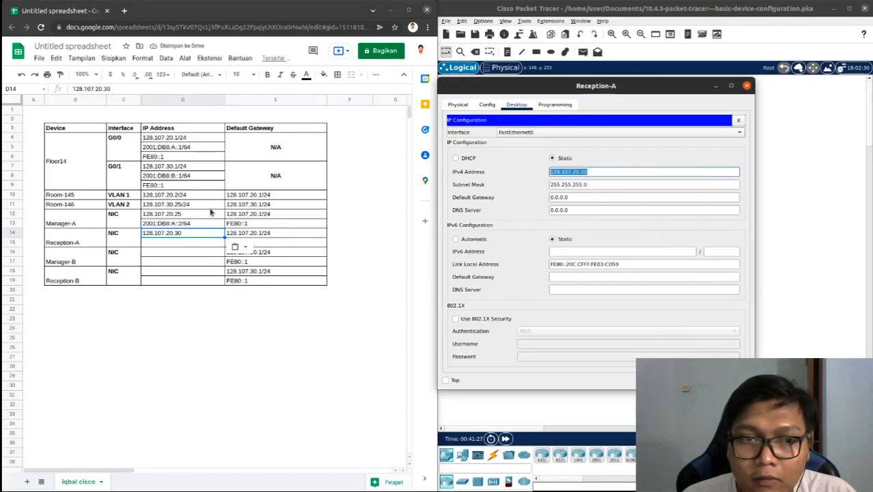
Copy Manager-A's IPv6 address to the second Reception-A IP address row and change it to 2001:DB8:A::3/64
left_click(184, 239)
left_click(189, 226)
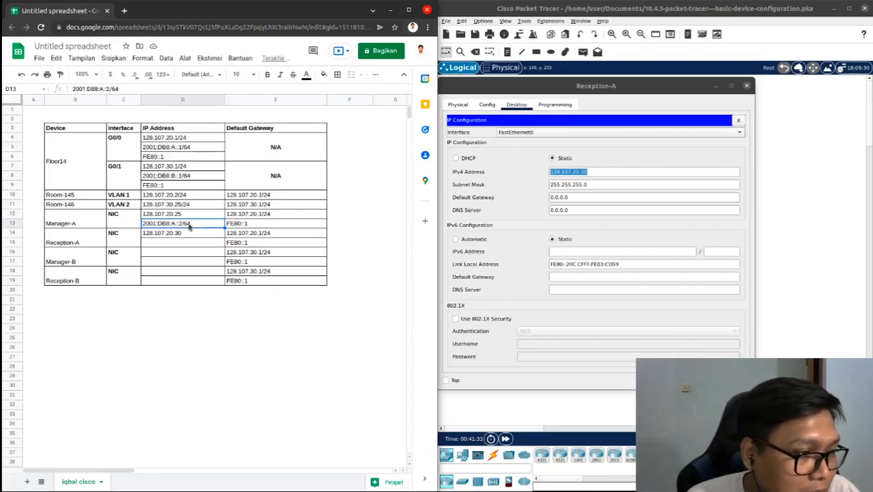
key("ctrl+c")
left_click(185, 243)
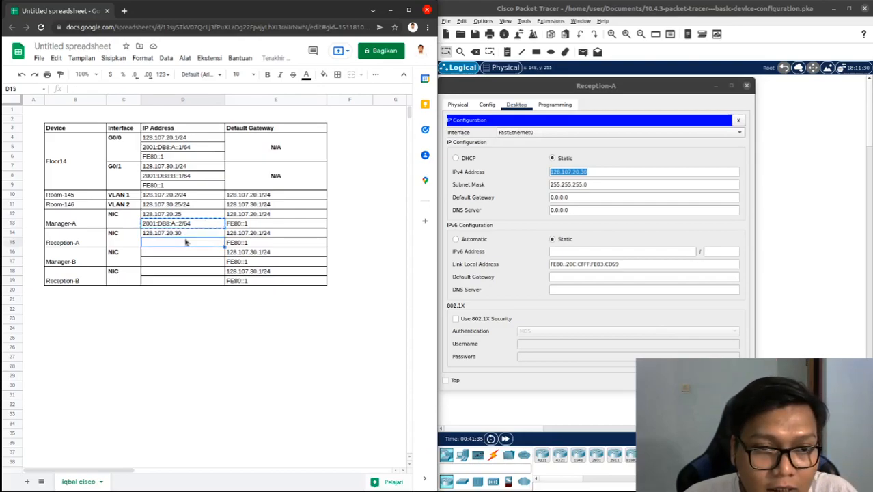
key("ctrl+v")
double_click(181, 242)
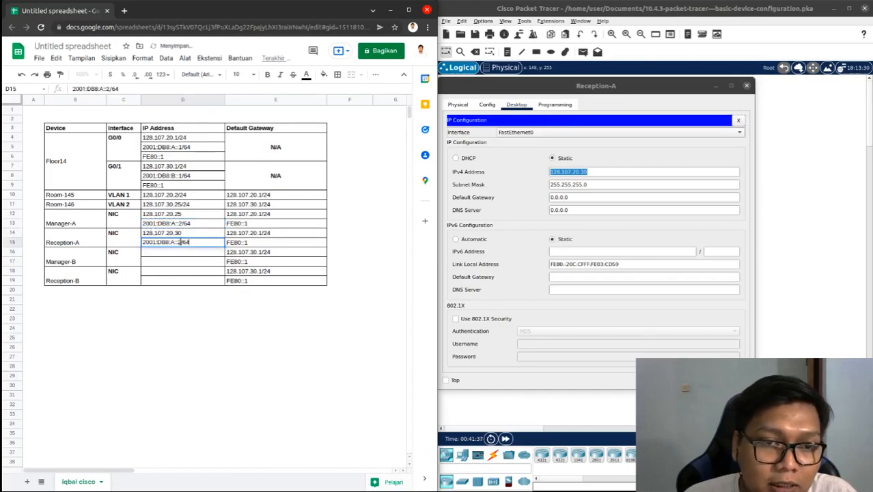
key("BackSpace")
type("3")
key("Return")
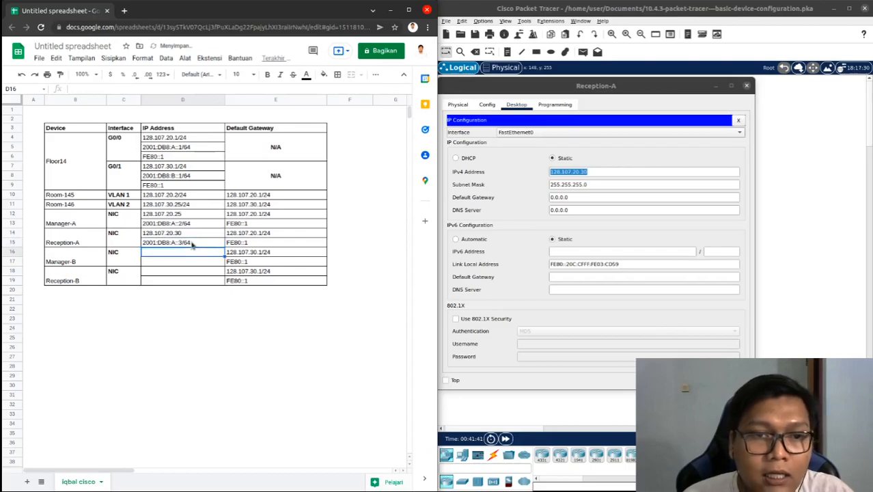
Set Reception-A's IPv6 address to 2001:DB8:A::3 with prefix length 64, copied from the spreadsheet
left_click(192, 245)
key("ctrl+c")
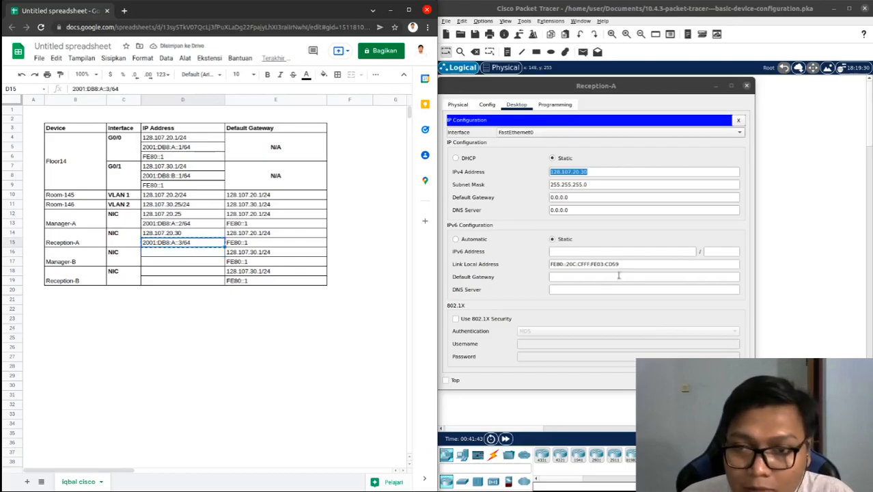
left_click(615, 252)
key("ctrl+v")
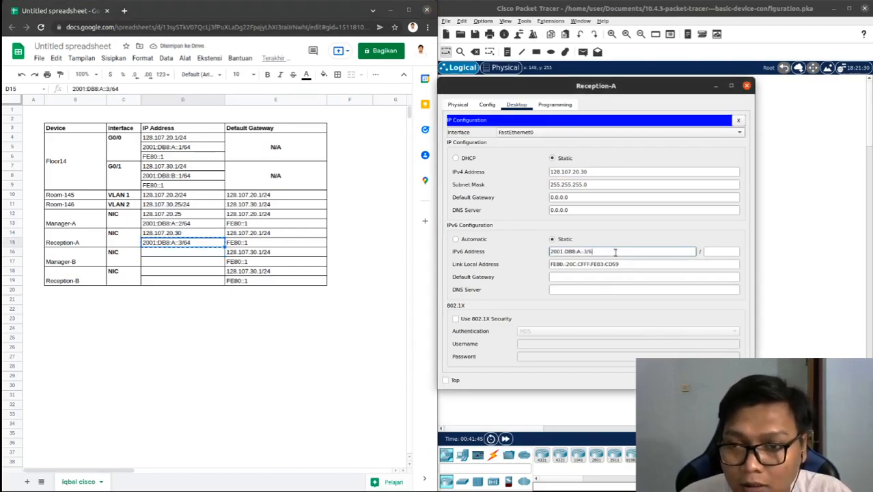
key("Tab")
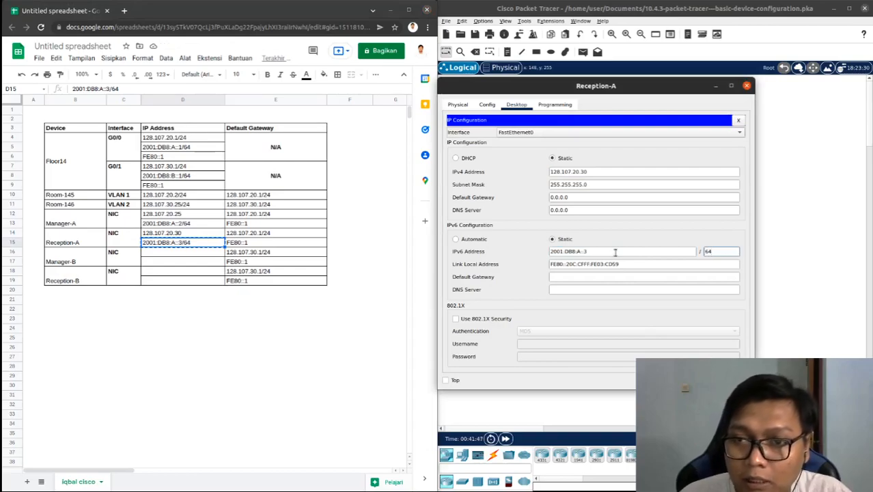
Set Reception-A's IPv4 default gateway to 128.107.20.1 using its first default gateway entry in the spreadsheet
left_click(255, 236)
key("ctrl+c")
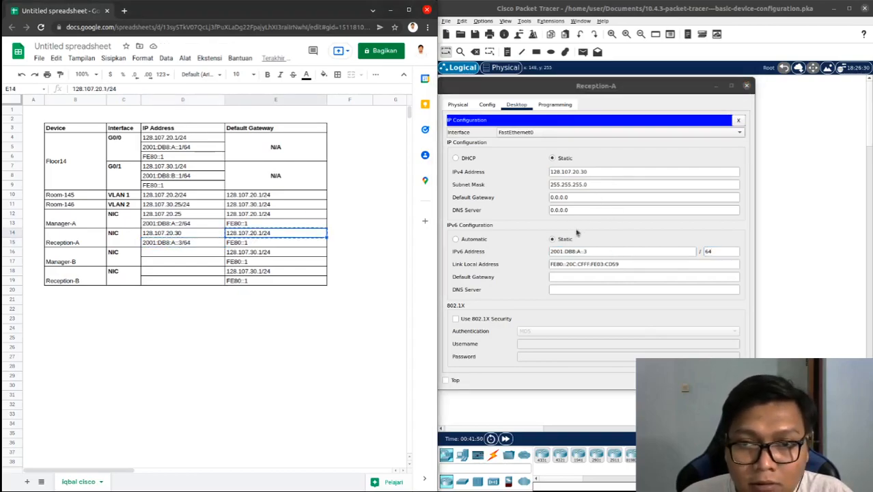
triple_click(557, 197)
key("ctrl+v")
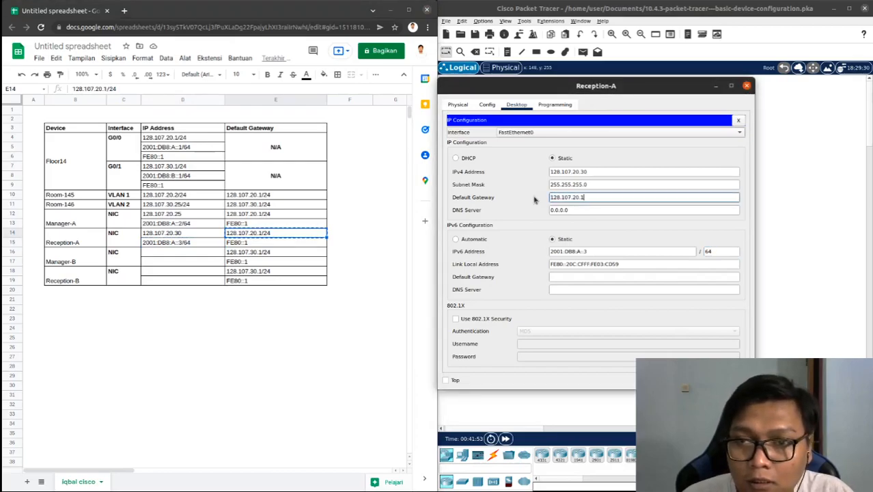
Set Reception-A's IPv6 default gateway to FE80::1 from the spreadsheet and close its device window
left_click(571, 279)
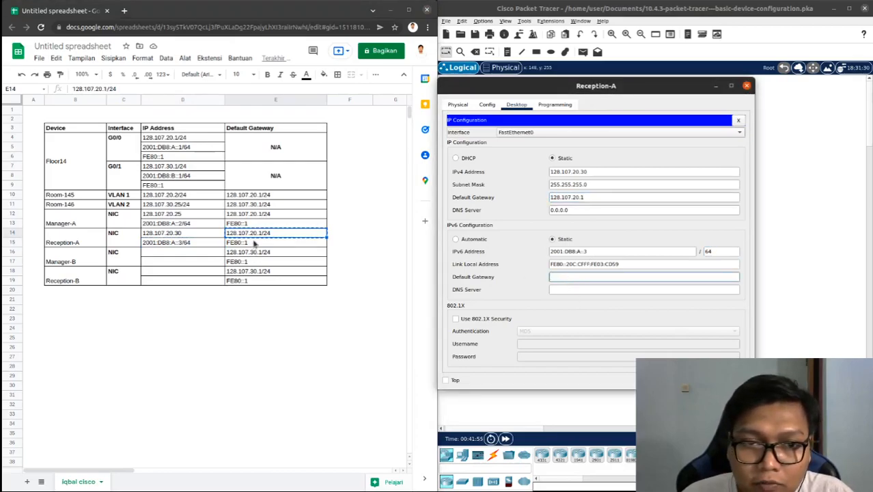
left_click(254, 243)
key("ctrl+c")
left_click(562, 277)
key("ctrl+v")
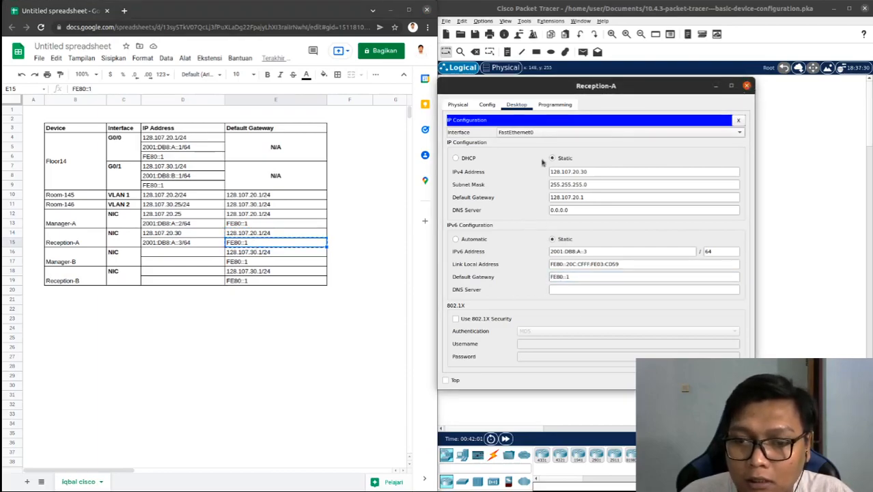
left_click(747, 86)
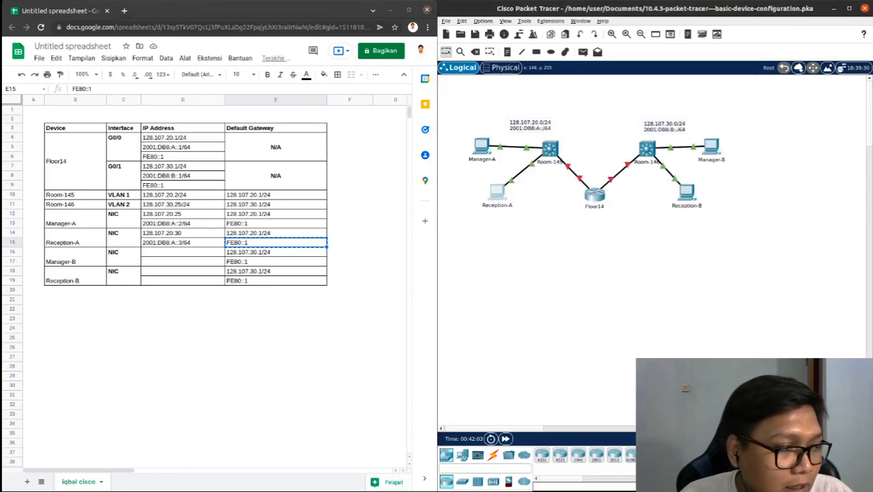
Bring up the PT Activity instructions and check the completion percentage
key("alt+Tab")
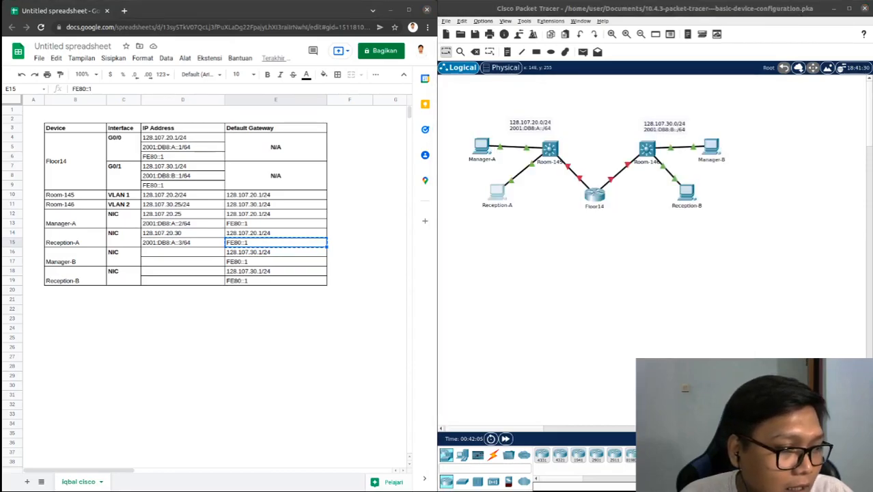
left_click_drag(314, 155, 372, 71)
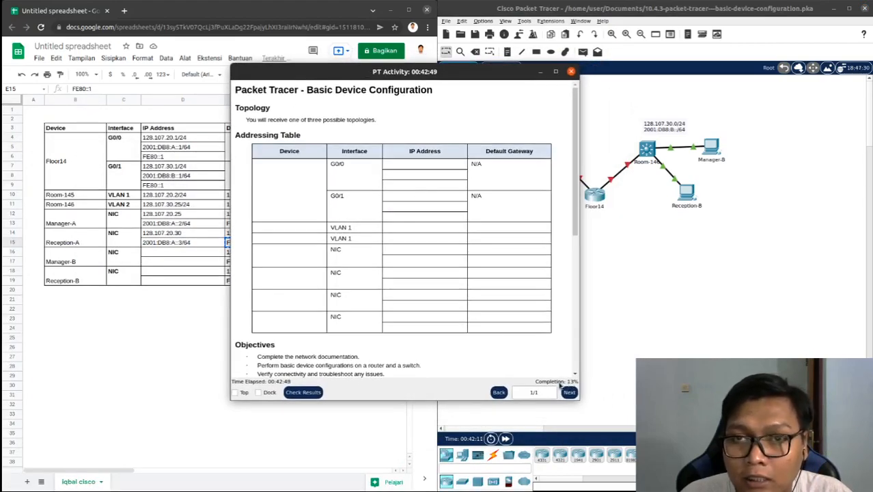
left_click_drag(485, 71, 331, 81)
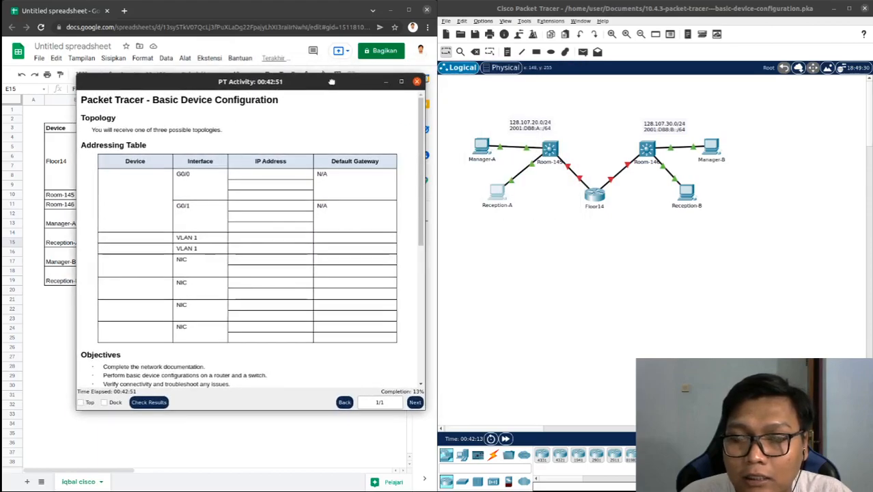
Close the PT Activity window and copy Manager-B's IPv4 address 128.107.30.25 from its IP configuration into its first spreadsheet IP Address cell
left_click(417, 82)
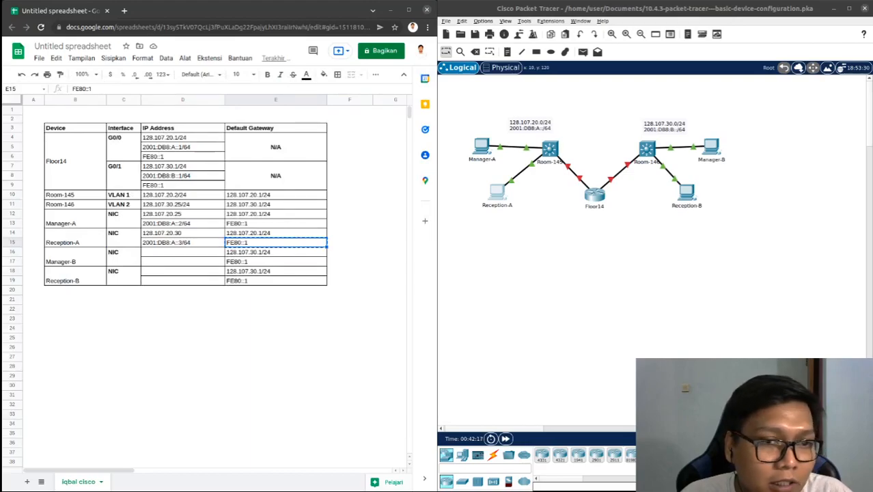
left_click(181, 236)
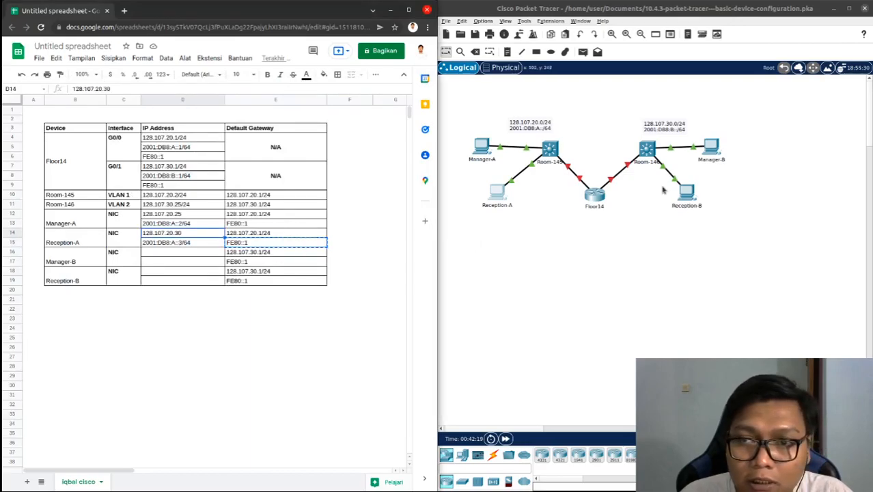
double_click(708, 146)
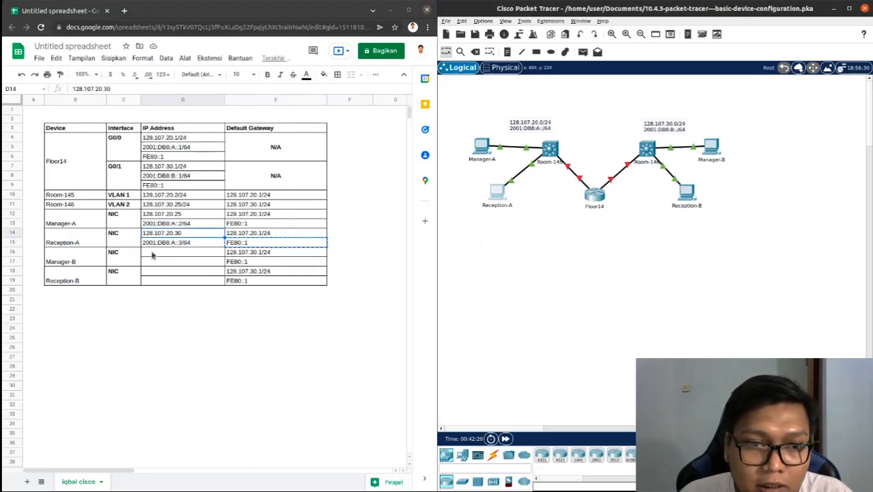
left_click(356, 108)
left_click(335, 149)
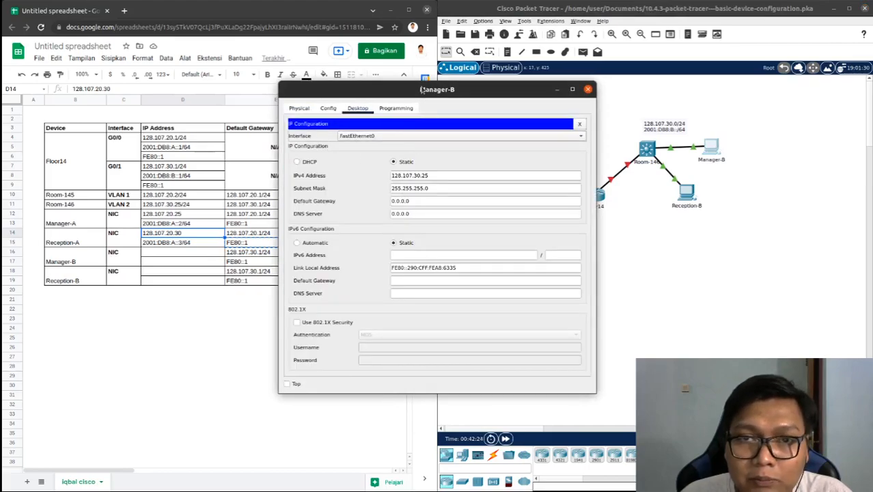
left_click_drag(422, 90, 477, 91)
left_click_drag(492, 178, 432, 172)
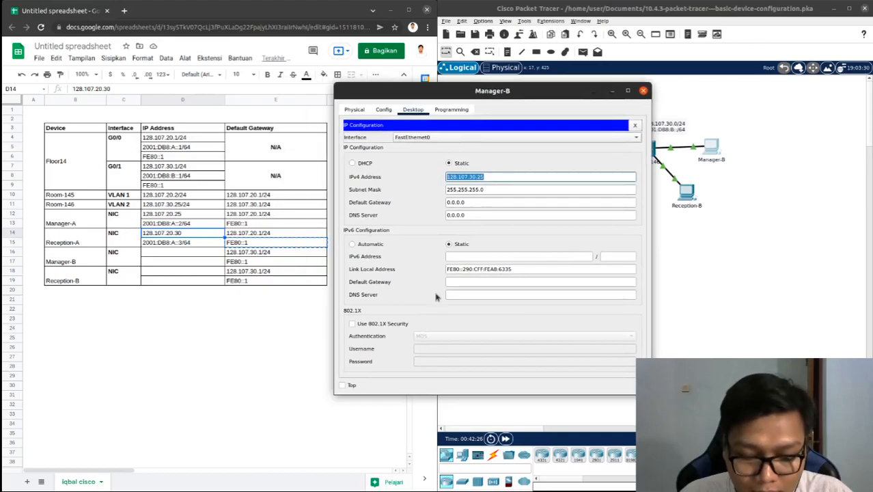
left_click(186, 255)
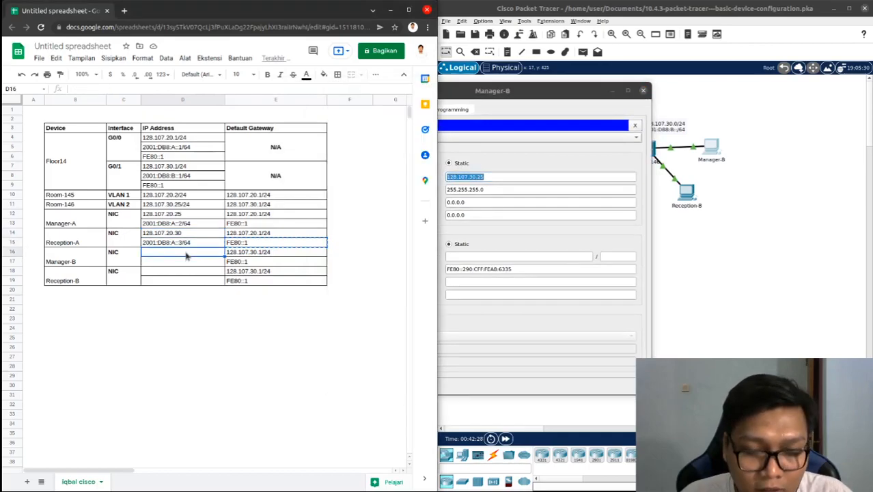
key("ctrl+v")
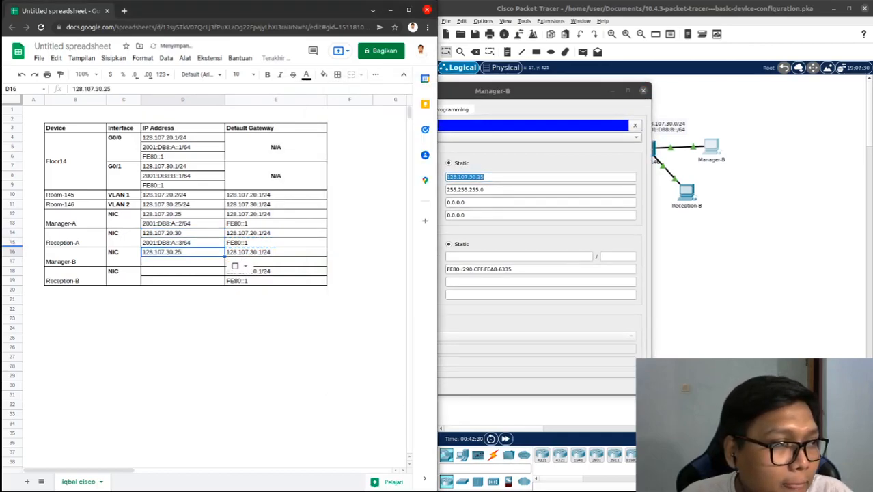
Enter 2001:DB8:B::2/64 as Manager-B's IPv6 address in the spreadsheet, adapting a copy of Floor14's G0/1 IPv6 address
left_click_drag(532, 86, 610, 78)
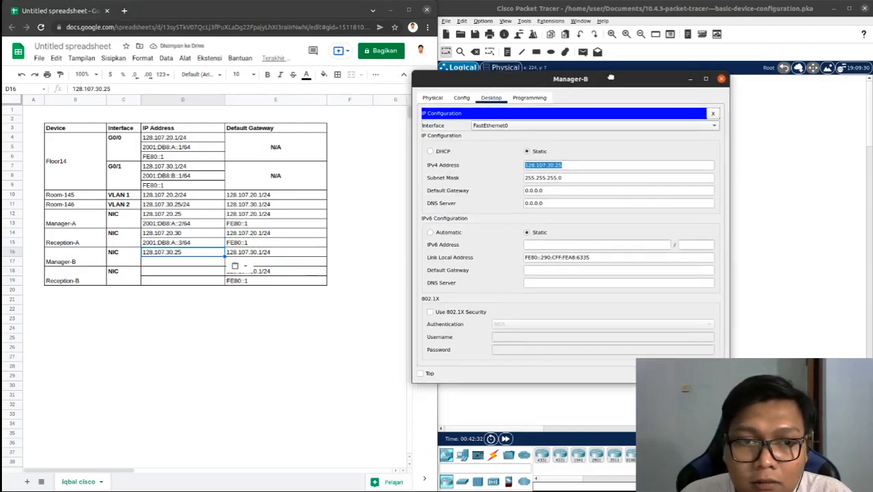
left_click(186, 175)
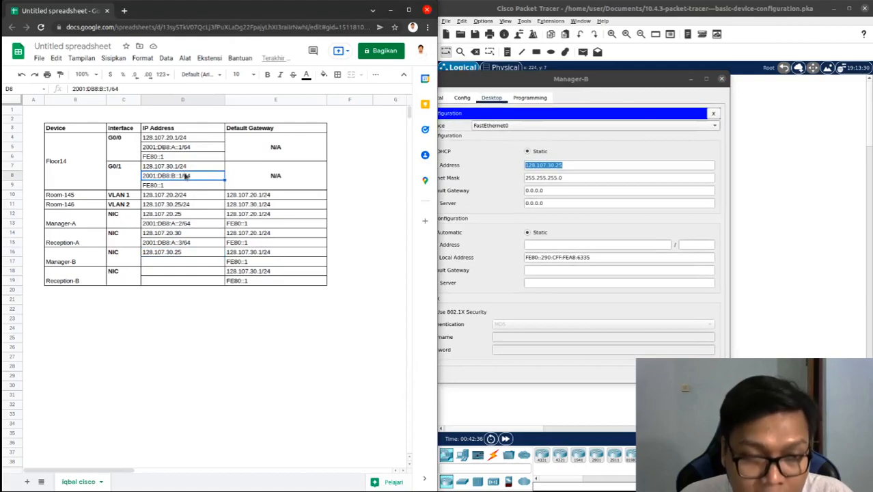
key("ctrl+c")
left_click(191, 262)
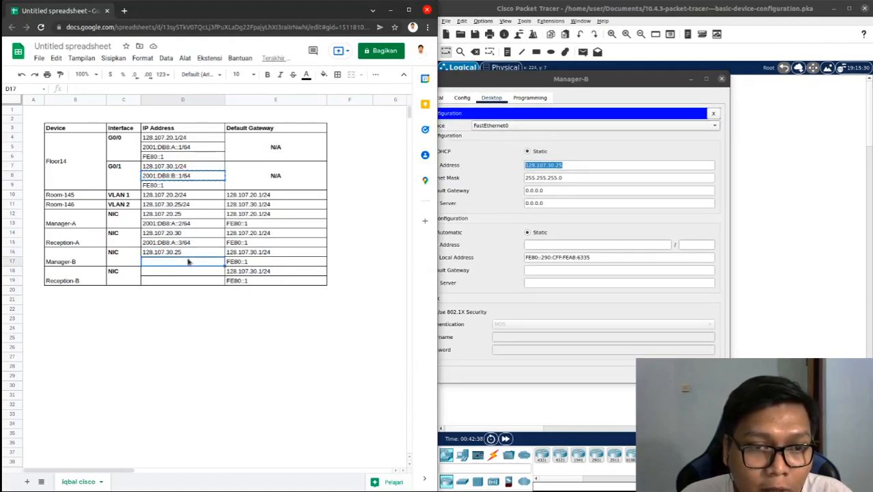
key("ctrl+v")
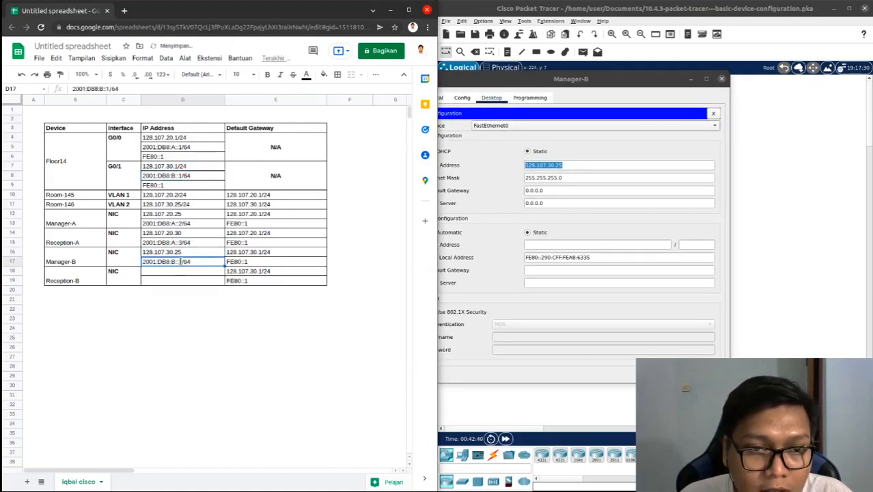
key("BackSpace")
type("2")
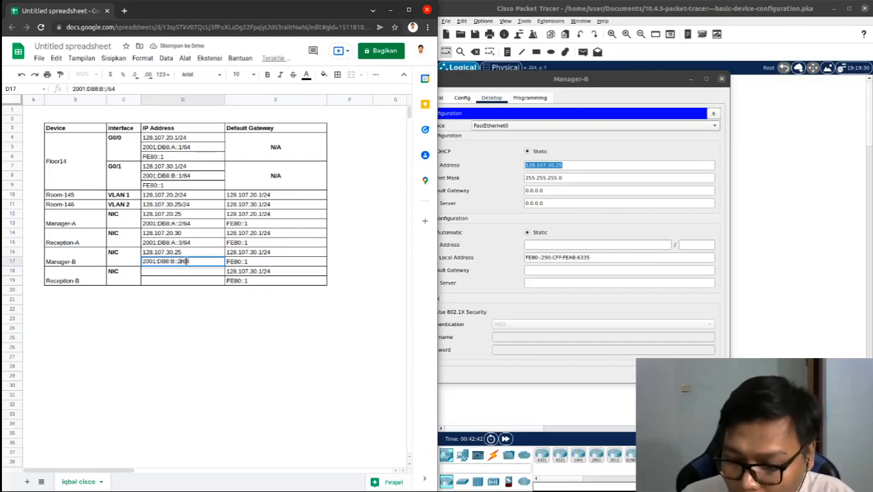
key("Return")
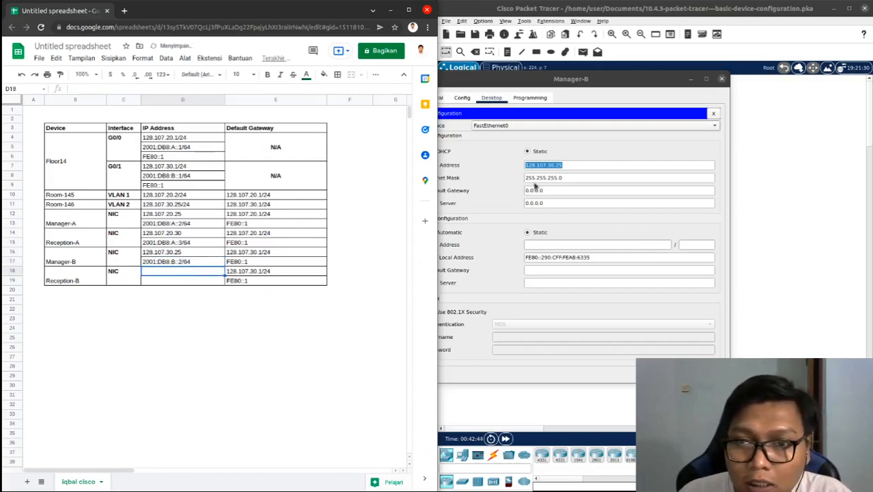
Change Room-146's VLAN IP address in the spreadsheet to 128.107.30.15/24
left_click_drag(463, 79, 489, 78)
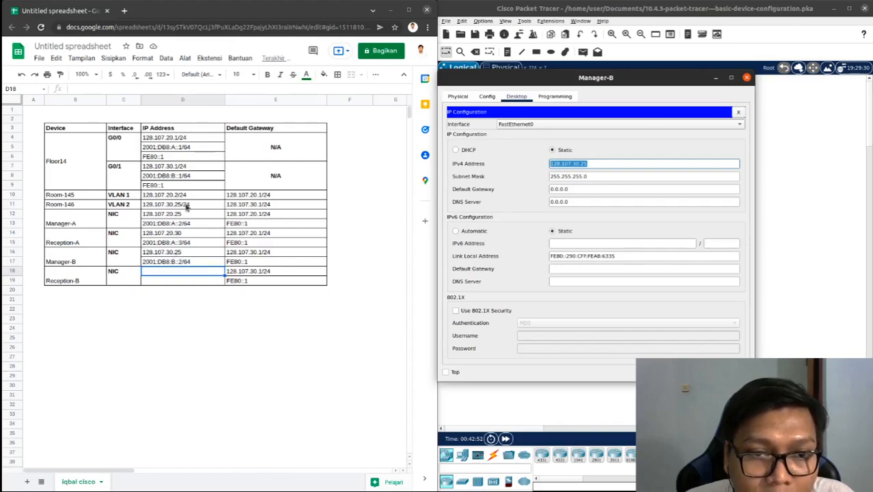
left_click(189, 255)
left_click(189, 208)
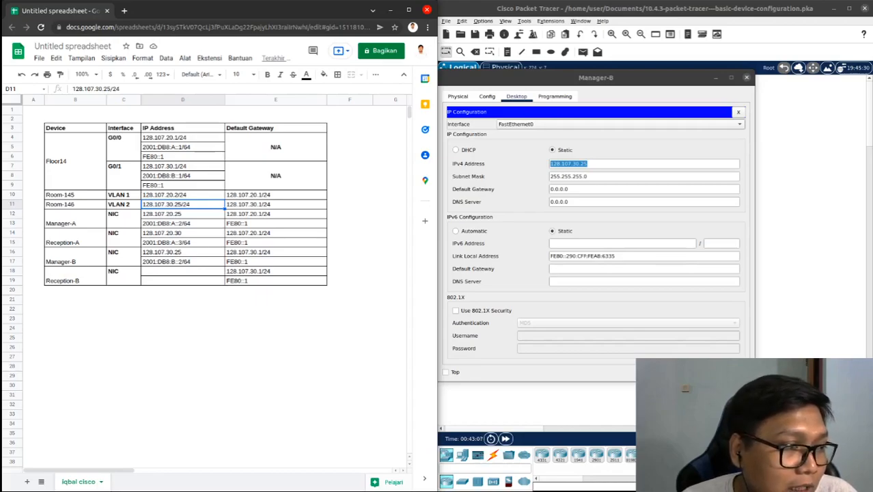
double_click(177, 205)
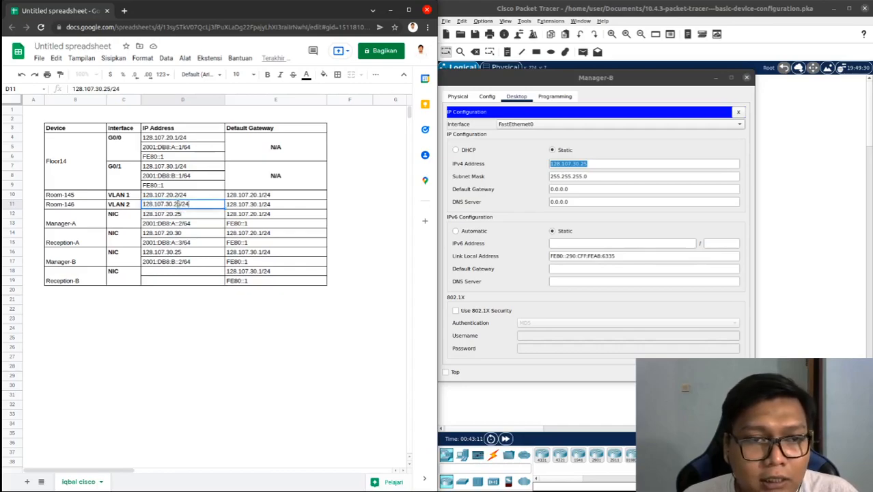
key("BackSpace")
type("1")
left_click(189, 207)
left_click(188, 252)
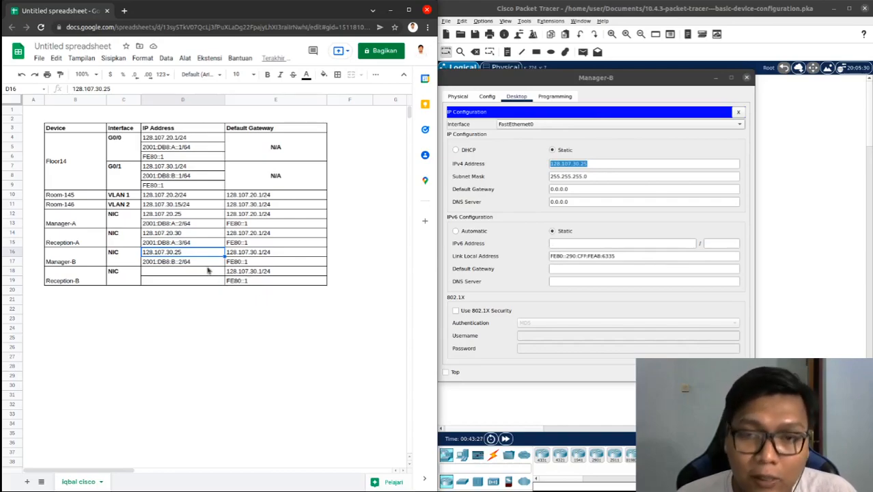
Set Manager-B's IPv4 default gateway to 128.107.30.1 using its first default gateway entry in the spreadsheet
left_click(250, 254)
key("ctrl+c")
triple_click(578, 193)
key("ctrl+v")
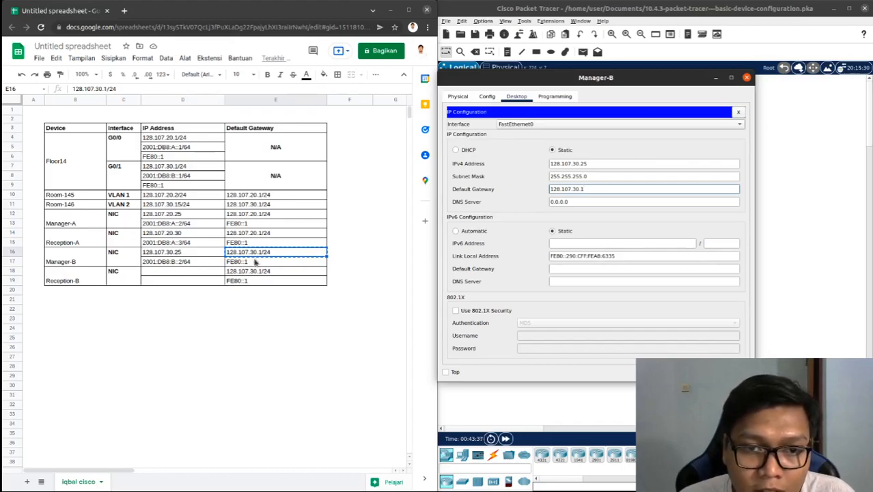
Set Manager-B's IPv6 address to 2001:DB8:B::2 with prefix length 64, copied from the spreadsheet
left_click(185, 262)
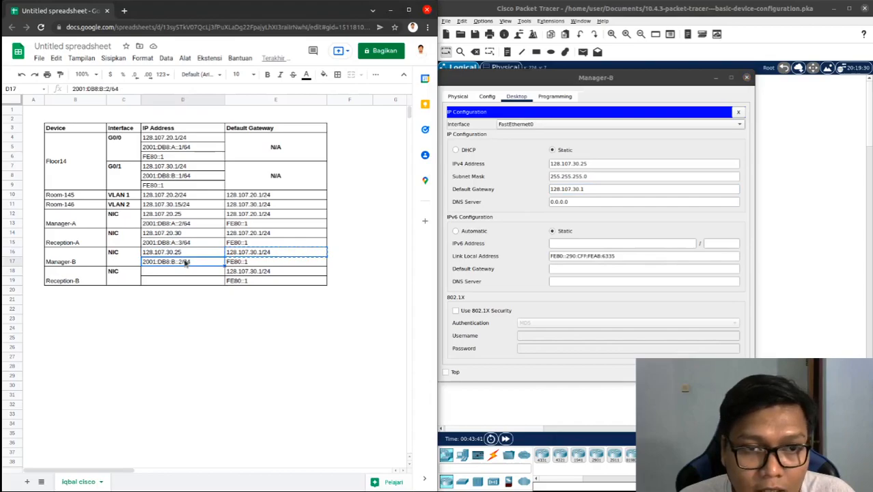
key("ctrl+c")
left_click(597, 243)
key("ctrl+v")
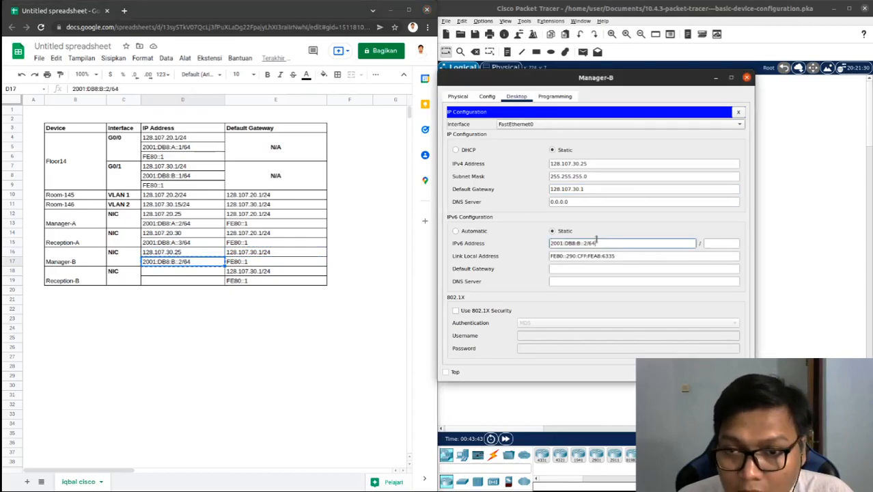
key("BackSpace")
key("BackSpace")
key("BackSpace")
key("Tab")
type("64")
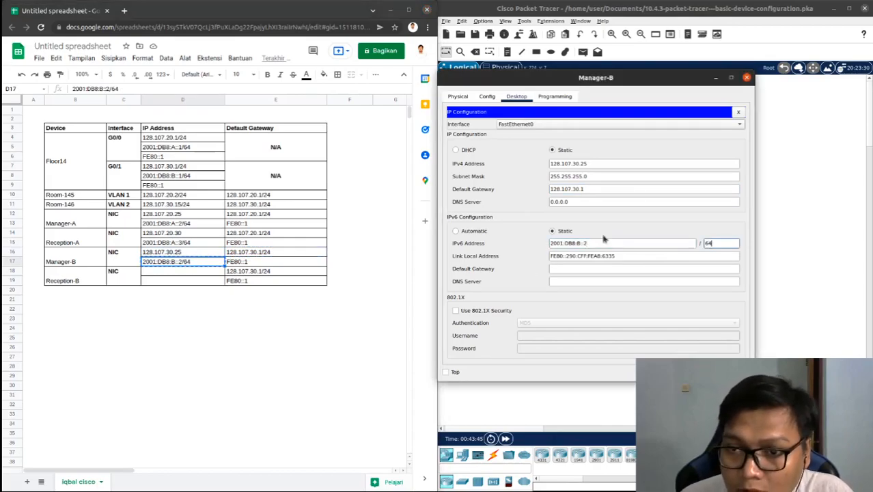
Set Manager-B's IPv6 default gateway to FE80::1 from the spreadsheet and close its device window
left_click(274, 266)
key("ctrl+c")
left_click(577, 269)
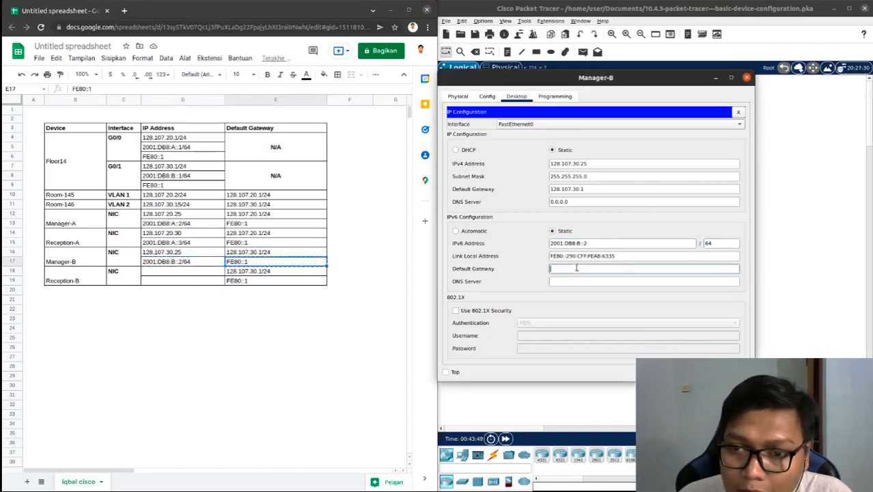
key("ctrl+v")
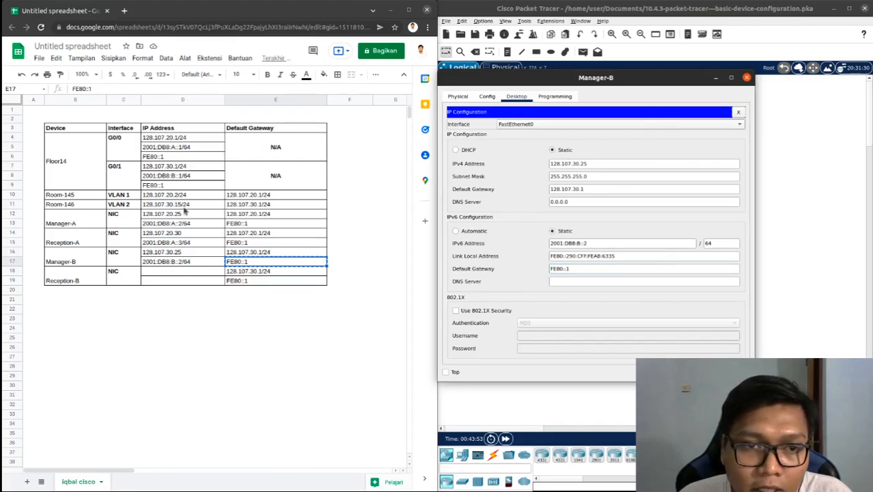
left_click(176, 252)
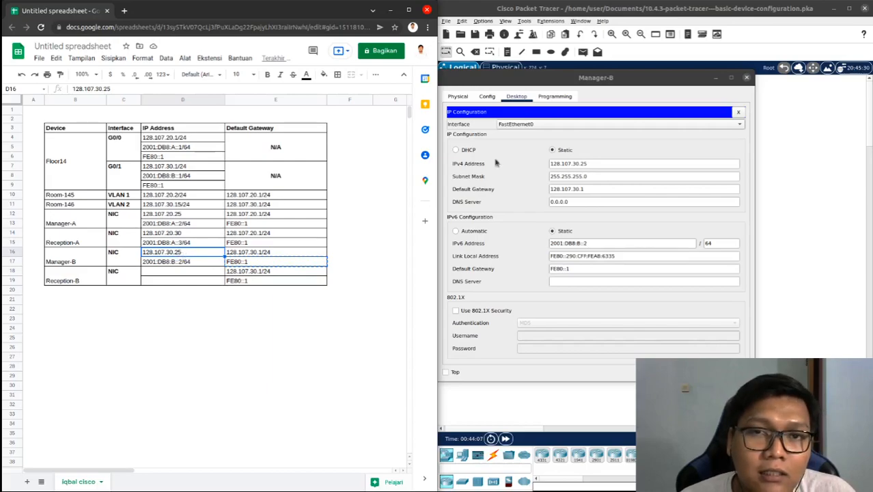
left_click(747, 77)
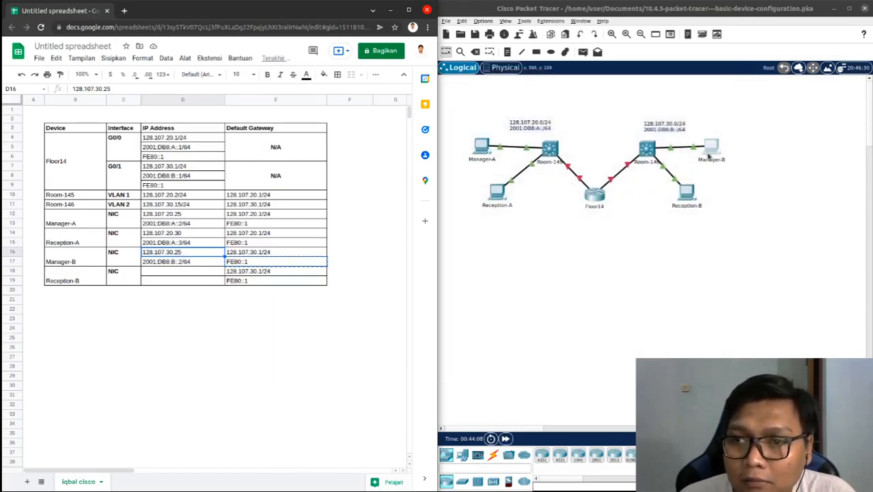
Open Reception-B's IP configuration, place its window beside the spreadsheet and select its current IPv4 address
left_click(689, 194)
left_click(395, 108)
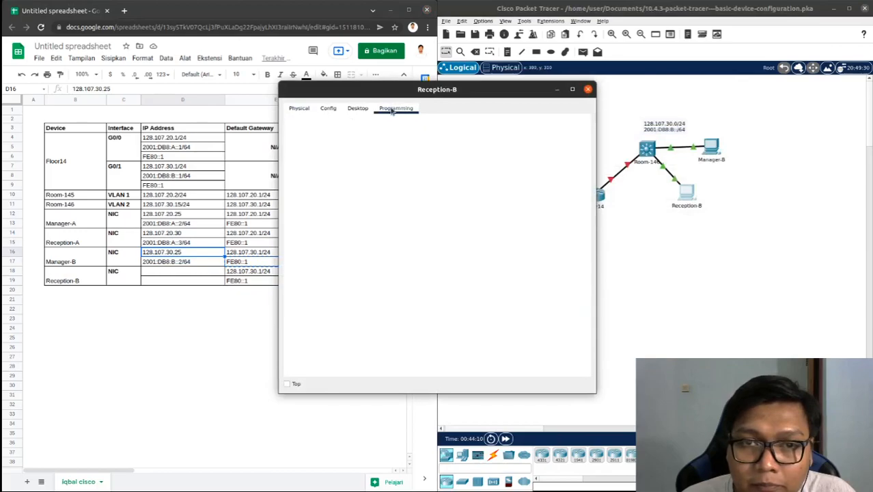
left_click(360, 108)
left_click(321, 149)
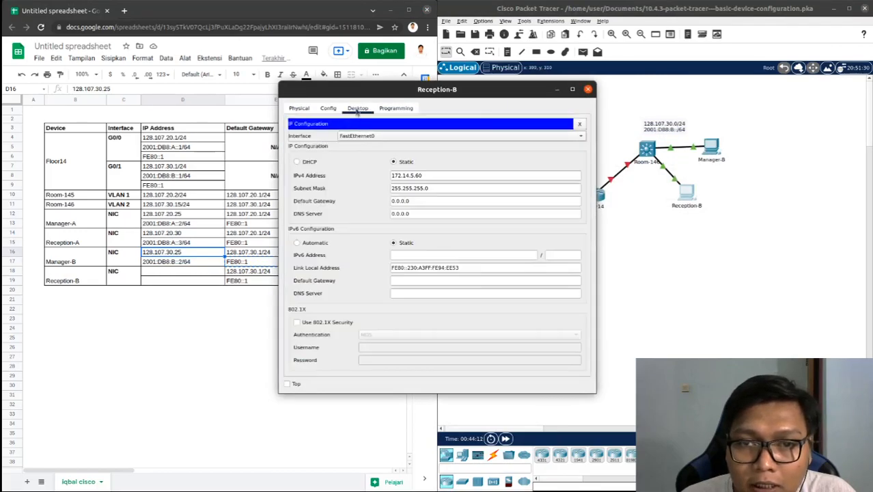
left_click_drag(370, 89, 489, 85)
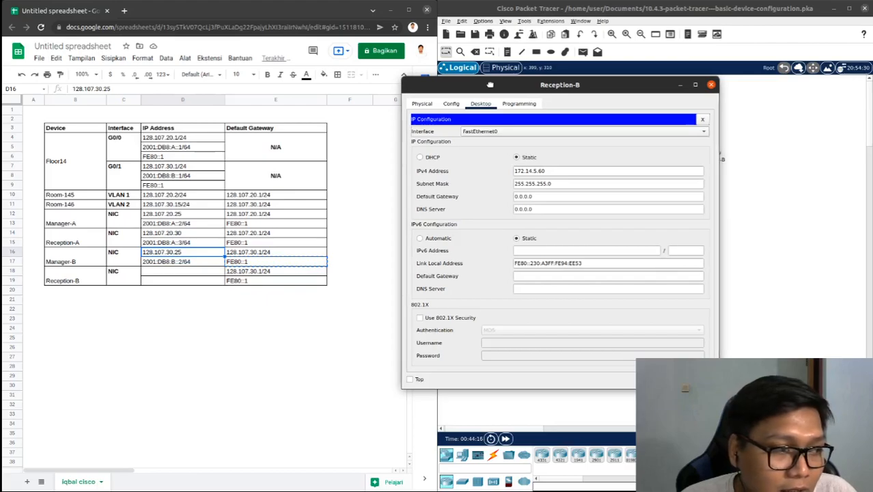
left_click(543, 174)
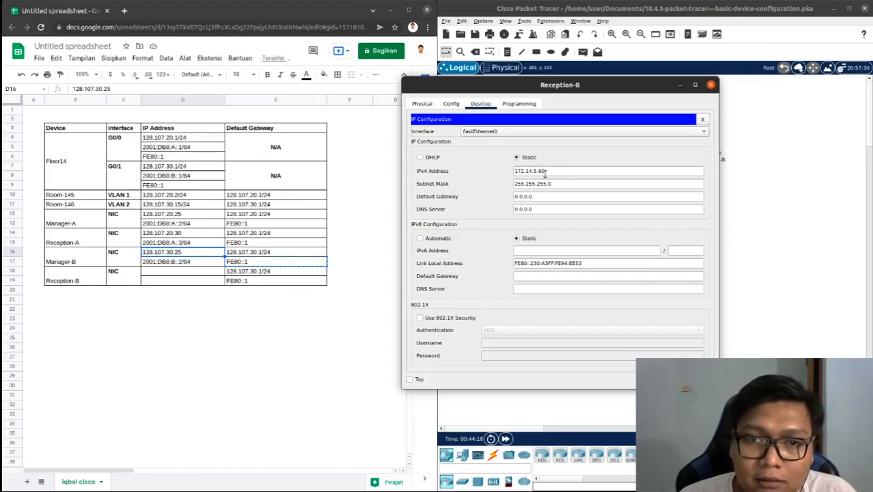
left_click_drag(548, 171, 514, 171)
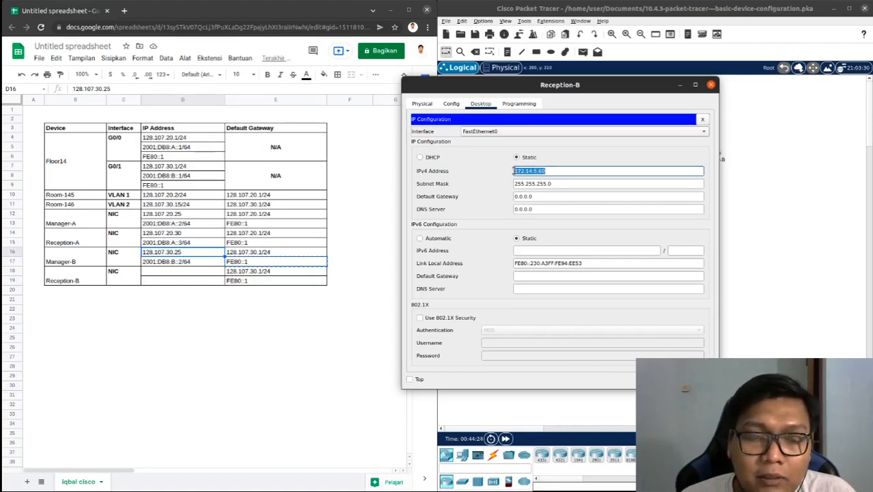
left_click(200, 253)
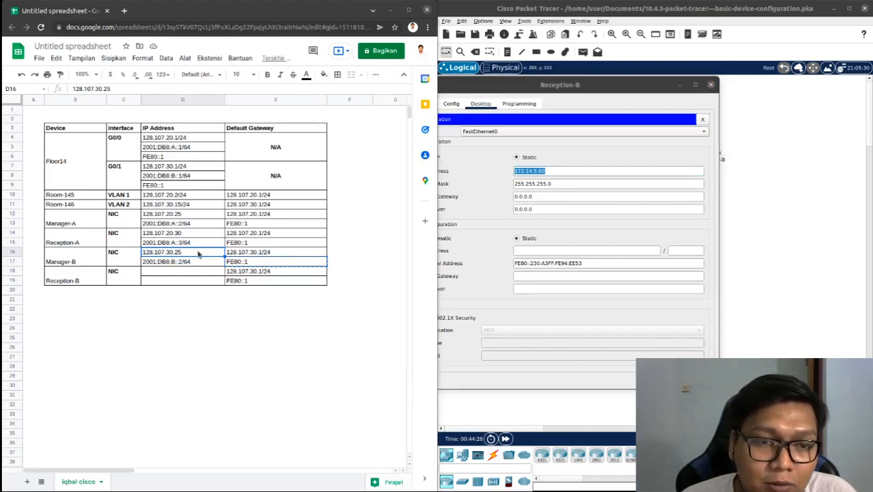
left_click_drag(513, 84, 558, 84)
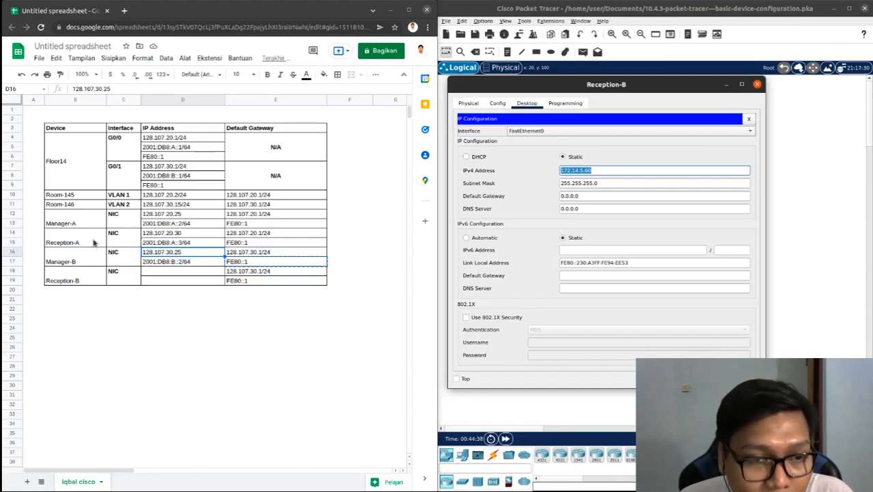
Enter 128.107.30.30 as Reception-B's IPv4 address in the spreadsheet, adapting a copy of Manager-B's IPv4 address
left_click(156, 254)
key("ctrl+c")
left_click(175, 275)
key("ctrl+v")
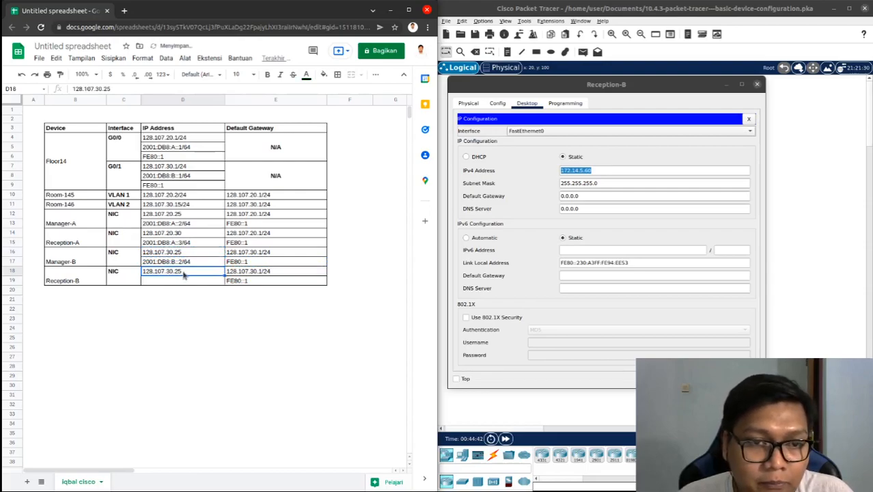
key("BackSpace")
key("BackSpace")
type("30")
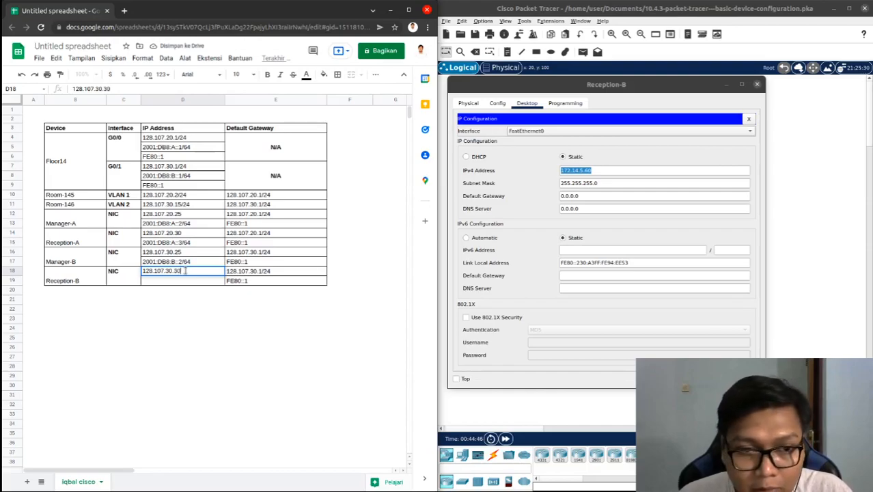
left_click(191, 265)
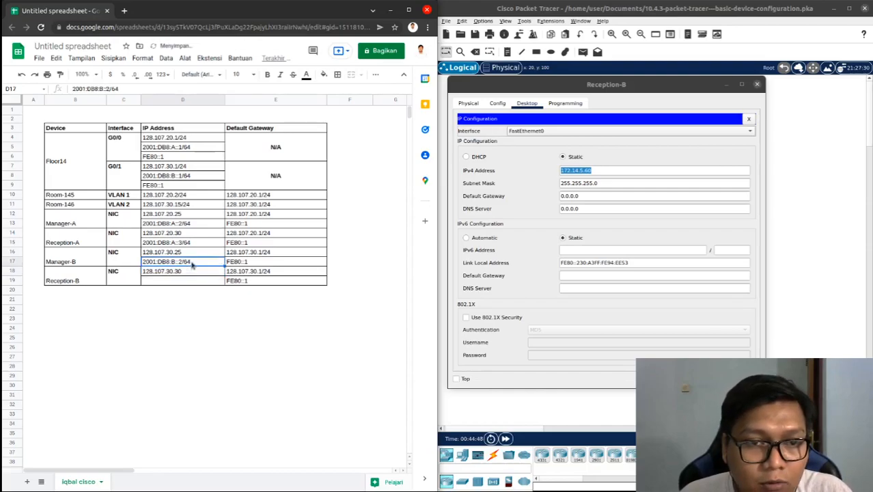
Enter 2001:DB8:B::3/64 as Reception-B's IPv6 address in the spreadsheet, adapting a copy of Manager-B's IPv6 address
key("ctrl+c")
left_click(195, 281)
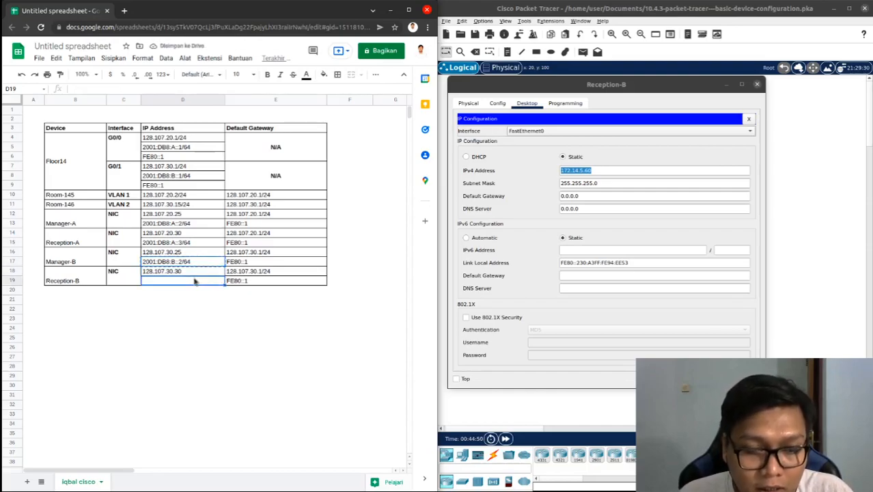
key("ctrl+v")
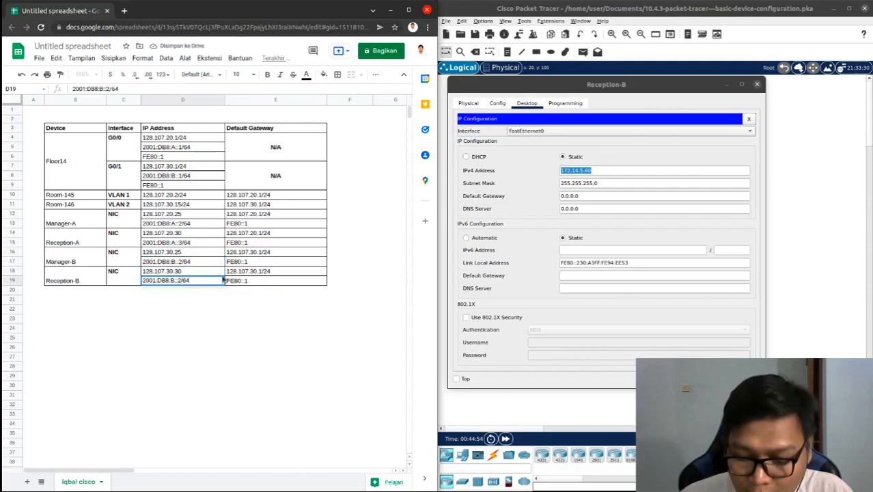
key("BackSpace")
type("3")
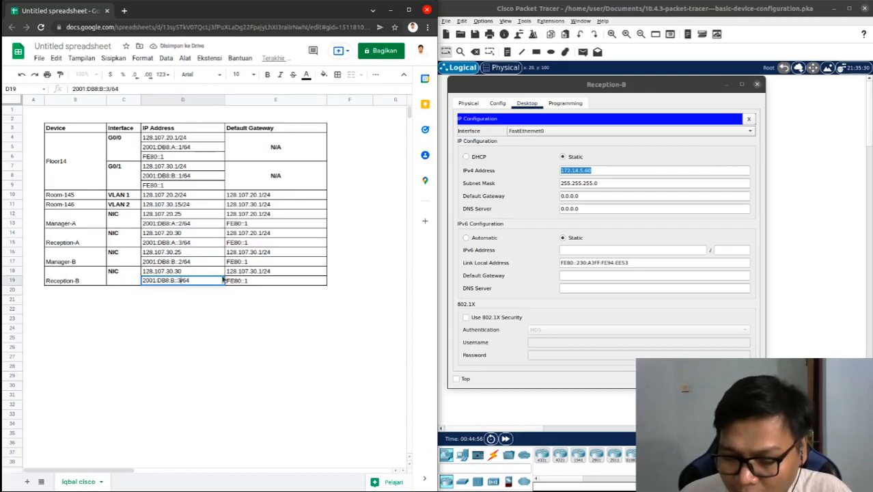
key("Return")
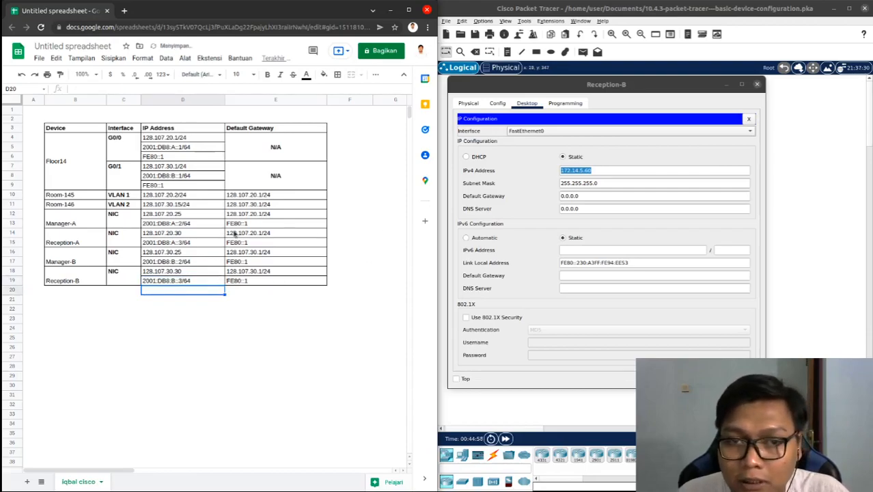
Set Reception-B's IPv4 address to 128.107.30.30 in its IP configuration, copied from the spreadsheet
left_click(181, 273)
key("ctrl+c")
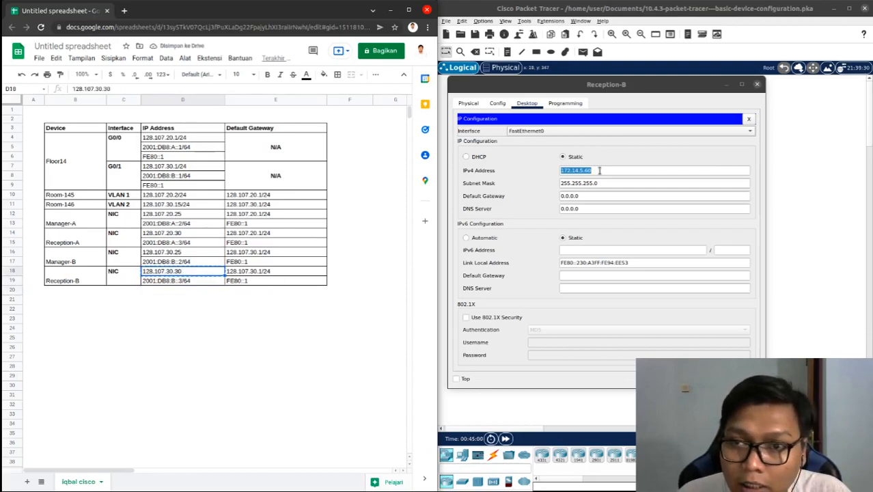
left_click(621, 170)
left_click_drag(615, 170, 535, 171)
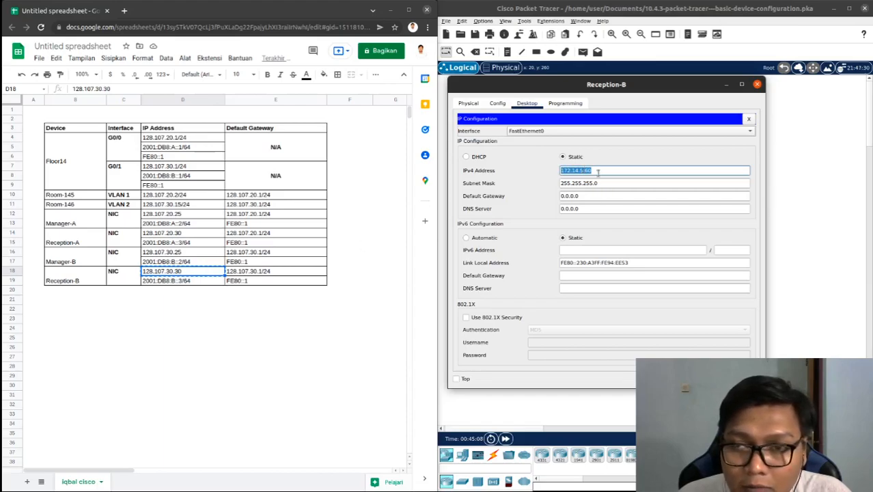
key("ctrl+v")
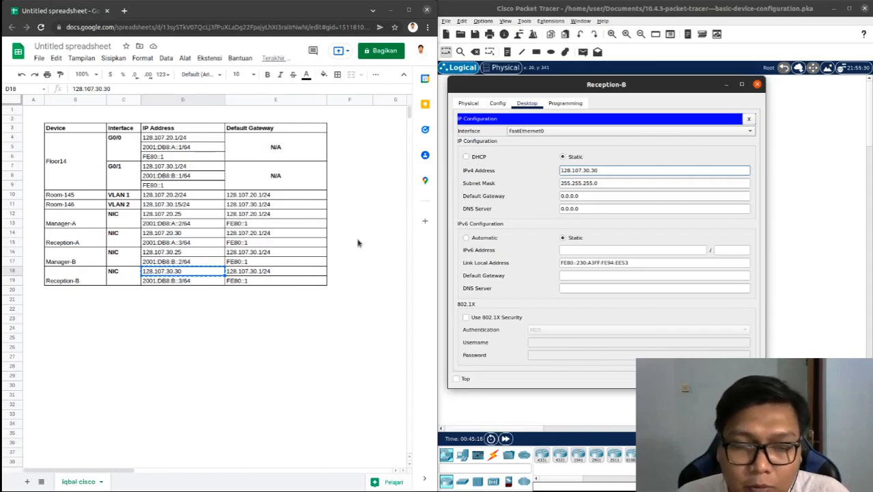
Set Reception-B's IPv4 default gateway to 128.107.30.1 from the spreadsheet, keeping the subnet mask at 255.255.255.0
left_click(263, 272)
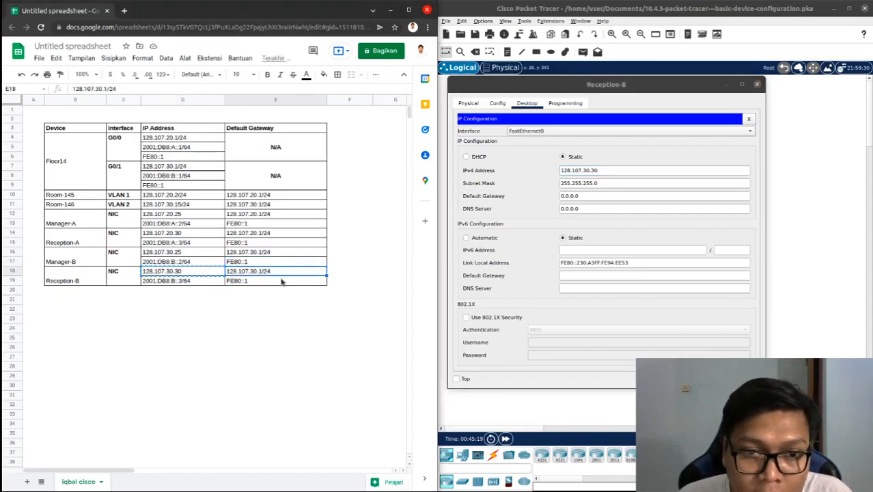
key("ctrl+c")
left_click_drag(598, 182, 471, 186)
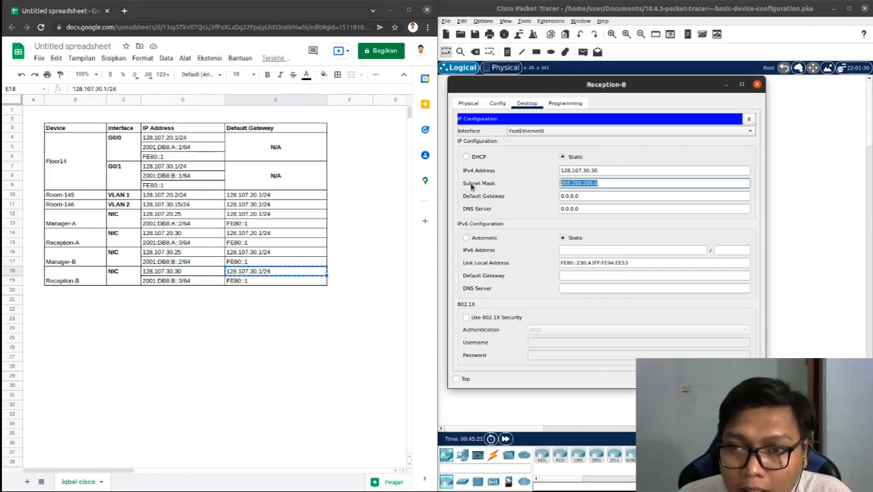
key("ctrl+v")
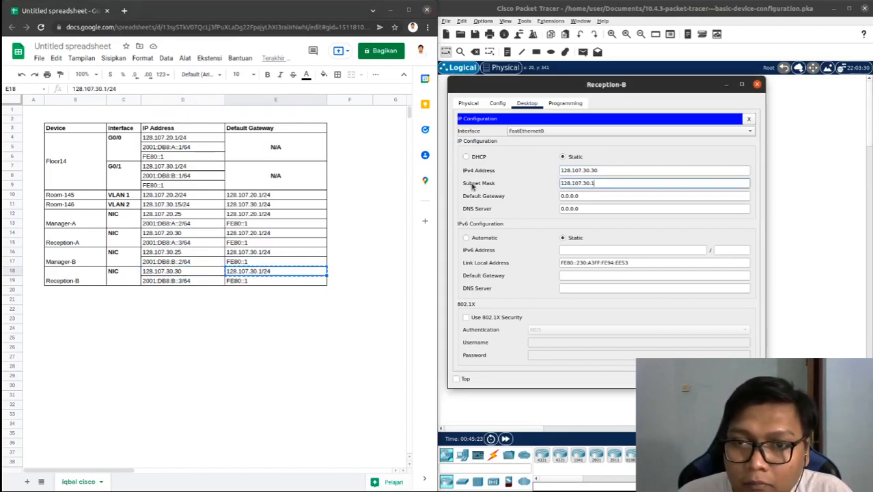
key("ctrl+z")
key("ctrl+z")
left_click_drag(596, 196, 559, 199)
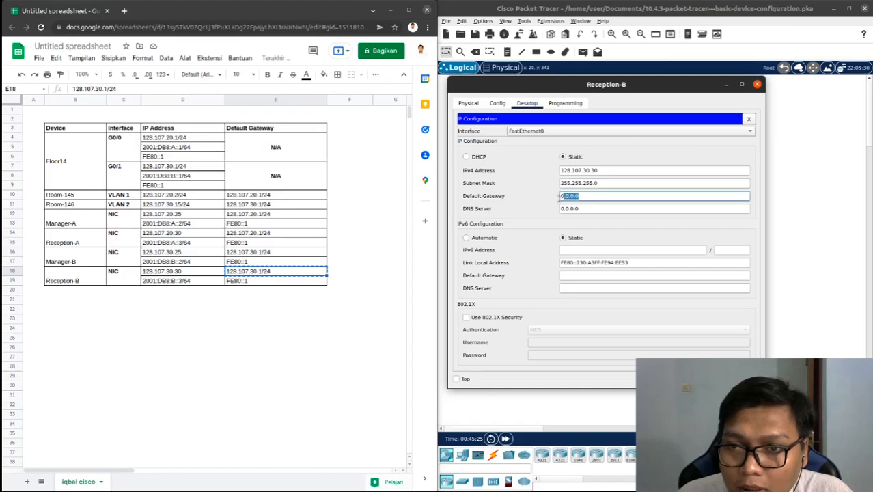
key("ctrl+v")
key("BackSpace")
key("BackSpace")
key("BackSpace")
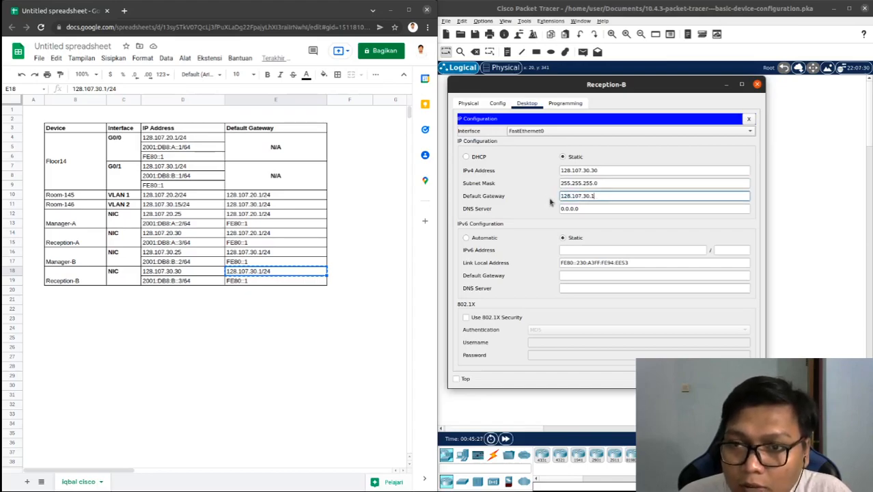
Set Reception-B's IPv6 address to 2001:DB8:B::3 with prefix length 64, copied from the spreadsheet
left_click(172, 282)
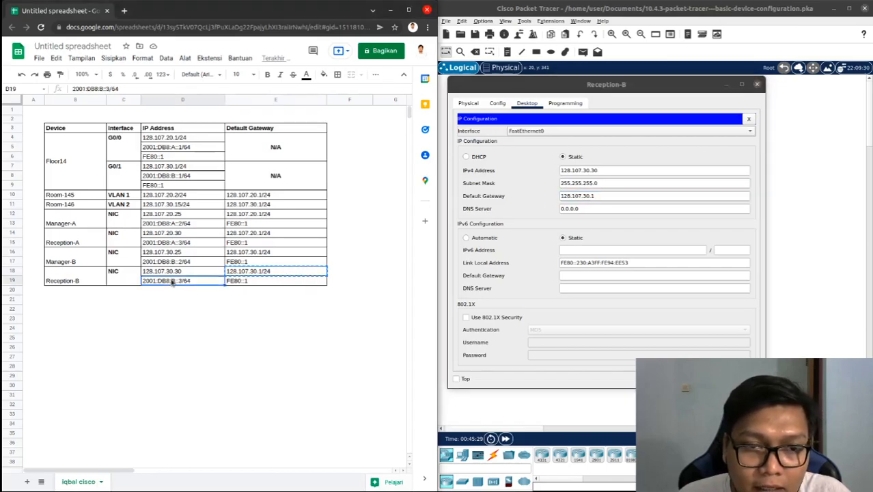
key("ctrl+c")
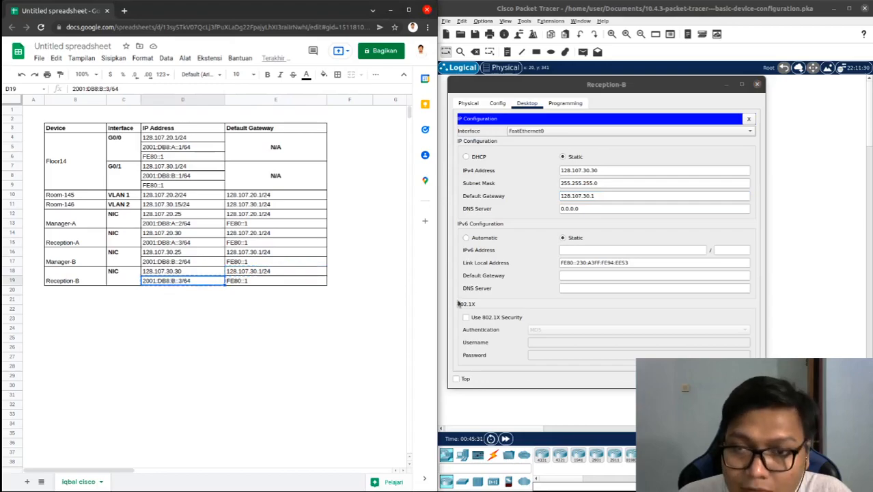
left_click(603, 250)
key("ctrl+v")
key("BackSpace")
key("BackSpace")
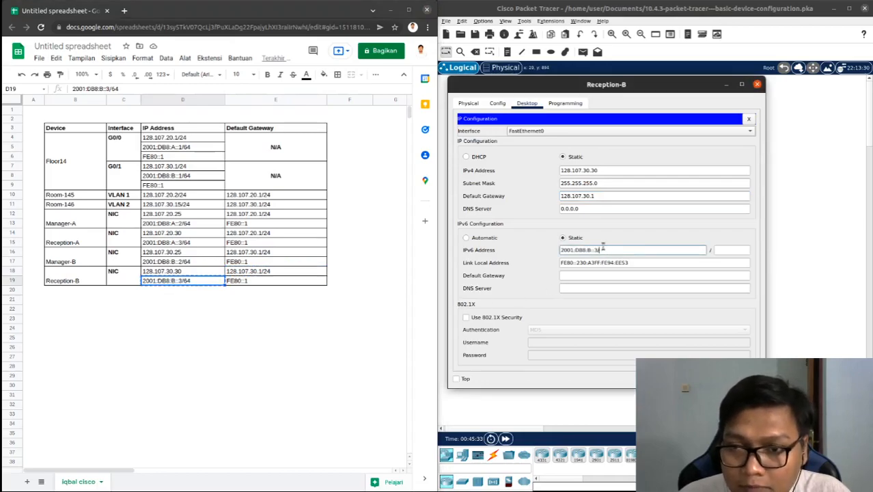
key("BackSpace")
key("Tab")
type("64")
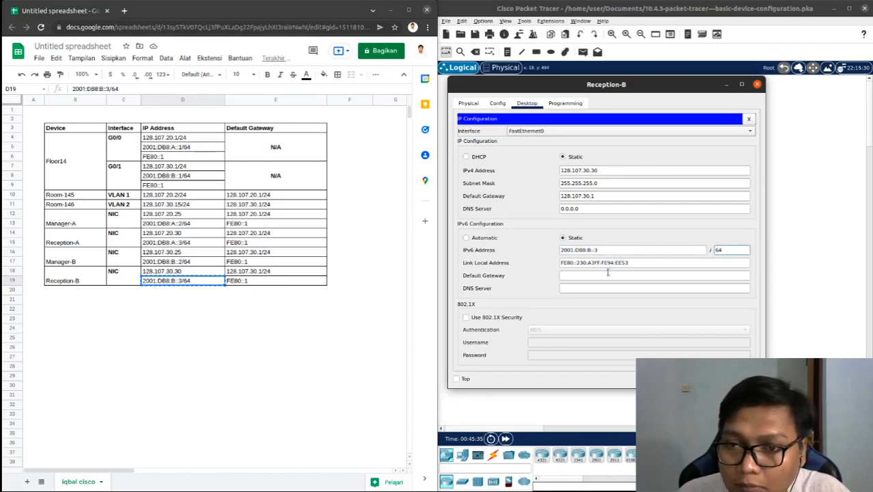
Set Reception-B's IPv6 default gateway to FE80::1, copied from the spreadsheet
left_click(258, 283)
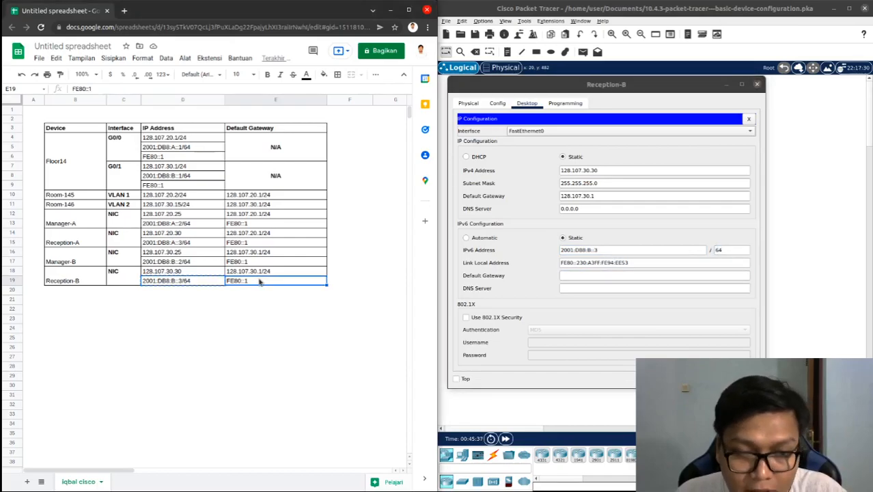
left_click(578, 277)
key("ctrl+v")
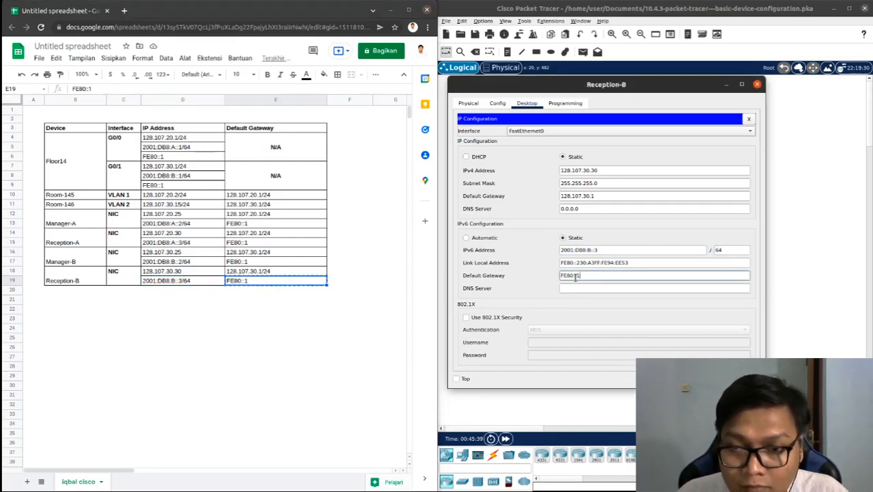
Move the spreadsheet out of the way, maximize the Packet Tracer window and close Reception-B's device window
left_click_drag(319, 16, 1, 123)
left_click_drag(0, 358, 4, 345)
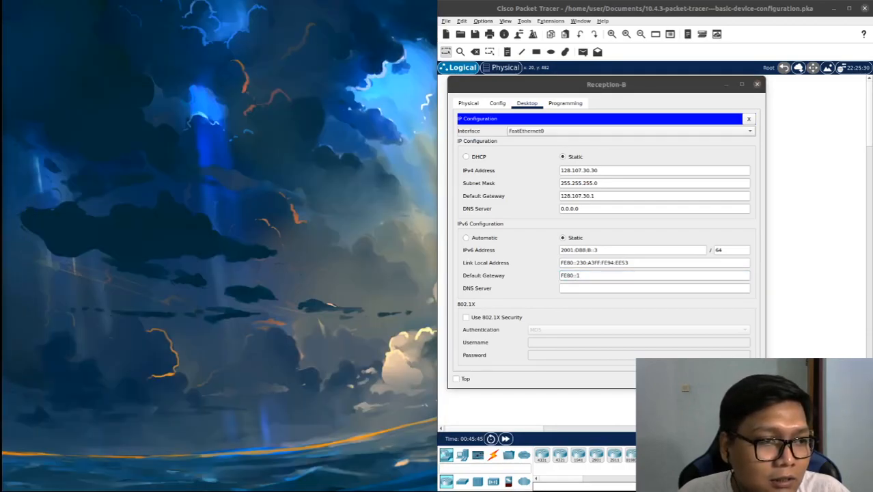
left_click_drag(608, 12, 554, 0)
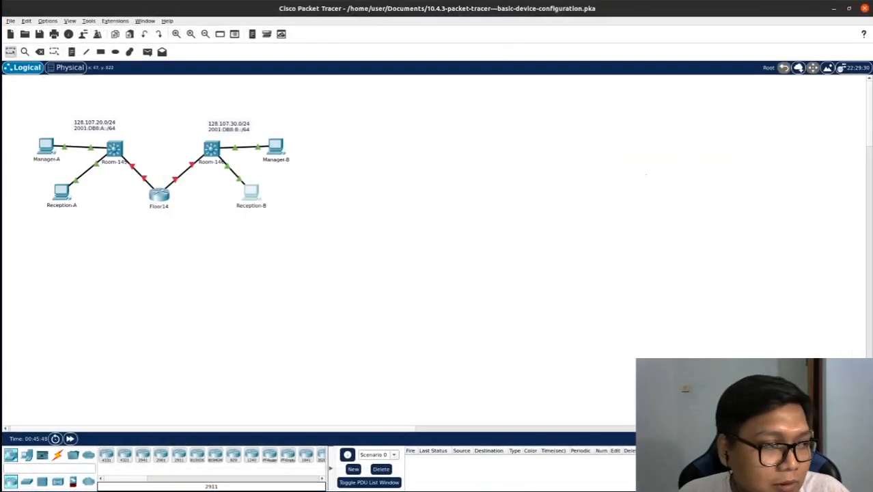
key("alt+Tab")
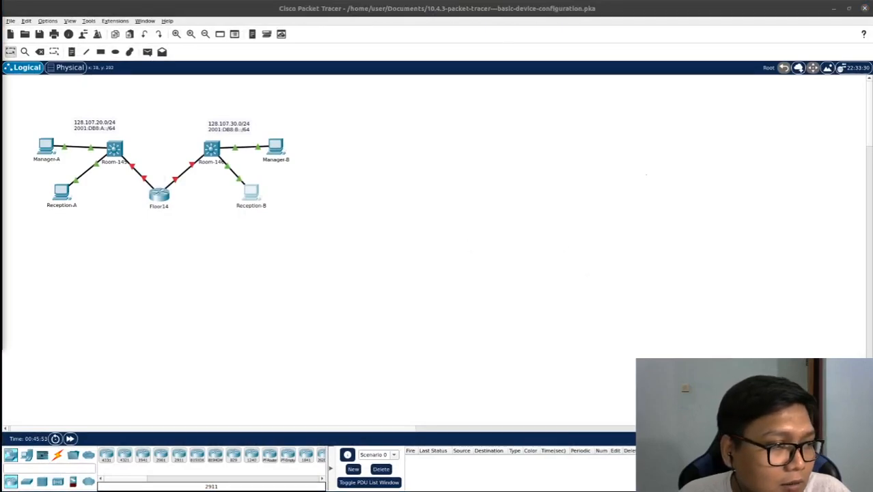
key("alt+Tab")
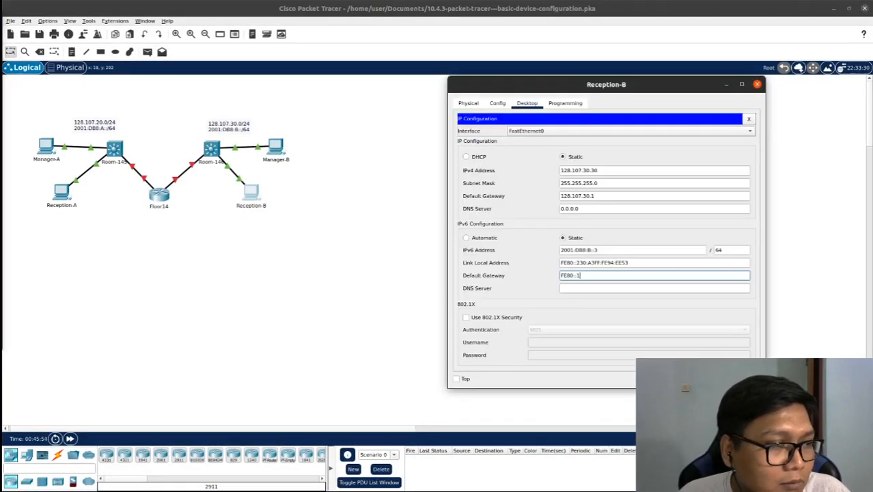
left_click(758, 86)
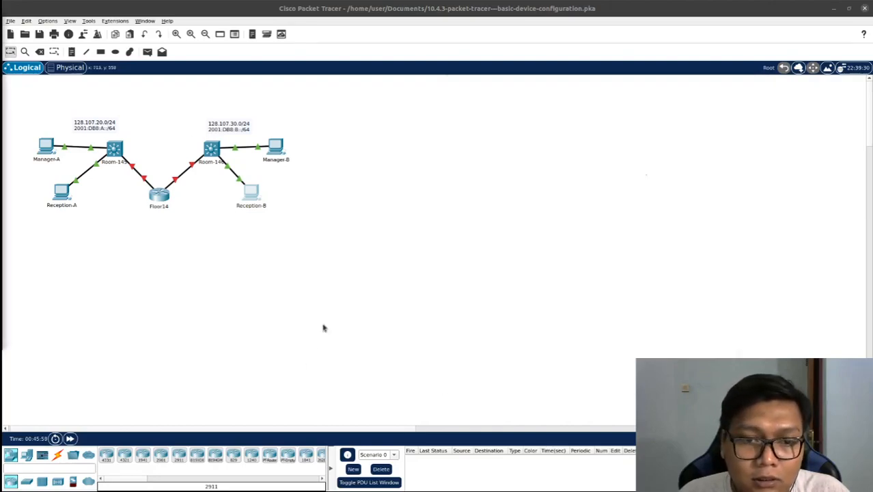
Bring the activity instructions into view and dock them beside the enlarged network topology
scroll(324, 321, "up", 2)
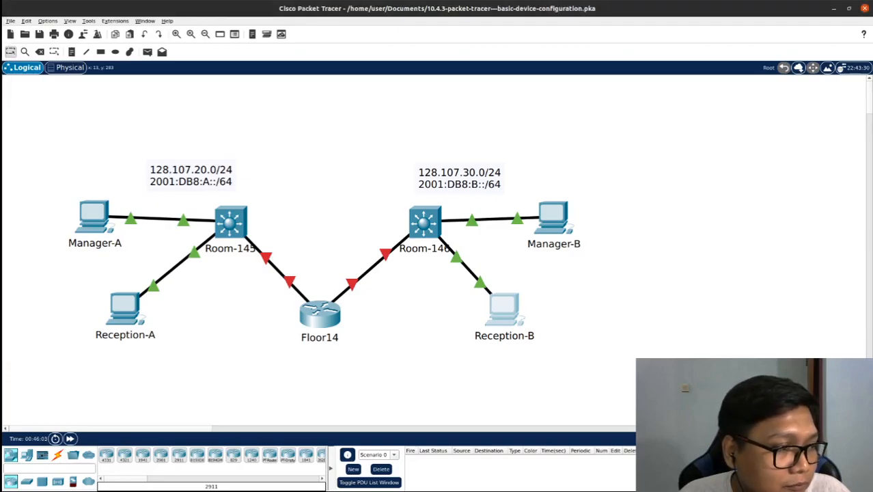
left_click_drag(3, 57, 399, 55)
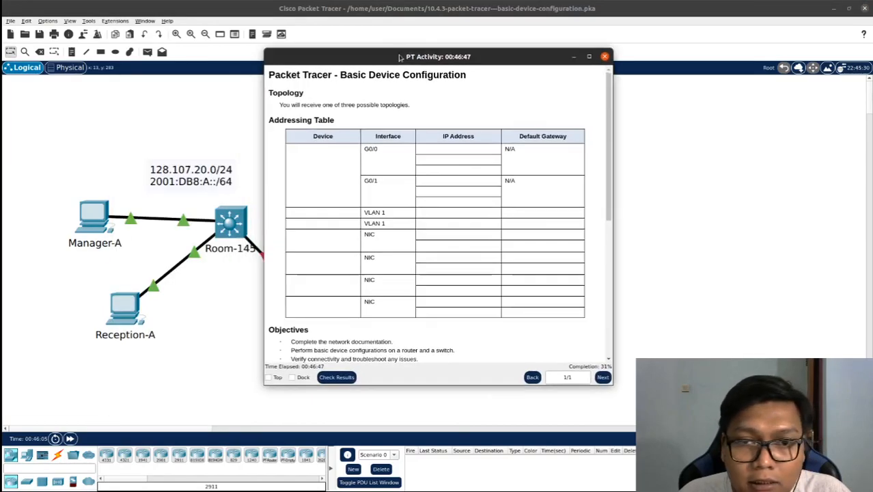
left_click(293, 377)
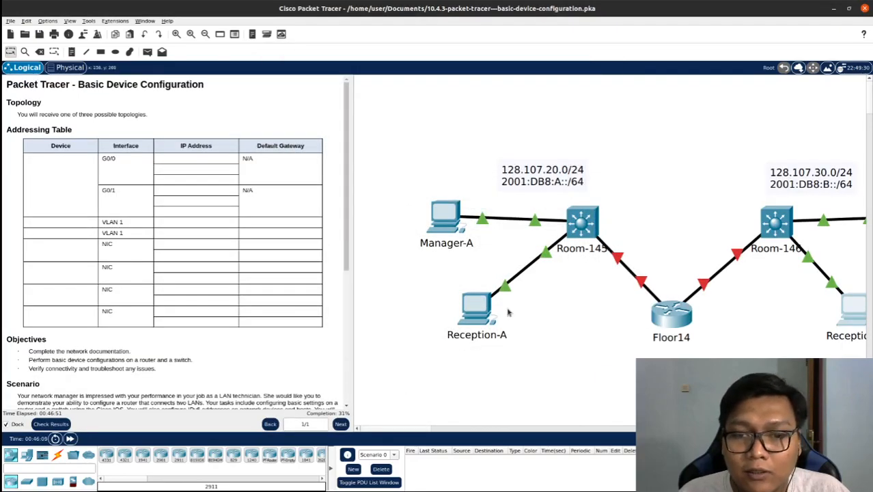
left_click_drag(487, 431, 431, 434)
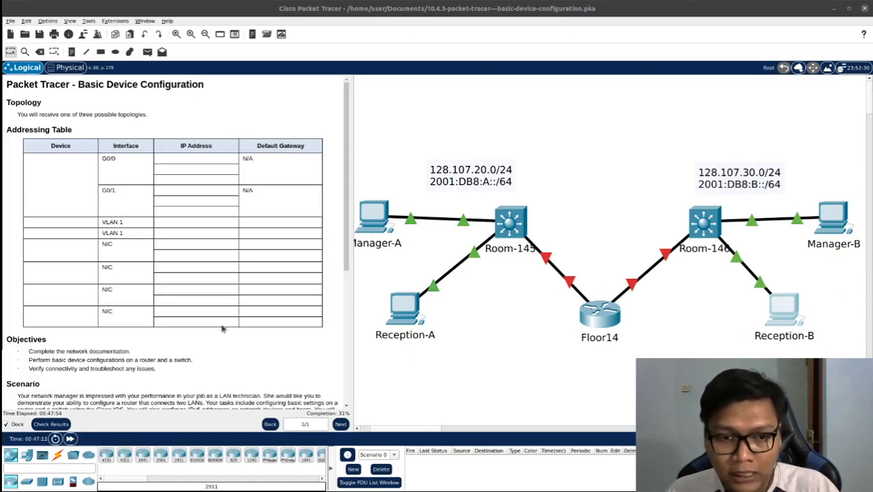
Read the Requirements list in the activity instructions, focusing on the item about naming the router and second switch
scroll(200, 320, "down", 5)
scroll(200, 320, "down", 3)
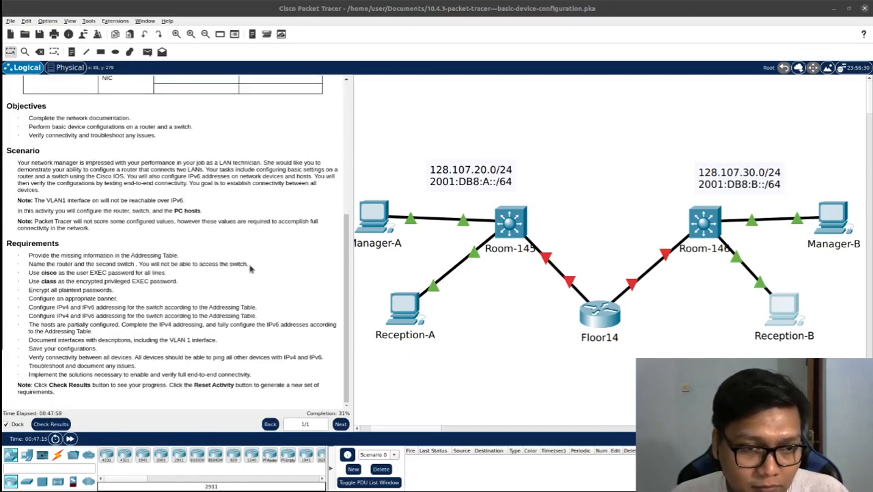
left_click_drag(250, 266, 30, 266)
left_click(107, 293)
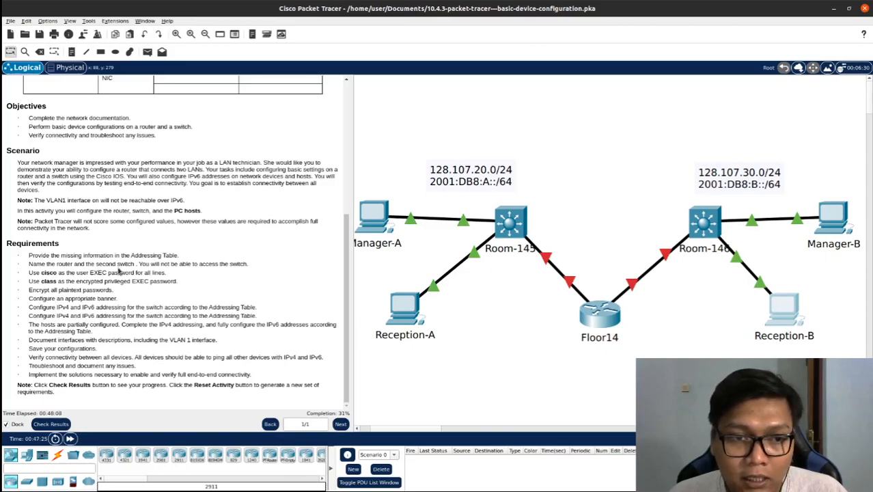
Check whether the Room-145 and Room-146 switches can be opened for configuration, closing each window that appears
left_click(507, 221)
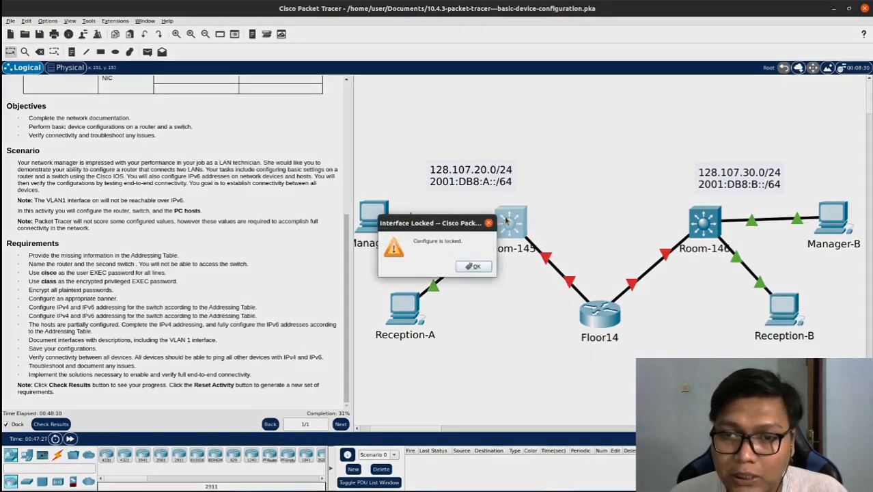
left_click(476, 267)
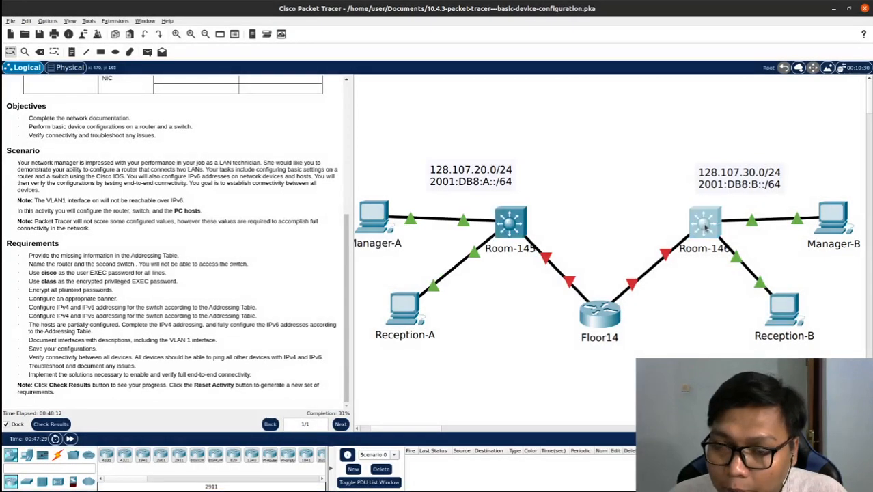
left_click(705, 222)
left_click(587, 89)
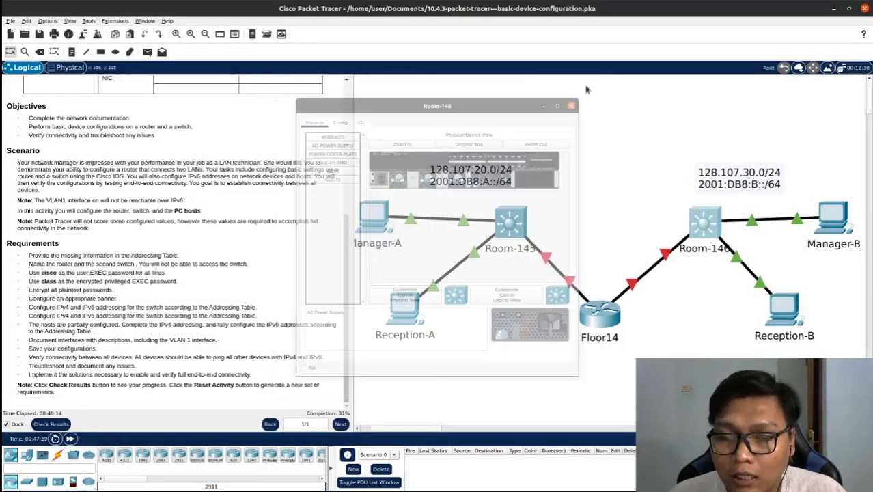
Open the Floor14 router's command-line interface beside the requirements and start a console session
left_click(600, 315)
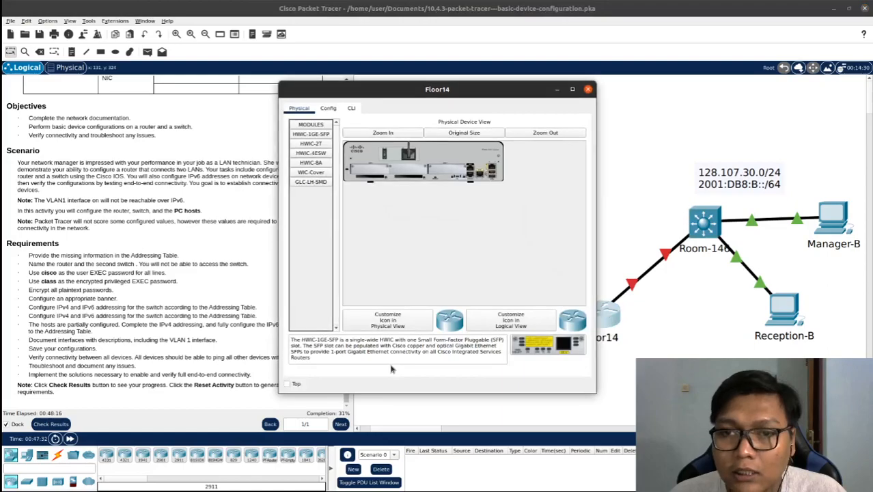
left_click_drag(361, 93, 420, 77)
left_click(410, 92)
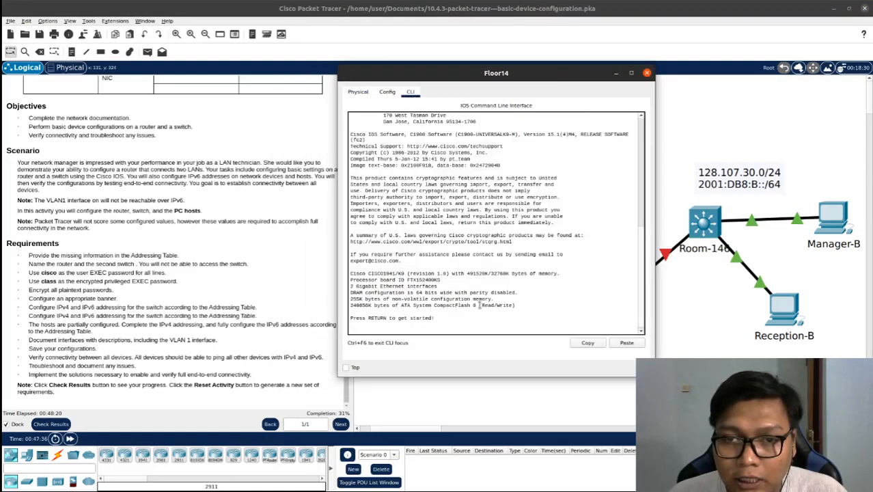
key("Return")
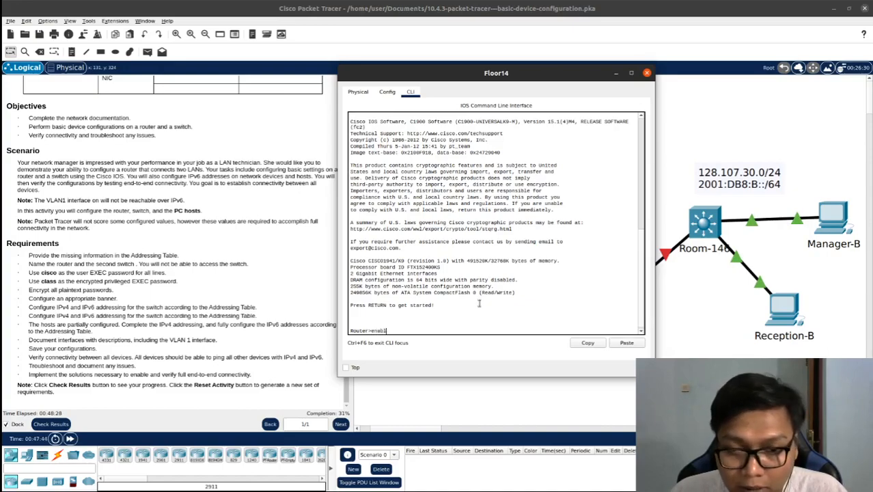
Enter privileged EXEC mode on the Floor14 router and switch it to global configuration mode with configure terminal
type("enable")
key("Return")
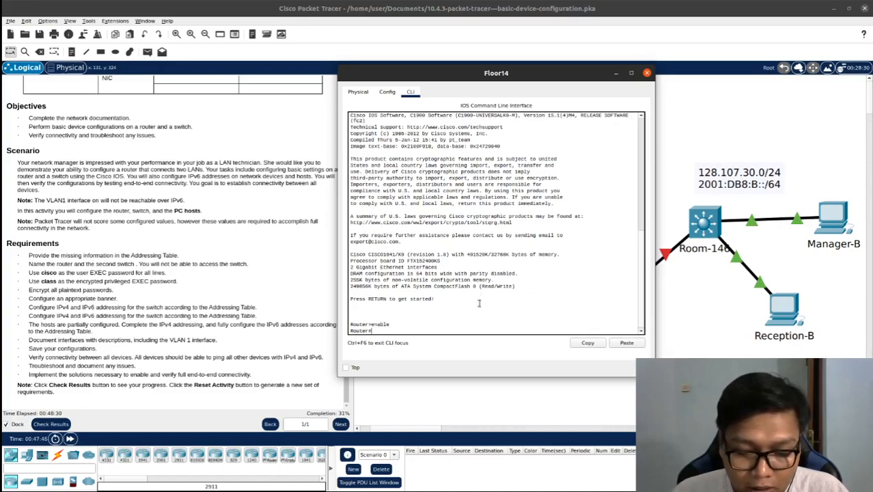
type("conf")
key("Tab")
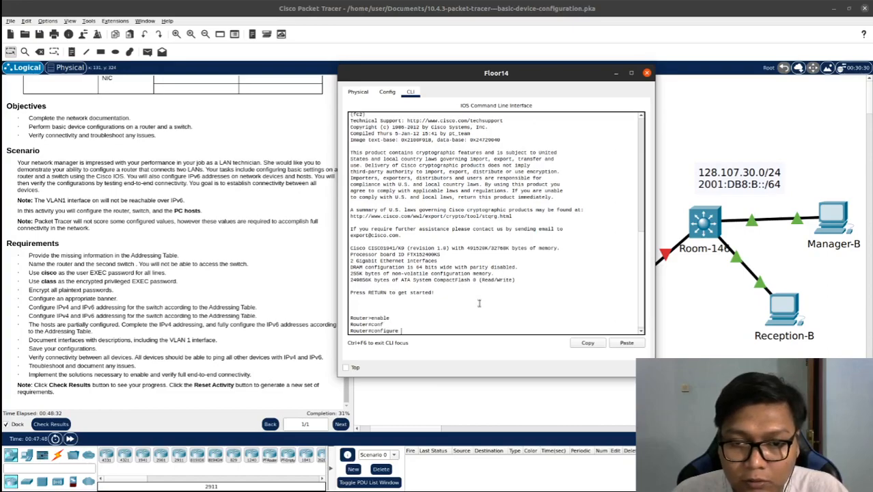
type("t")
key("Tab")
key("Return")
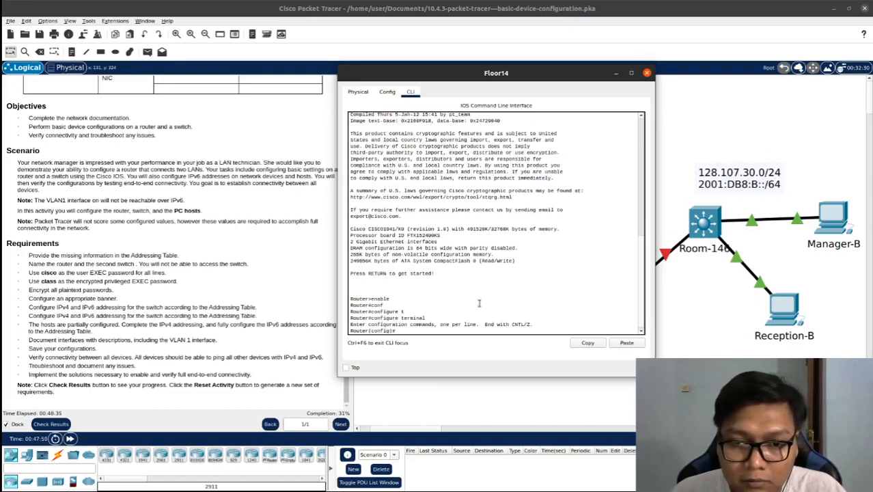
Set the router's hostname to Floor14
left_click_drag(444, 73, 466, 78)
type("ho")
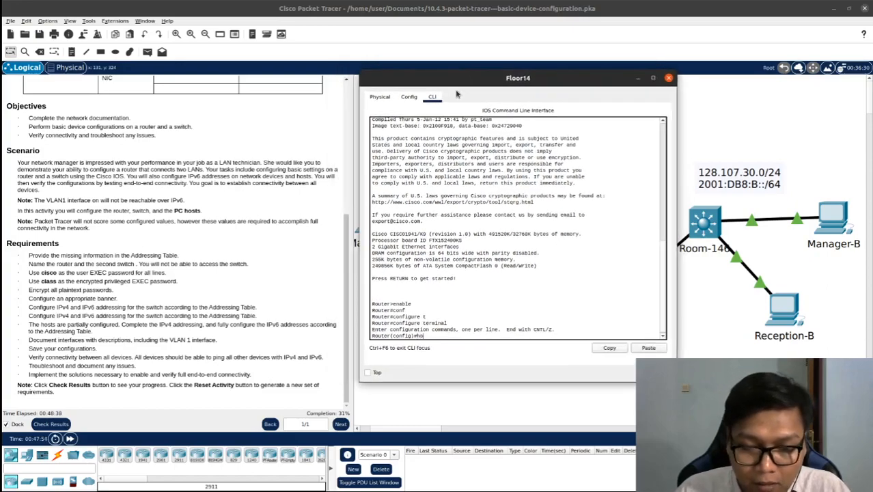
type("s")
key("Tab")
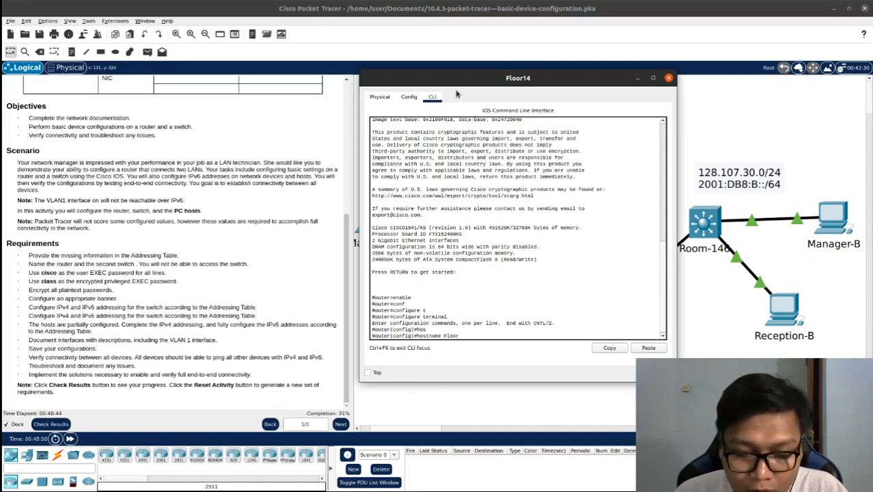
type("Floor14")
key("Return")
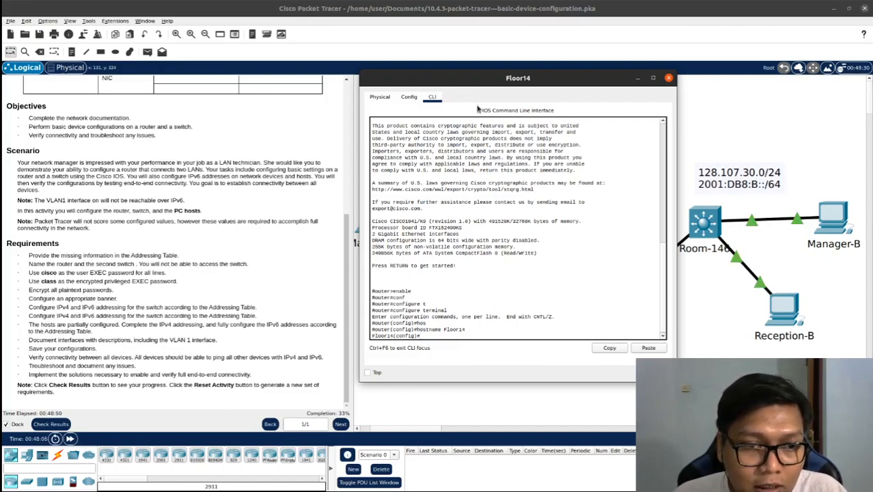
Open the Room-146 switch's command-line interface beside the requirements and start a console session
left_click_drag(483, 81, 310, 83)
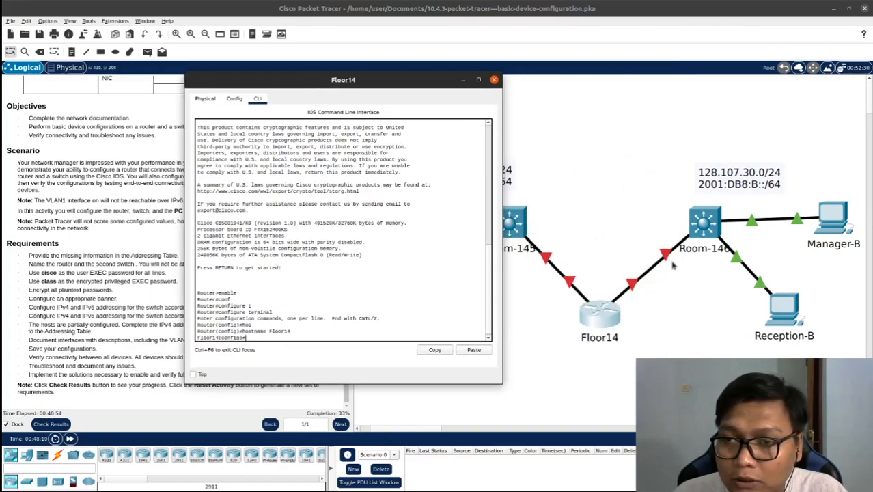
left_click(698, 232)
left_click(698, 232)
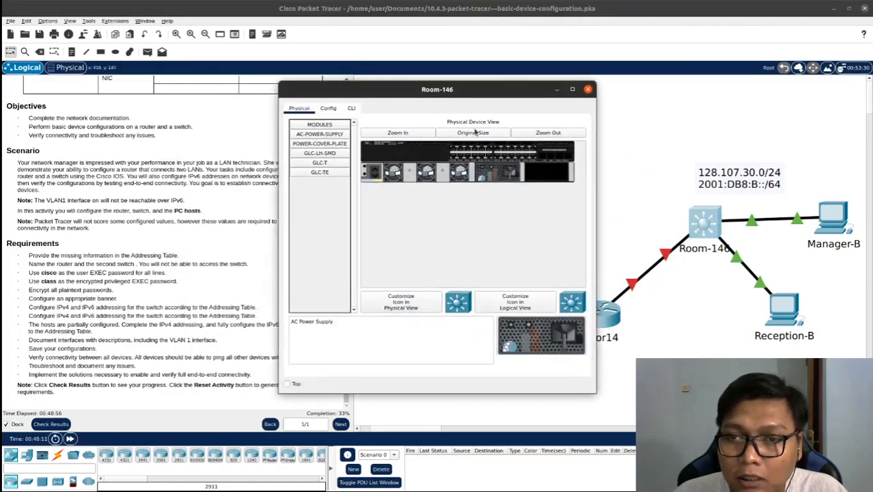
left_click(351, 108)
left_click_drag(384, 98, 473, 79)
key("Return")
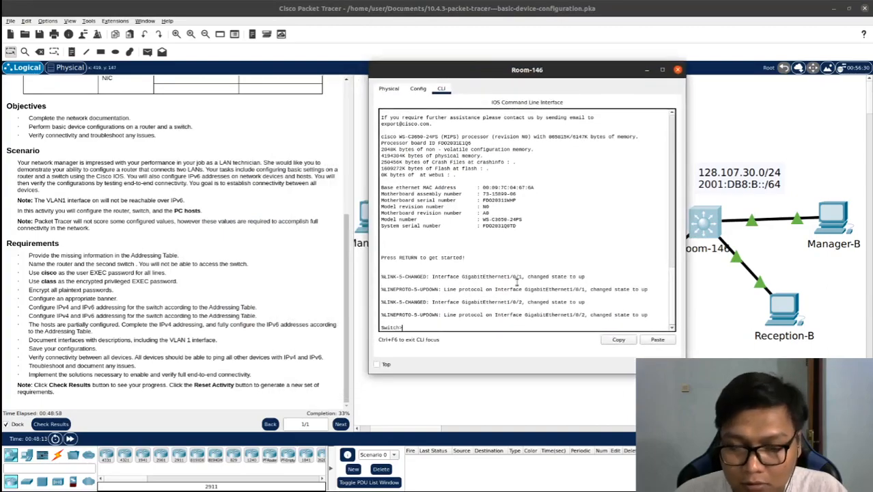
Enter privileged EXEC mode on the Room-146 switch and switch it to global configuration mode with configure terminal
type("ena")
key("Tab")
key("Return")
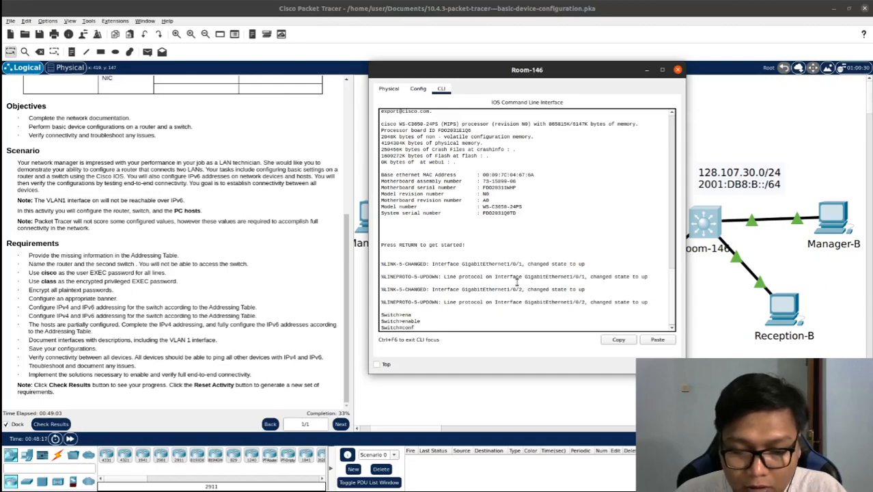
type("configure")
key("Tab")
type("t")
key("Tab")
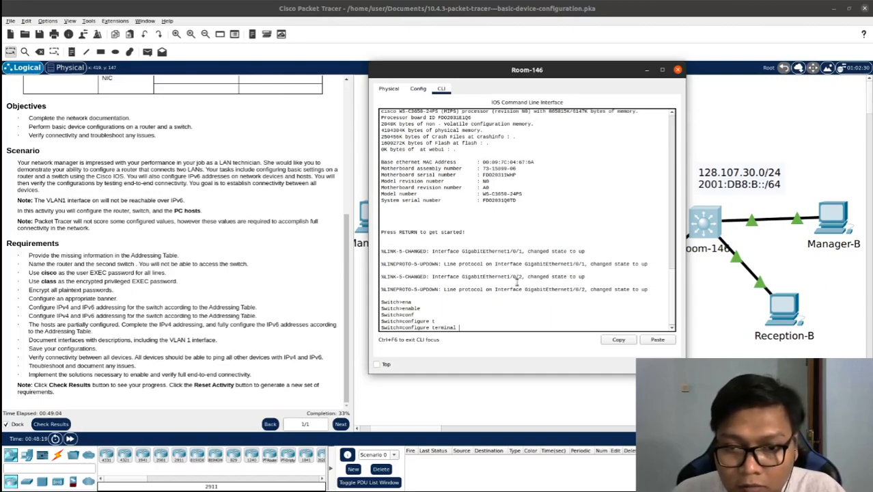
key("Return")
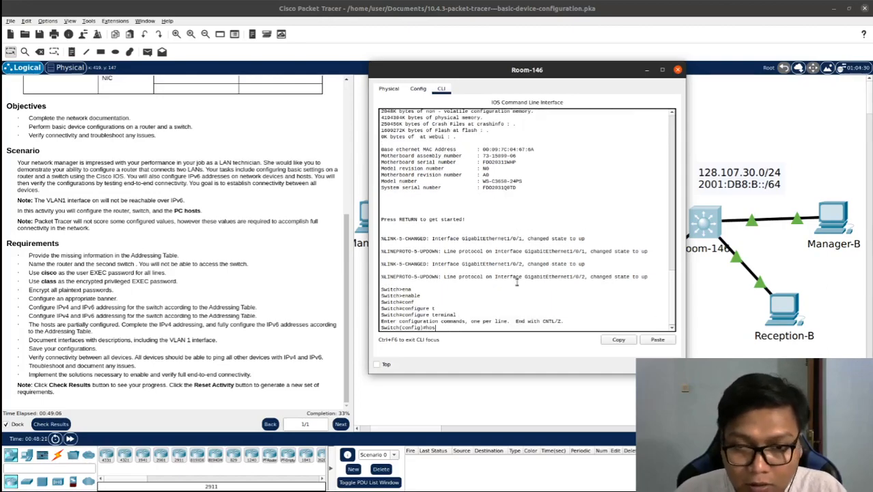
Set the second switch's hostname to Room-146 and move its console window farther from the requirements list
type("hos")
key("Tab")
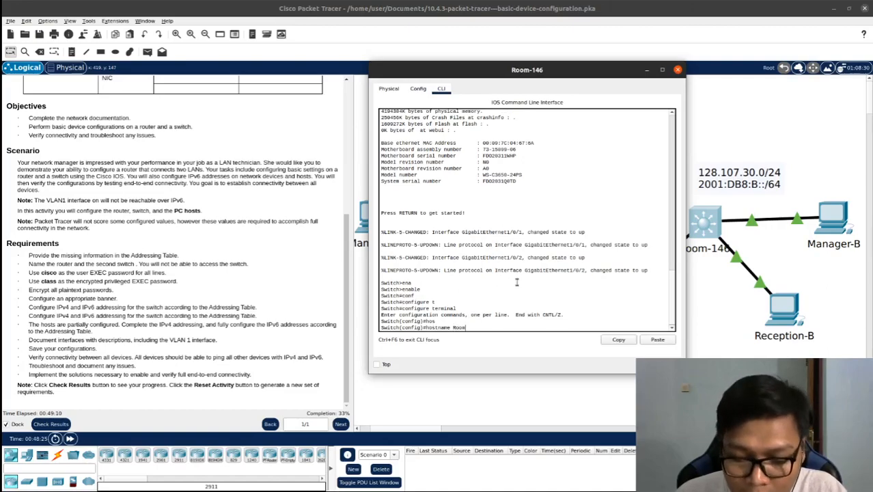
type("Room-146")
key("Return")
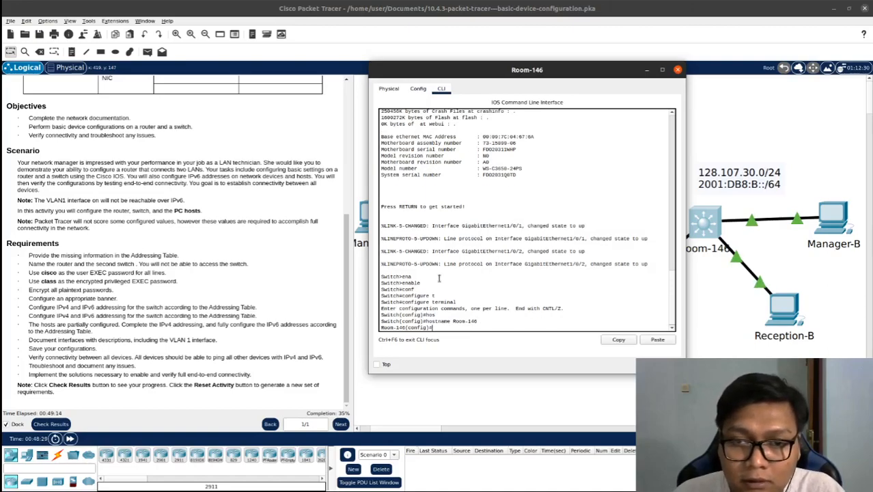
key("Return")
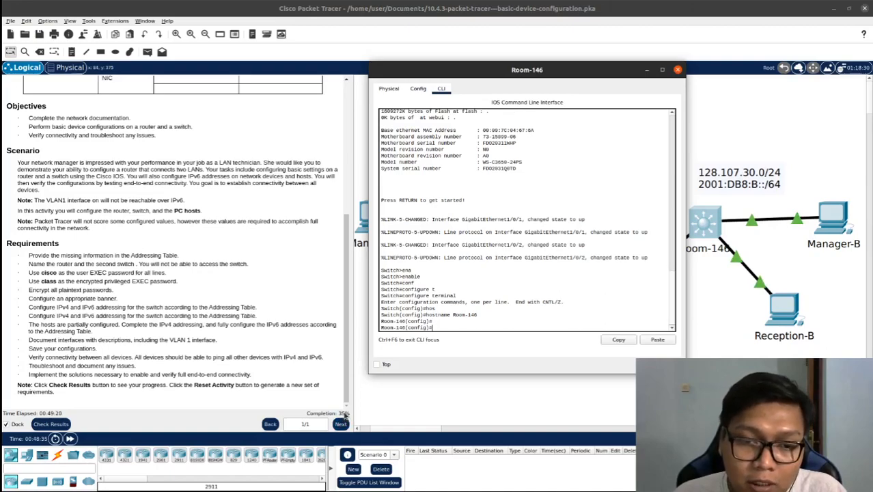
left_click_drag(528, 72, 602, 69)
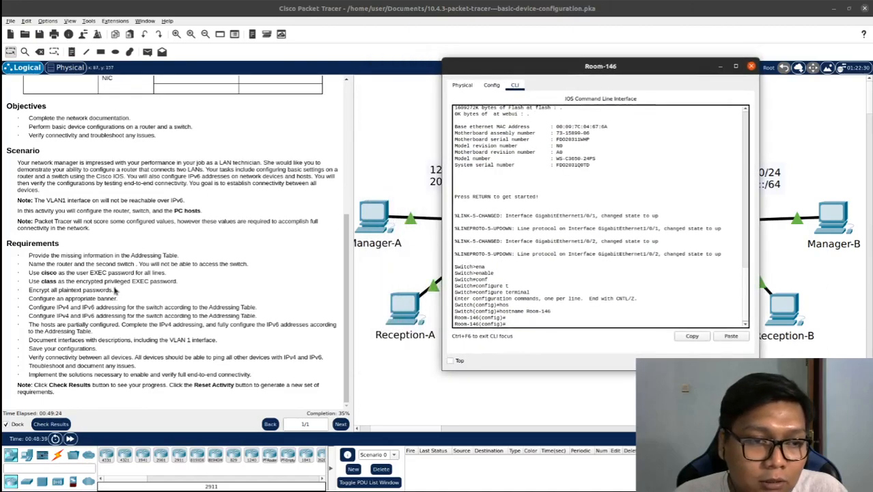
left_click(123, 218)
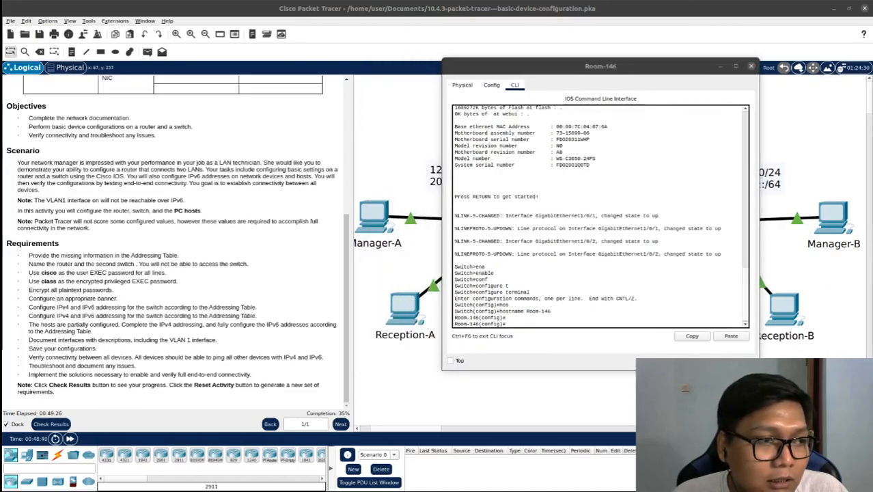
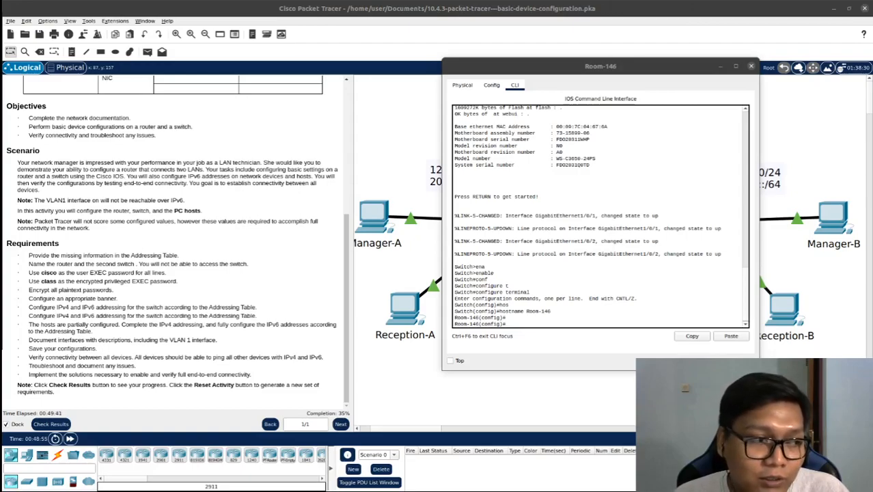
Highlight the user EXEC password in the requirements list and bring up the Floor14 router's command-line interface at a fresh prompt
double_click(54, 272)
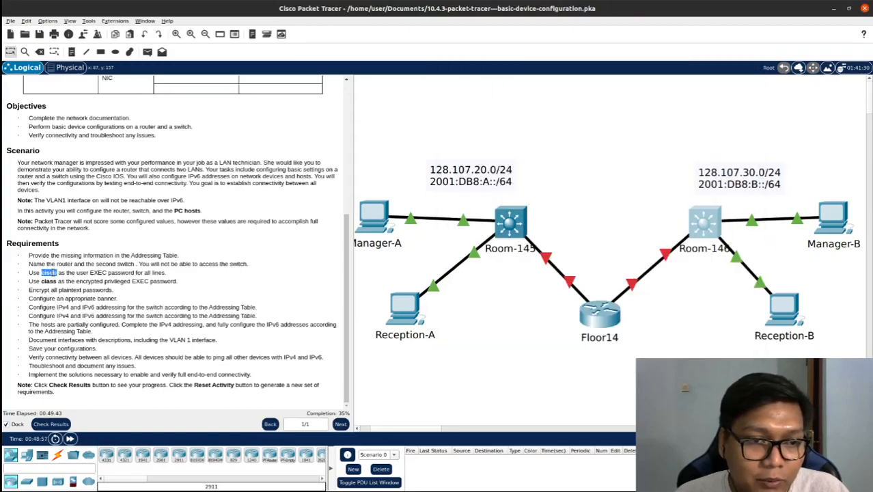
left_click(601, 319)
left_click_drag(344, 84, 475, 60)
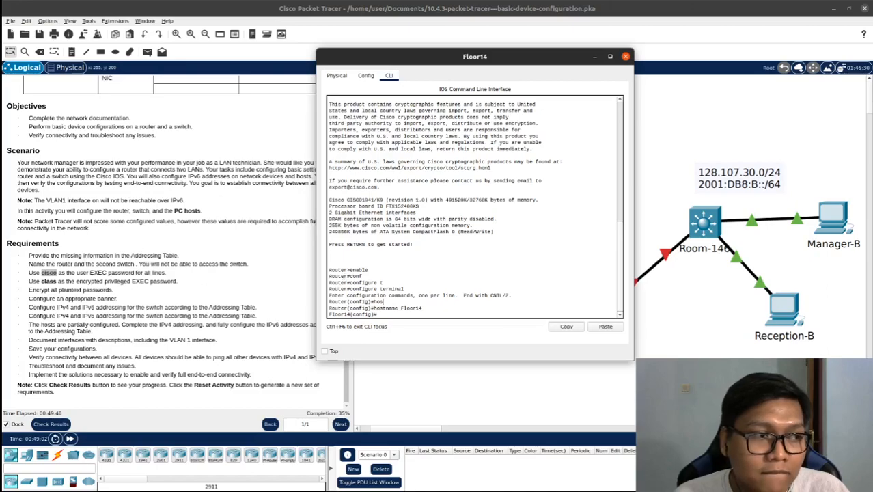
scroll(468, 281, "down", 1)
key("Return")
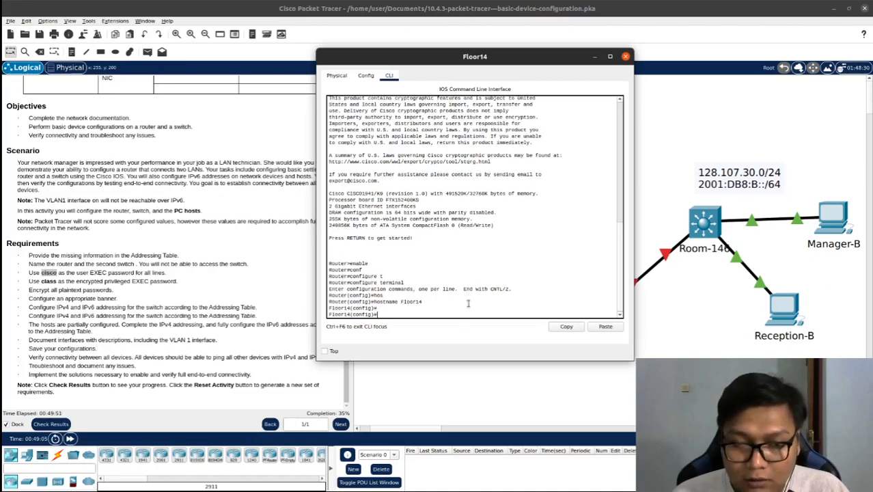
key("Return")
Enter line configuration mode for console line 0 on the Floor14 router
type("line con")
key("Tab")
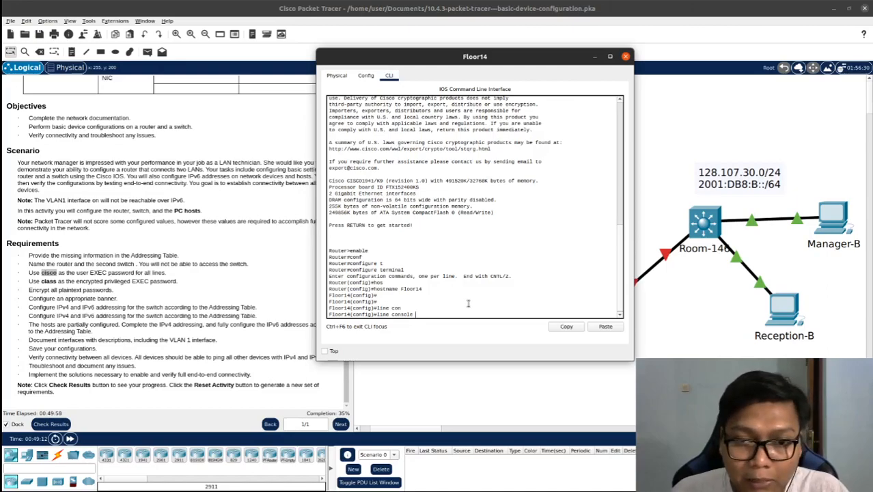
type("0")
key("Return")
Set the required user EXEC password on Floor14's console line and enable login
type("pass")
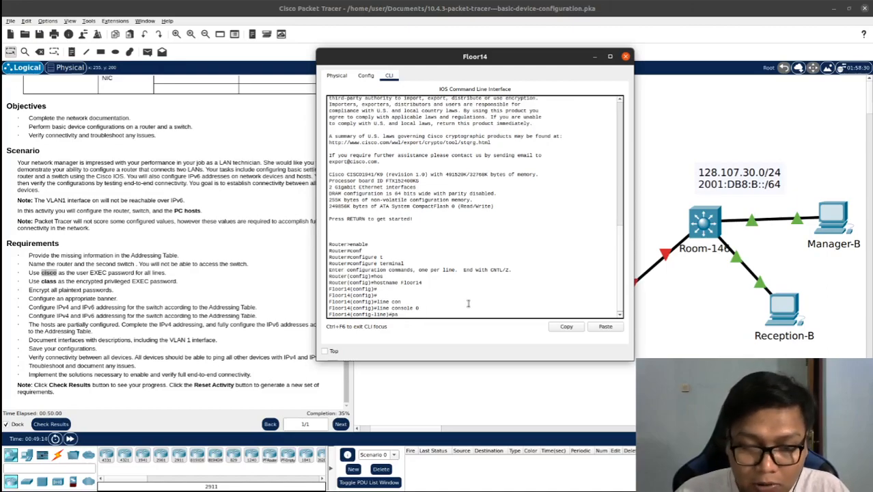
key("Tab")
type("cisco")
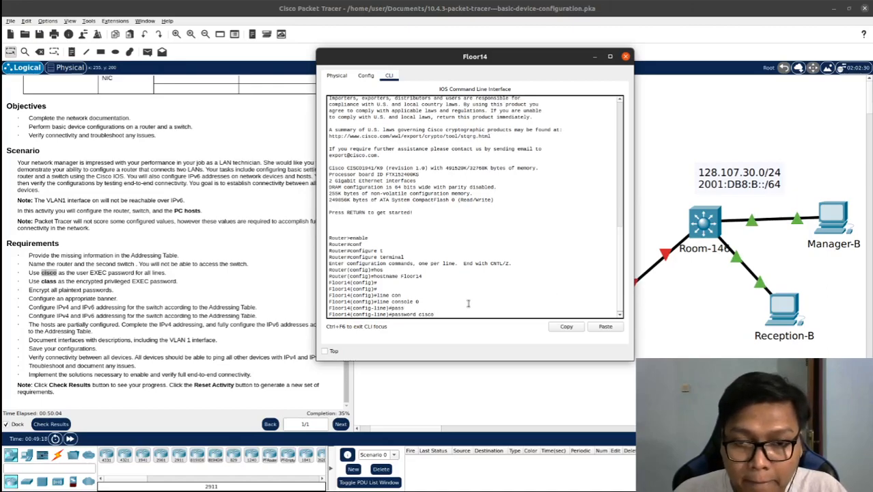
key("Return")
type("login")
key("Return")
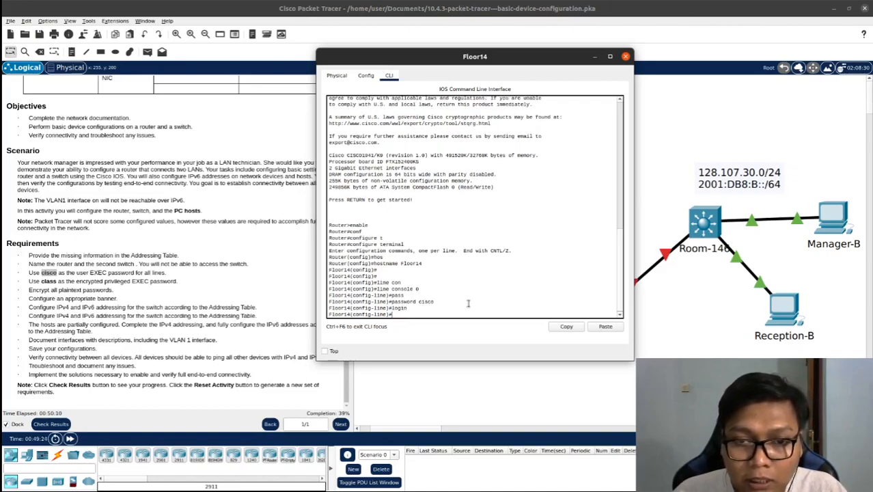
Exit Floor14's console line configuration and return to global configuration mode
type("ex")
key("Tab")
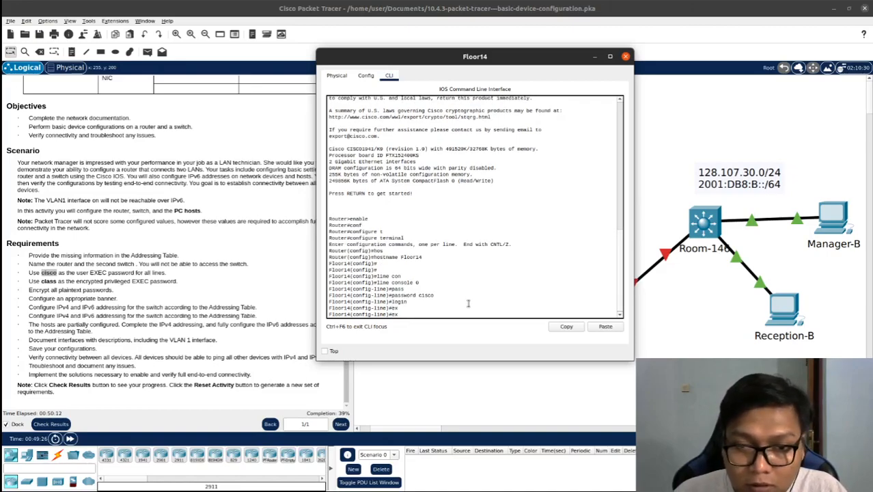
key("Return")
type("e)#ex")
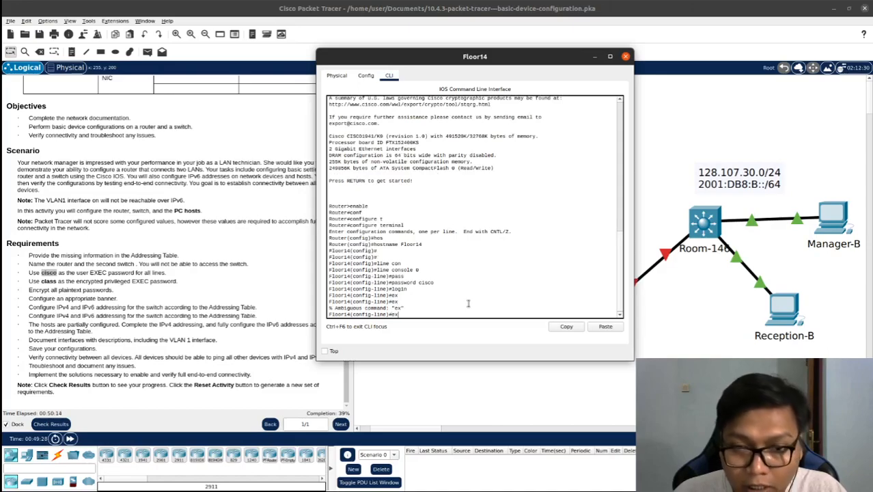
type("i")
key("Tab")
key("Return")
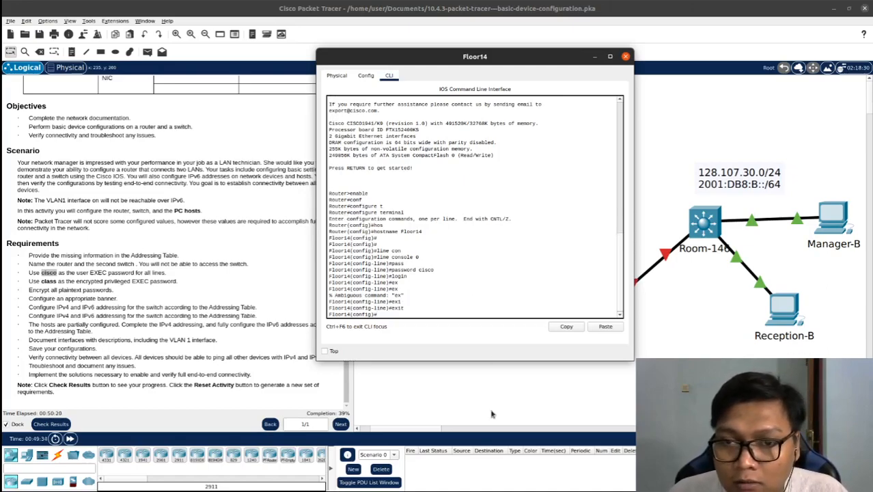
Enter line configuration mode for vty lines 0 15 on the Floor14 router
left_click(449, 309)
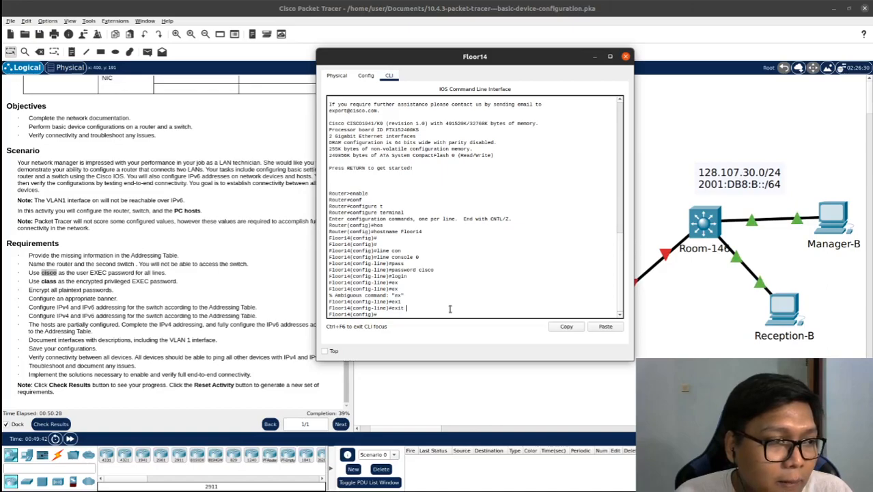
type("in")
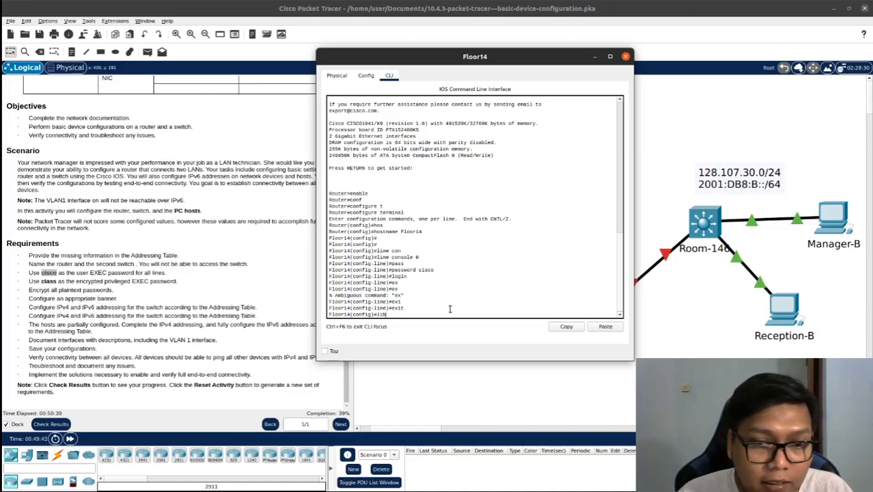
type("tne")
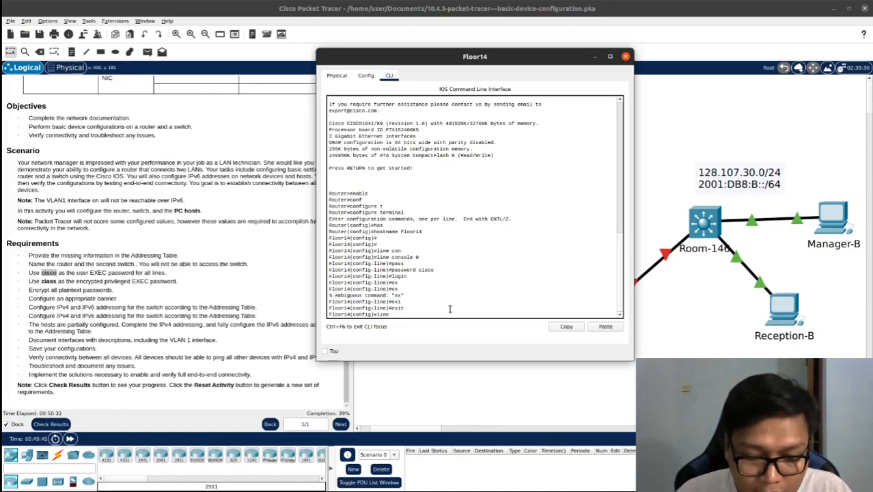
type(" vt")
key("Tab")
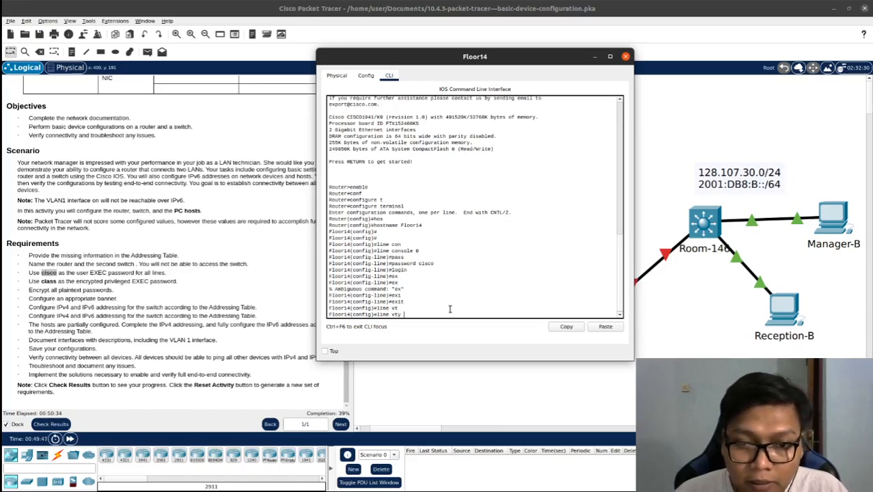
type("0")
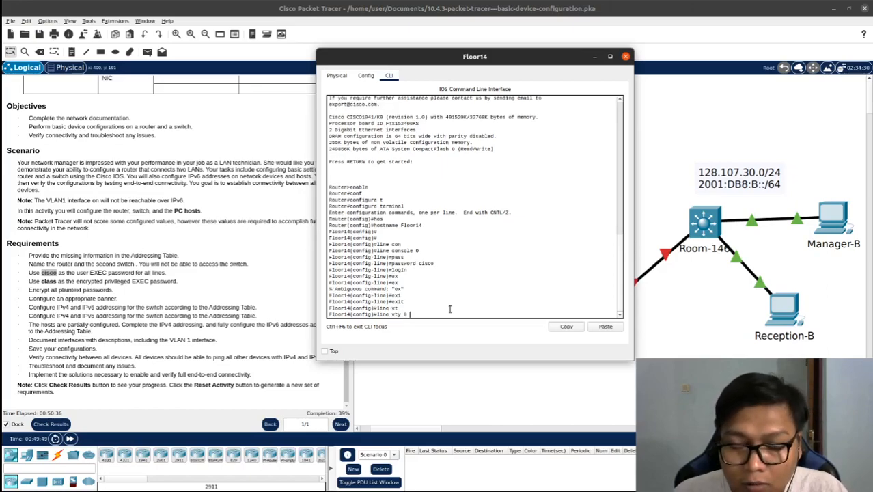
type(" 15")
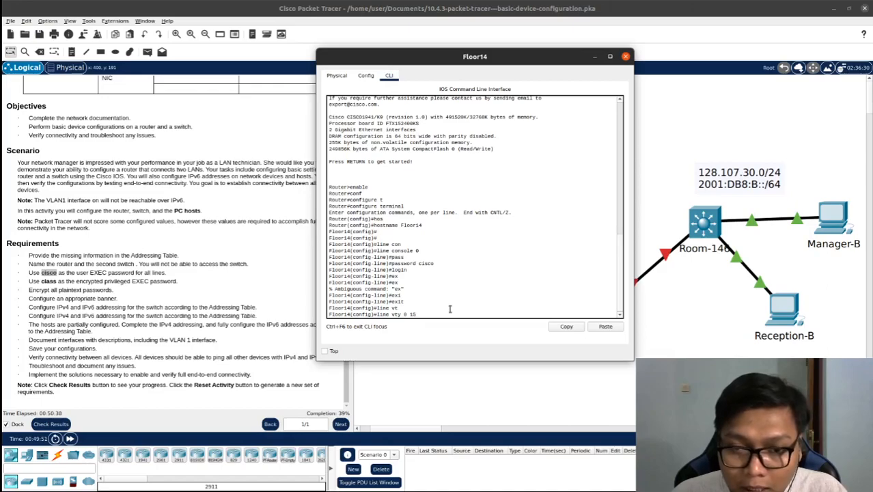
key("Return")
Set the required user EXEC password on Floor14's vty lines
type("pass")
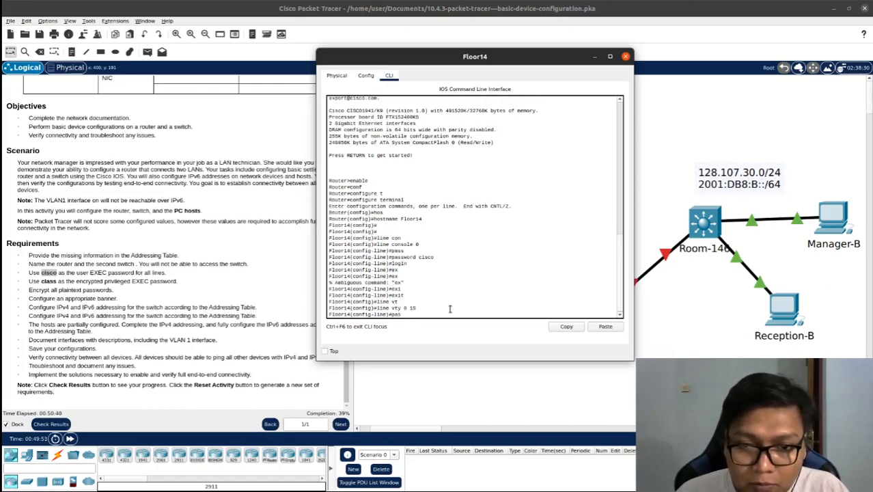
key("Tab")
type("cisc")
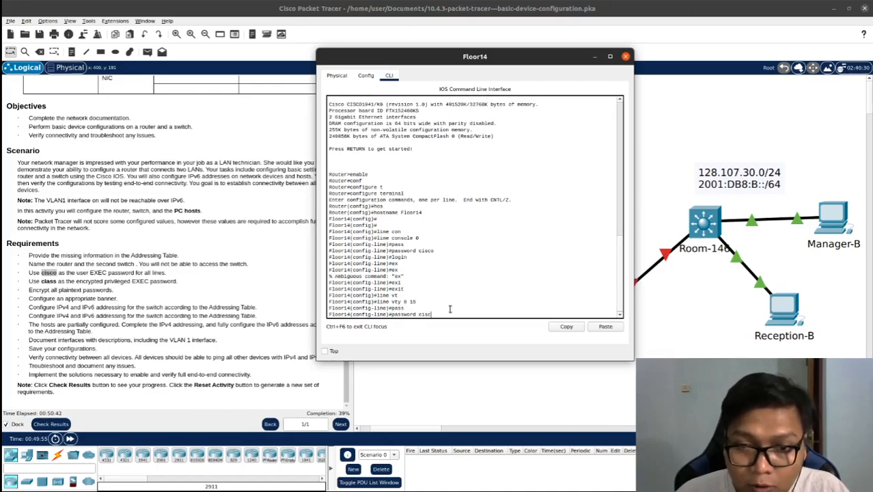
type("o")
key("Return")
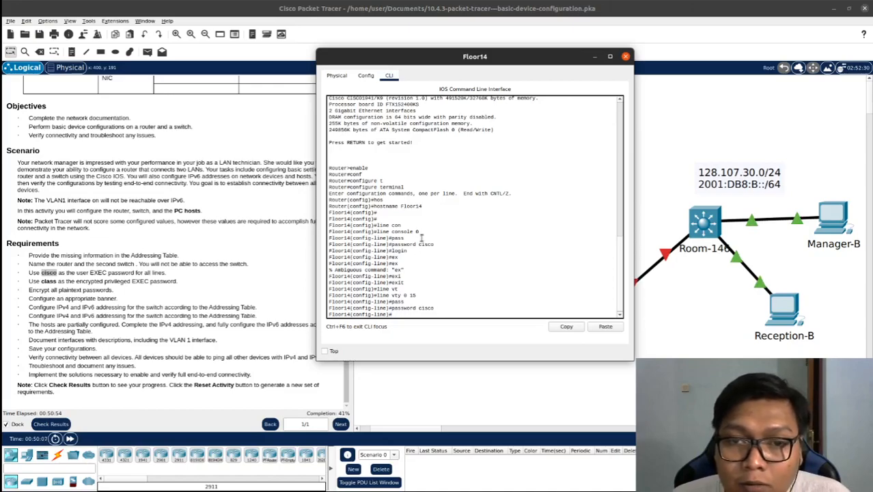
Highlight the entered line console 0 and line vty 0 15 commands, and exit Floor14's vty line configuration to global configuration mode
left_click_drag(419, 231, 374, 233)
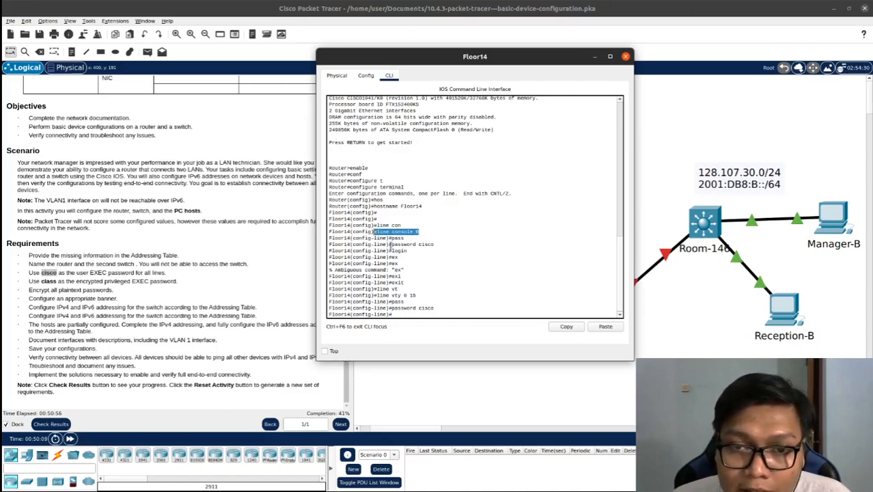
left_click_drag(419, 295, 372, 295)
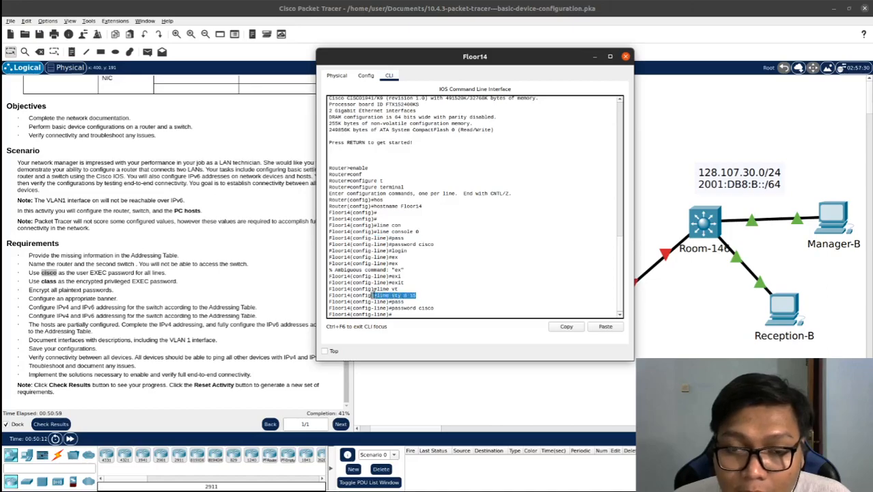
left_click(443, 309)
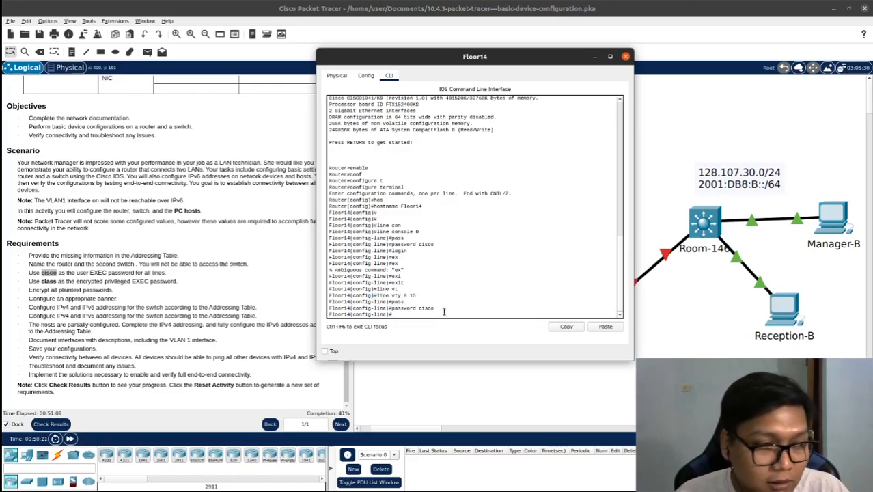
type("exit")
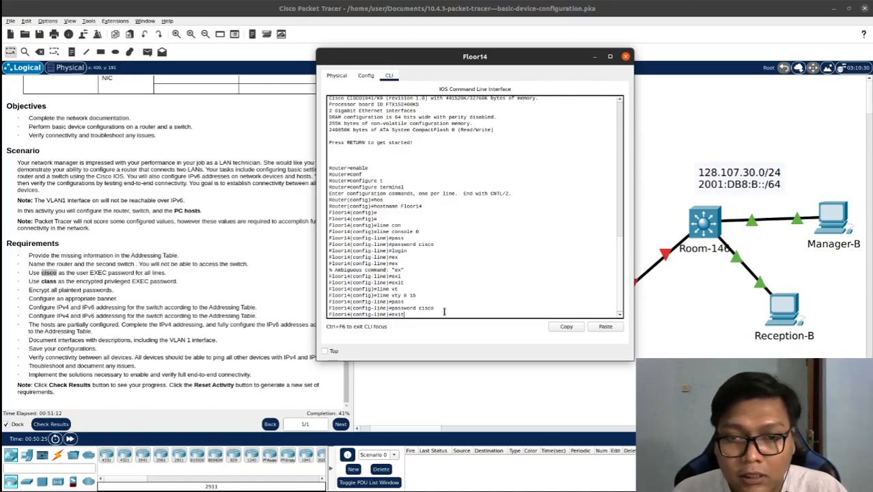
key("Return")
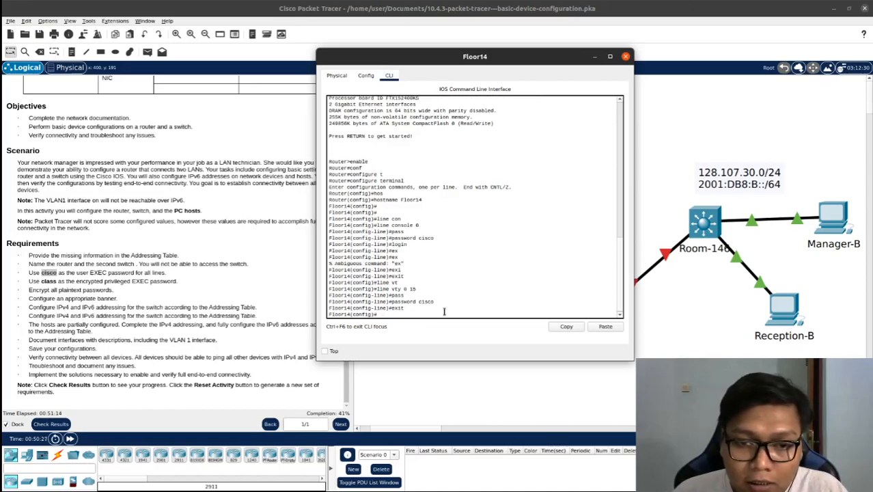
Open the Room-146 switch's command-line interface and enter line configuration mode for console line 0
left_click(673, 287)
left_click(706, 229)
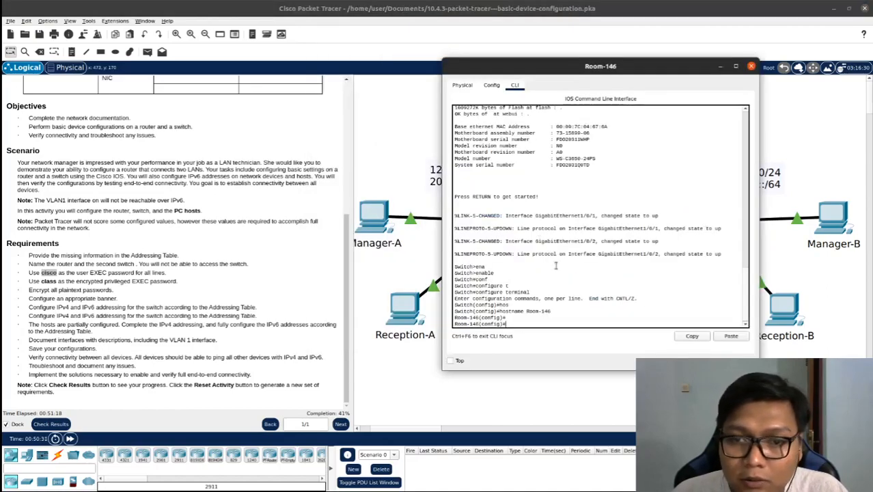
key("Return")
type("line cons")
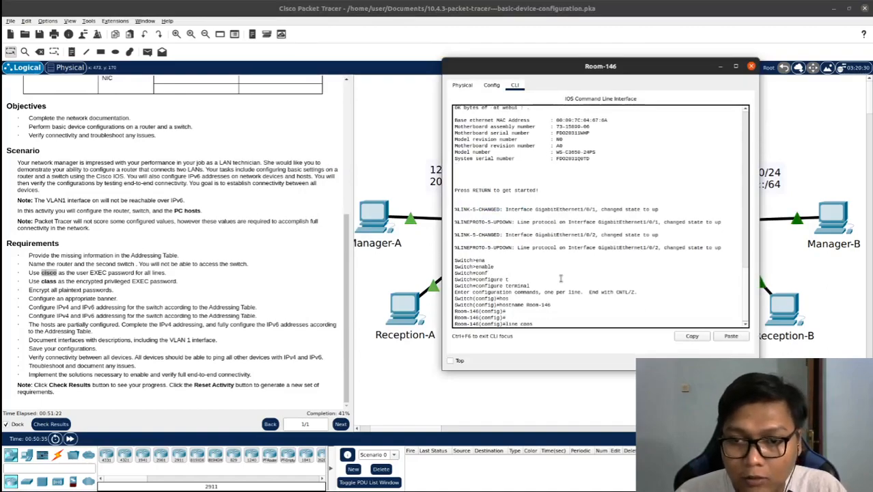
key("Tab")
type("0")
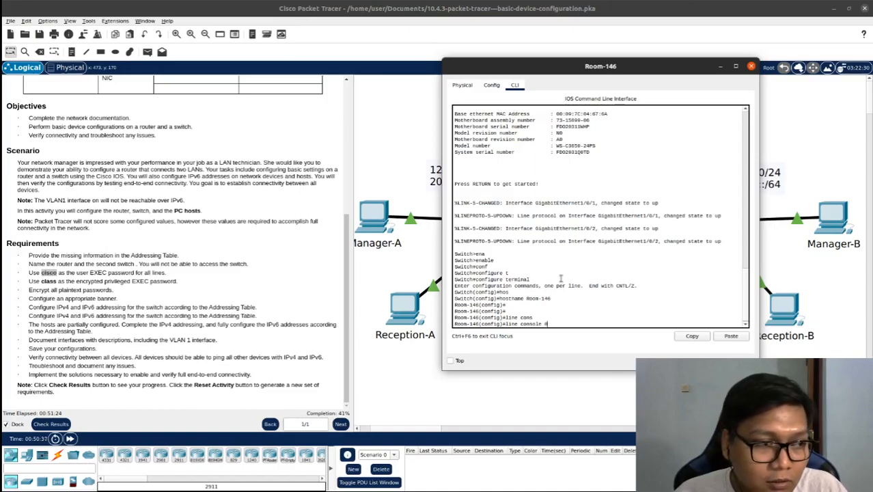
key("Return")
Set the required user EXEC password with login on Room-146's console line, and exit to global configuration mode
type("pass")
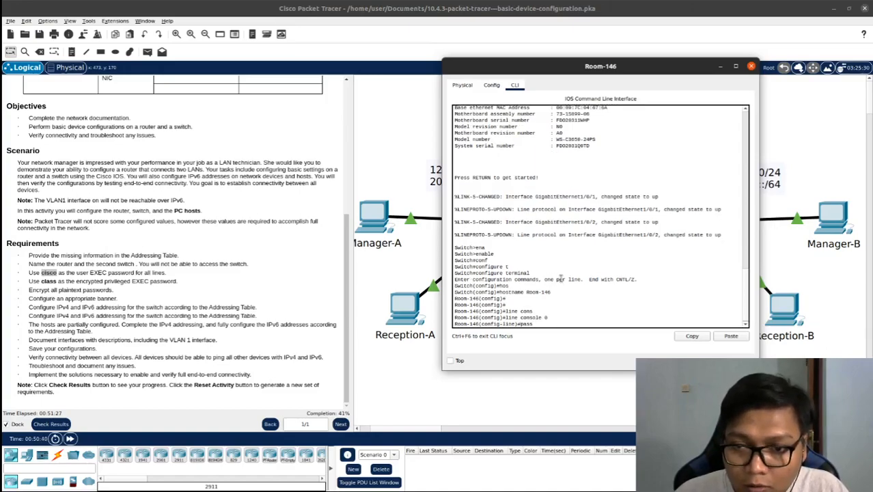
key("Tab")
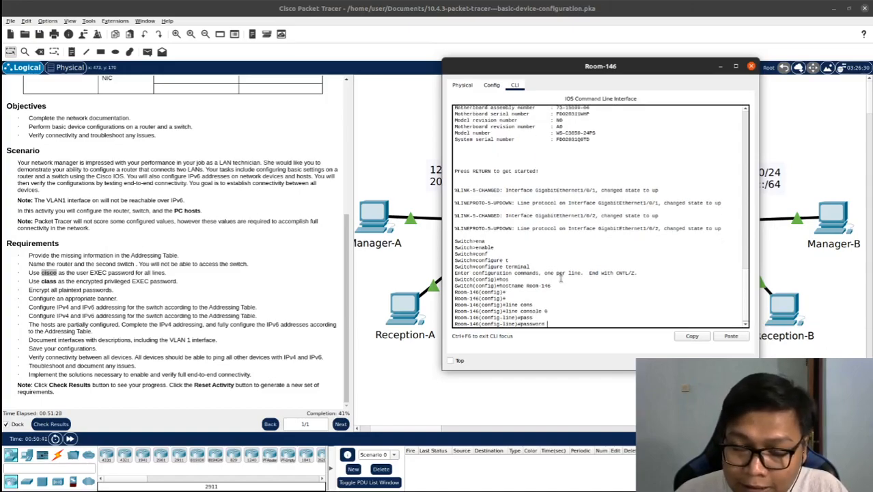
type("cisco")
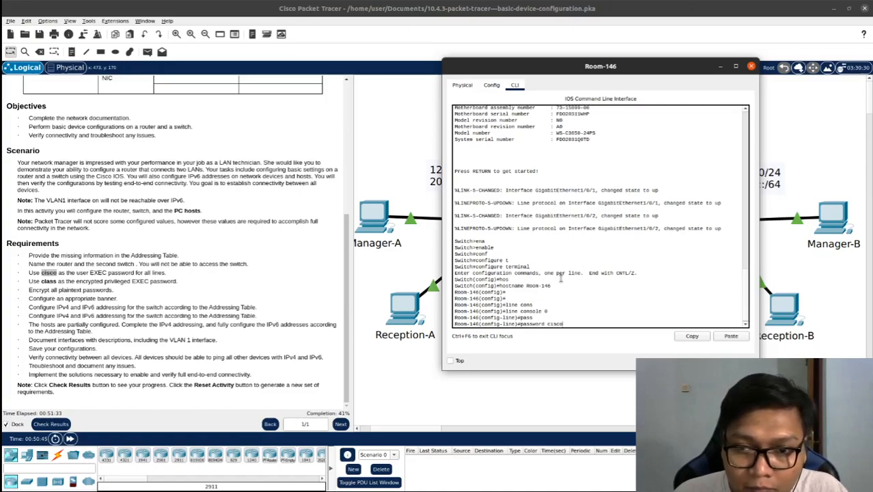
key("Return")
type("login")
key("Return")
type("exit")
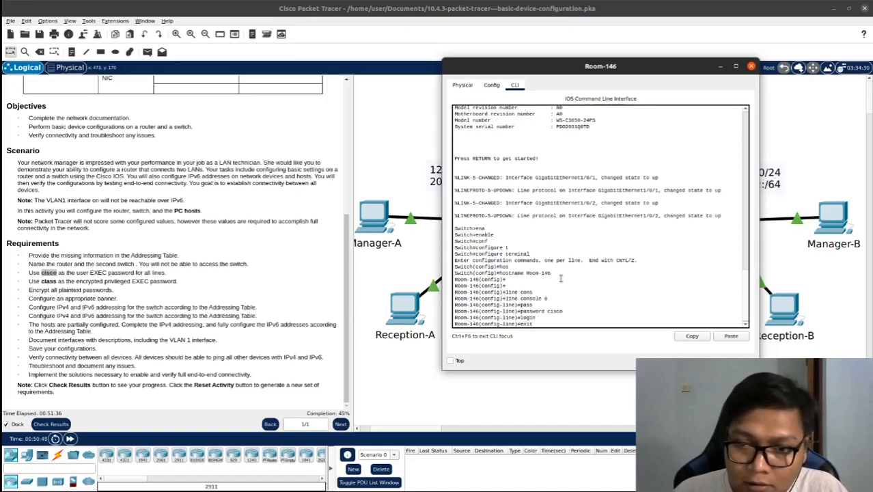
key("Return")
Enter line configuration mode for vty lines 0 4 on the Room-146 switch
type("line")
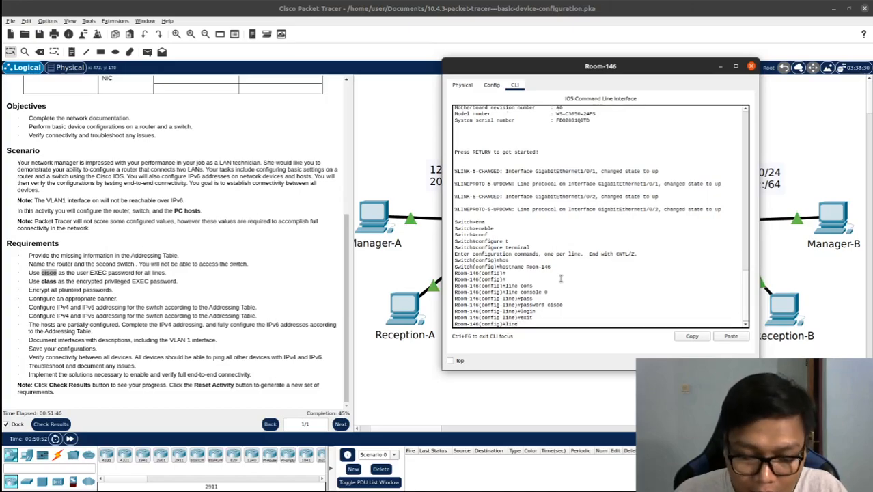
type(" vty")
key("Tab")
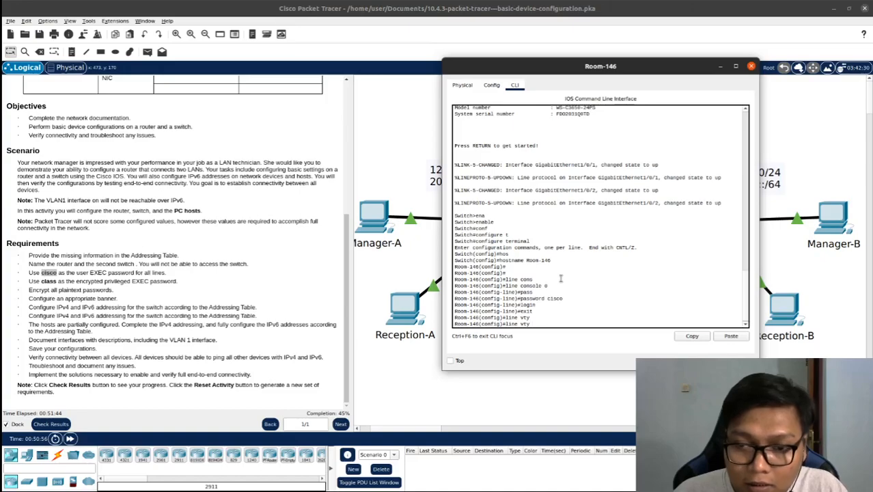
type("0 4")
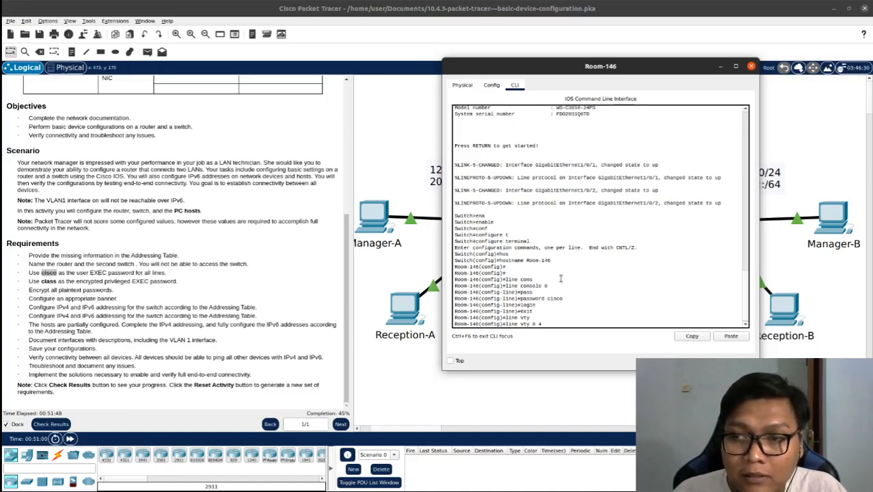
key("Return")
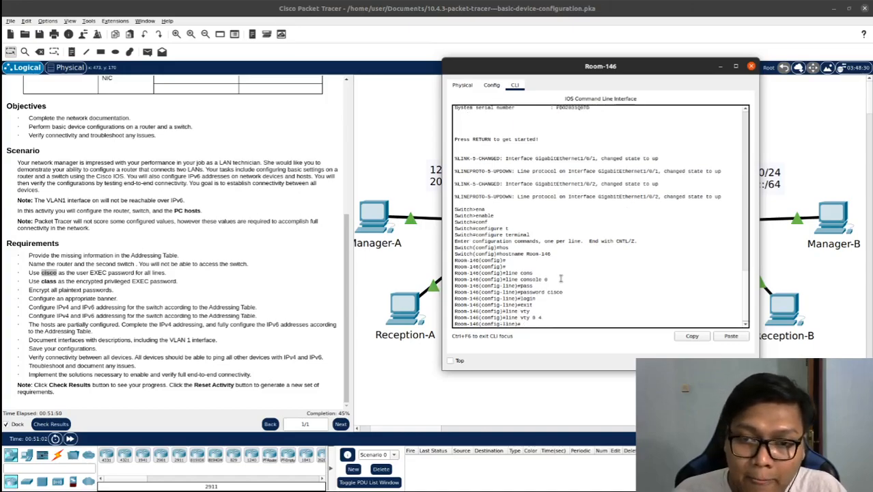
Set the required user EXEC password on Room-146's vty lines 0 4, and exit to global configuration mode
type("pass")
key("Tab")
type("cisco")
key("Return")
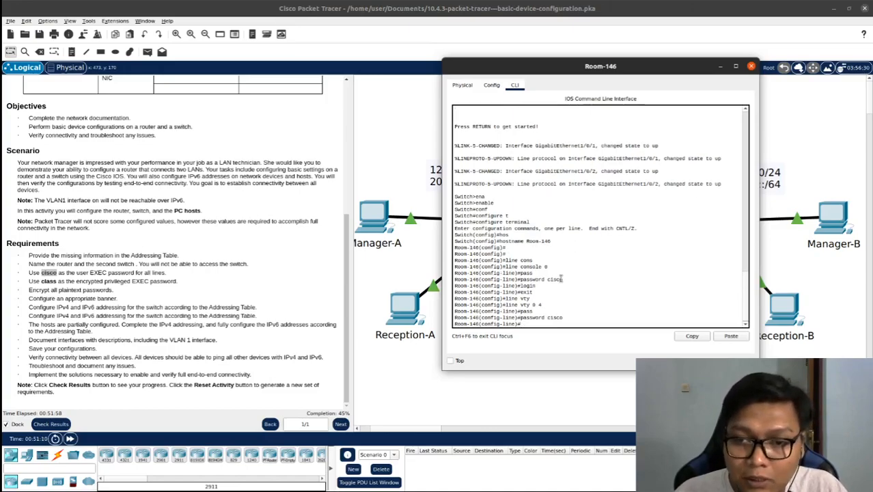
type("exit")
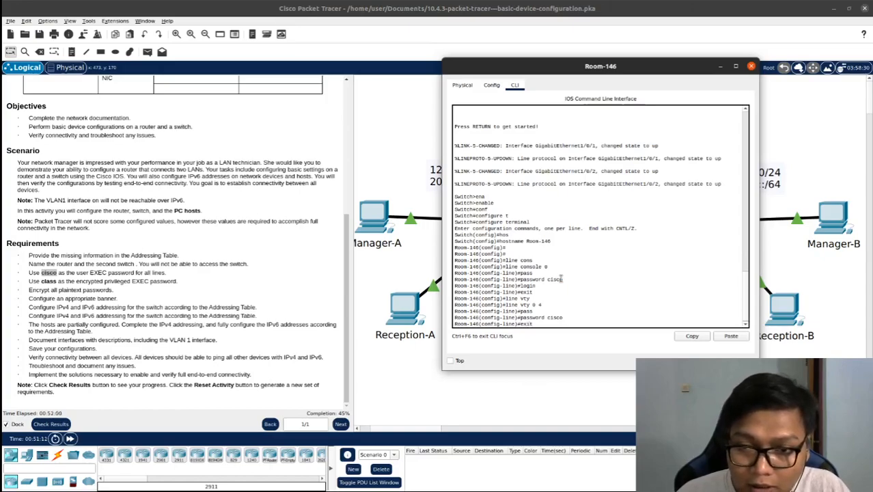
key("Return")
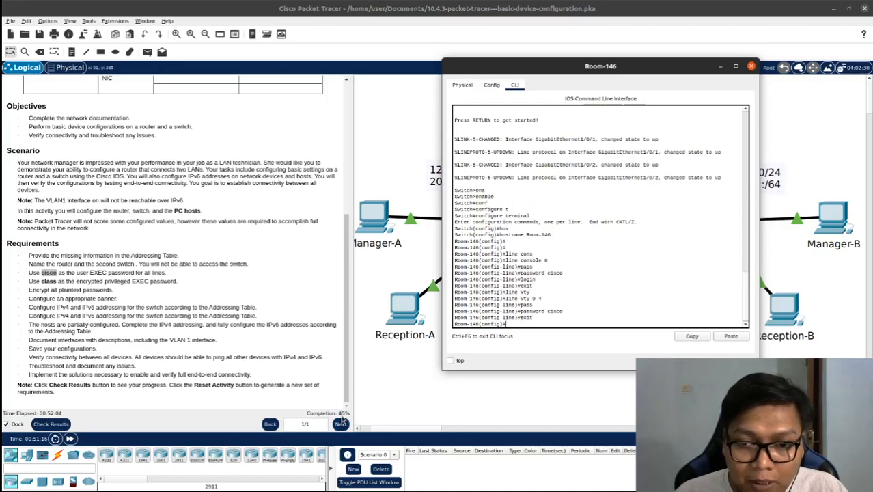
left_click(374, 396)
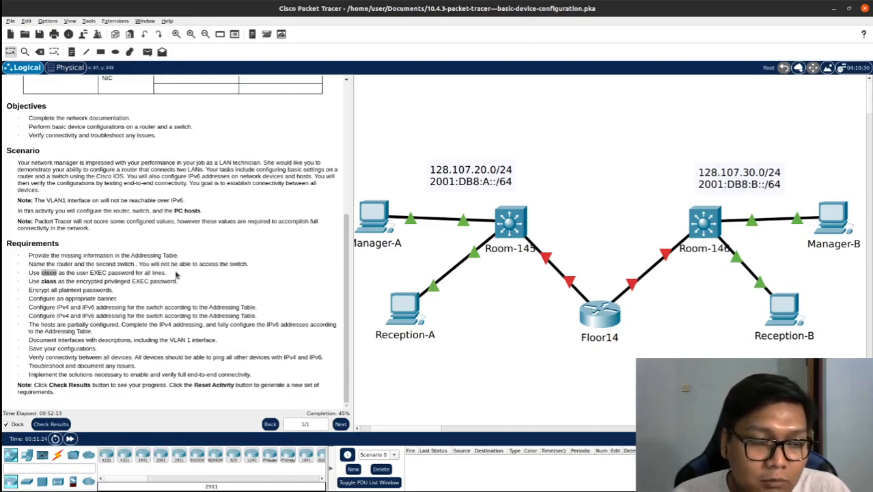
Highlight the user EXEC and privileged EXEC passwords specified in the Requirements list
left_click_drag(176, 281, 156, 286)
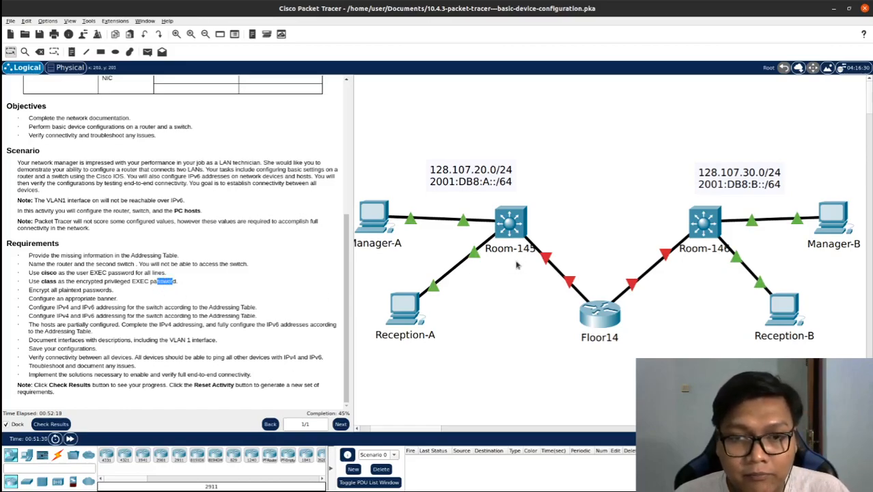
left_click(53, 273)
double_click(51, 272)
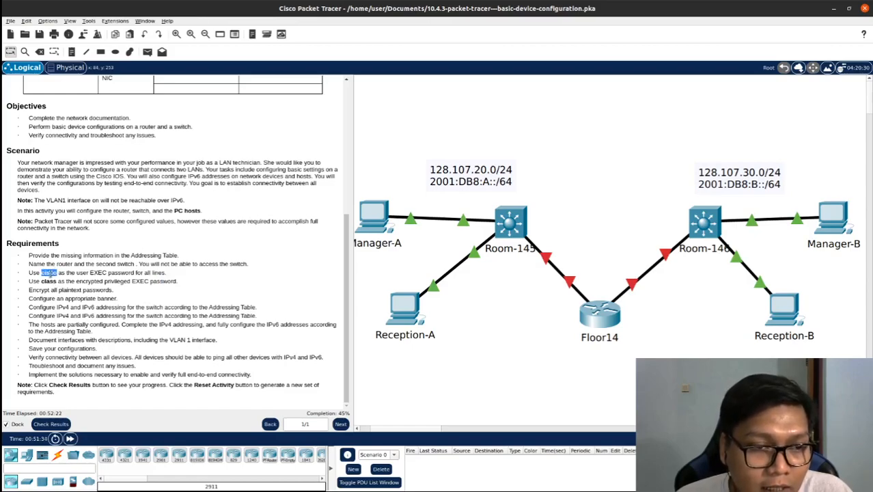
double_click(48, 281)
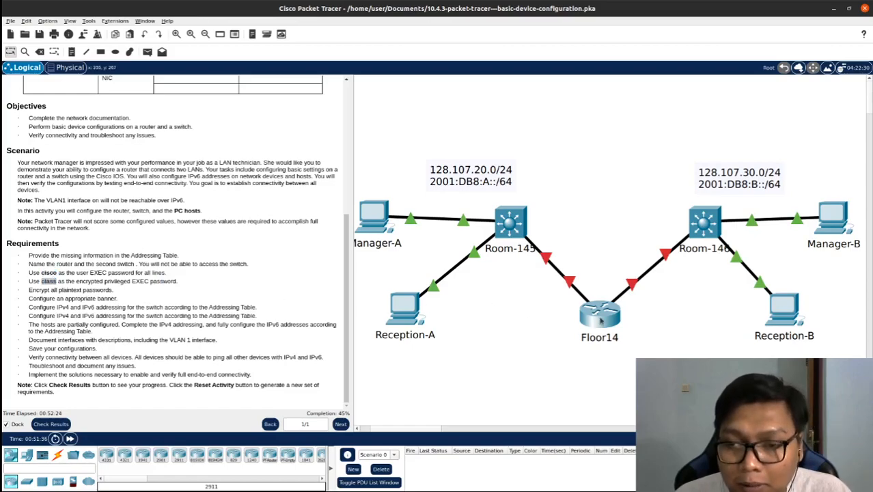
Set the required encrypted privileged EXEC password on the Floor14 router with enable secret
double_click(601, 319)
left_click_drag(410, 58, 455, 34)
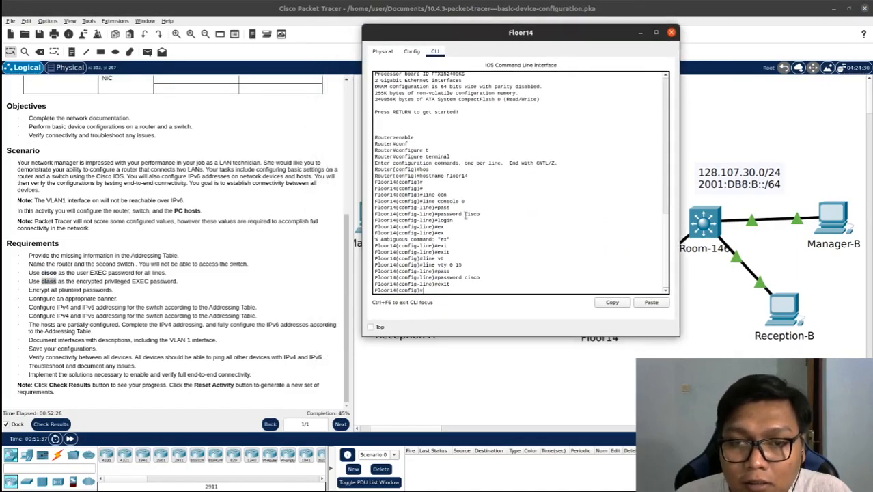
key("Return")
key("Return")
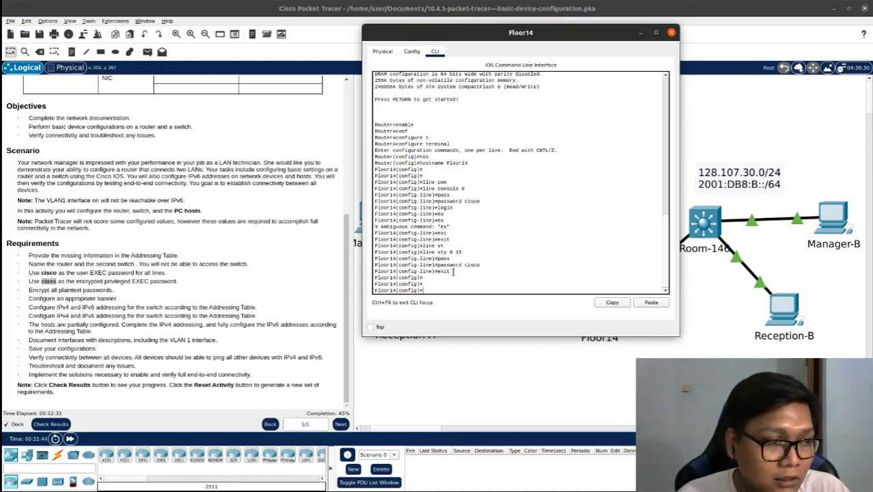
type("enab")
key("Tab")
type("secr")
key("Tab")
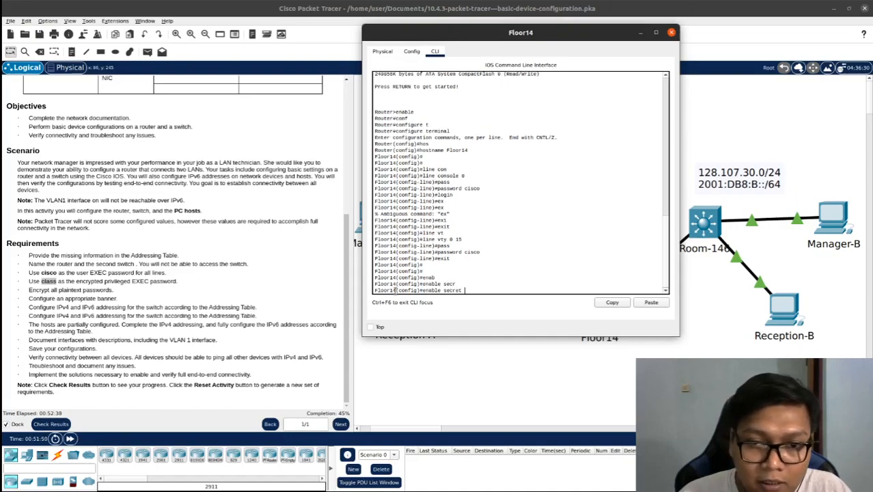
type("class")
key("Return")
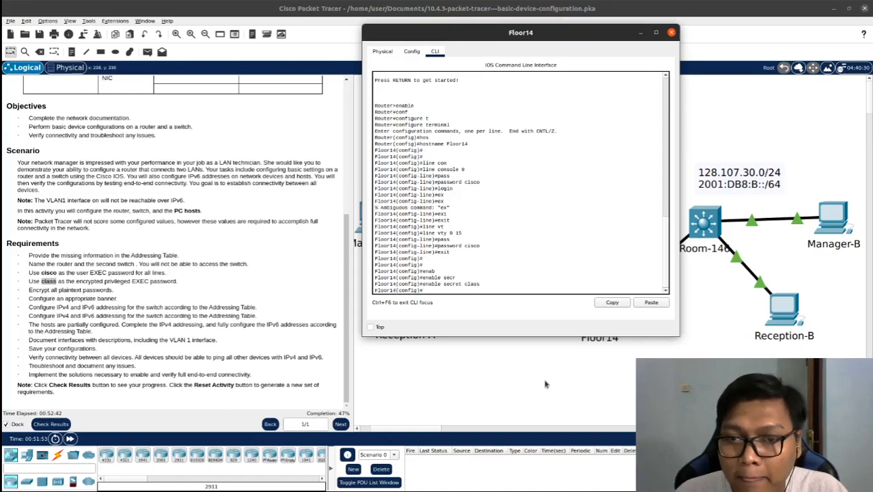
left_click(672, 33)
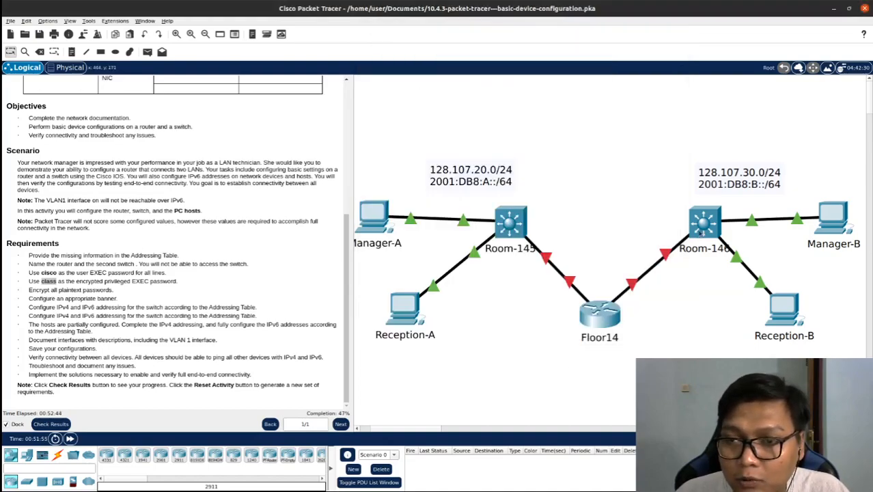
Set the required encrypted privileged EXEC password on the Room-146 switch with enable secret
left_click(698, 231)
key("Return")
key("Return")
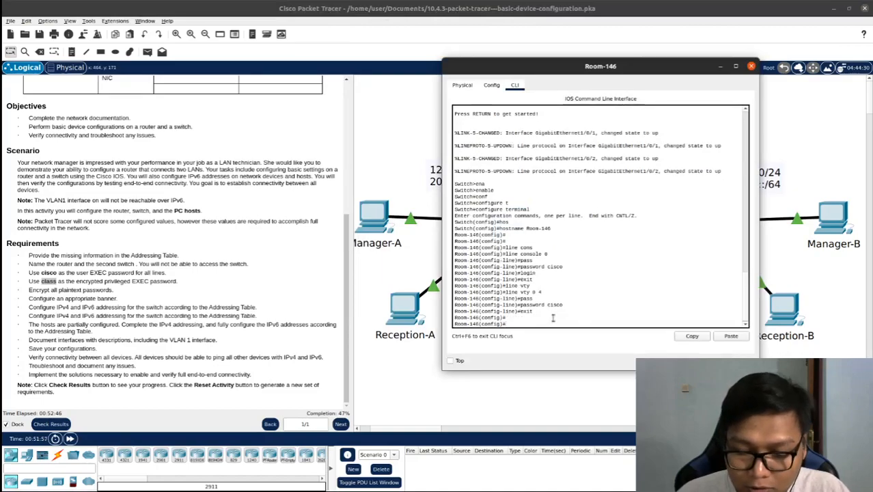
type("ena")
key("Tab")
type("sec")
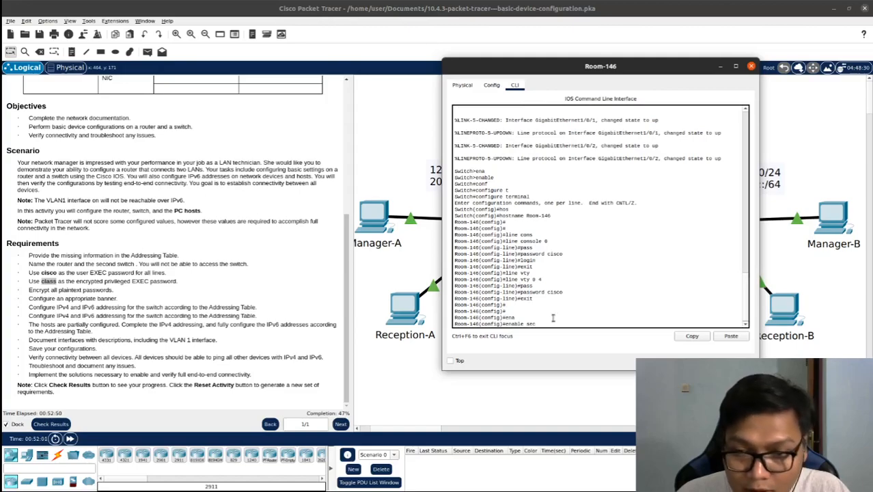
key("Tab")
type("class")
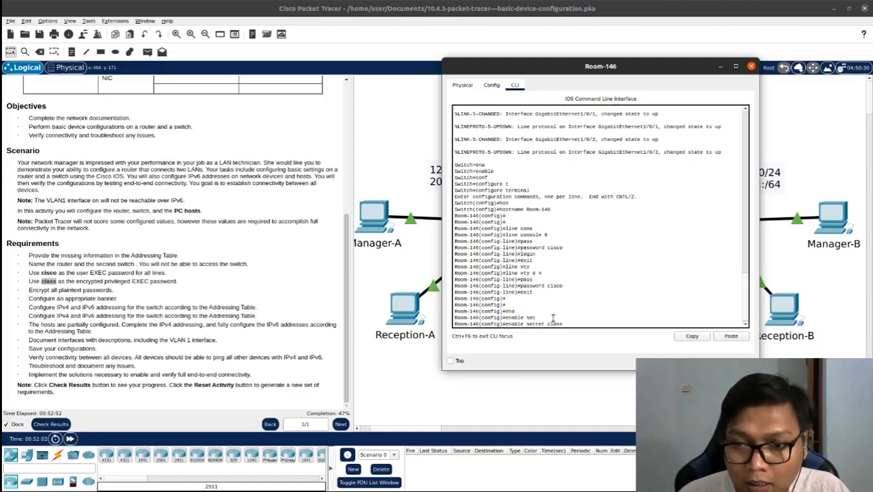
key("Return")
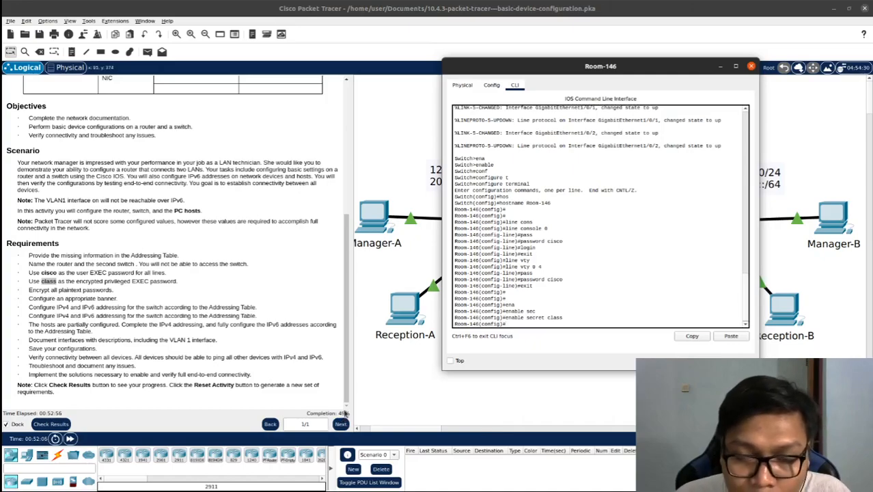
left_click(394, 369)
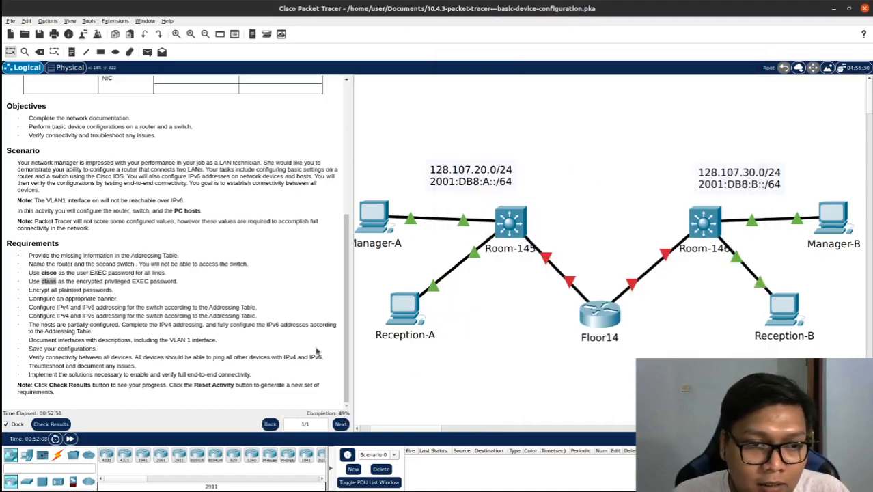
Encrypt all plaintext passwords on the Floor14 router with the service password-encryption command
left_click(116, 293)
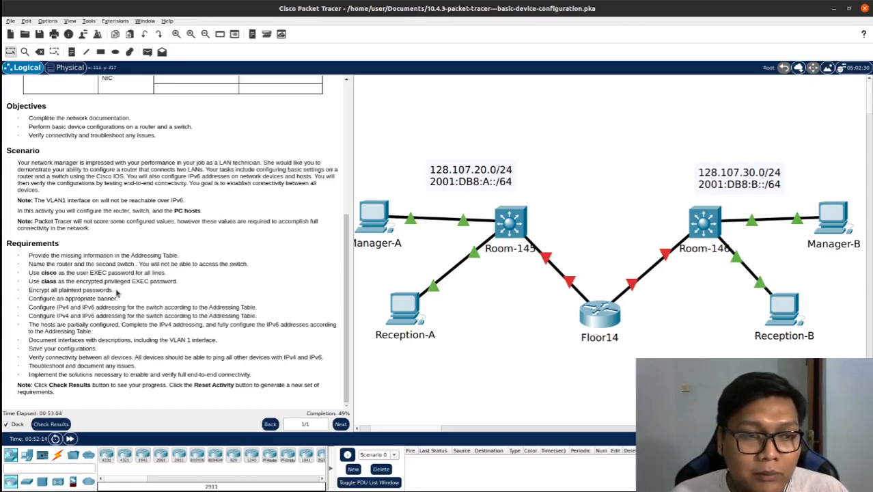
left_click(593, 316)
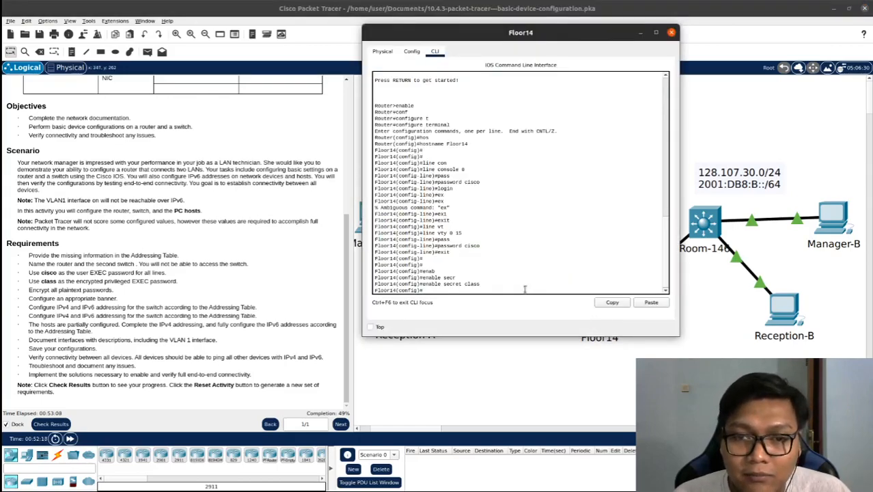
key("Return")
type("serv")
key("Tab")
type("pass")
key("Tab")
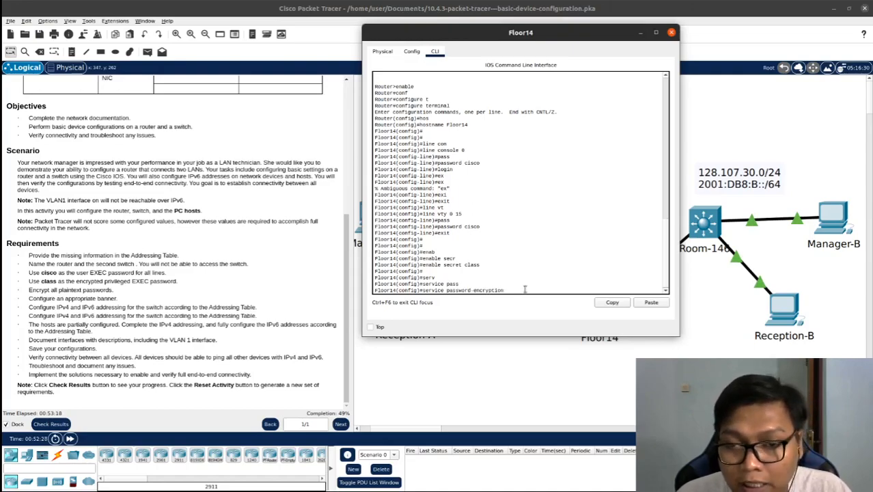
key("Return")
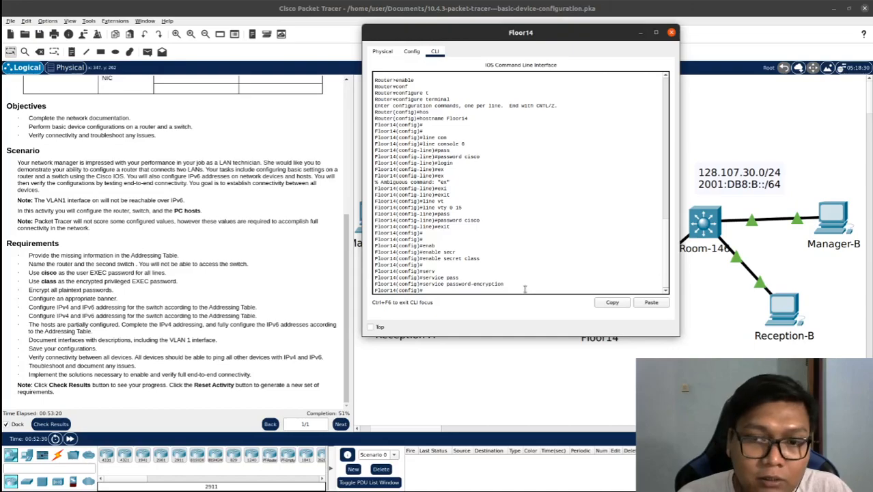
left_click(519, 387)
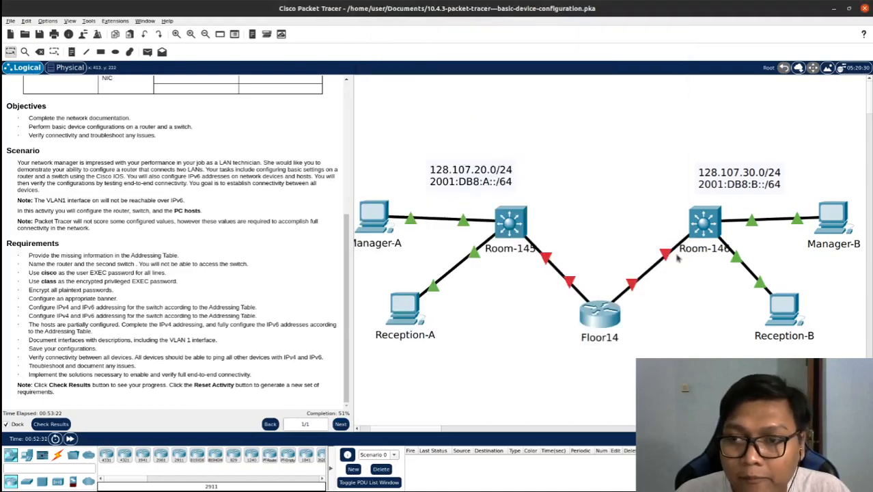
Encrypt all plaintext passwords on the Room-146 switch with the service password-encryption command
left_click(678, 236)
key("Return")
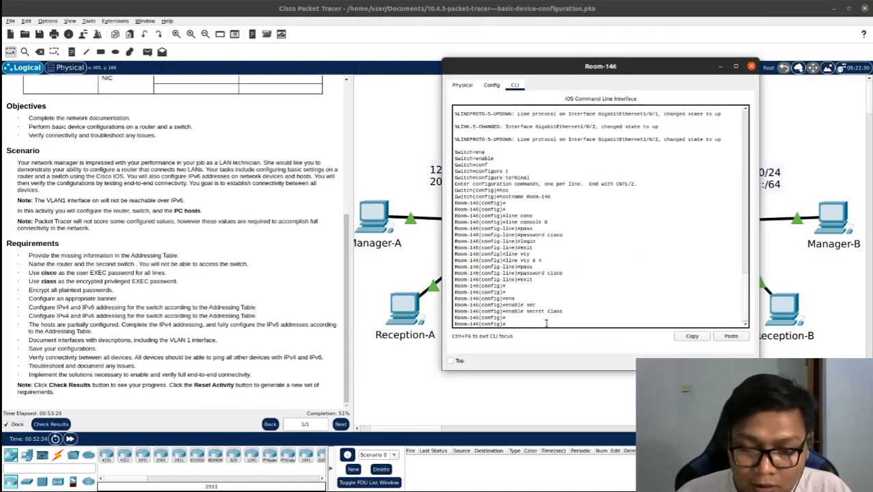
type("ser")
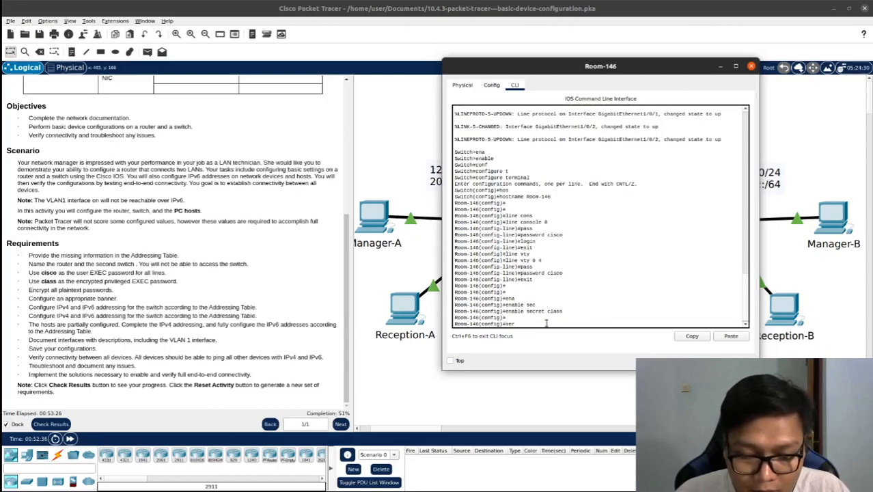
type("vice")
key("Tab")
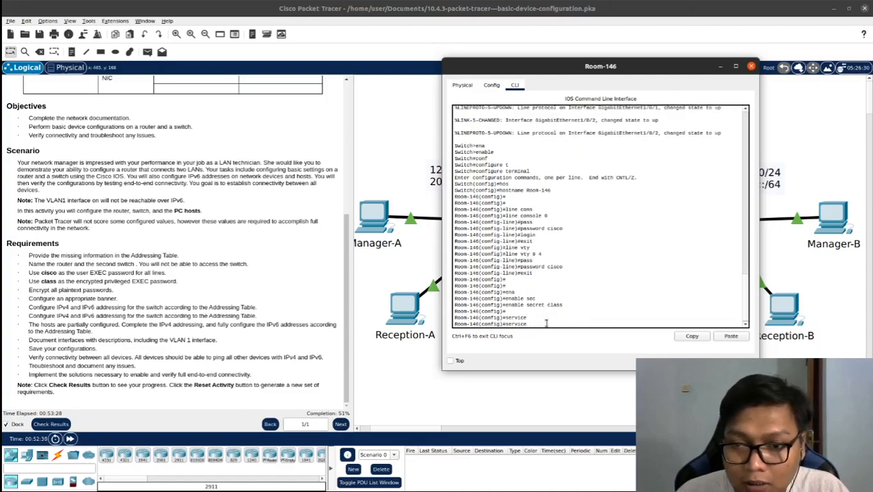
type("pas")
key("Tab")
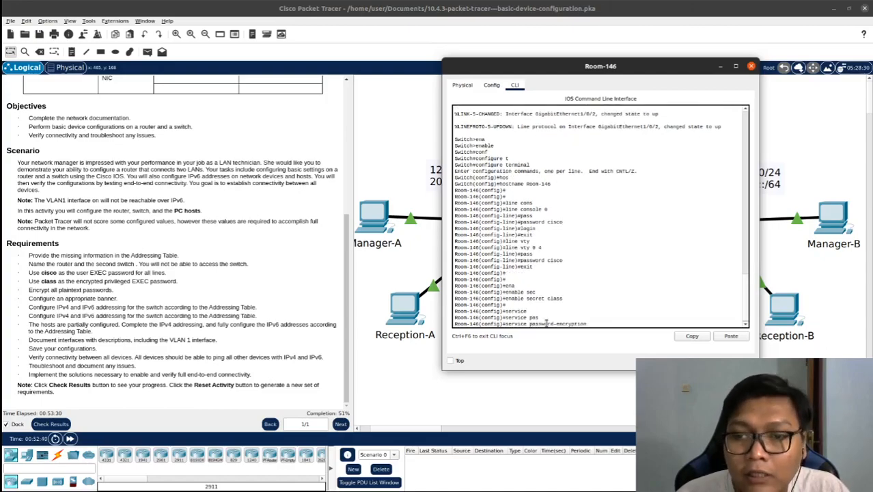
key("Return")
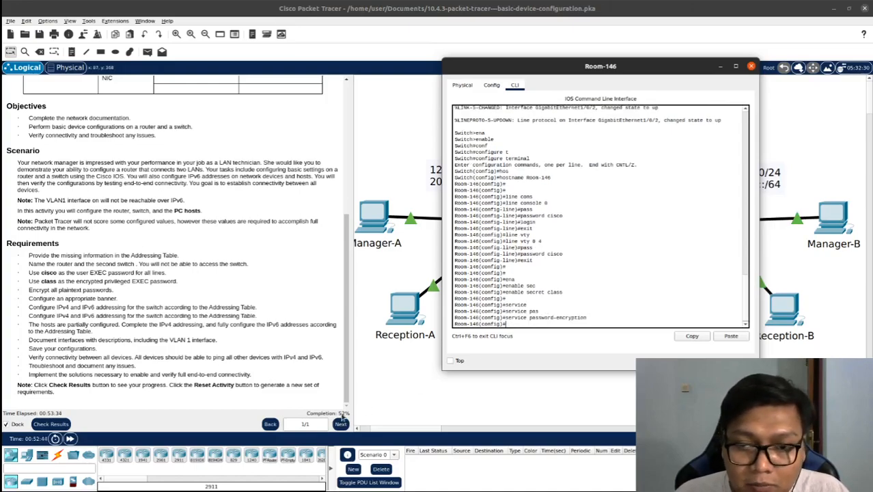
left_click(376, 402)
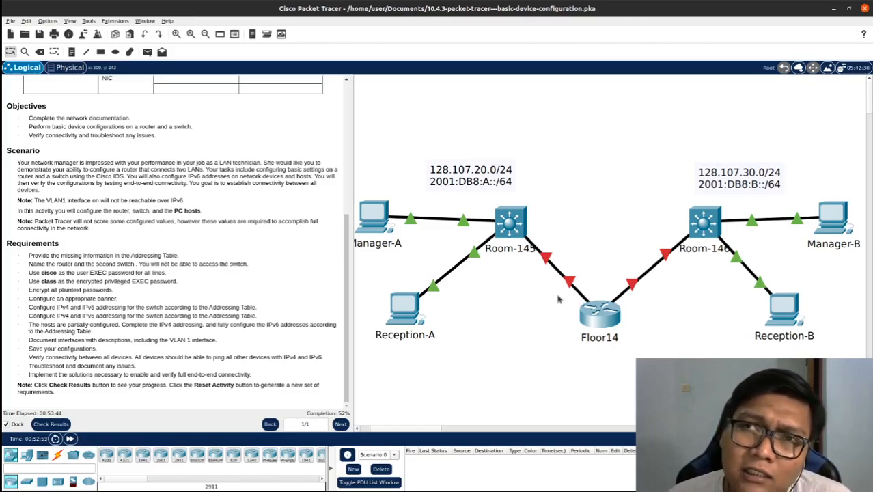
Configure the message-of-the-day banner "This is Router" on the Floor14 router
left_click(599, 317)
key("Return")
key("Return")
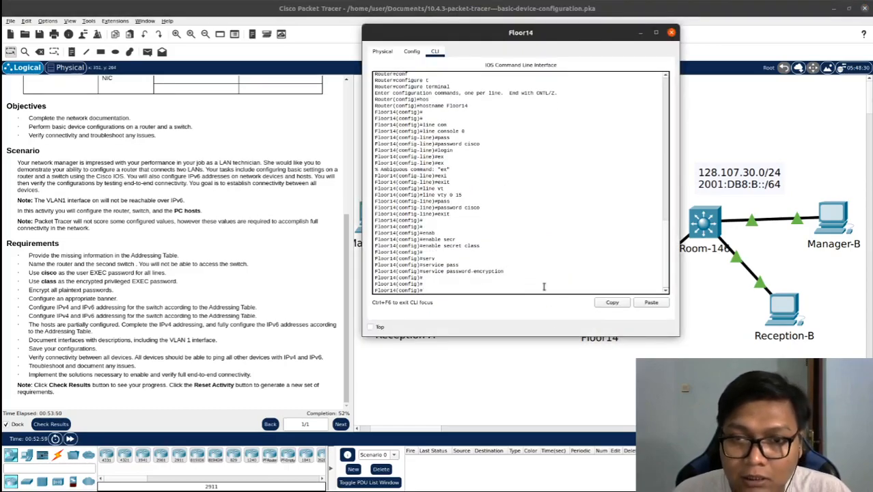
type("bann")
key("Tab")
type("mot")
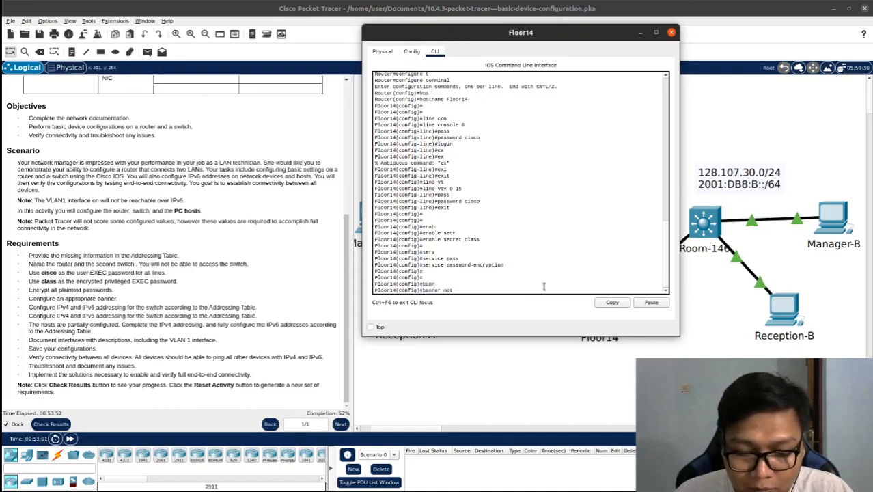
key("Tab")
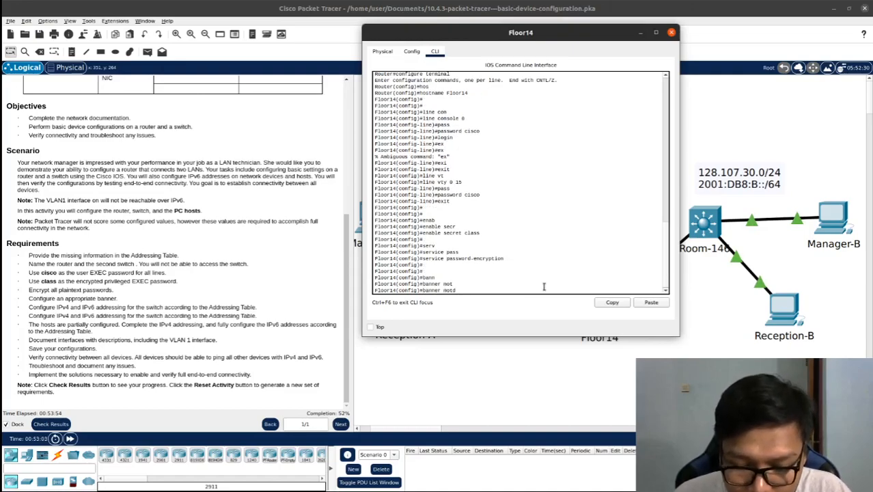
type("\"This")
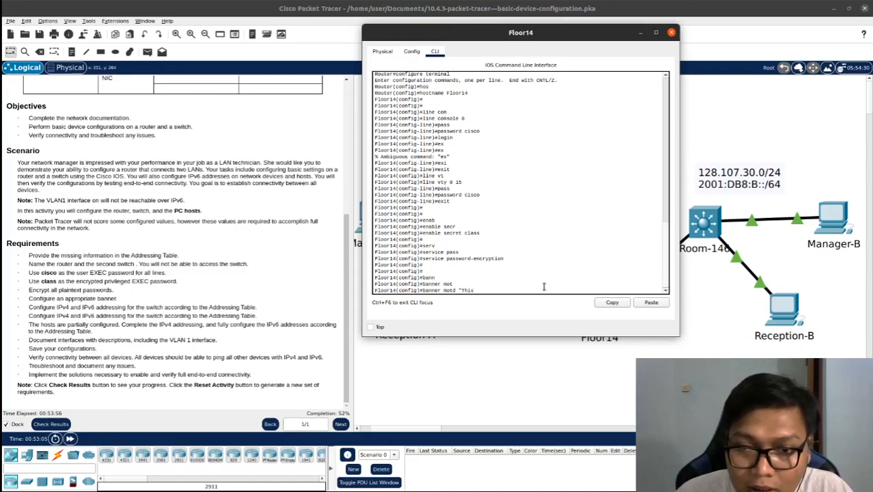
type(" is Router\"")
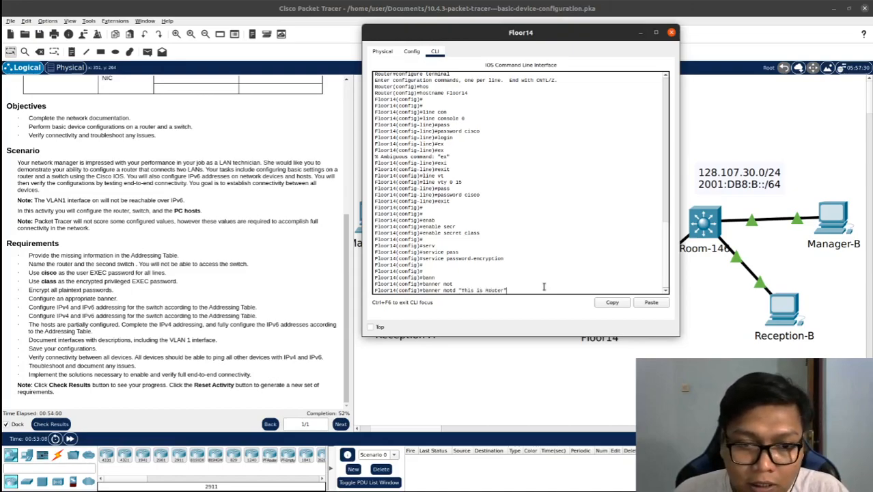
key("Return")
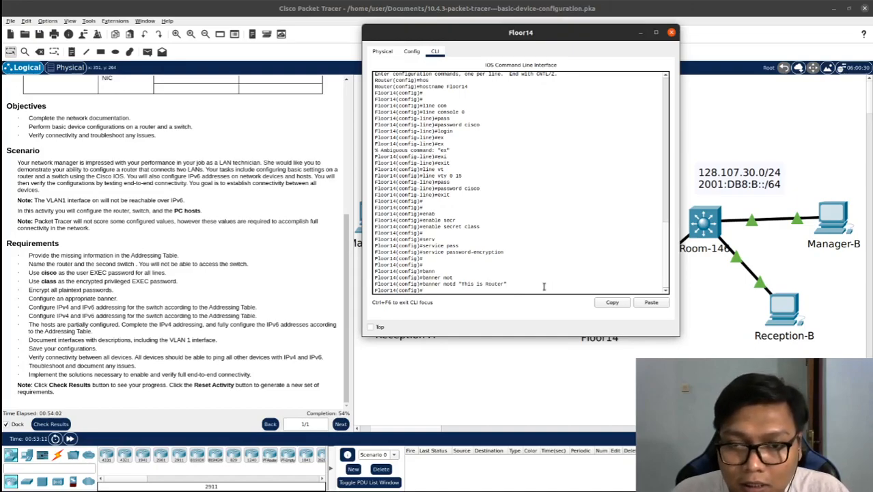
left_click(558, 356)
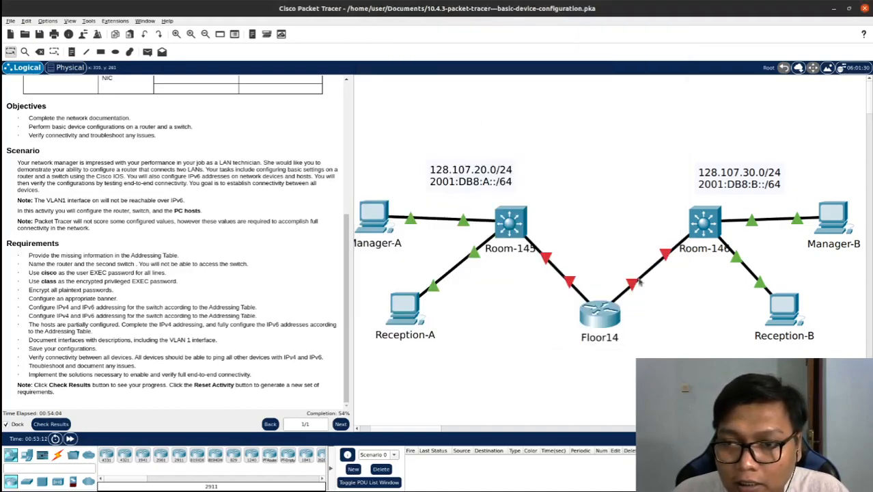
Configure the message-of-the-day banner "This is Room-146" on the Room-146 switch
left_click(699, 229)
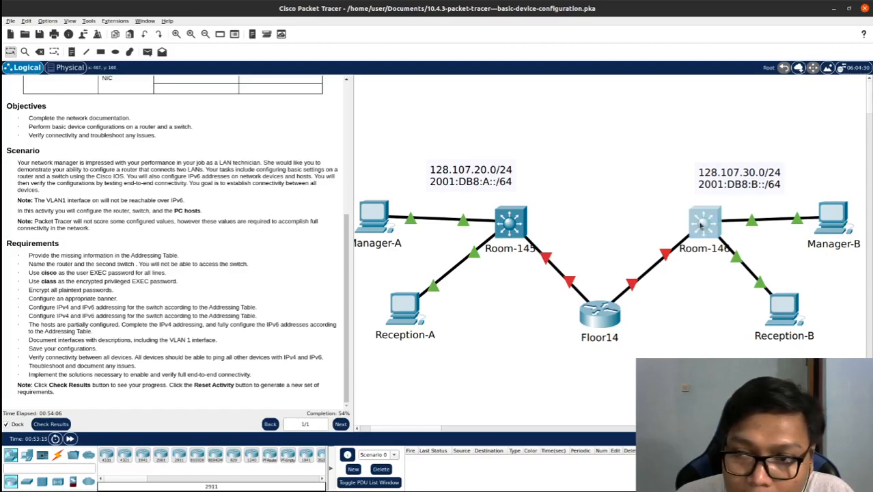
key("Return")
type("ban")
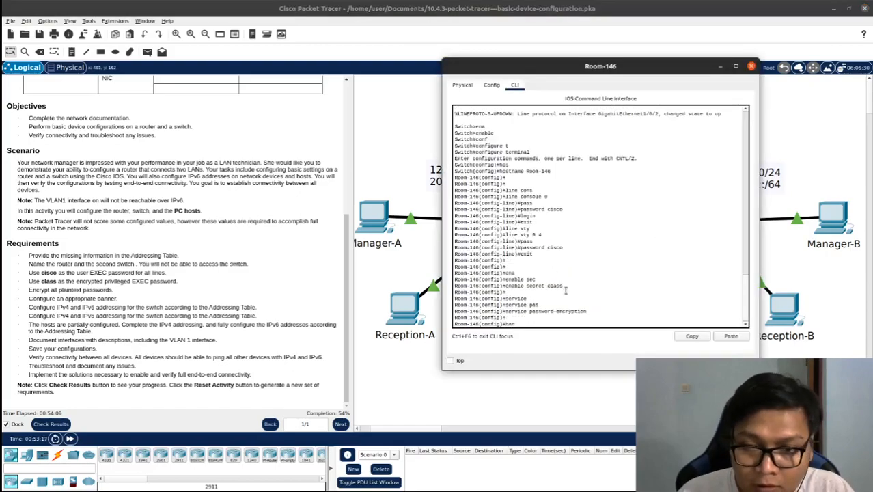
key("Tab")
type("mot")
key("Tab")
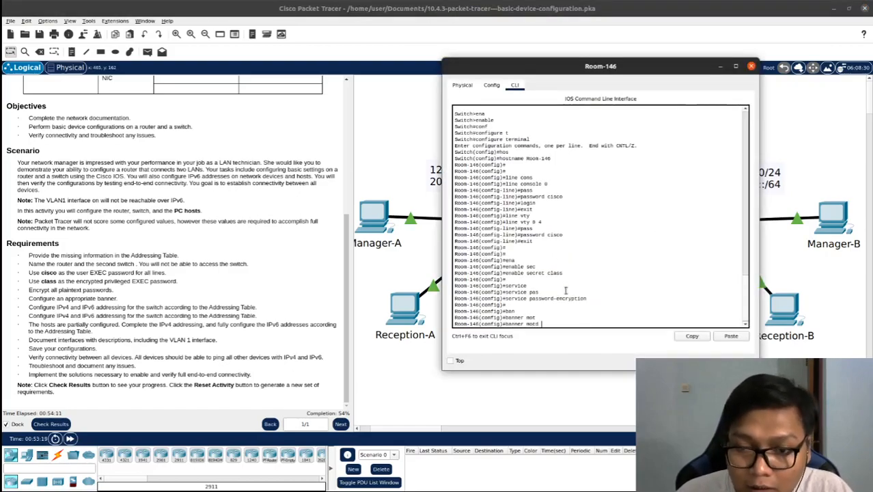
type("\"This is")
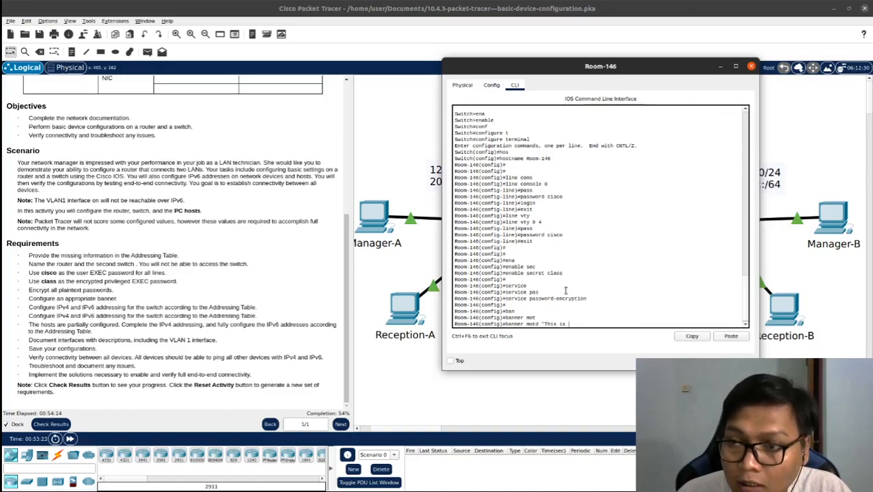
type(" Room")
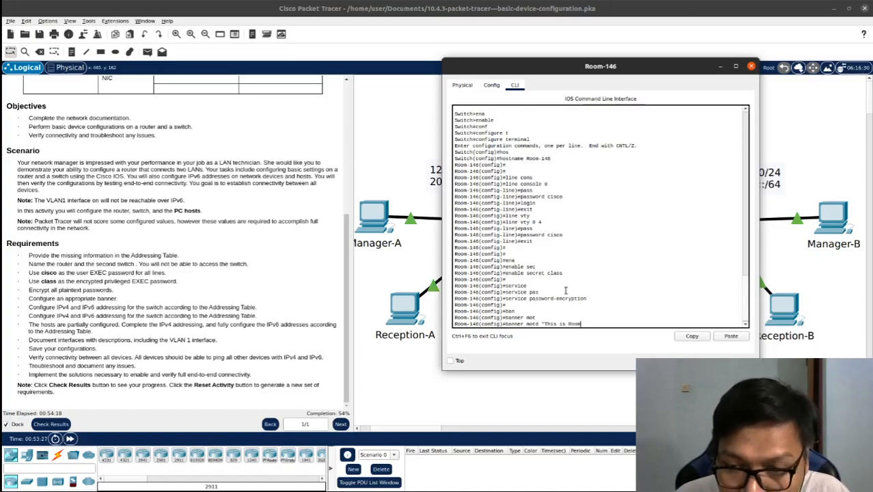
key("BackSpace")
type("-146\"")
key("Return")
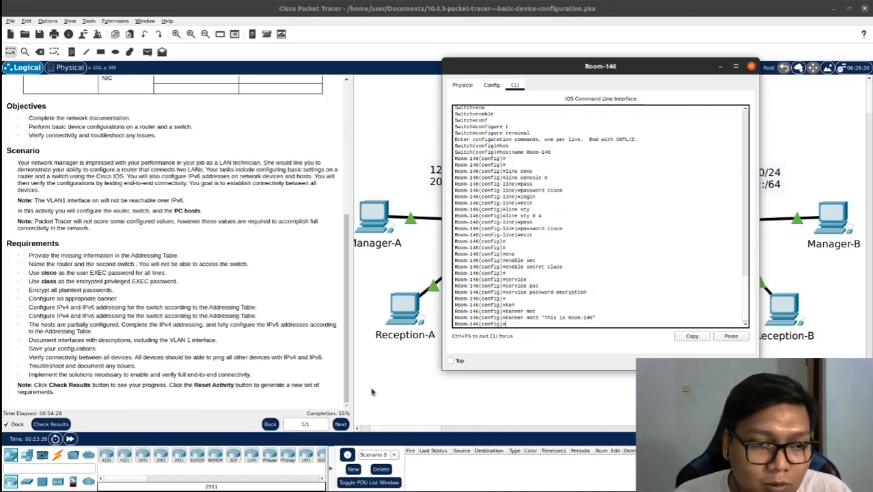
Check the addressing requirements, then switch to the Google Sheets addressing table and place it side by side with the Packet Tracer topology
left_click(372, 392)
left_click_drag(260, 317, 27, 305)
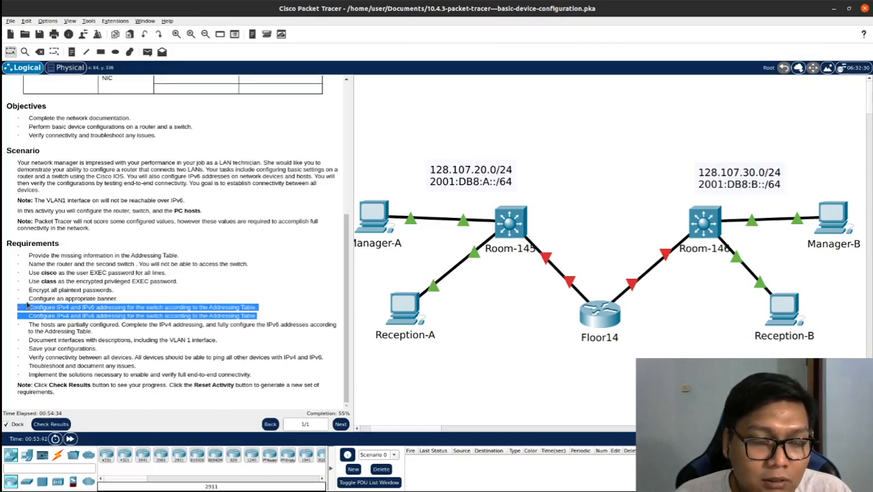
left_click(468, 368)
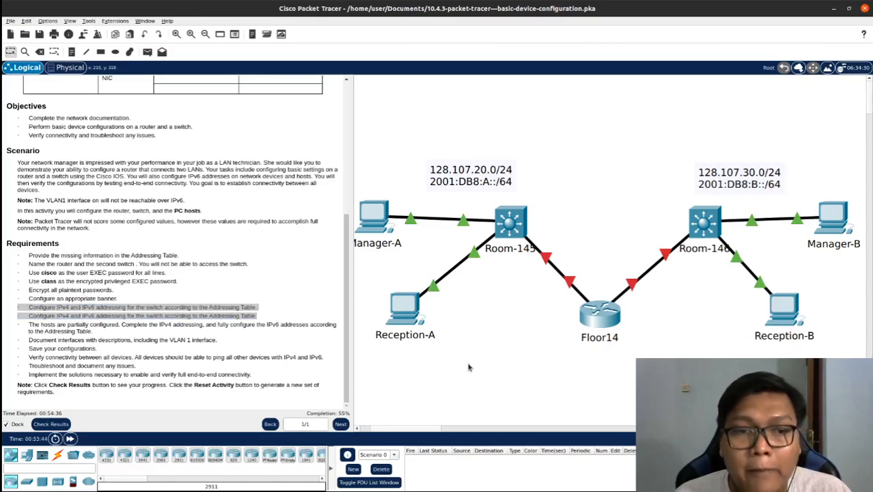
left_click(273, 319)
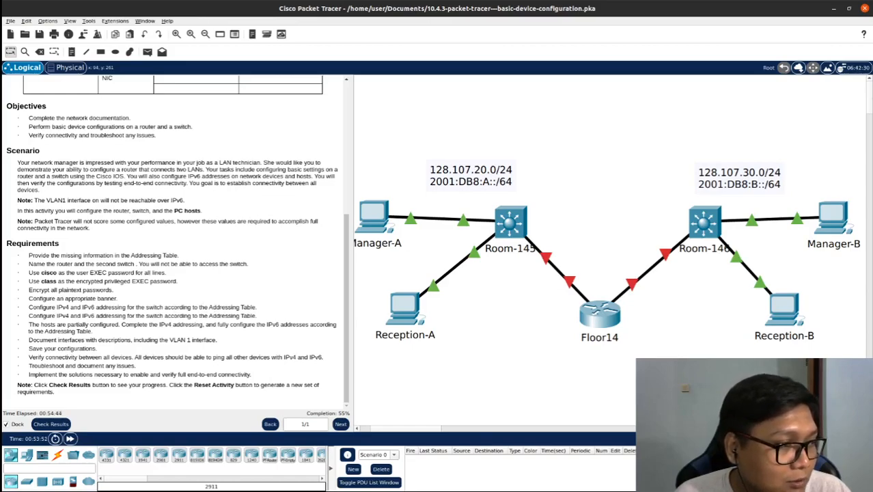
key("alt+Tab")
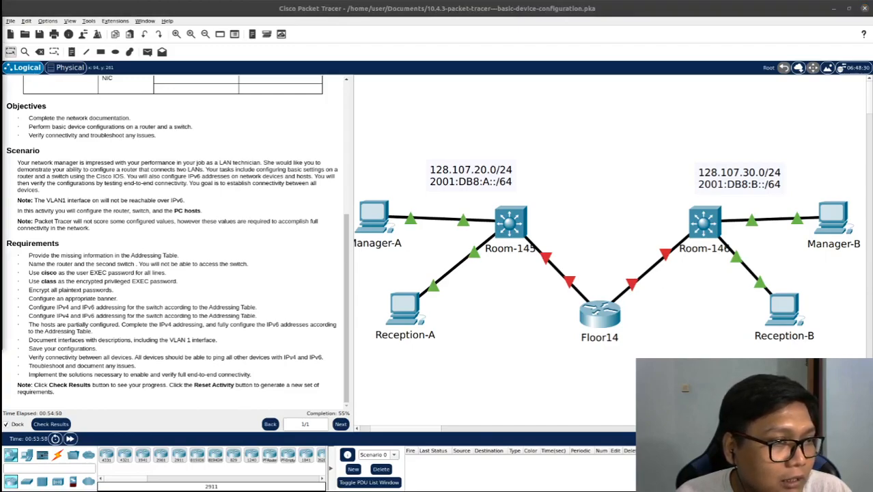
left_click_drag(57, 57, 251, 67)
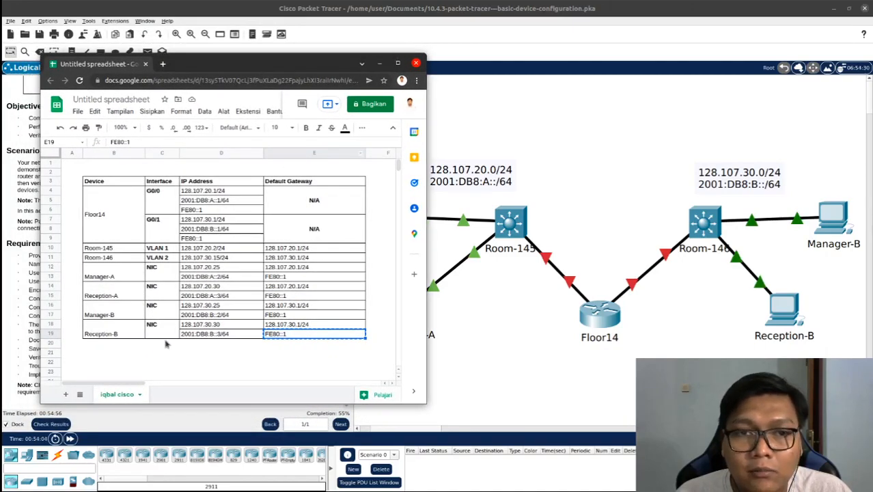
left_click(14, 425)
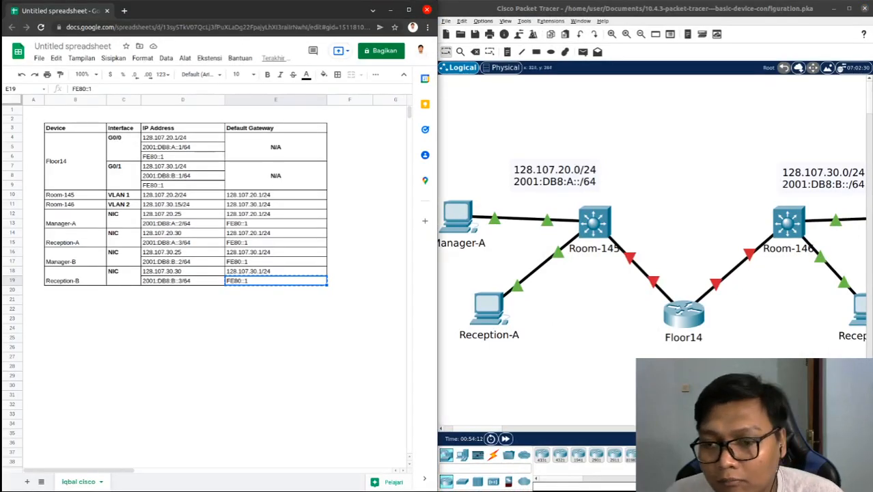
left_click(442, 429)
left_click(862, 429)
left_click(863, 429)
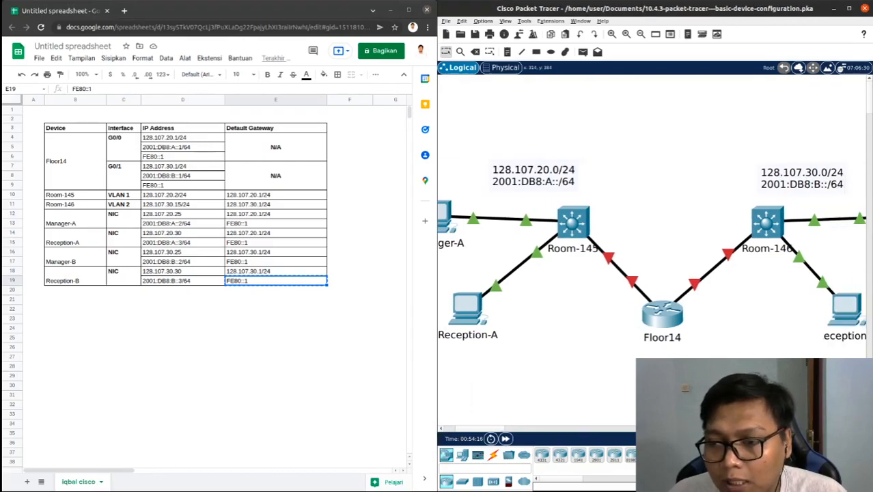
Enter interface configuration for GigabitEthernet 0/0 on the Floor14 router, keeping its CLI window clear of the addressing table
left_click(657, 314)
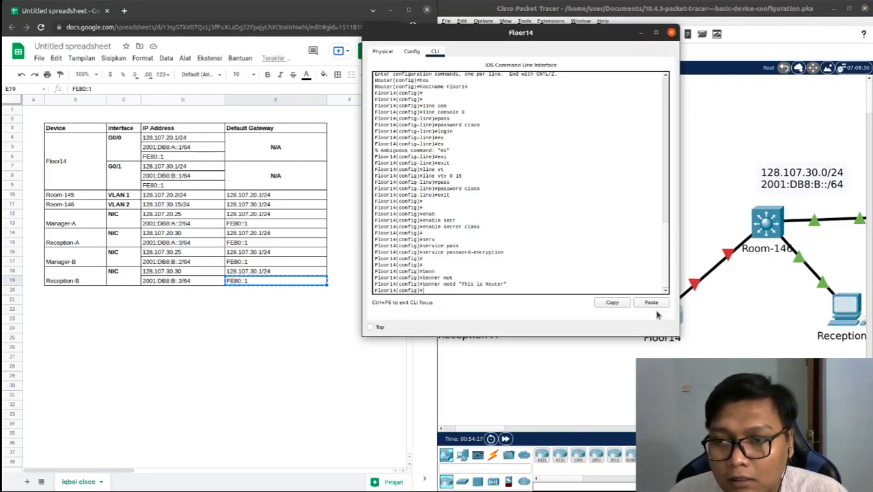
left_click(499, 276)
key("Return")
key("Return")
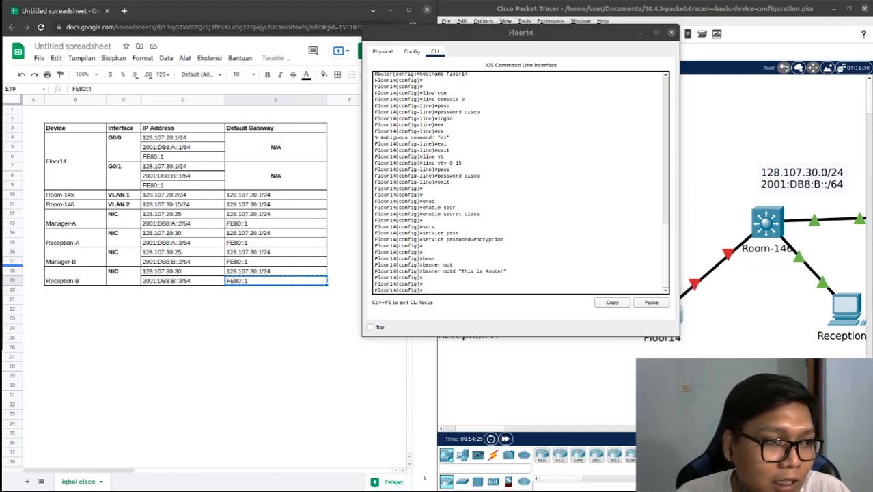
left_click(438, 288)
type("int")
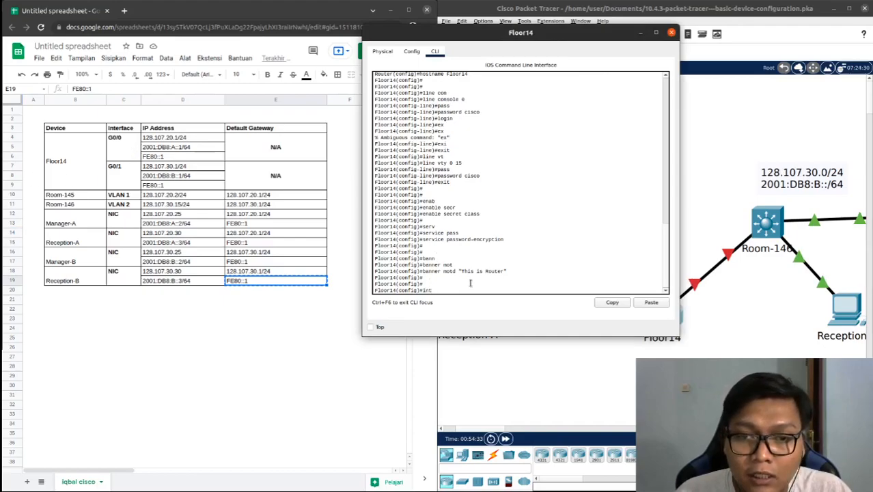
key("Tab")
type("gig")
key("Tab")
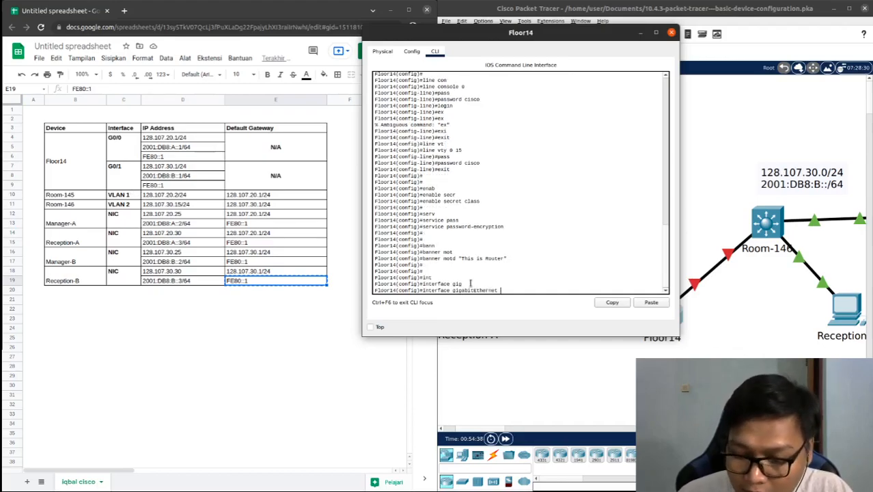
type("0/0")
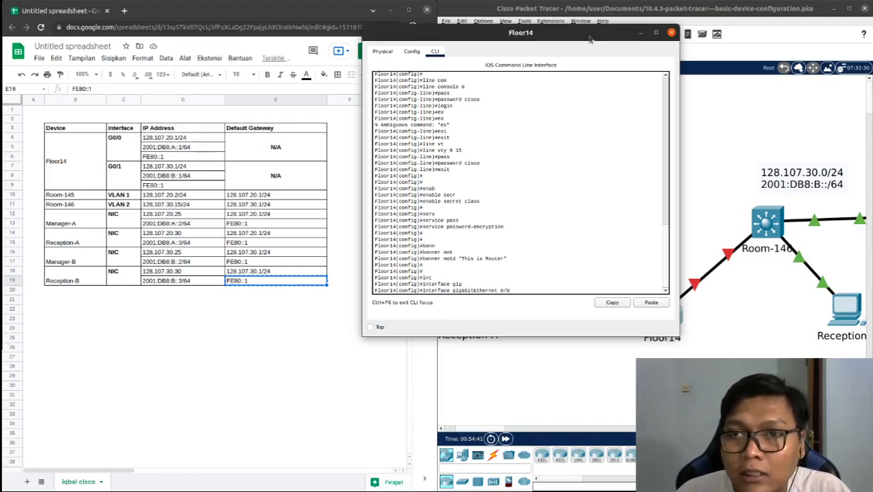
left_click_drag(591, 39, 455, 92)
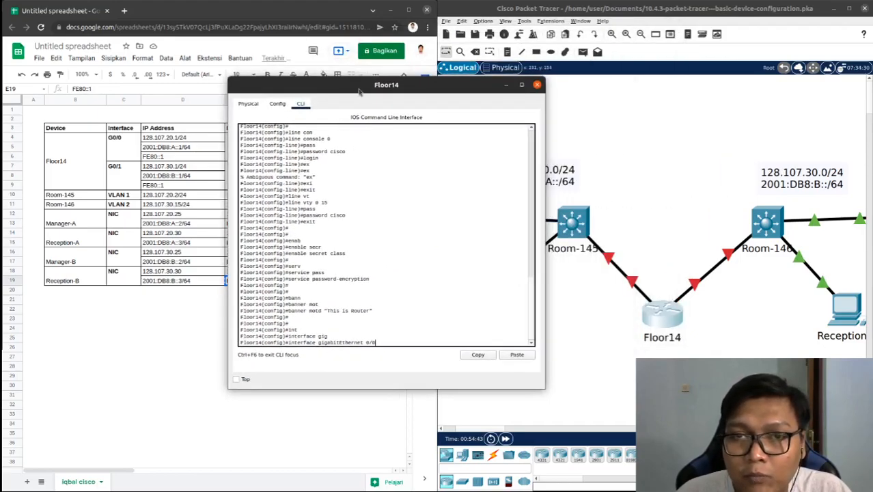
left_click_drag(360, 91, 551, 46)
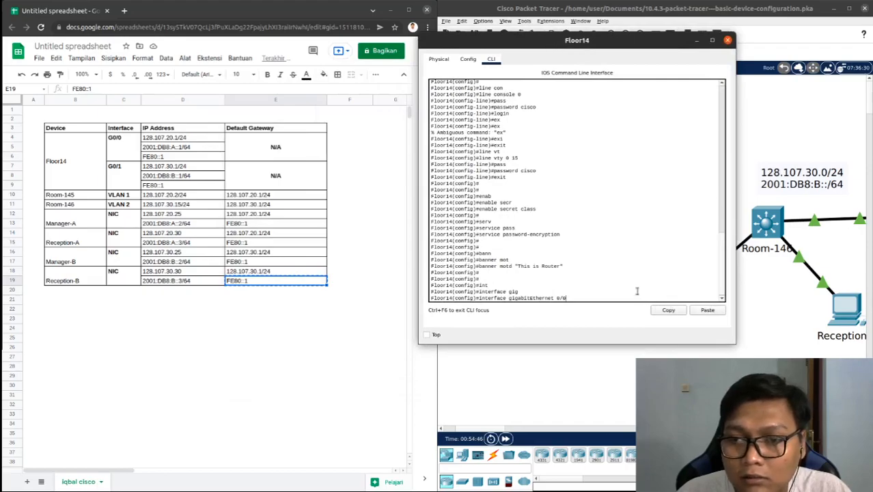
key("Return")
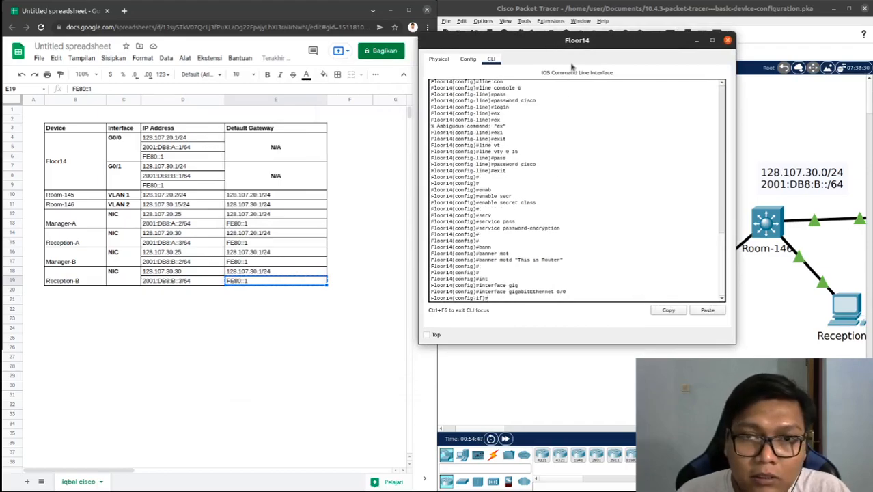
left_click_drag(578, 41, 597, 37)
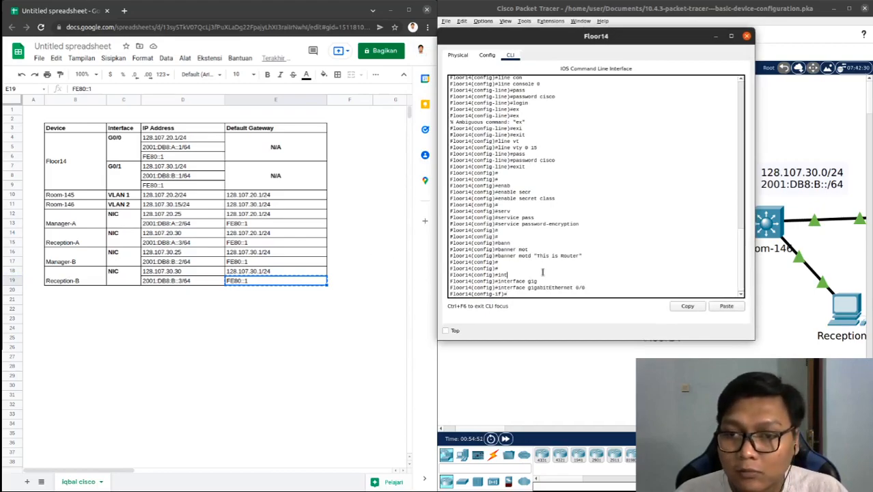
Assign IPv4 address 128.107.20.1 with mask 255.255.255.0 to Floor14's GigabitEthernet 0/0, copying the address from the addressing table
type("ip ad")
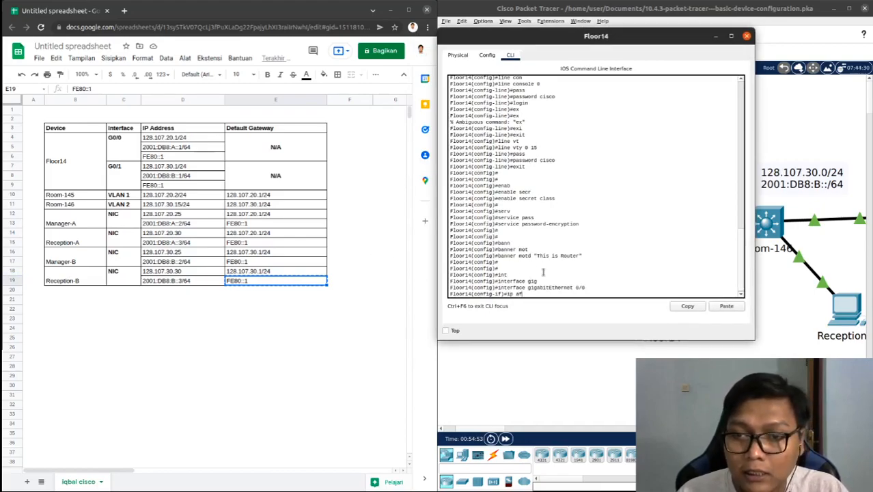
key("Tab")
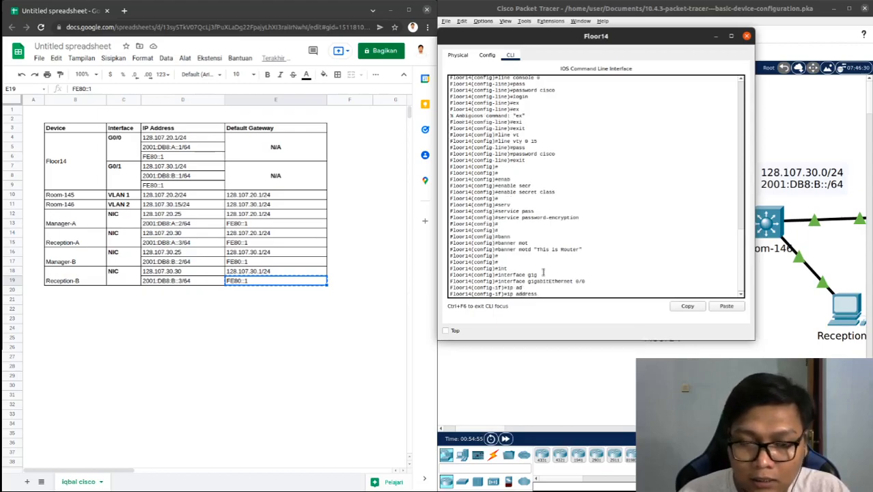
left_click(174, 142)
left_click(174, 140)
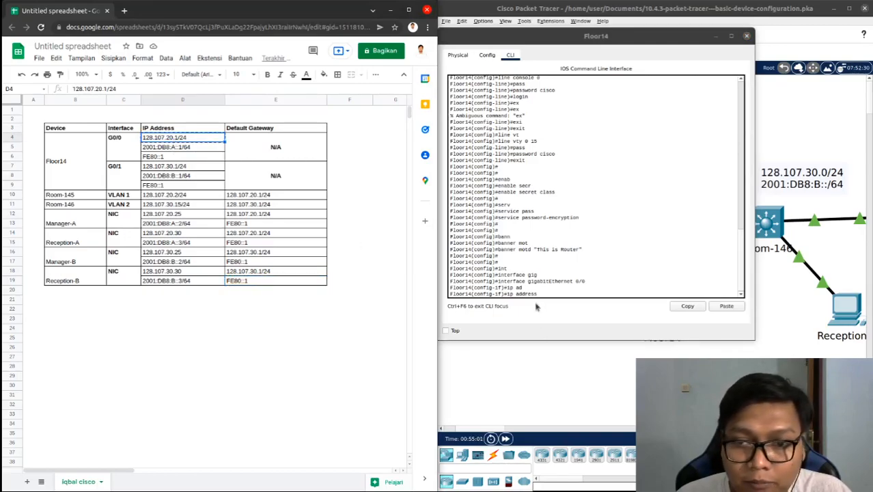
right_click(559, 297)
left_click(569, 309)
key("BackSpace")
key("BackSpace")
key("BackSpace")
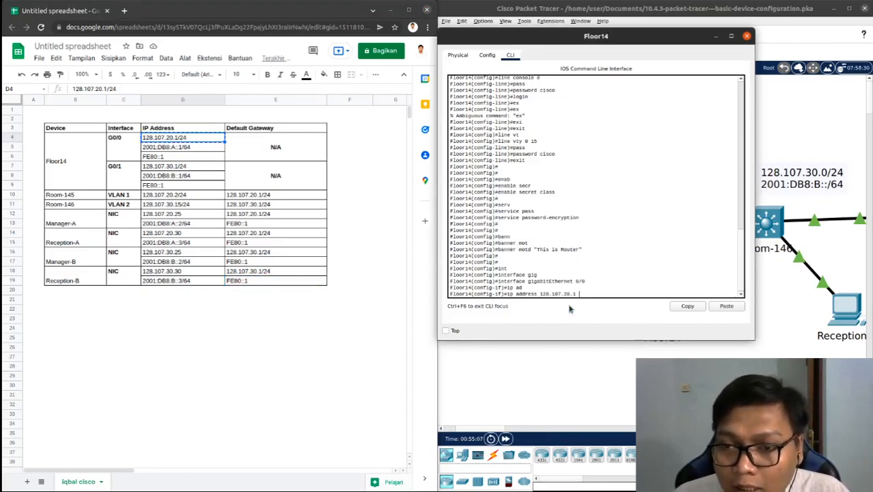
type("255.255.255.0")
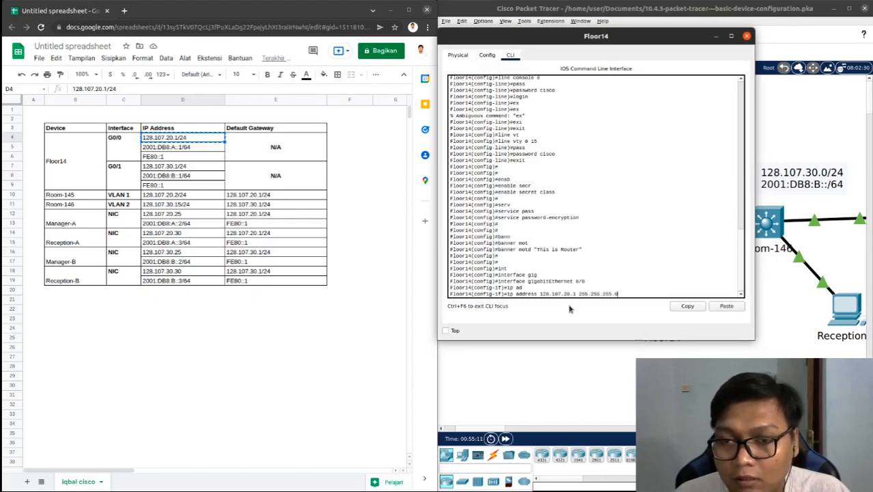
key("Return")
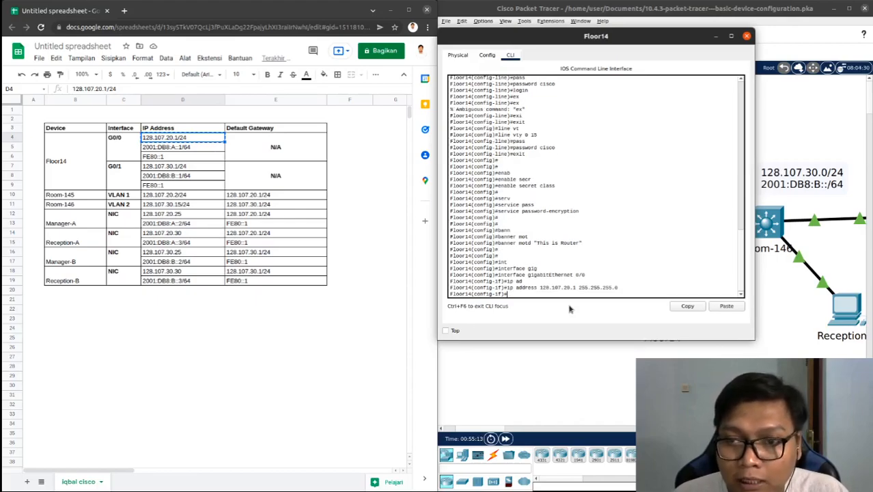
Enable Floor14's GigabitEthernet 0/0 interface with the no shutdown command
type("no shut")
key("Tab")
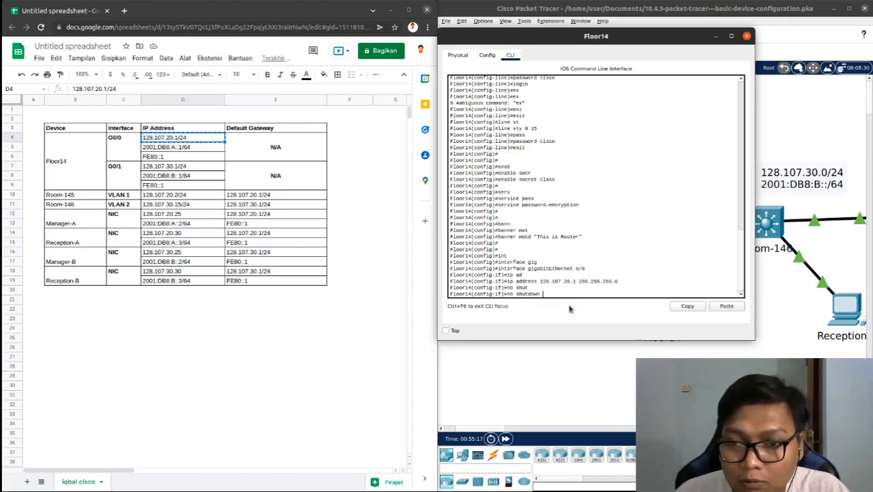
key("Return")
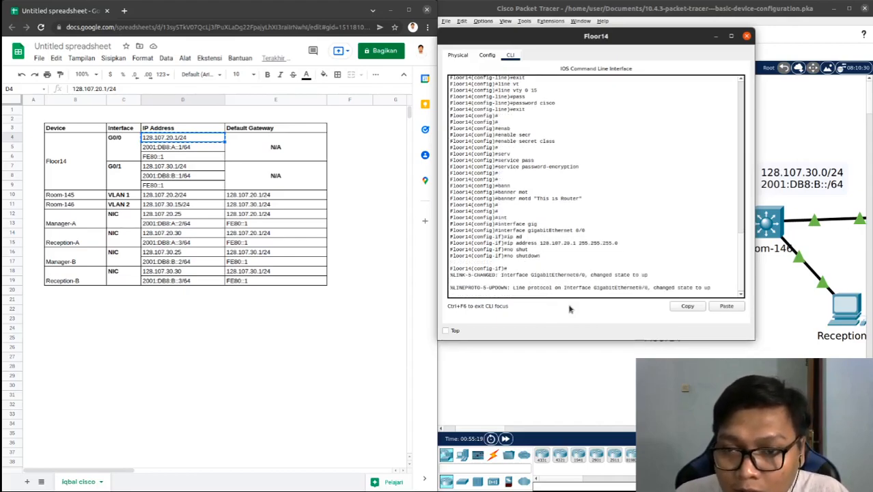
key("Return")
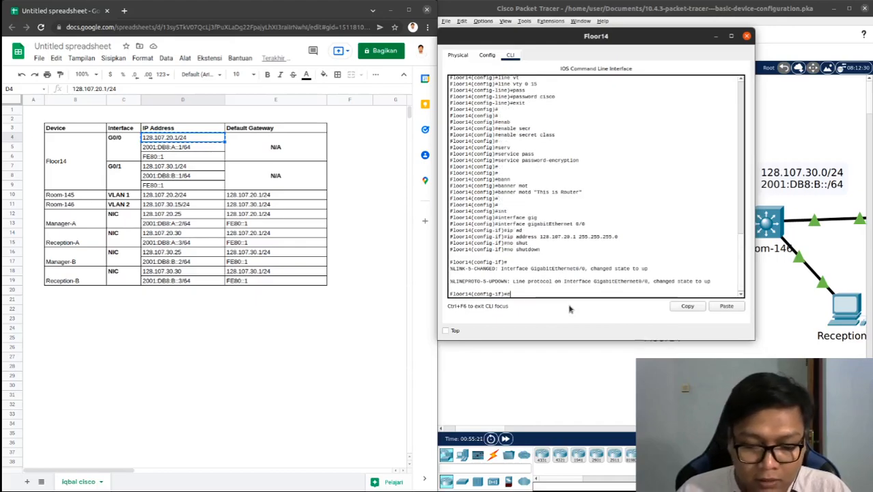
Assign IPv6 address 2001:DB8:A::1/64 to Floor14's GigabitEthernet 0/0, copying the address from the addressing table
type("ip")
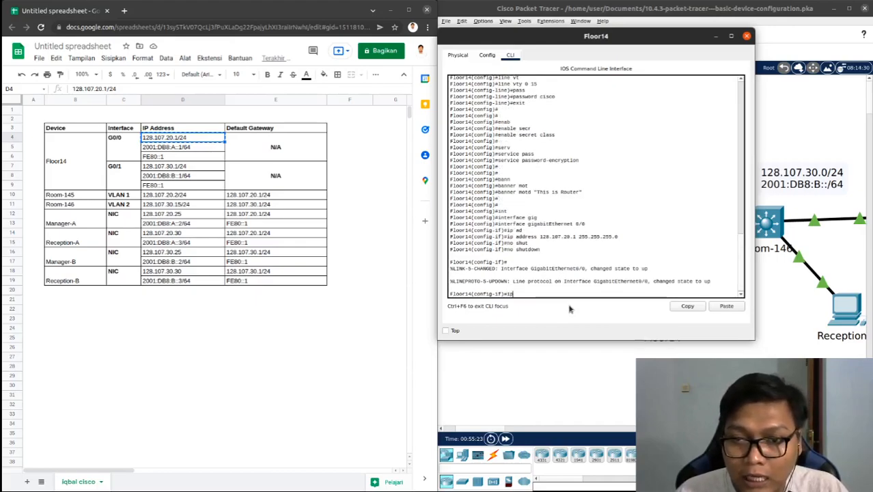
type("v")
key("Tab")
type("add")
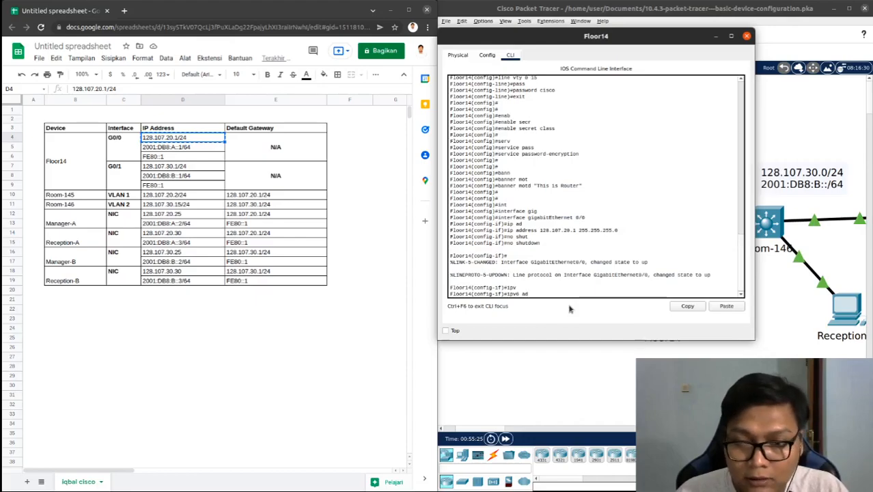
key("Tab")
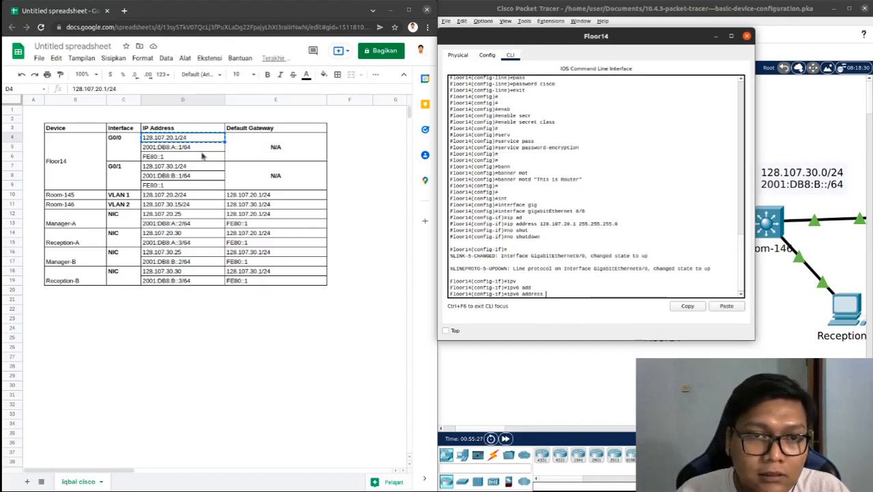
left_click(195, 149)
right_click(195, 149)
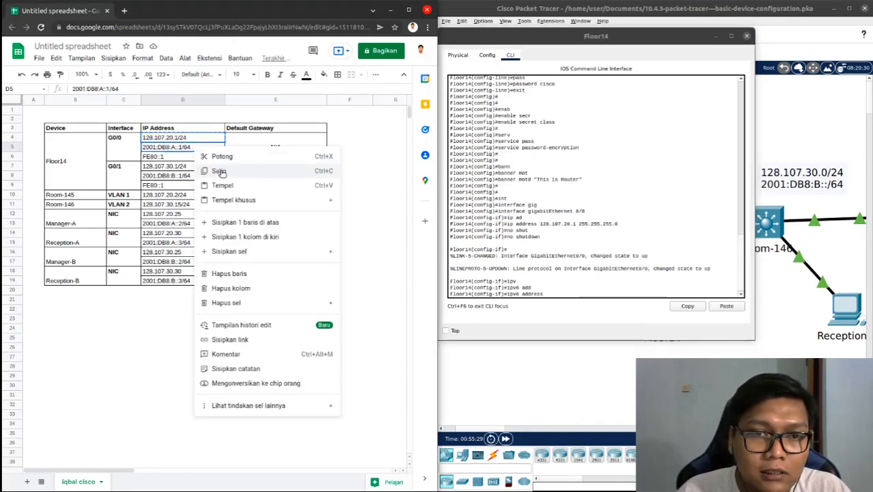
left_click(225, 171)
right_click(557, 296)
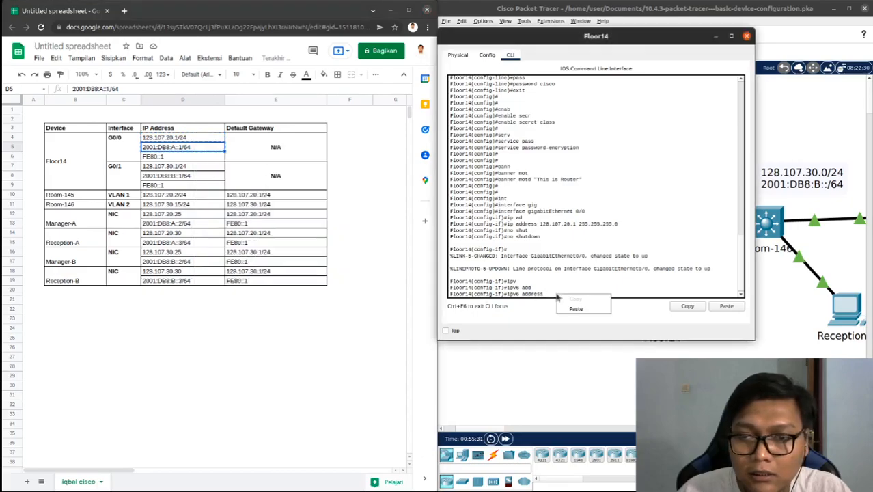
left_click(568, 310)
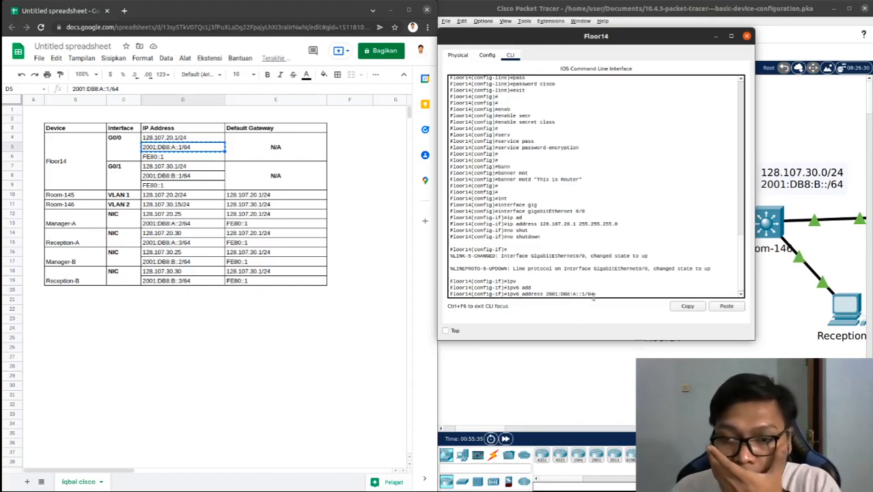
left_click_drag(596, 293, 590, 294)
left_click(600, 292)
key("Return")
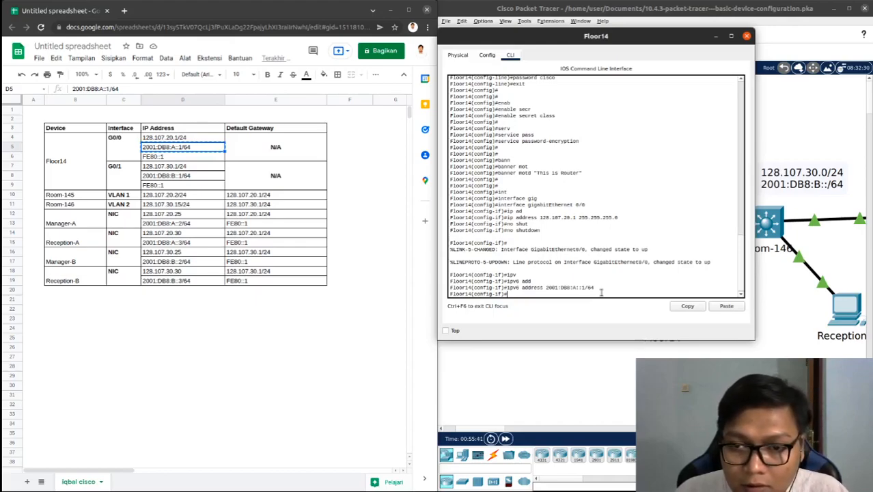
Set FE80::1 as the IPv6 link-local address of Floor14's GigabitEthernet 0/0, copying it from the addressing table
type("ipv")
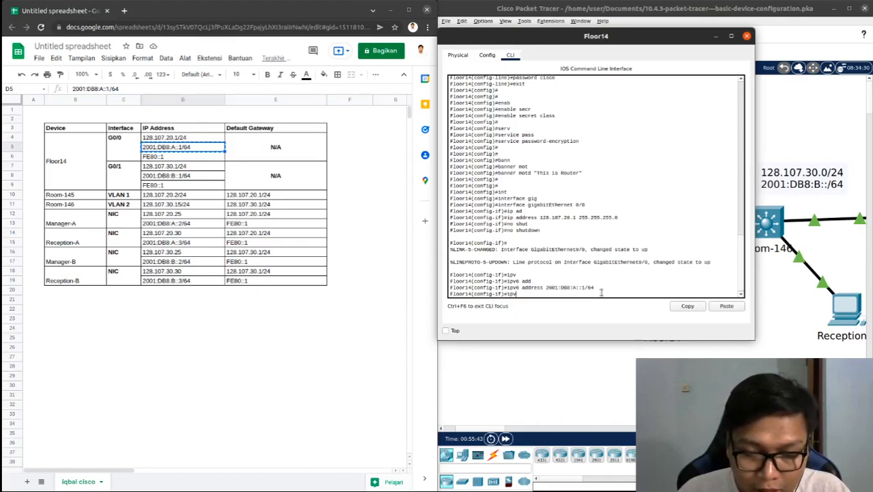
key("Tab")
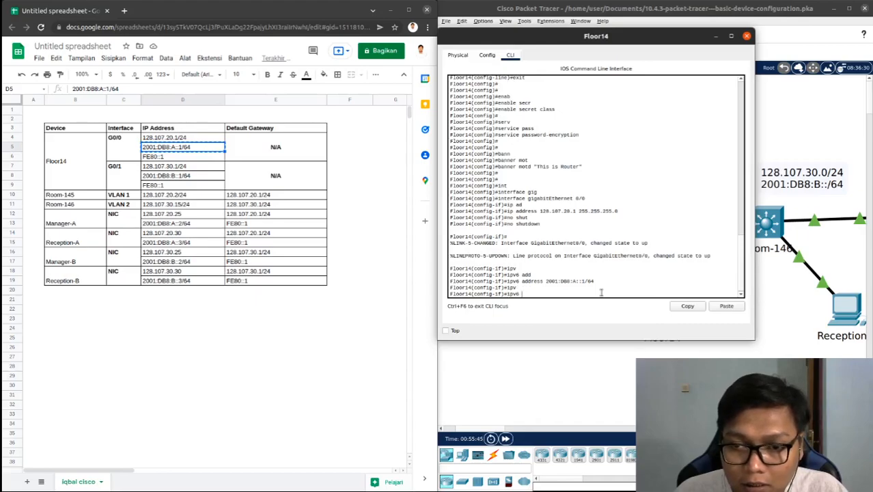
type("add")
key("Tab")
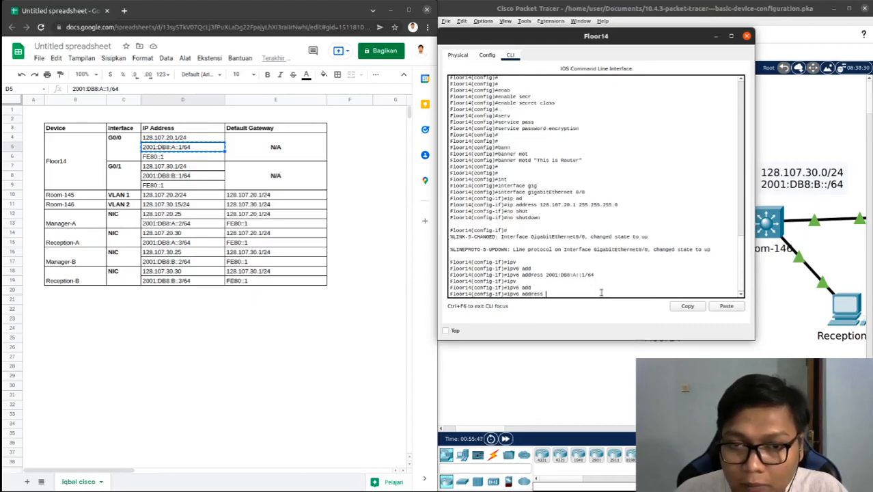
left_click(190, 160)
left_click(188, 158)
key("ctrl+c")
left_click(553, 294)
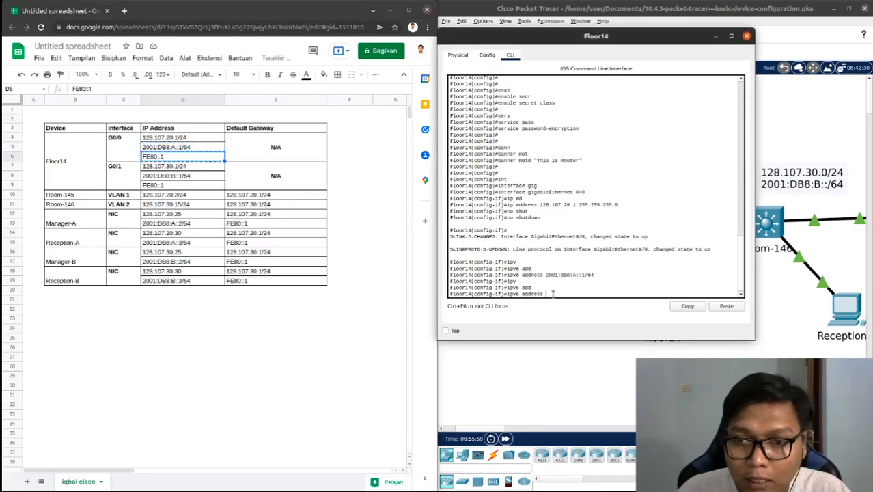
right_click(555, 294)
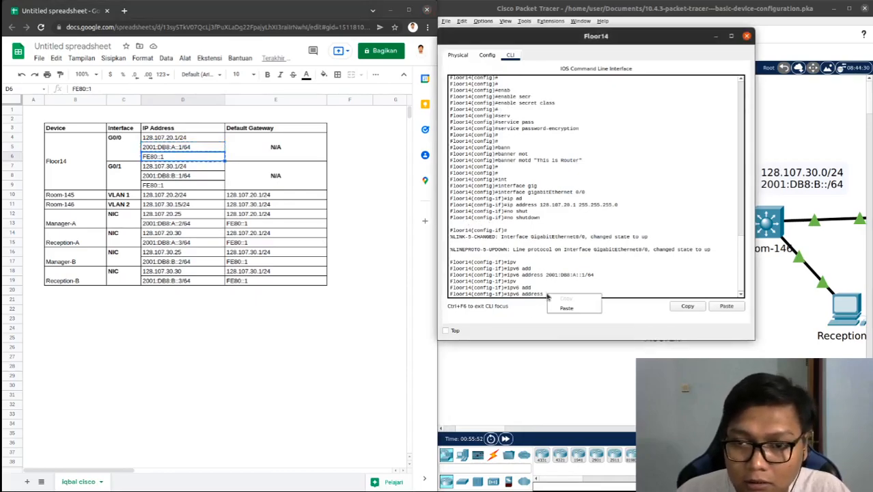
left_click(571, 308)
type("lin")
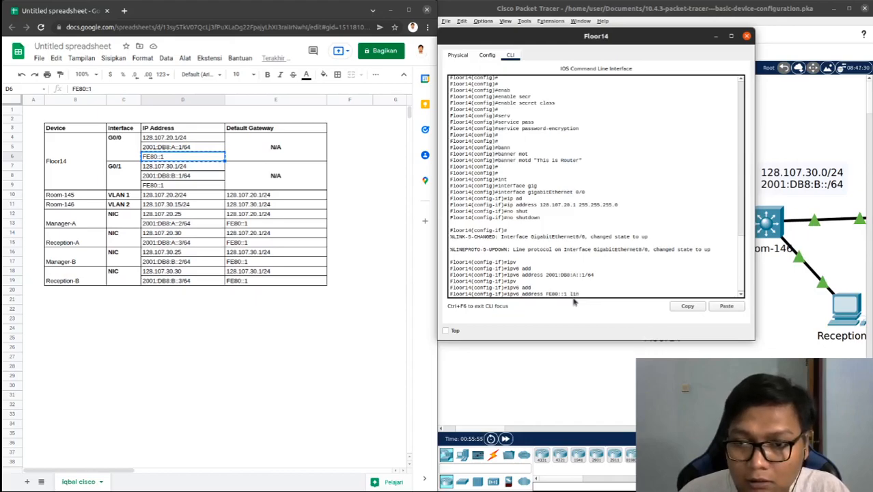
key("Tab")
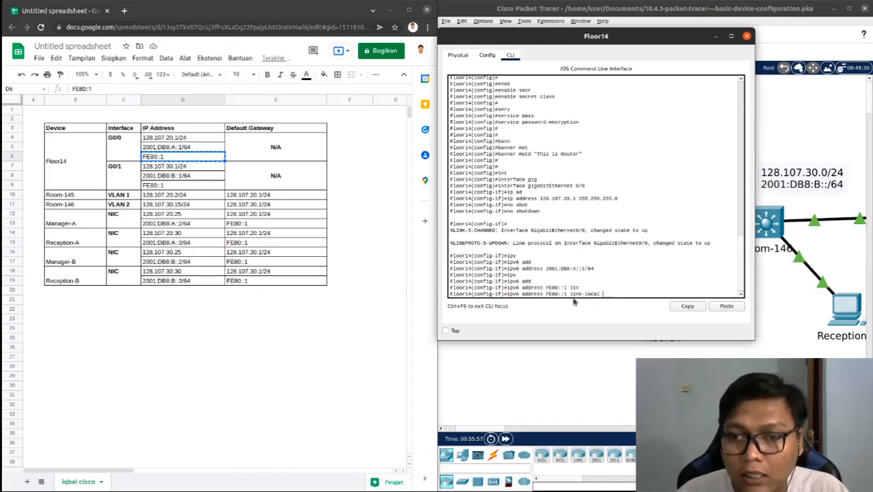
key("Return")
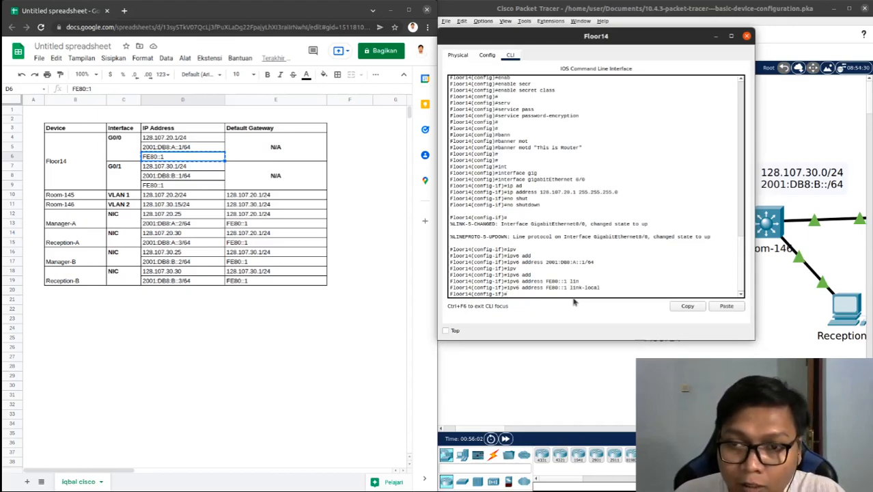
Exit the GigabitEthernet 0/0 configuration and enter interface configuration for GigabitEthernet 0/1 on Floor14
type("exit")
key("BackSpace")
key("BackSpace")
key("BackSpace")
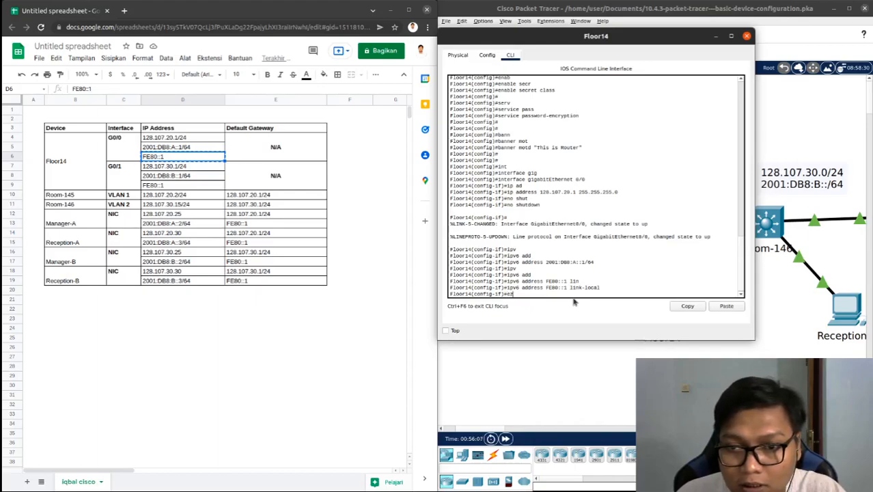
key("Tab")
key("Return")
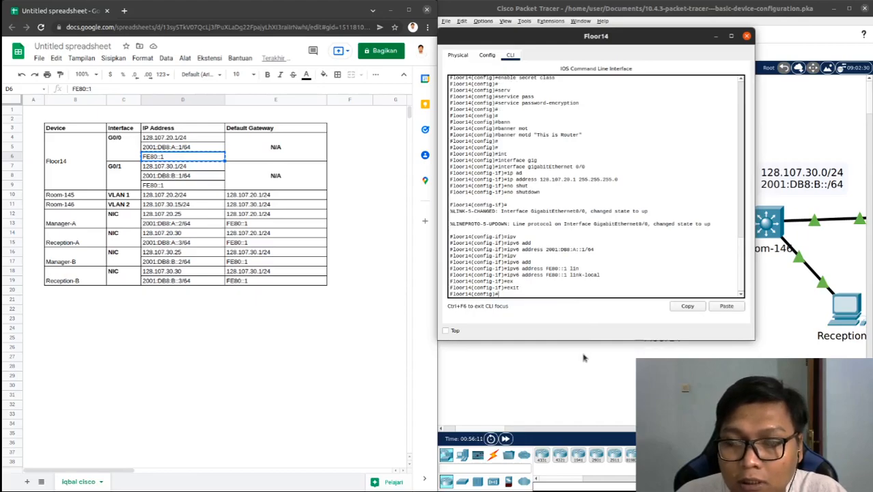
type("inter")
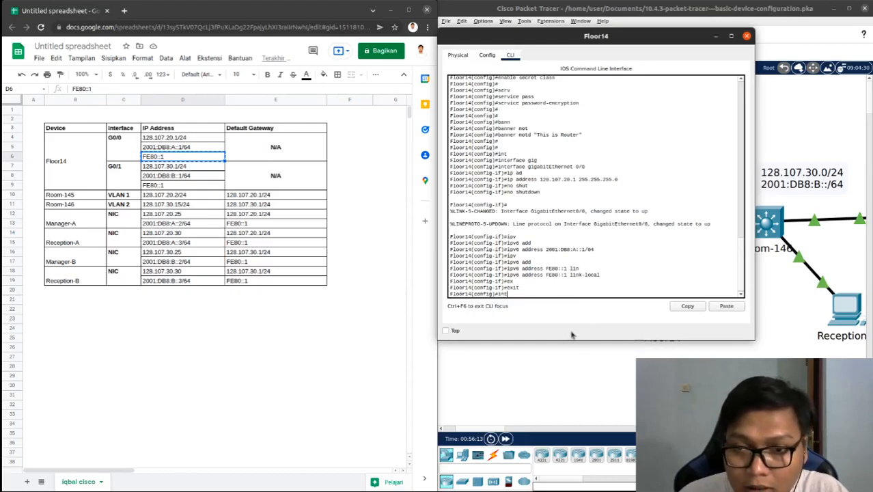
key("Tab")
type("gi")
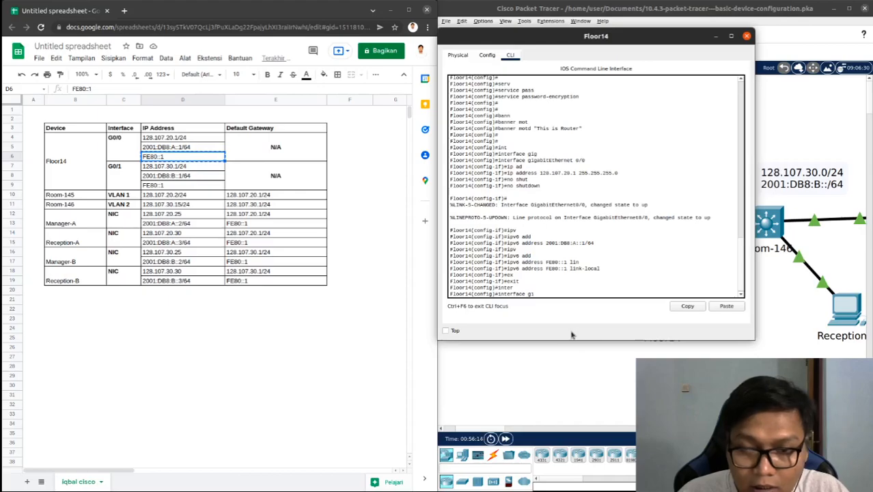
key("Tab")
type("0/1")
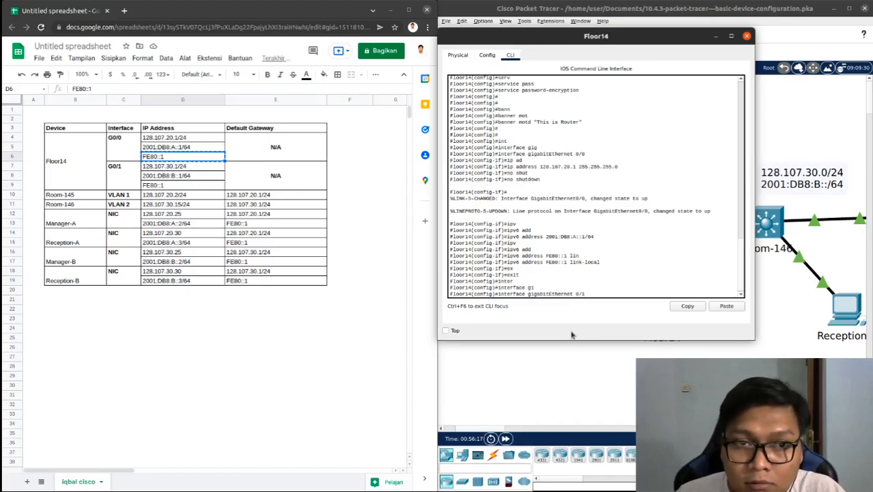
key("Return")
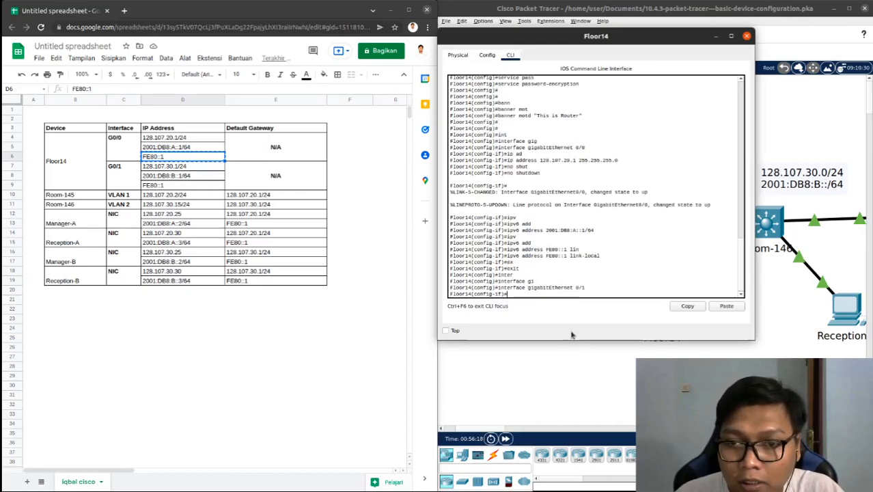
Assign IPv4 address 128.107.30.1 with mask 255.255.255.0 to Floor14's GigabitEthernet 0/1, copying the address from the addressing table
type("ip ad")
key("Tab")
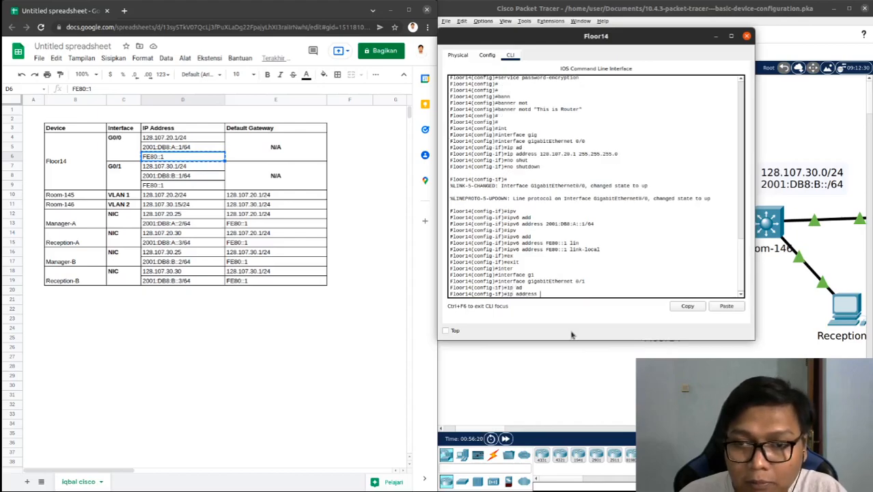
left_click(197, 167)
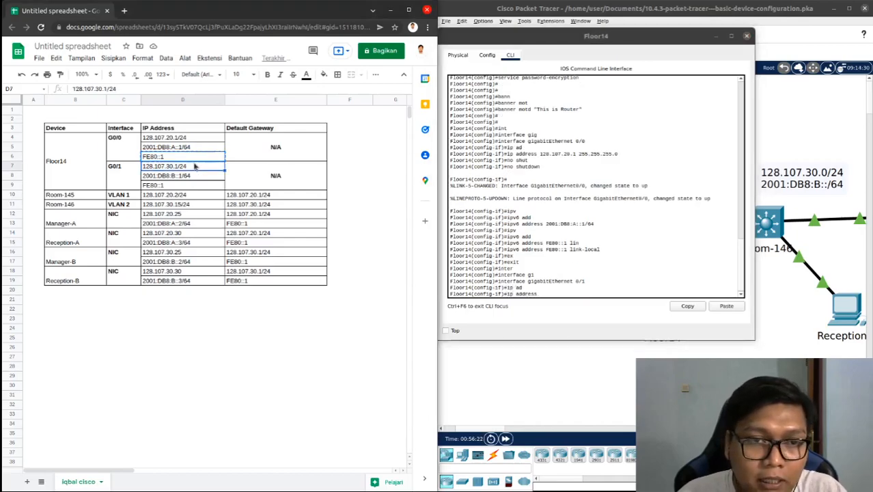
right_click(211, 177)
left_click(217, 185)
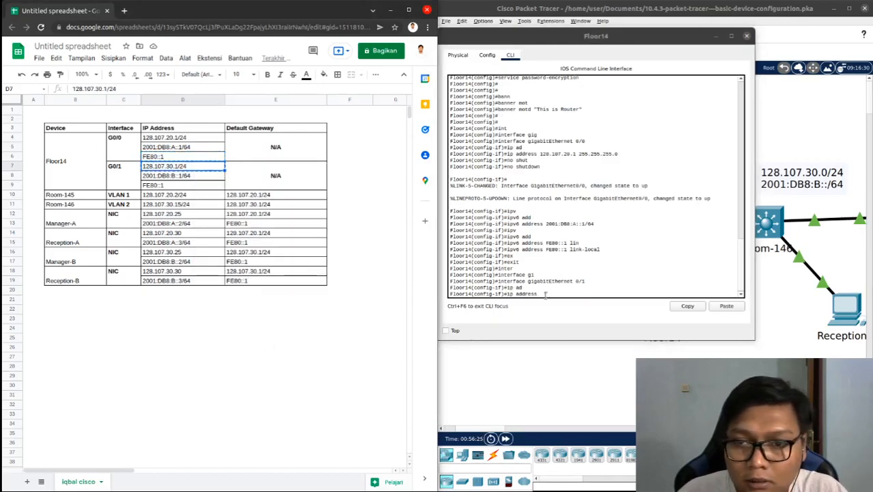
right_click(548, 297)
left_click(559, 308)
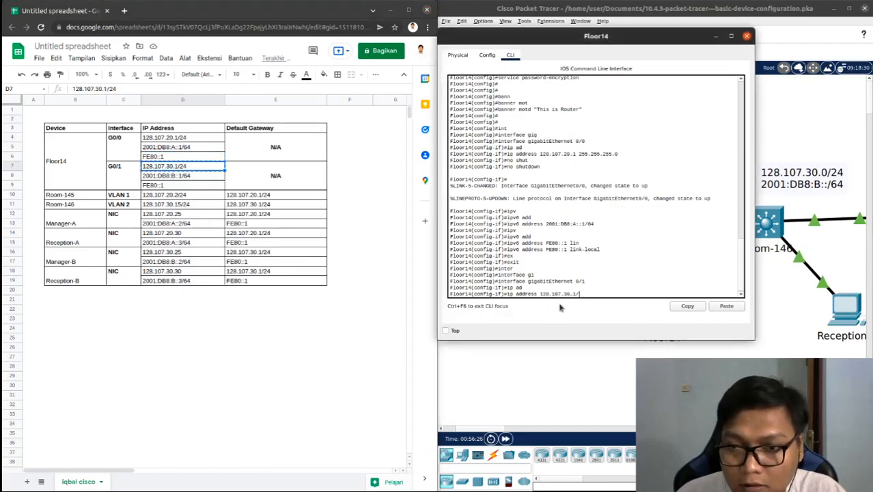
type("255.255")
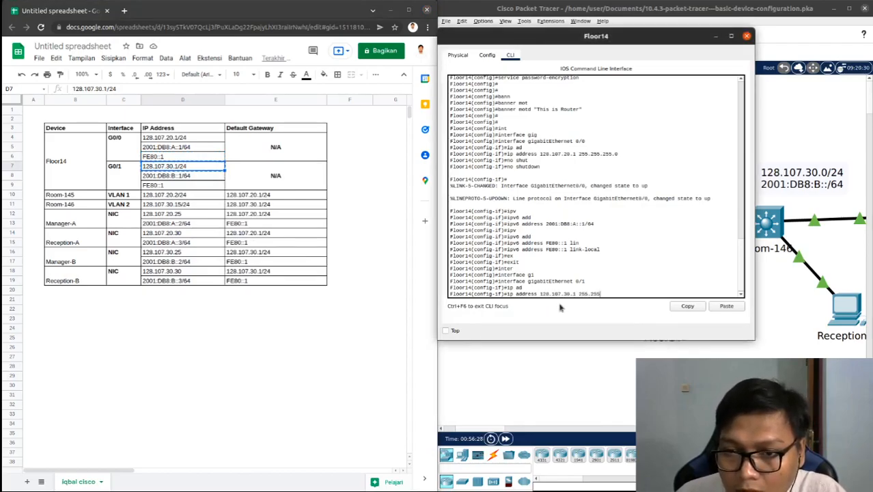
type(".255.0")
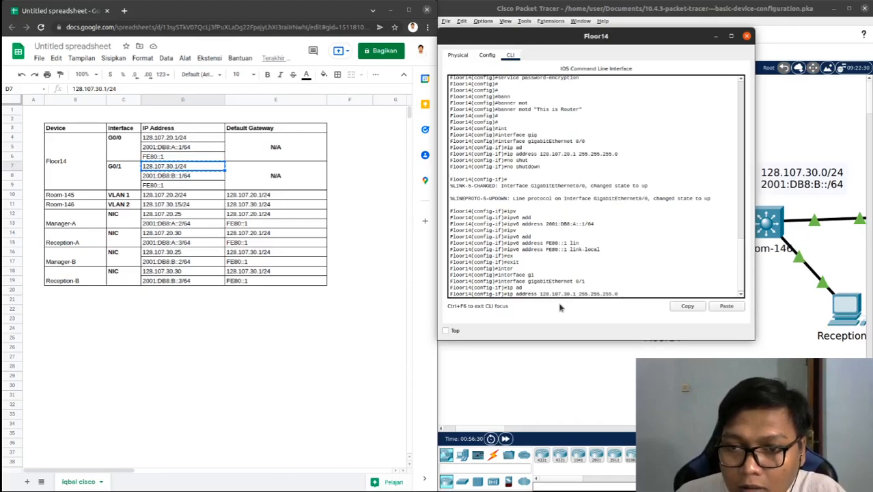
key("Return")
Enable Floor14's GigabitEthernet 0/1 interface with the no shutdown command
type("no sh")
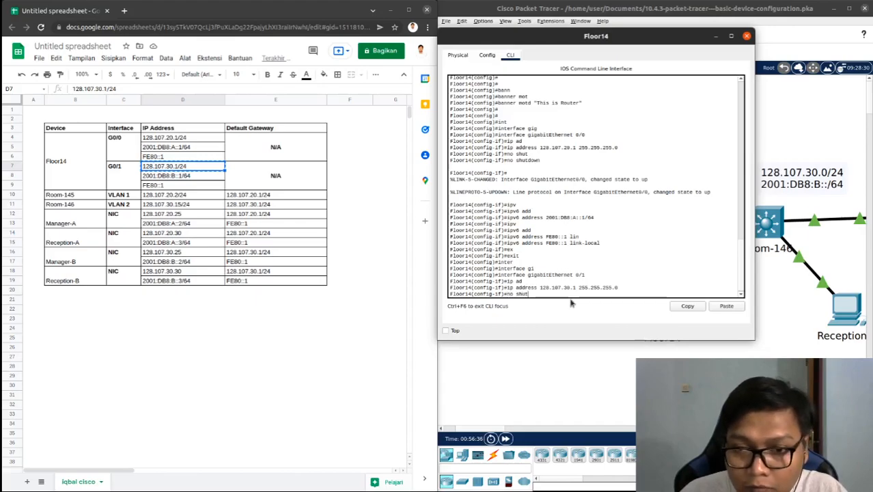
type("ut")
key("Tab")
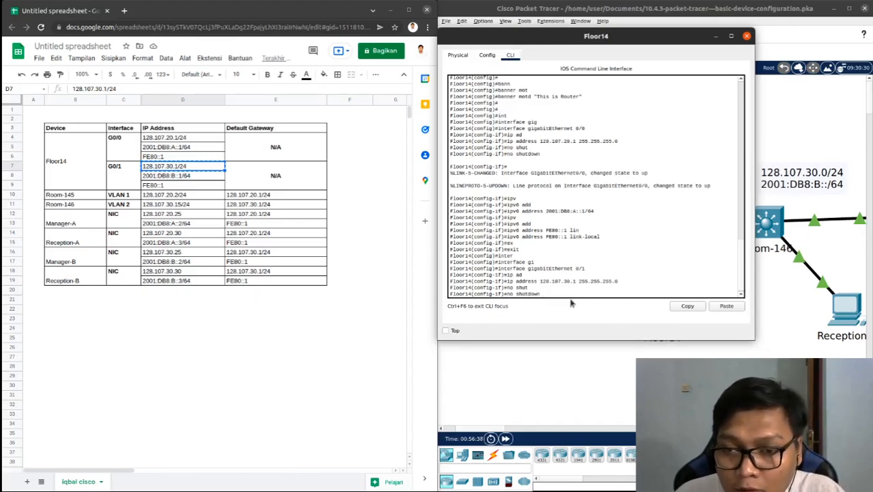
key("Return")
Assign IPv6 address 2001:DB8:B::1/64 to Floor14's GigabitEthernet 0/1, copying the address from the addressing table
type("ipv")
key("Tab")
type("add")
key("Tab")
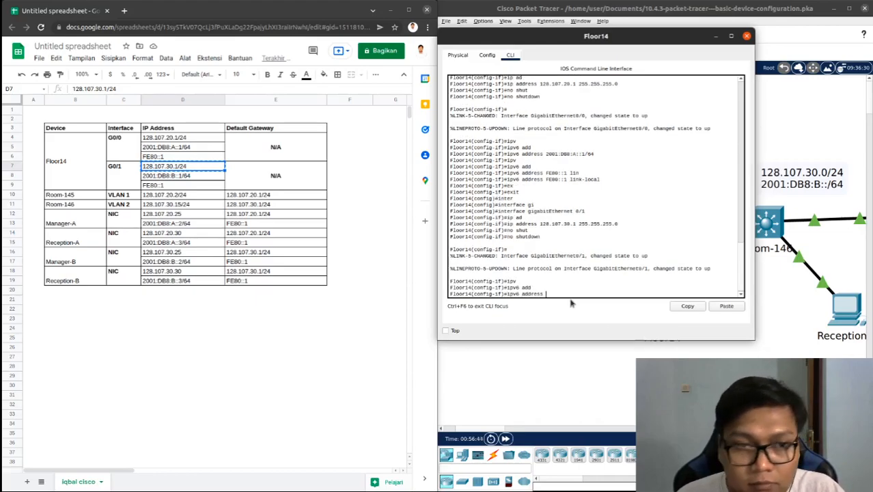
right_click(196, 178)
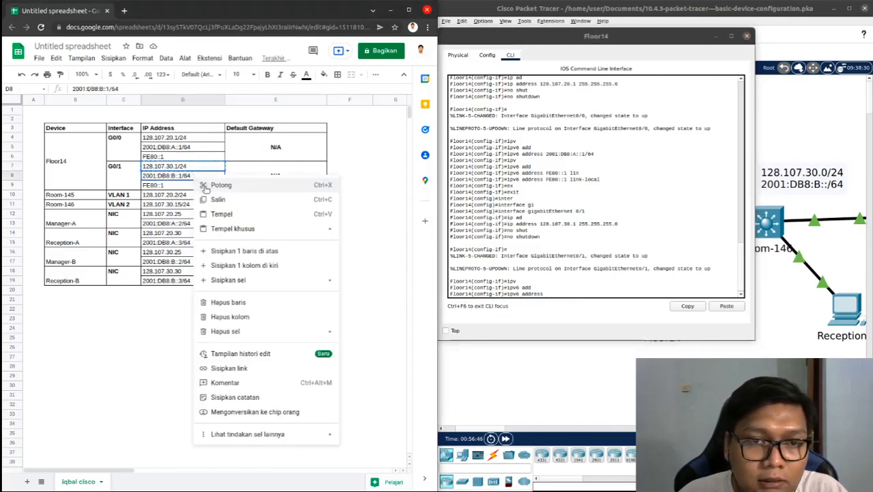
left_click(217, 198)
right_click(583, 298)
left_click(598, 307)
key("Return")
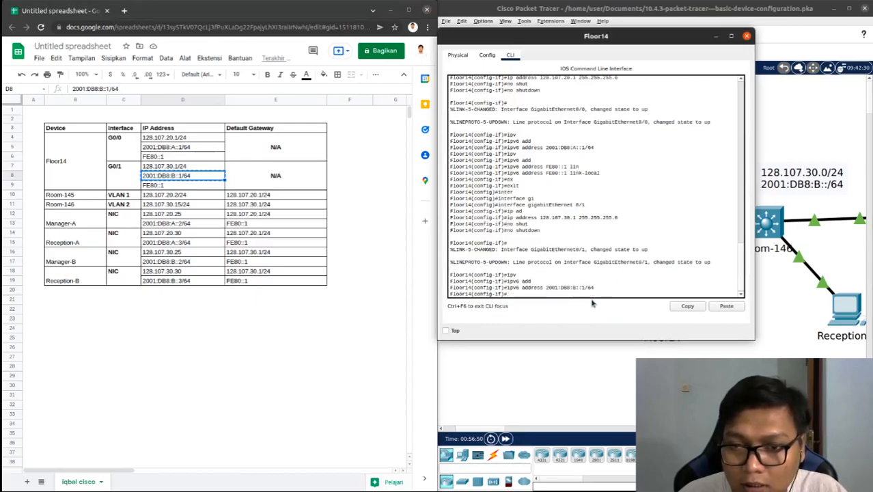
Assign link-local IPv6 address FE80::1 to Floor14's GigabitEthernet 0/1, copying the address from the addressing table
type("ipv")
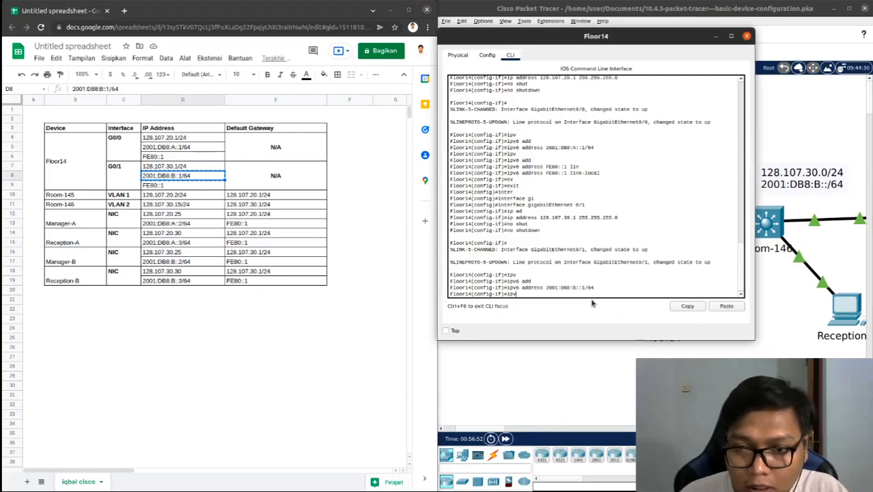
key("Tab")
type("add")
key("Tab")
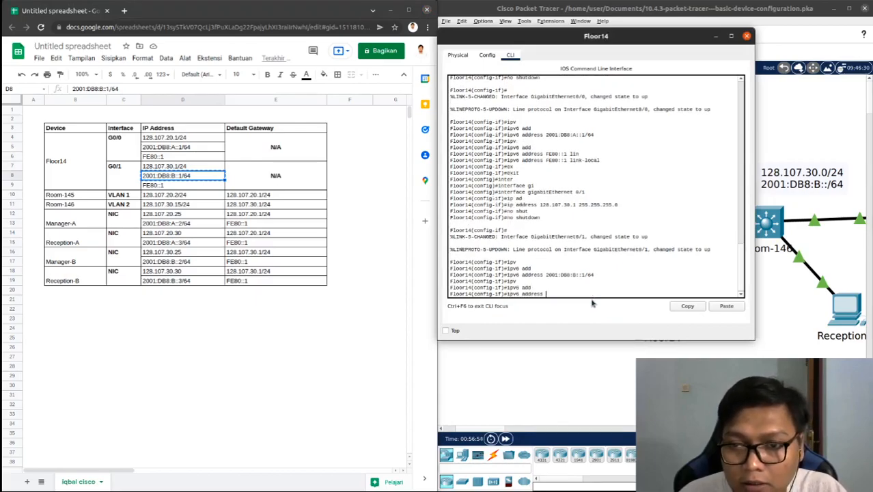
left_click(181, 185)
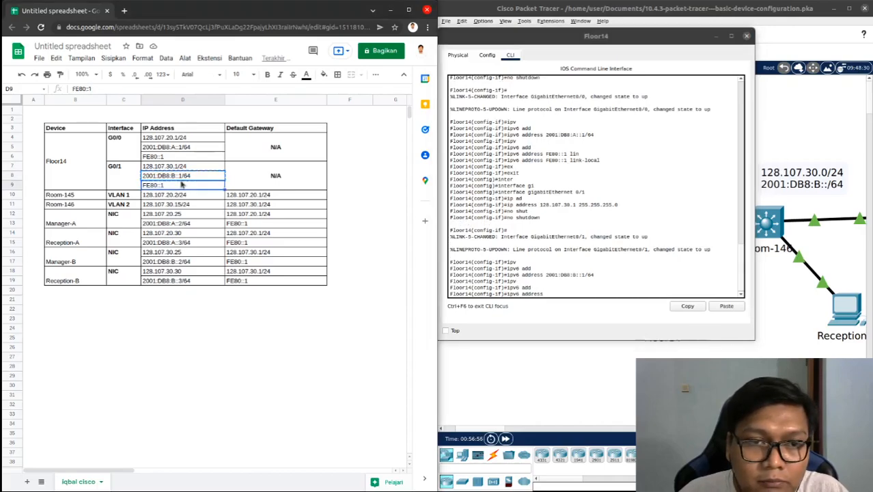
right_click(182, 185)
left_click(208, 206)
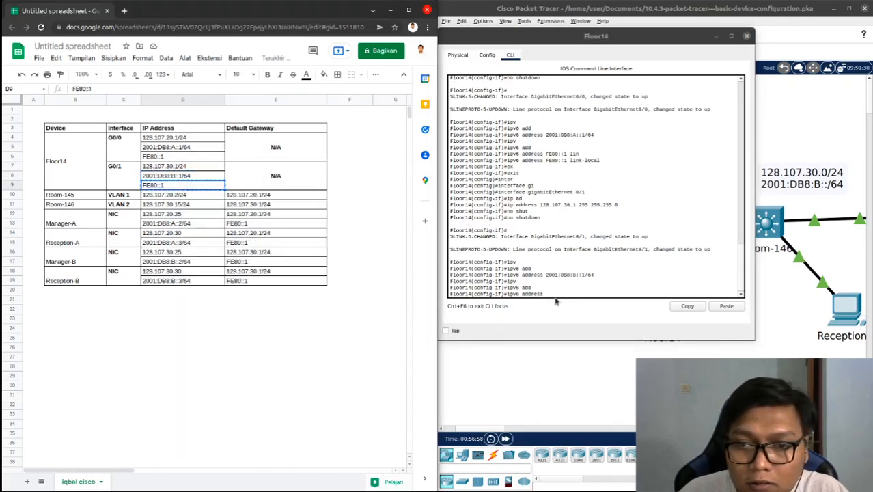
right_click(556, 302)
left_click(565, 307)
type("li")
key("Tab")
key("Return")
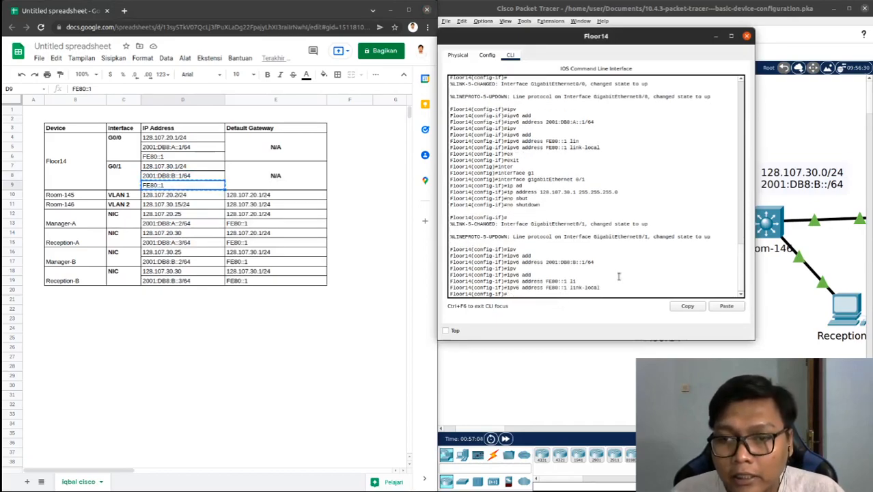
Issue no shutdown again on Floor14's GigabitEthernet 0/1 after the IPv6 addressing
type("no")
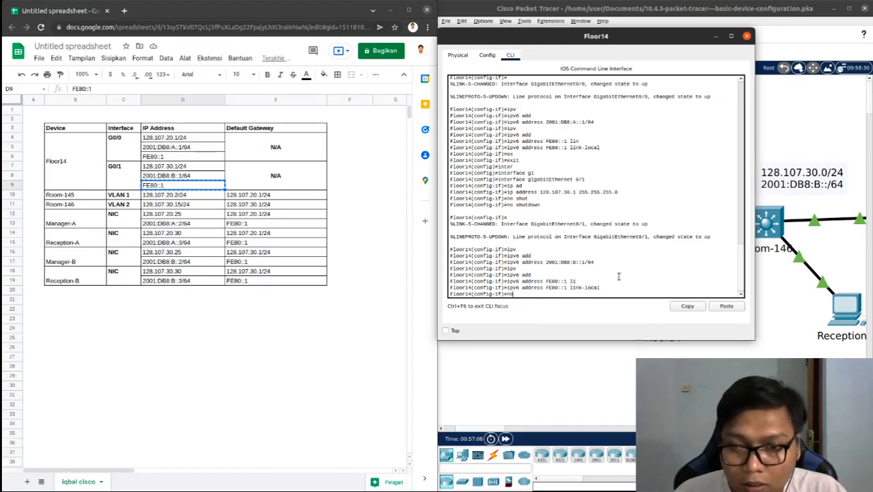
type(" shut")
key("Tab")
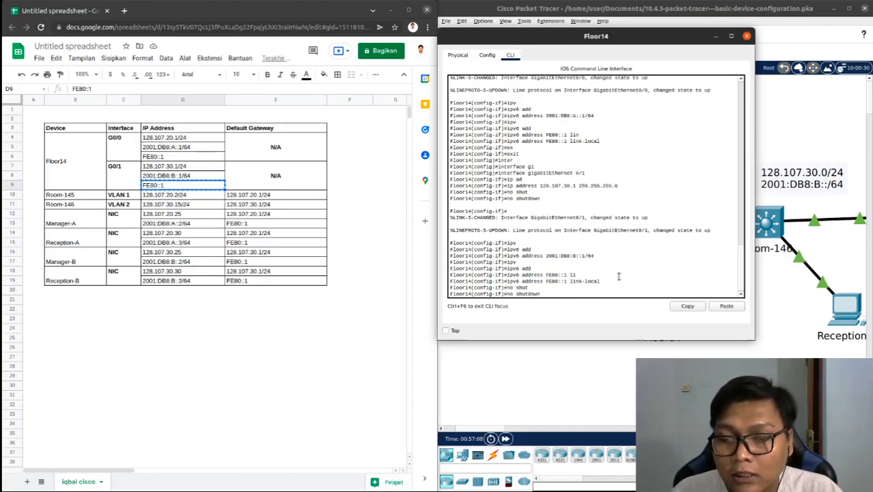
key("Return")
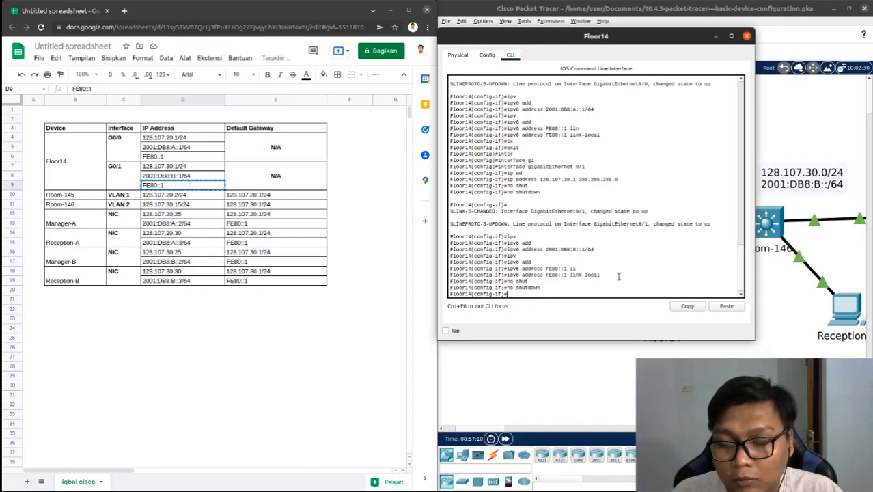
Exit interface and global configuration on Floor14 back to privileged EXEC mode
type("exit")
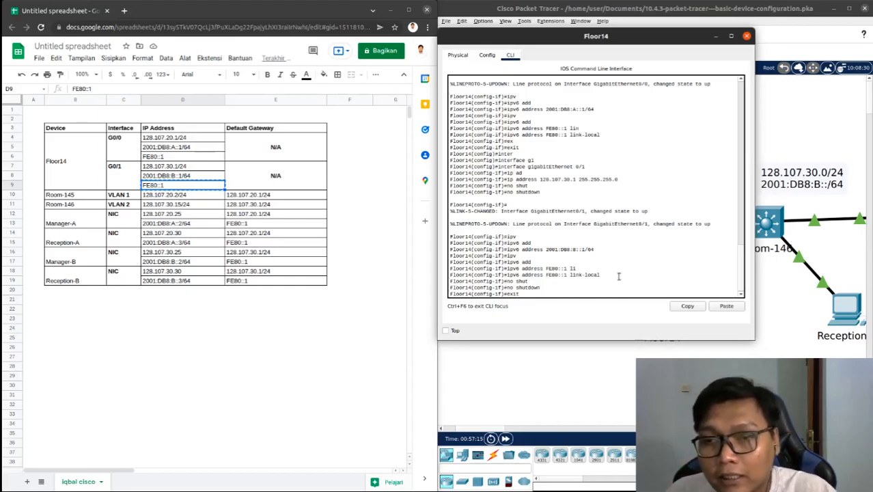
key("Return")
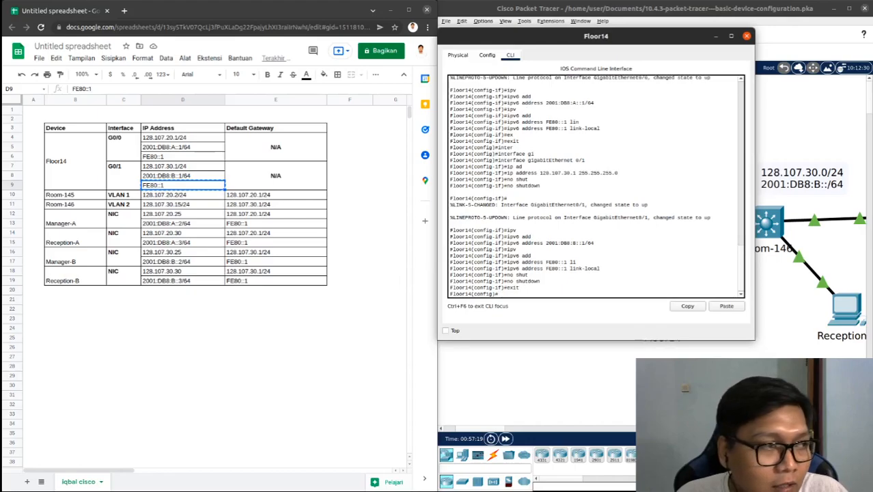
left_click(557, 290)
type("exit")
key("Return")
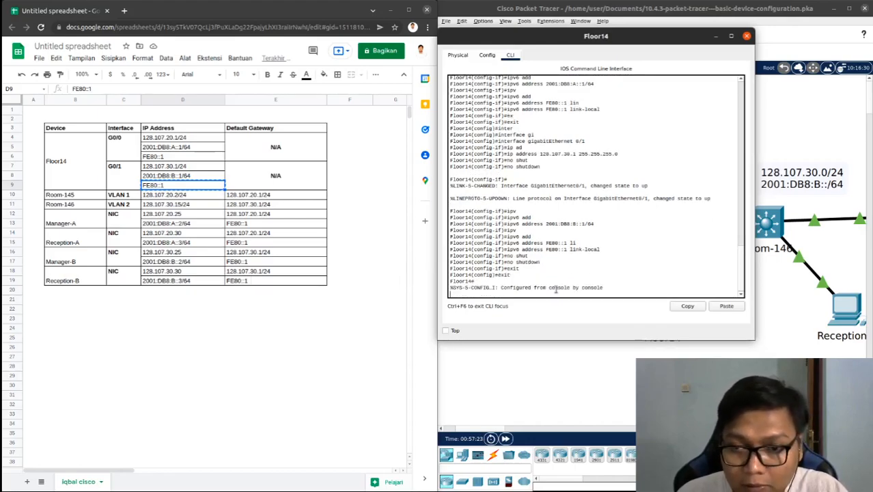
key("Return")
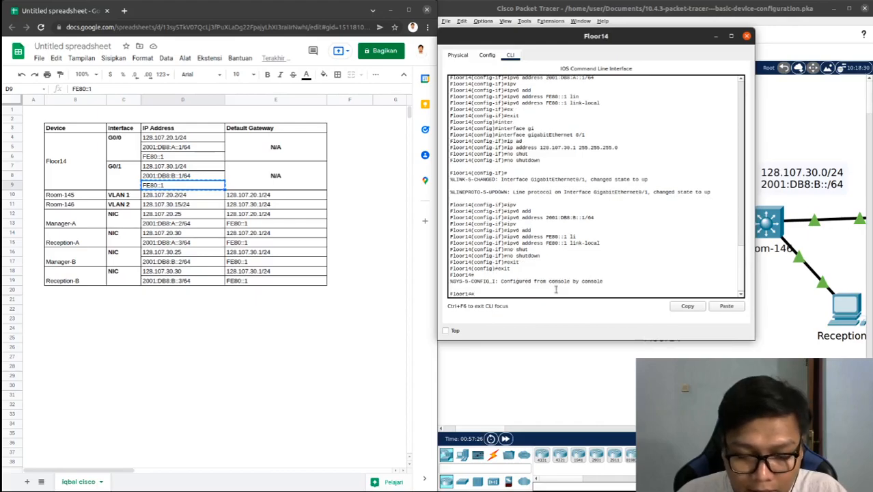
Check the IPv4 addresses and status of Floor14's interfaces with show ip interface brief
type("ip")
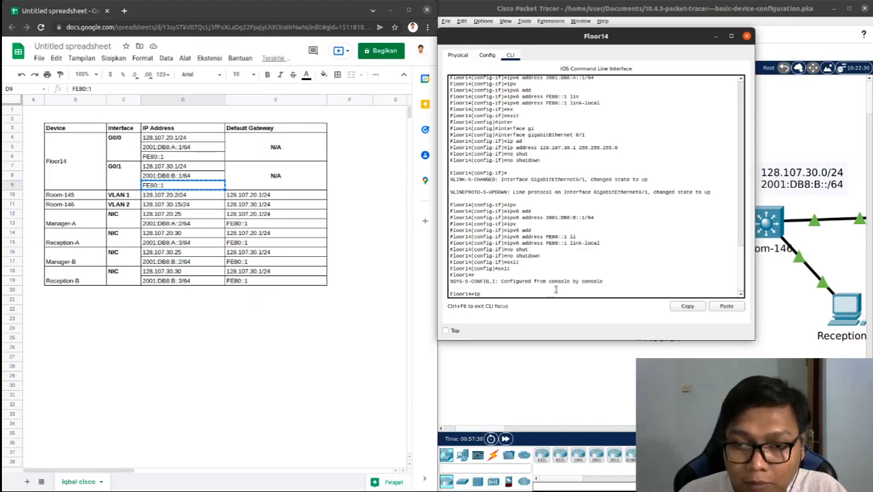
key("BackSpace")
key("BackSpace")
type("show ip")
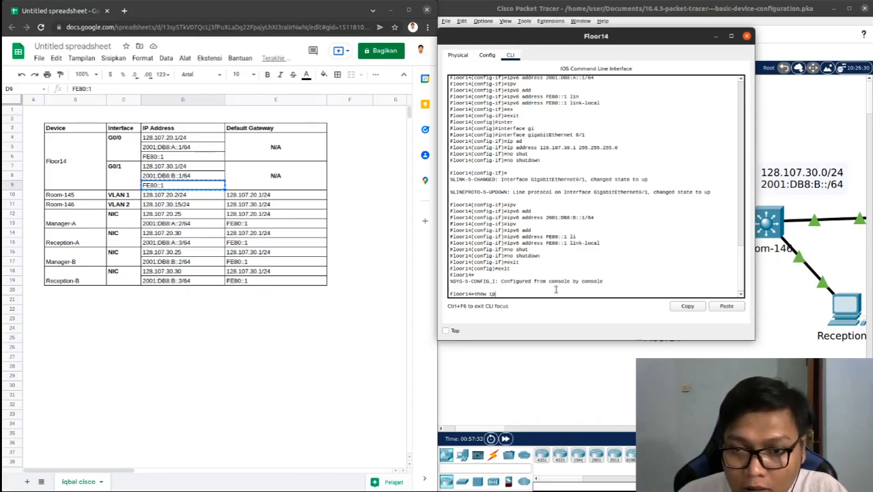
type(" int")
key("Tab")
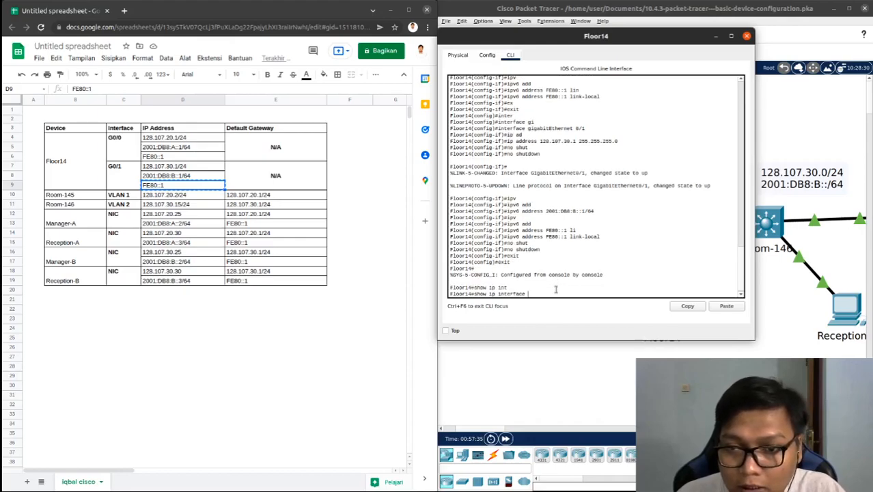
type("bri")
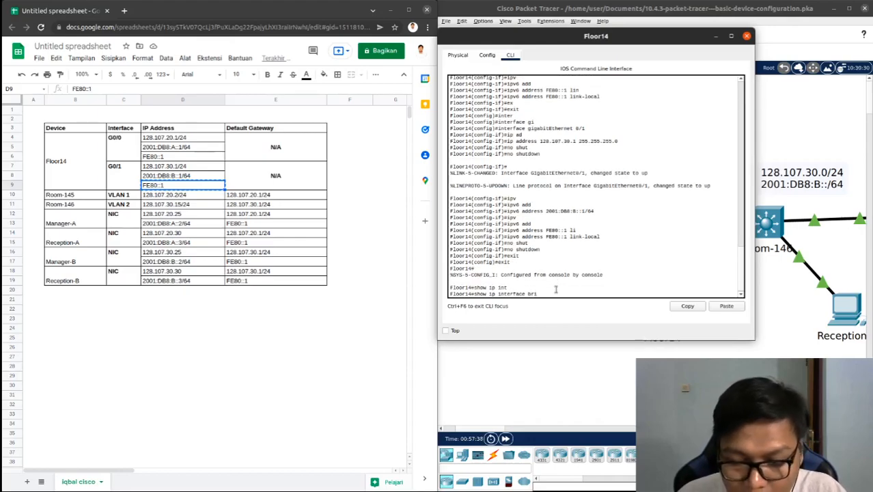
key("Tab")
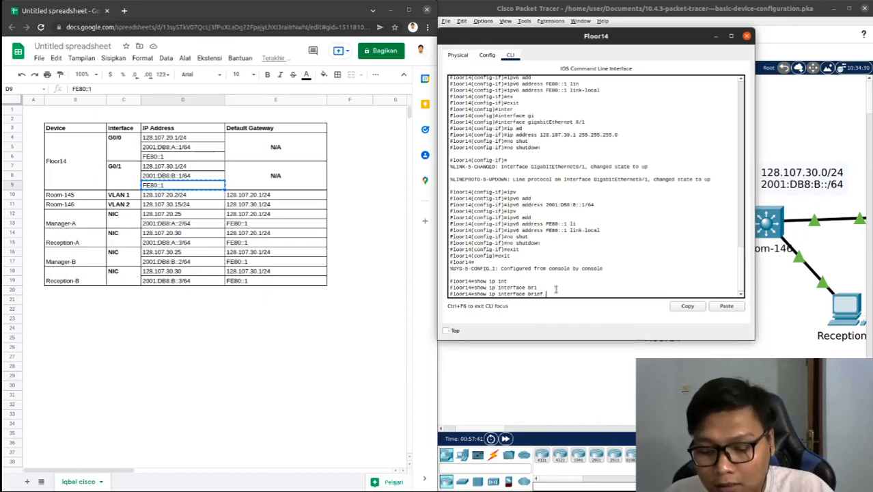
key("Return")
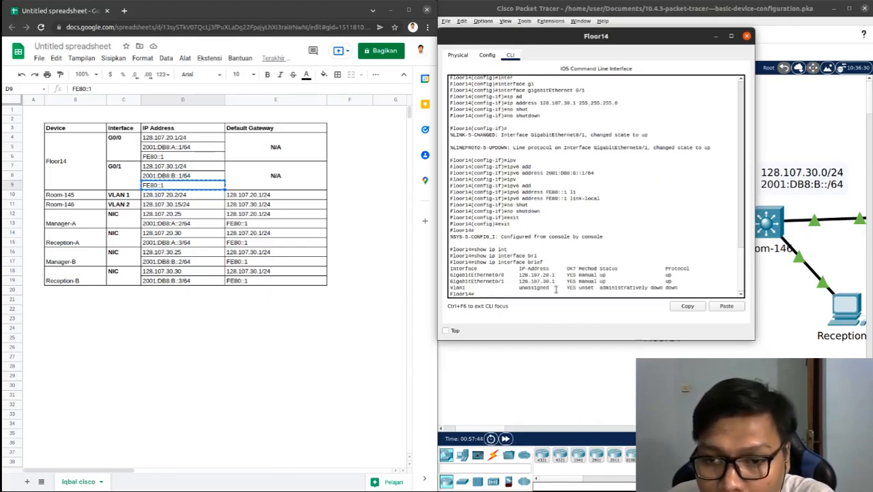
scroll(556, 286, "down", 1)
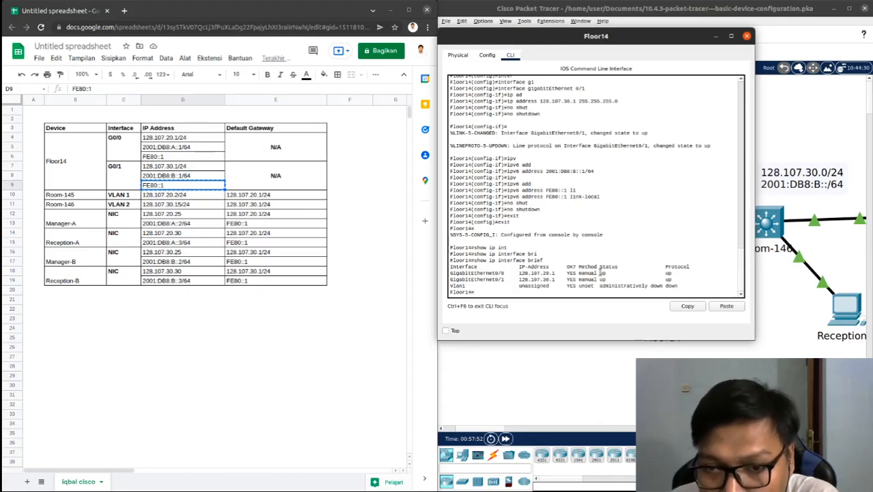
key("Return")
key("Return")
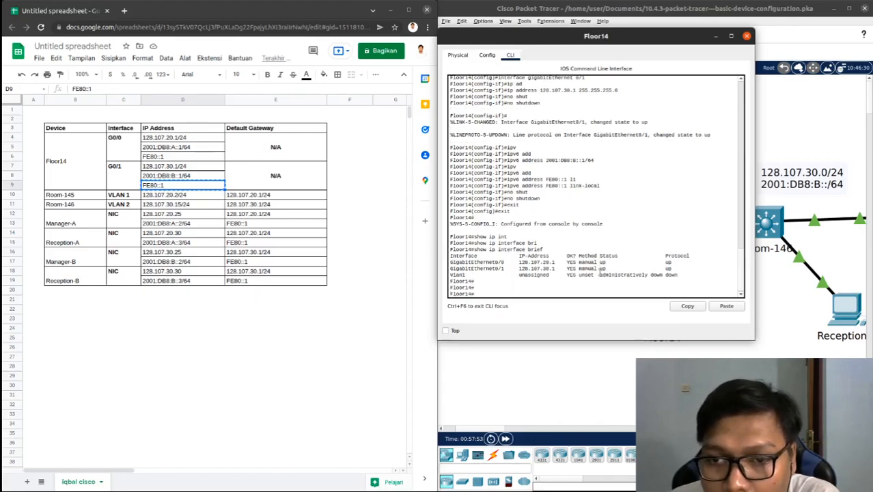
Check the IPv6 addresses of Floor14's interfaces with show ipv6 interface brief
key("Up")
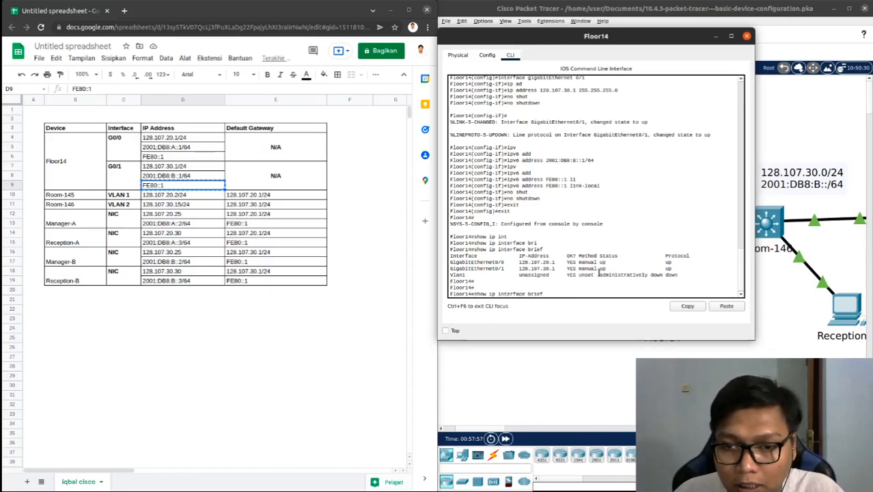
type("v6")
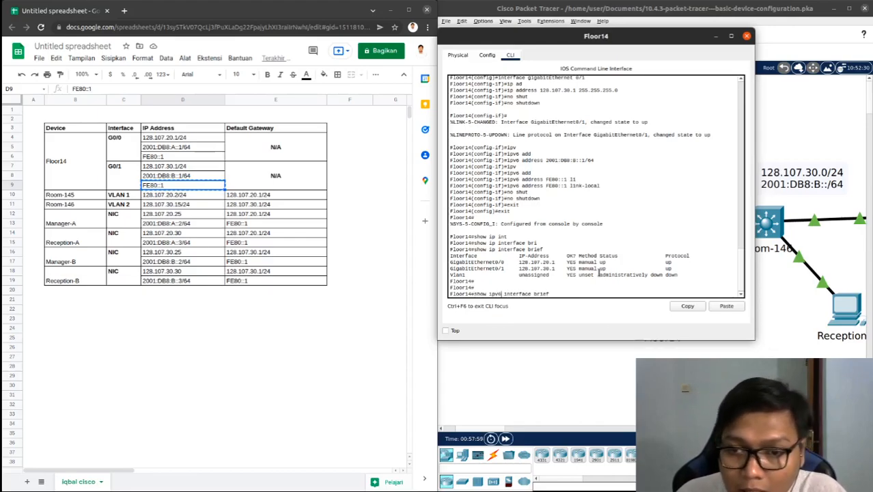
key("Return")
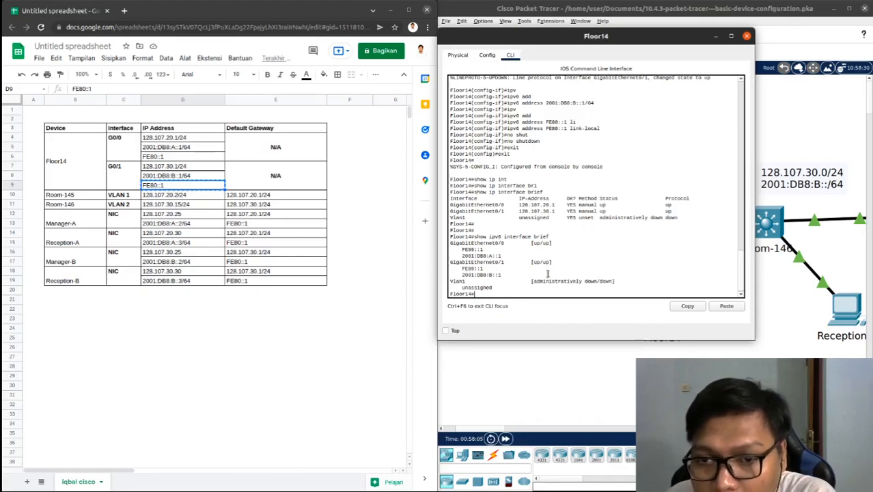
key("Return")
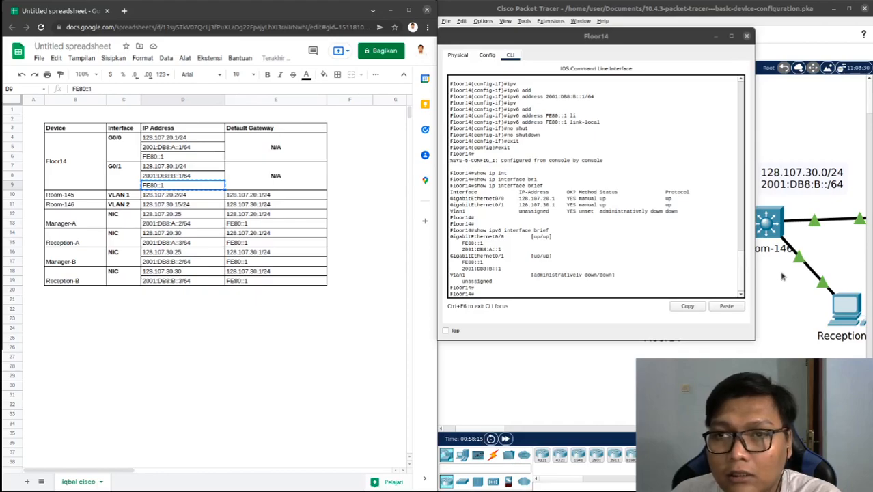
Open the Room-146 switch's command line from the topology and arrange its window clear of the addressing table
left_click_drag(649, 38, 391, 74)
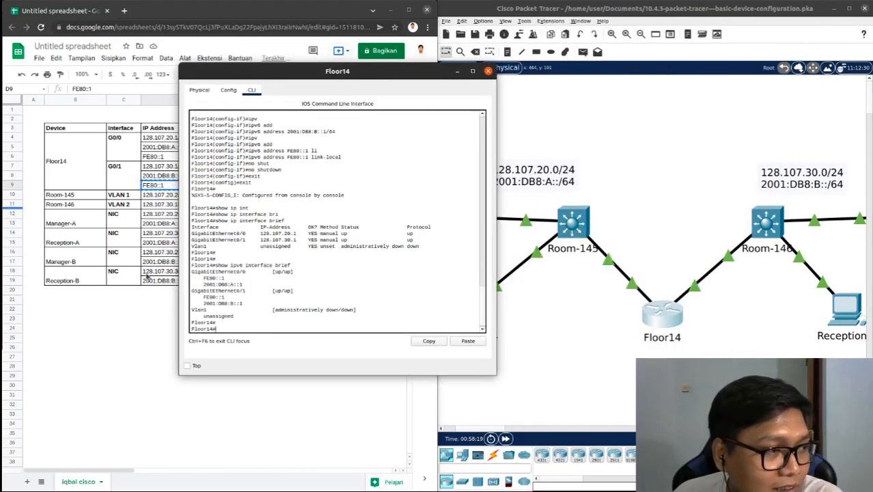
left_click(769, 220)
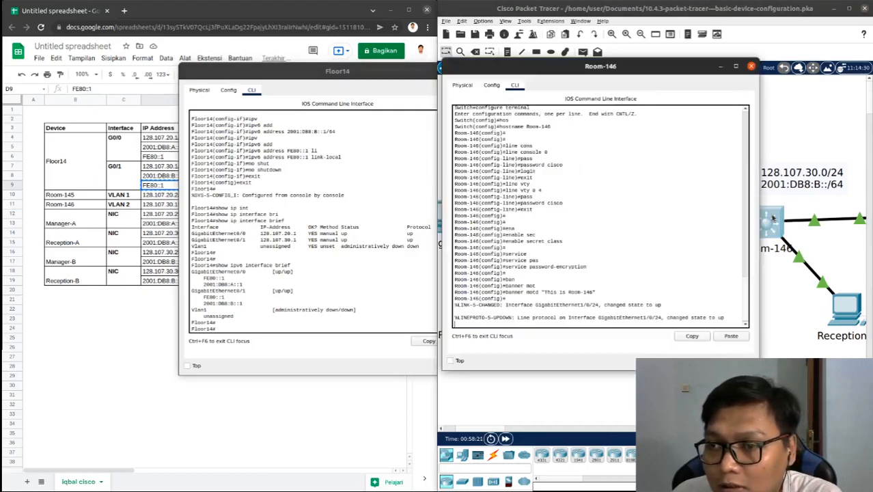
left_click_drag(379, 80, 690, 141)
left_click_drag(650, 68, 659, 95)
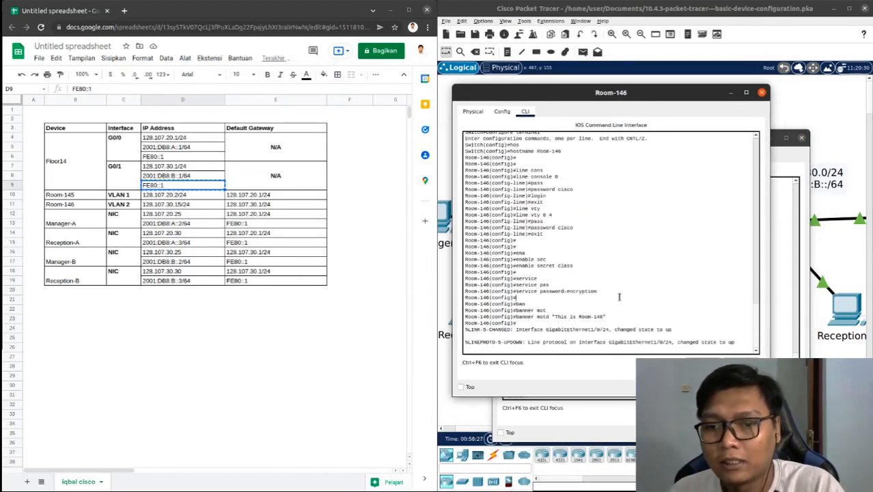
key("Return")
key("Return")
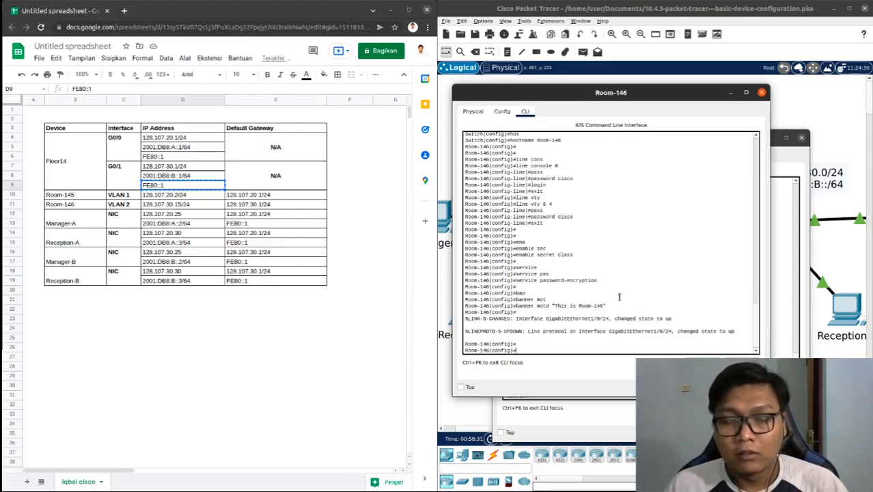
Enter interface configuration for VLAN 1 on Room-146
type("inte")
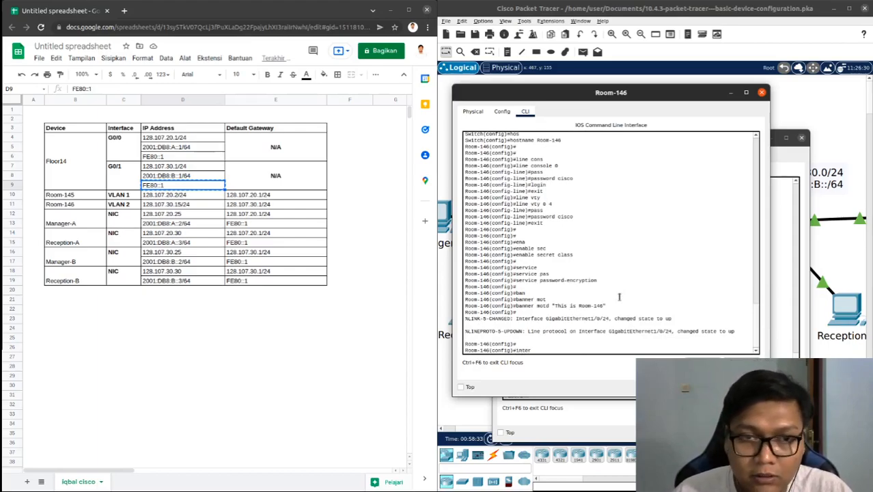
type("r")
key("Tab")
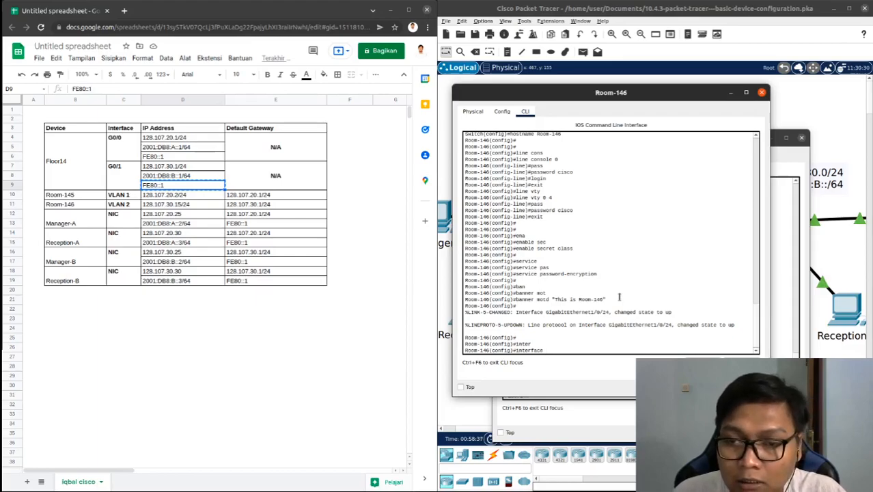
type("vl")
key("Tab")
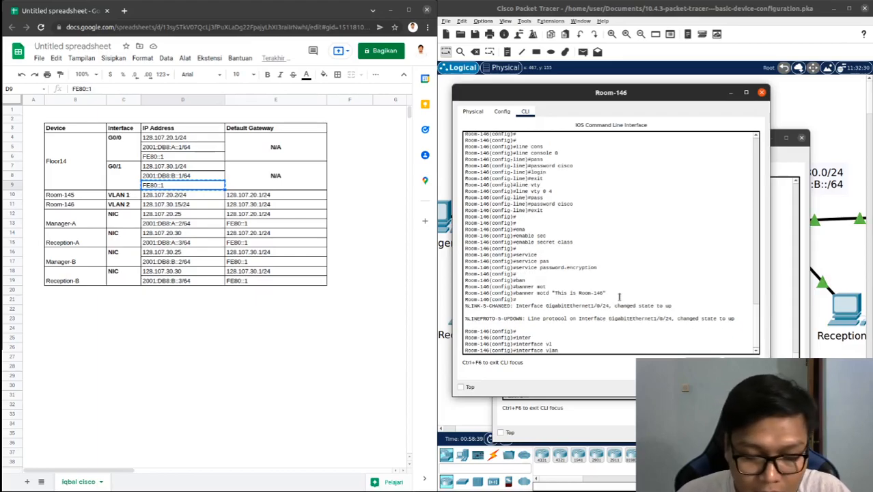
type("1")
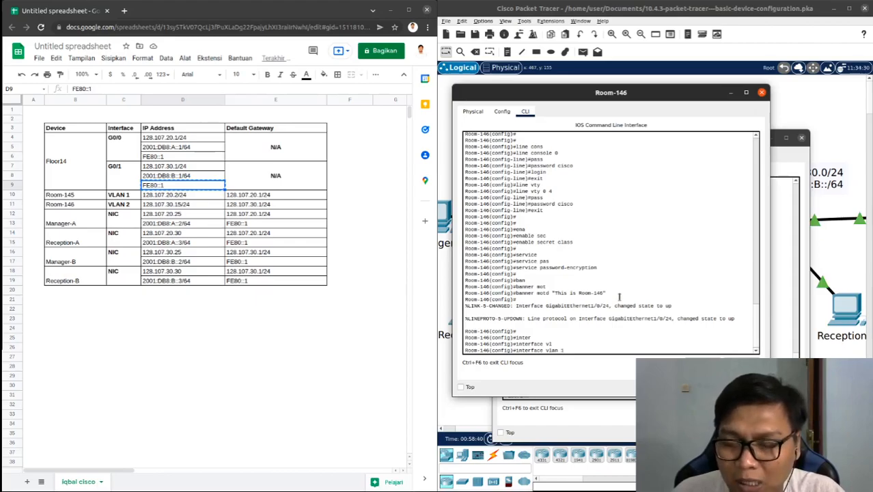
key("Return")
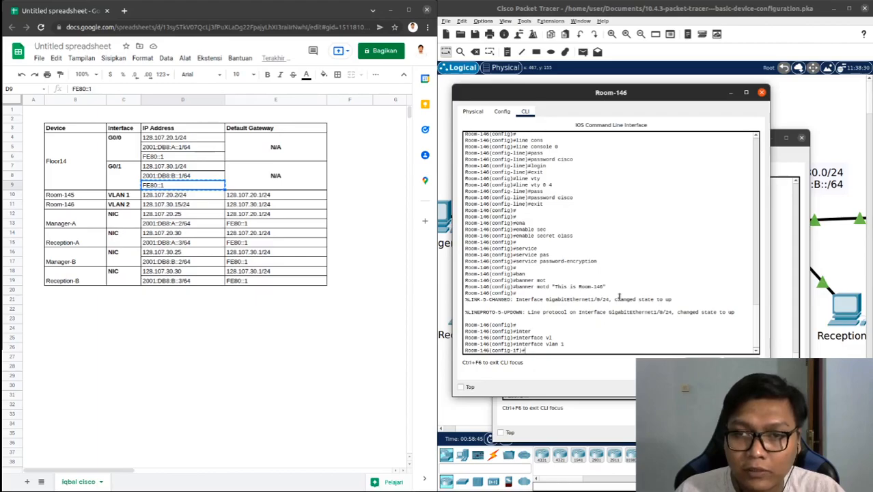
Start an ip address command for VLAN 1 and copy 128.107.30.15/24 from Room-146's row in the addressing spreadsheet
type("ip add")
key("Tab")
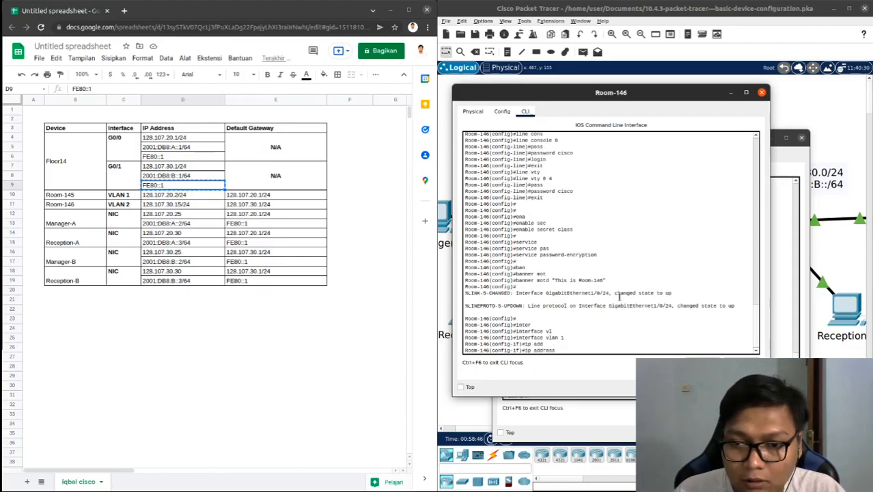
left_click(183, 196)
left_click(185, 207)
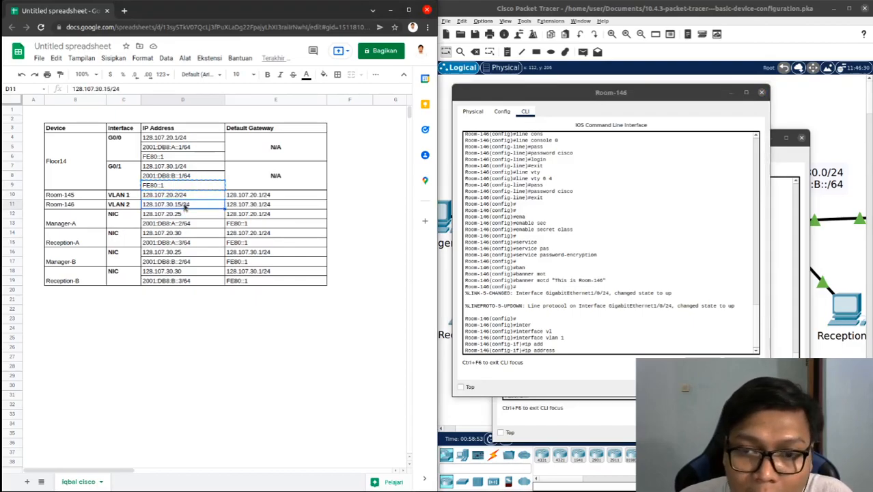
double_click(185, 207)
left_click_drag(201, 207, 132, 205)
key("ctrl+c")
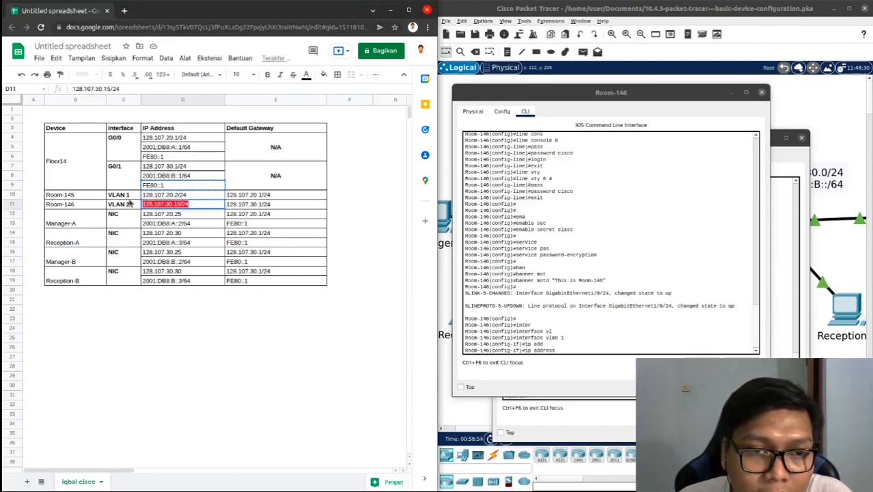
Assign the copied address 128.107.30.15 with subnet mask 255.255.255.0 to VLAN 1 on Room-146
left_click(573, 350)
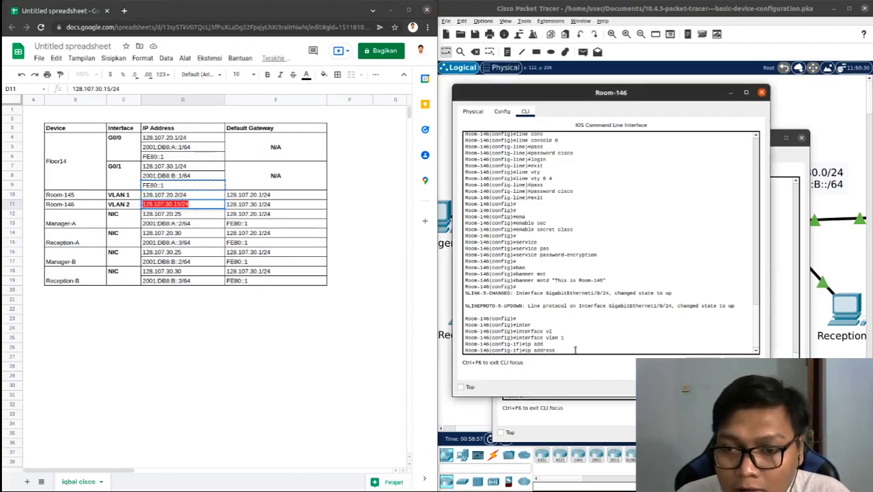
right_click(576, 354)
left_click(584, 364)
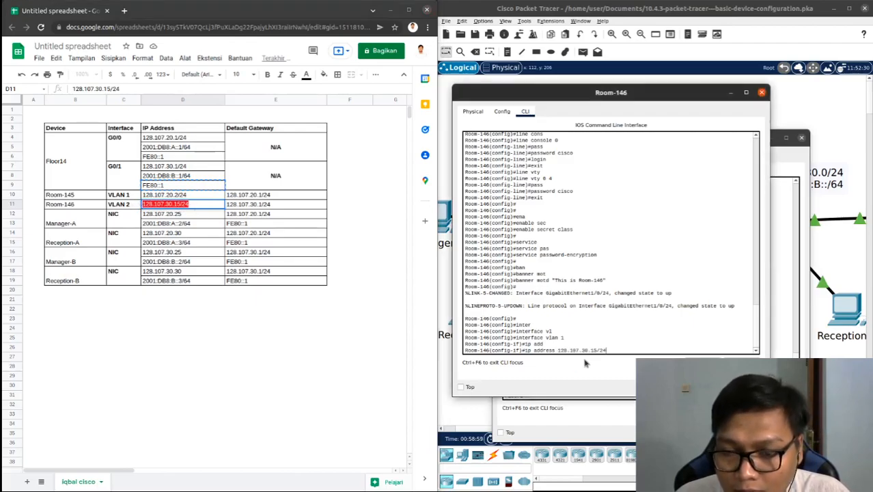
key("BackSpace")
key("BackSpace")
type("255.")
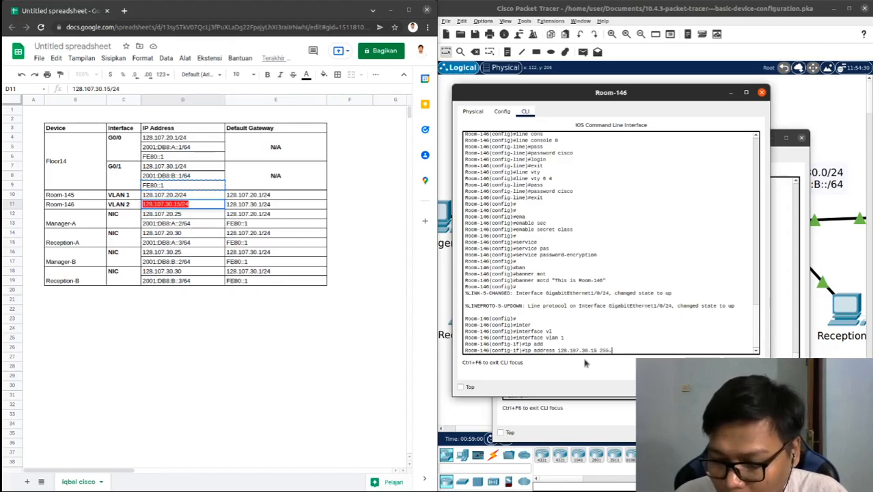
type("255.255.0")
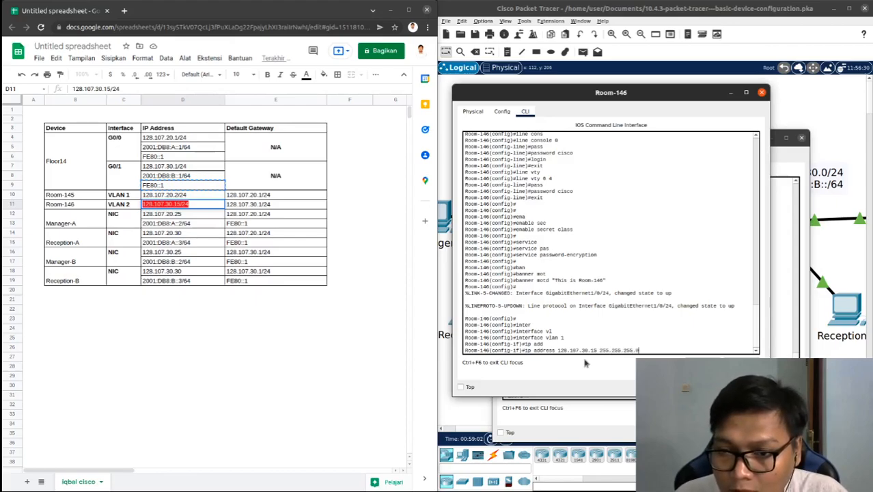
key("Return")
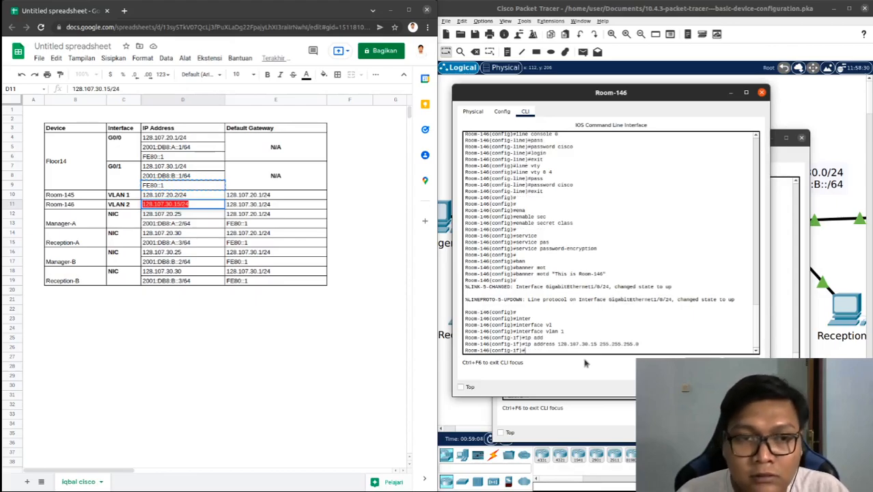
Enable the VLAN 1 interface on Room-146 with no shutdown
type("no s")
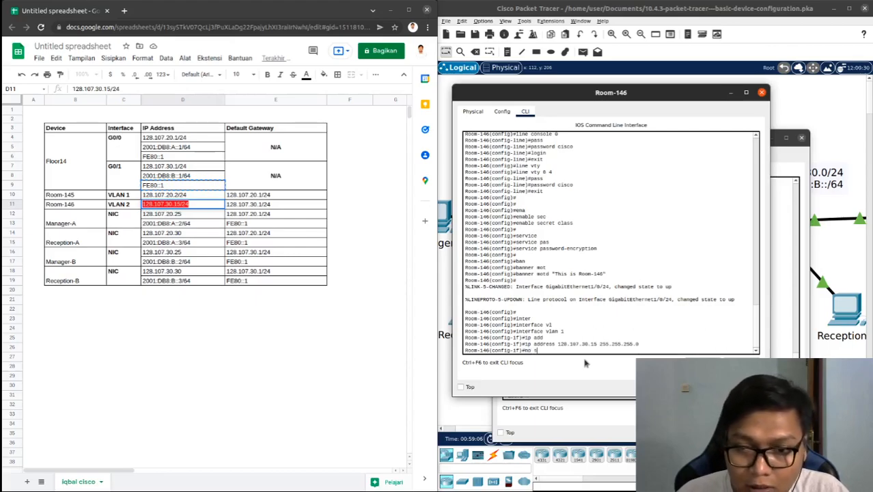
type("hut")
key("Tab")
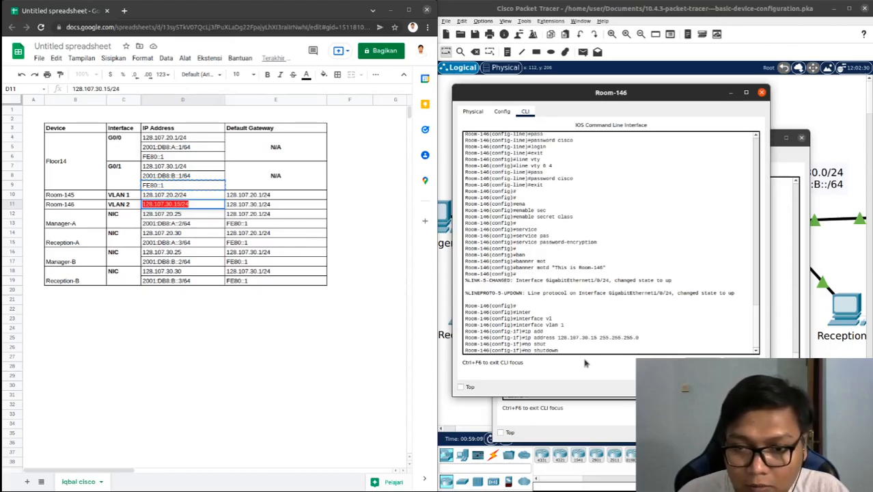
key("Return")
key("Return")
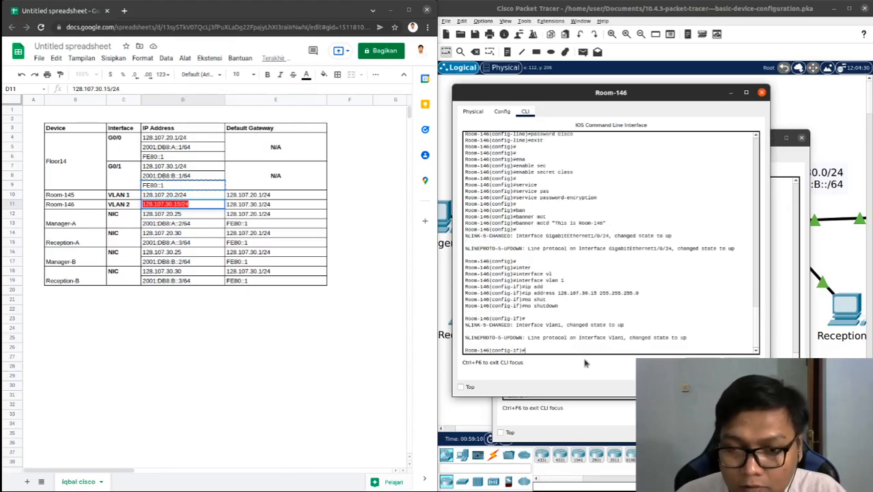
Exit interface and global configuration on Room-146 to return to privileged EXEC mode
type("exi")
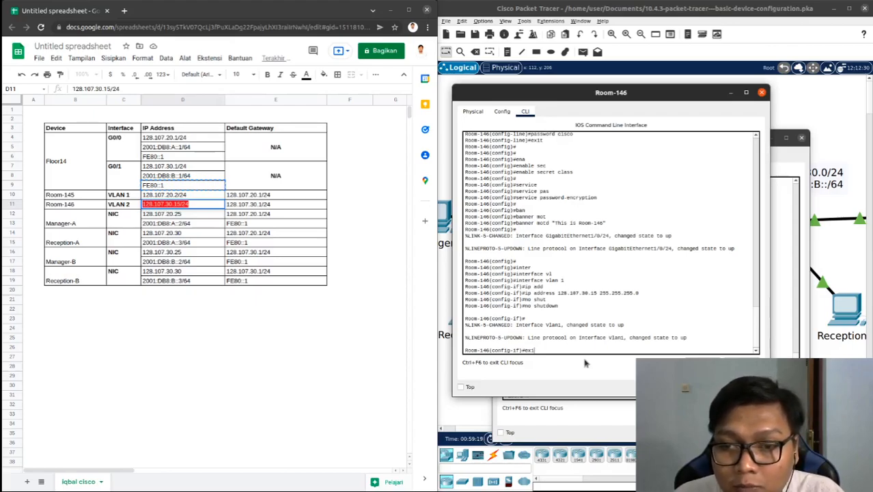
type("t")
key("Return")
type("exi")
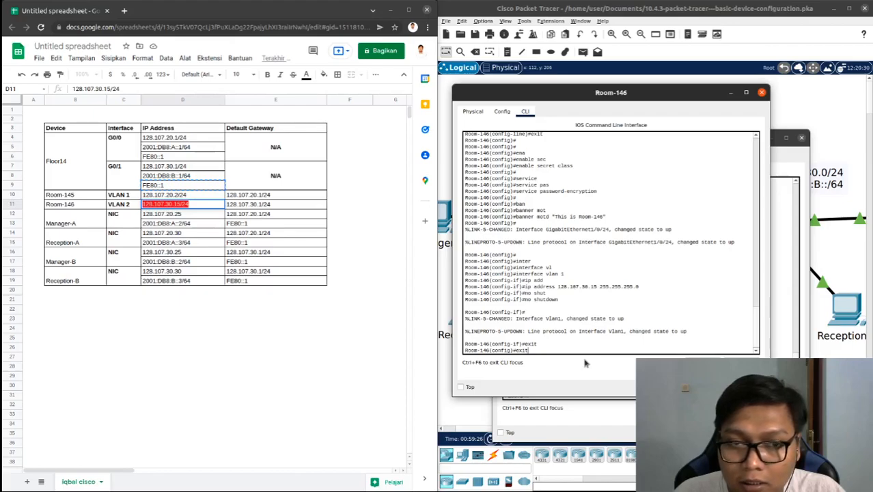
type("t")
key("Return")
key("Return")
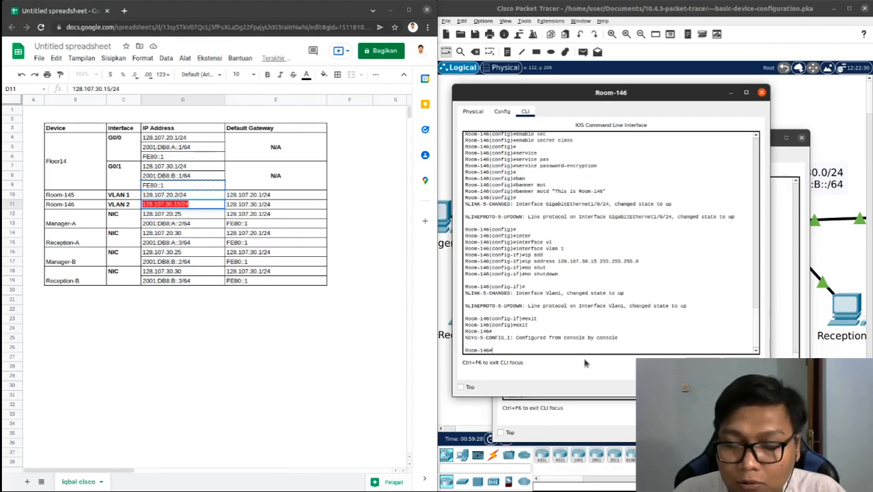
Check VLAN 1's IP address and status on Room-146 with show ip interface brief, reading the listing to its end
type("show ip")
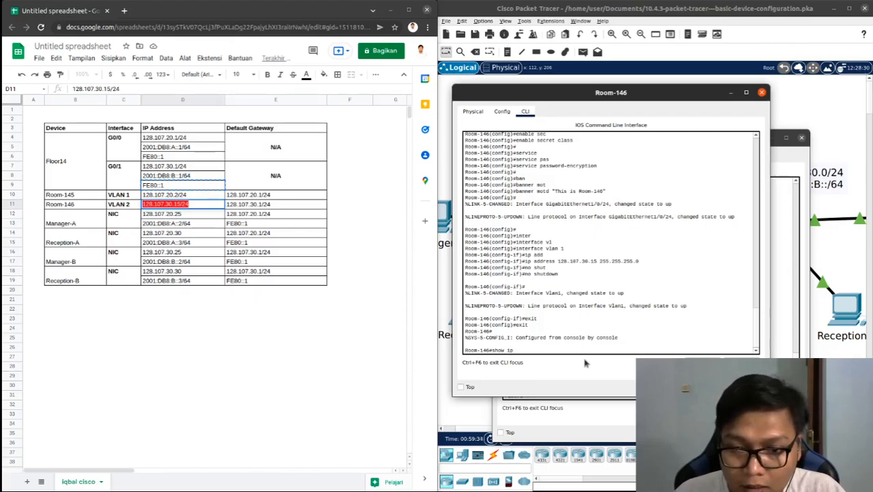
type("int")
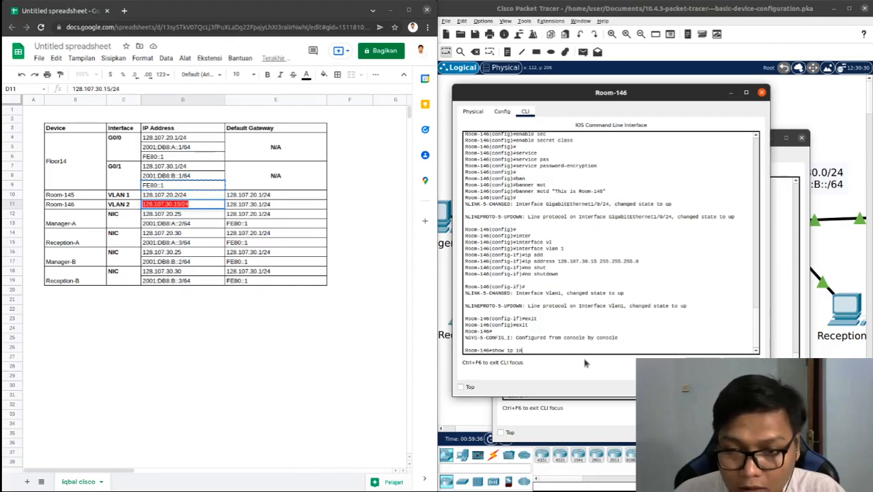
key("Tab")
type("br")
key("Tab")
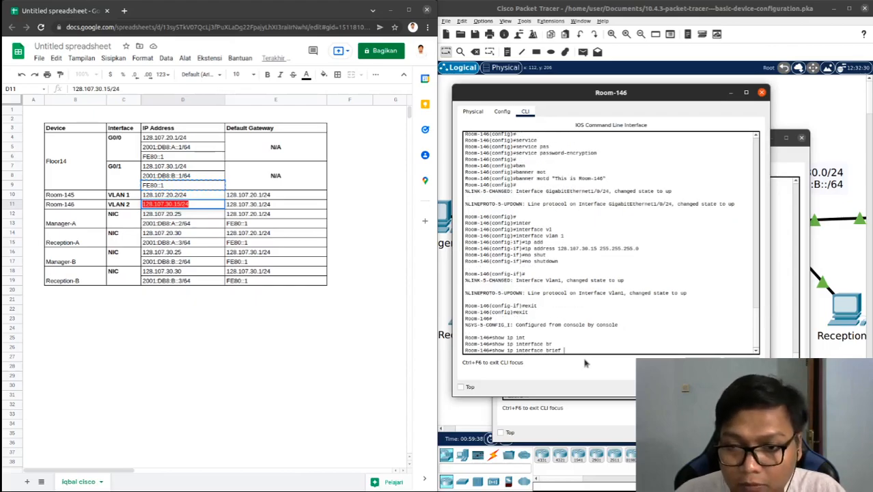
key("Return")
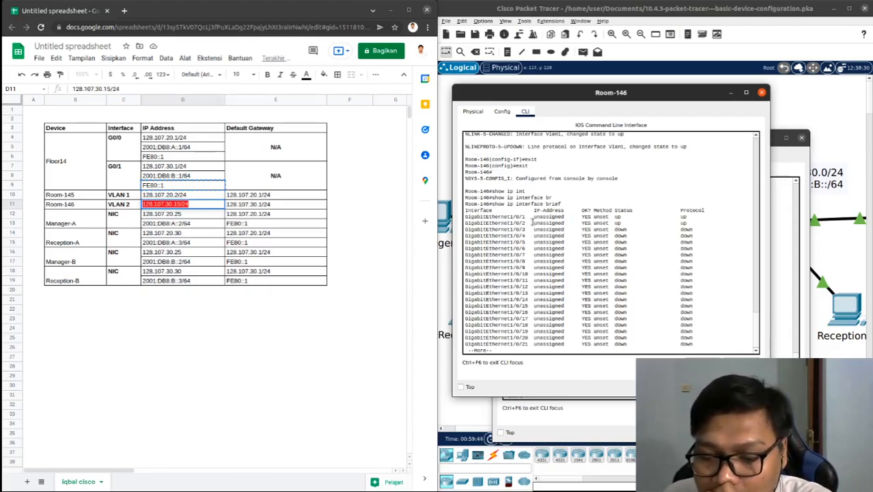
key("Return")
key("Return")
key("Return")
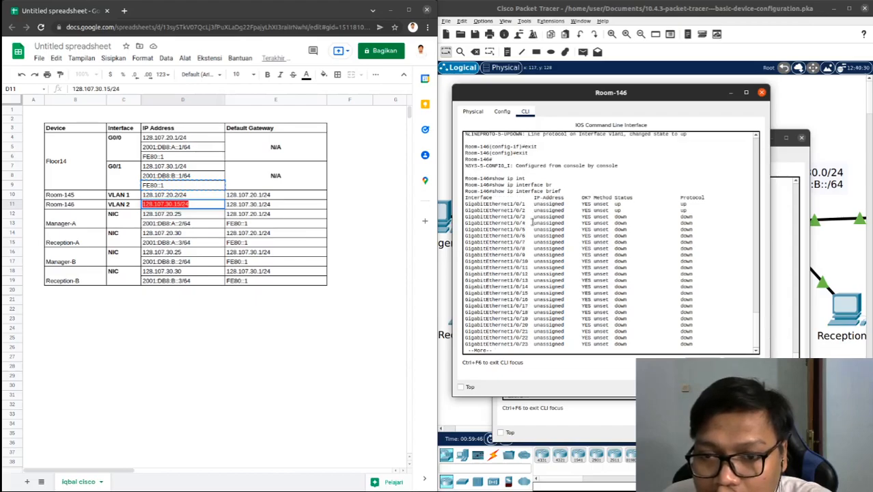
key("Return")
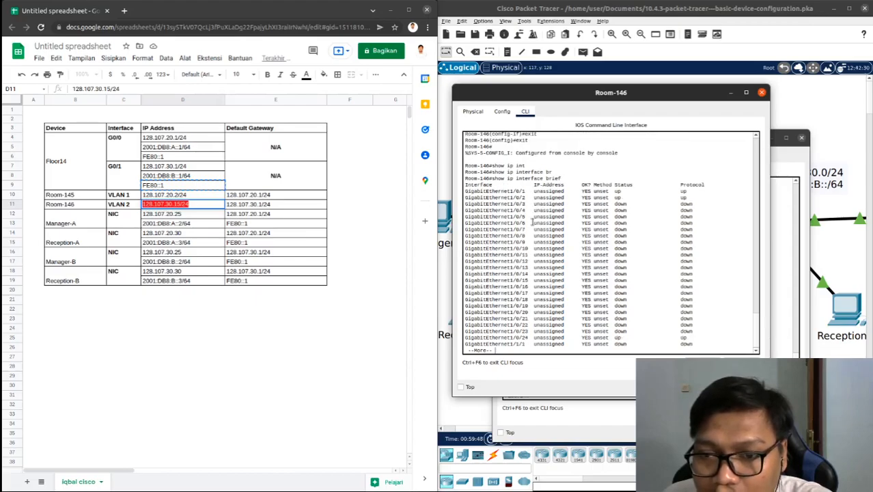
key("Return")
key("Return")
key("Return")
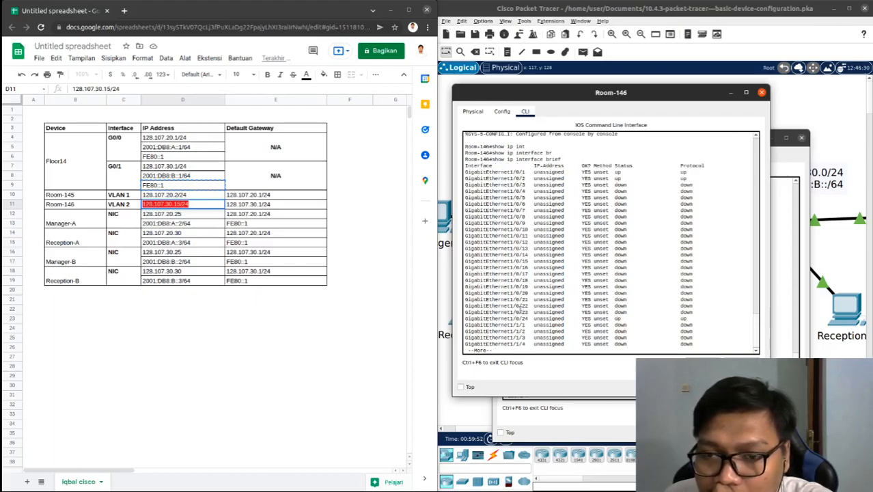
key("Return")
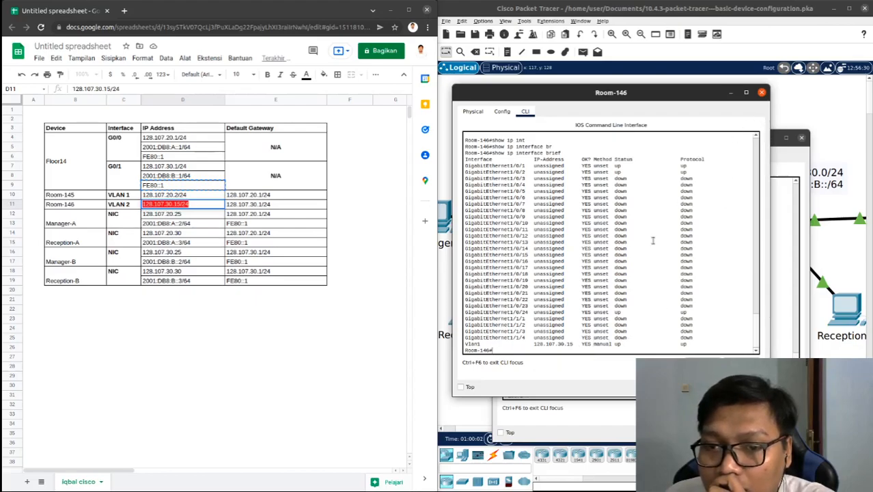
key("Return")
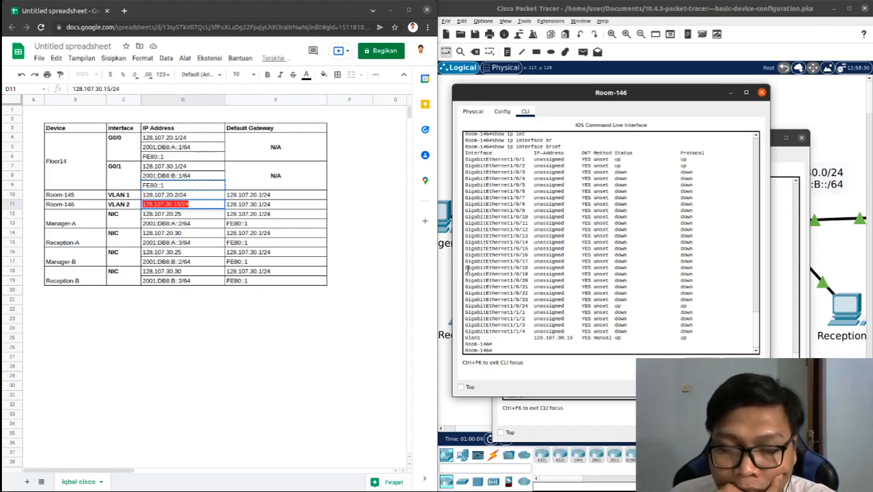
Bring the topology forward, minimise the spreadsheet window, and dock the activity instructions inside Packet Tracer
left_click(792, 98)
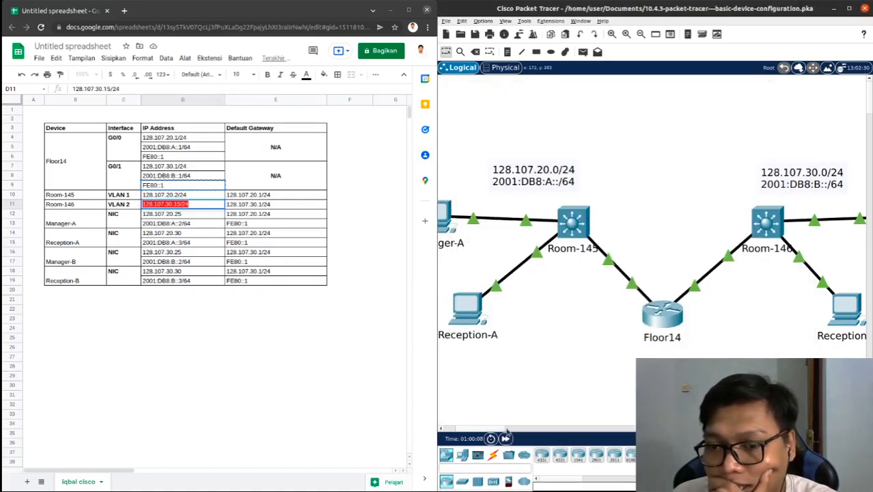
left_click(442, 431)
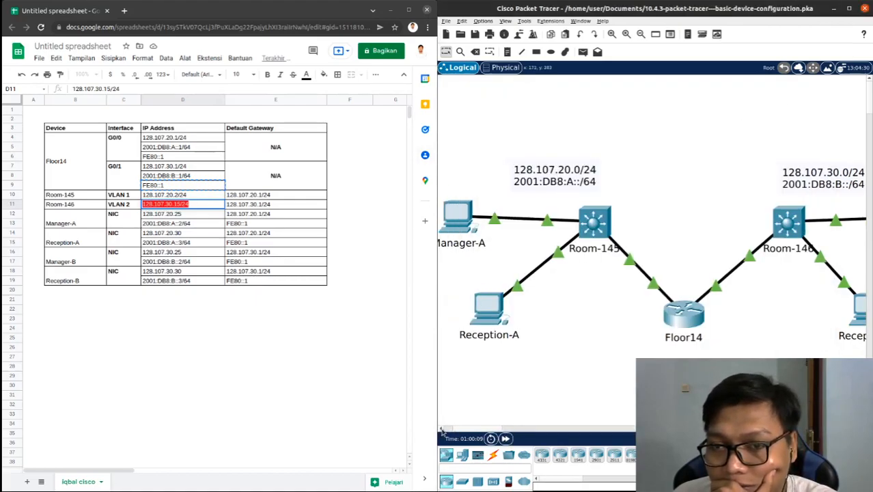
left_click(863, 429)
left_click(862, 429)
left_click(862, 429)
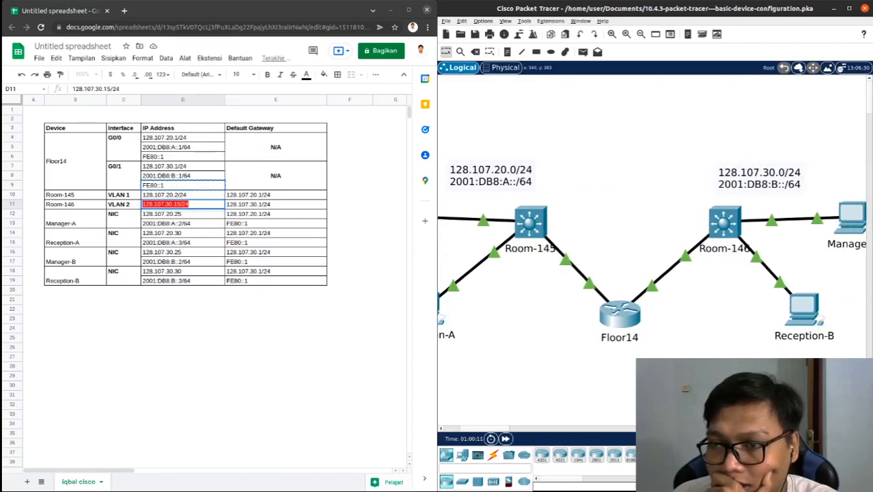
left_click(441, 431)
left_click(441, 431)
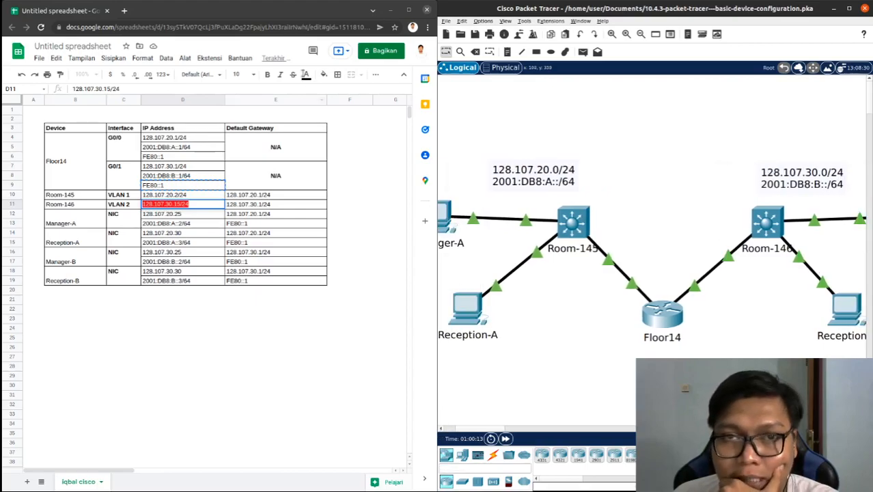
left_click(389, 10)
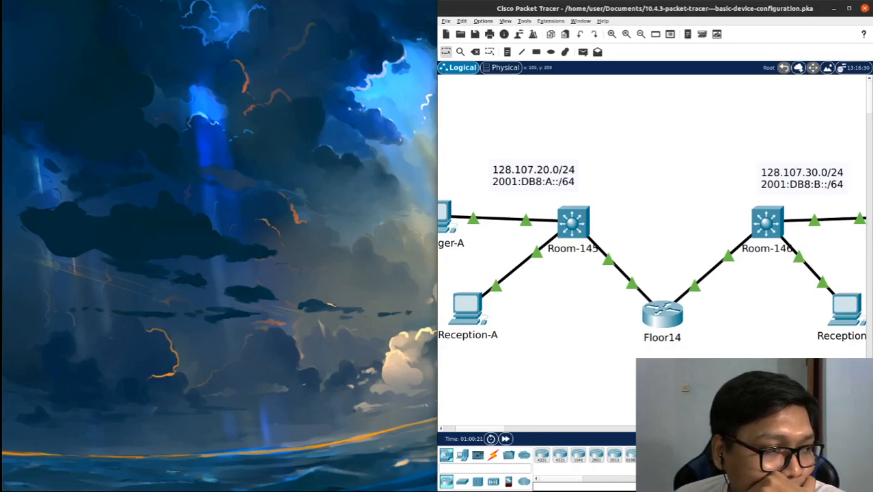
left_click_drag(1, 119, 497, 25)
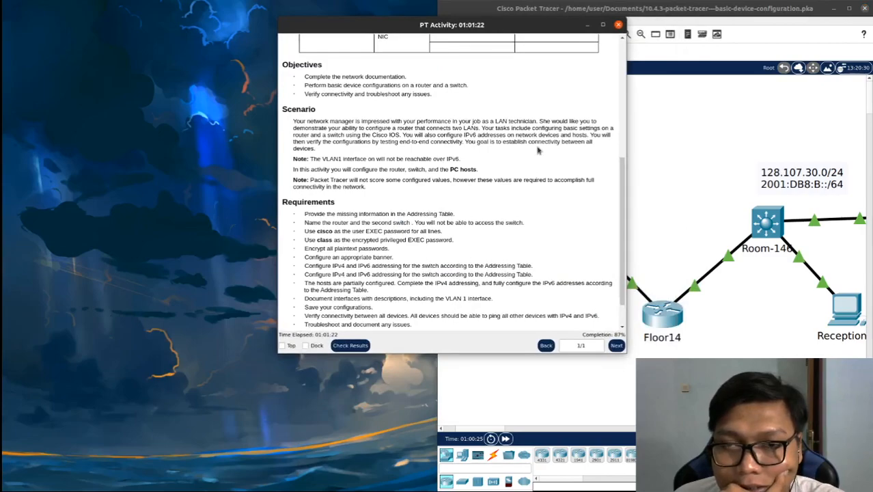
left_click(306, 345)
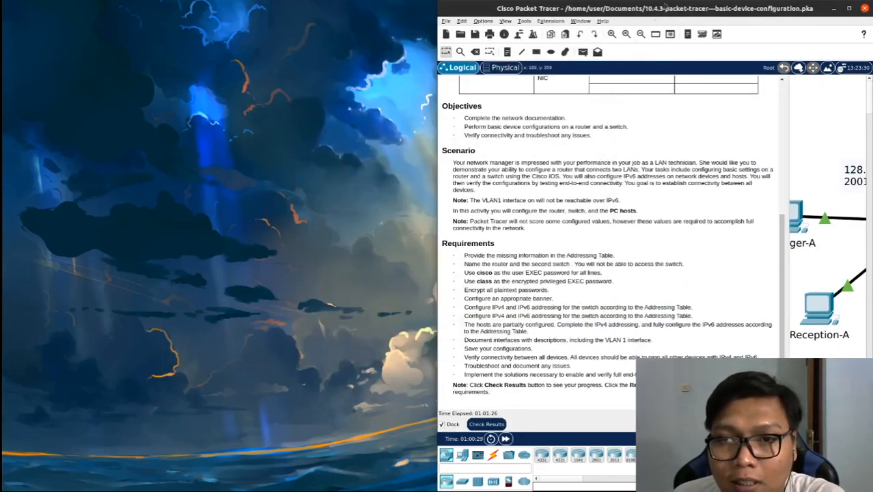
Maximise Packet Tracer and narrow the docked instructions so the whole topology fits beside them
double_click(668, 8)
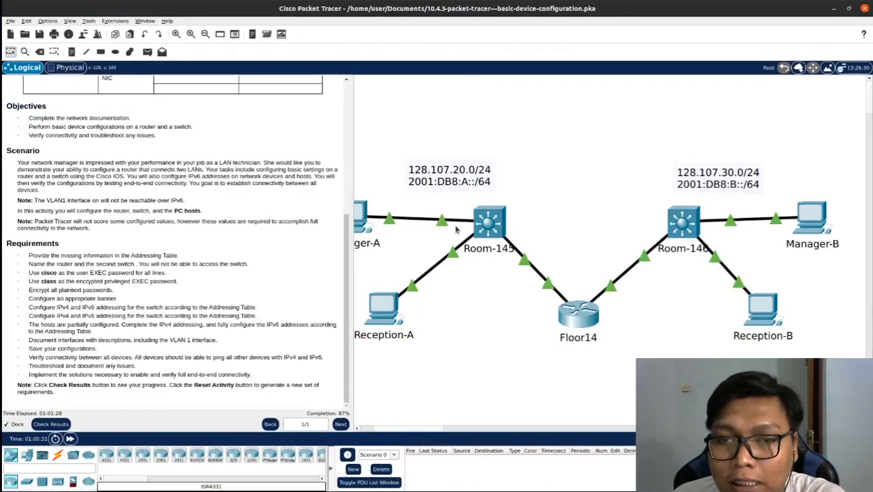
left_click_drag(353, 309, 319, 298)
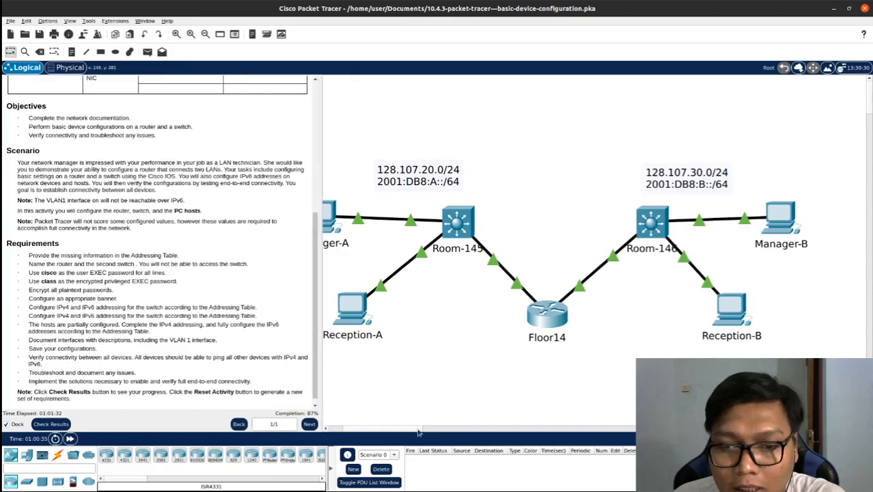
left_click(325, 429)
left_click(325, 428)
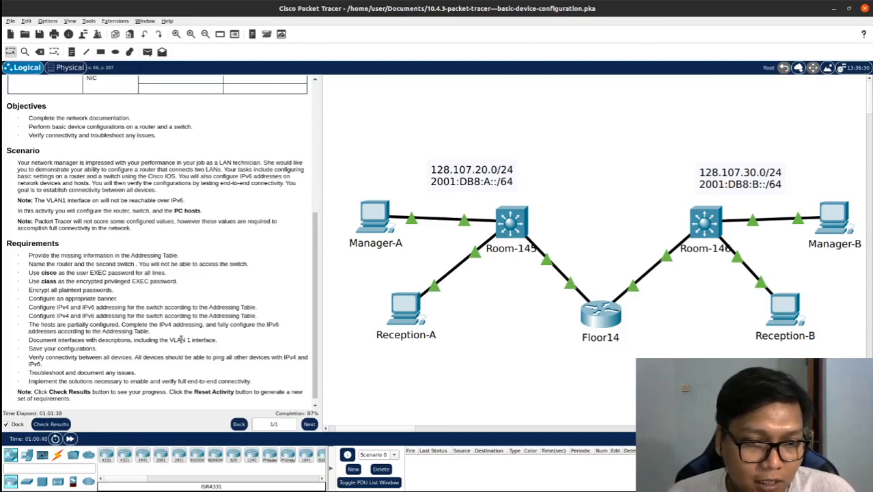
Highlight the requirement to document interfaces with descriptions, including VLAN 1, and reopen Floor14's command line
scroll(181, 340, "down", 1)
left_click_drag(226, 335, 30, 332)
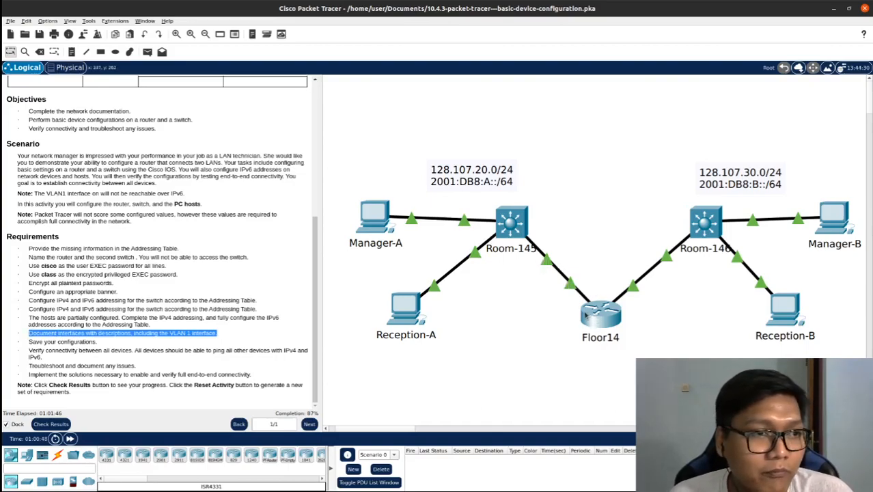
left_click(586, 315)
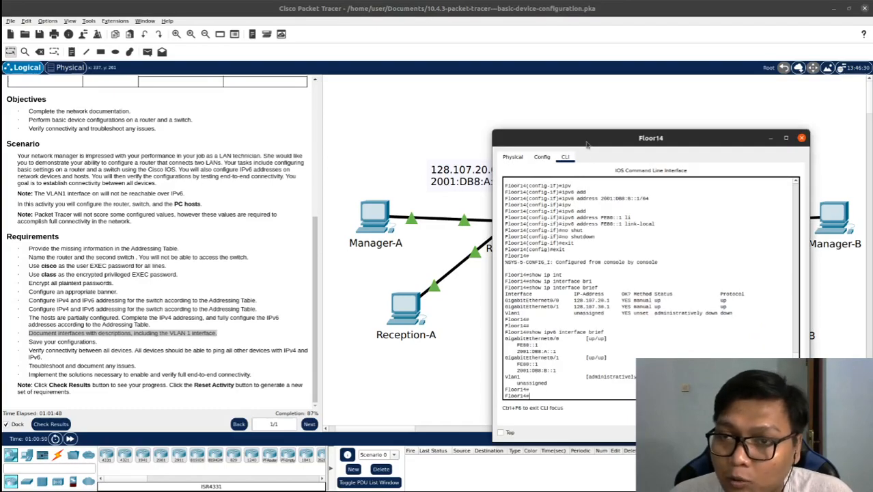
Enter global configuration mode on Floor14 and select interface GigabitEthernet 0/0 for configuration
type("conf")
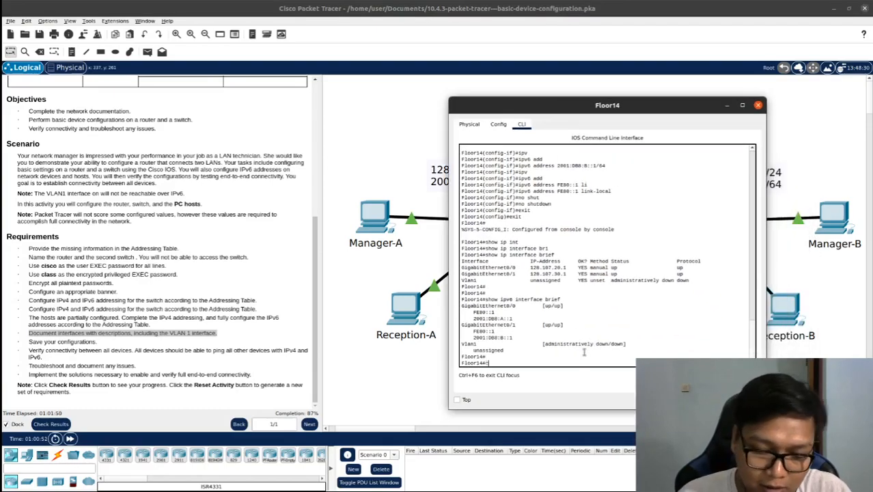
key("Tab")
type("te")
key("Tab")
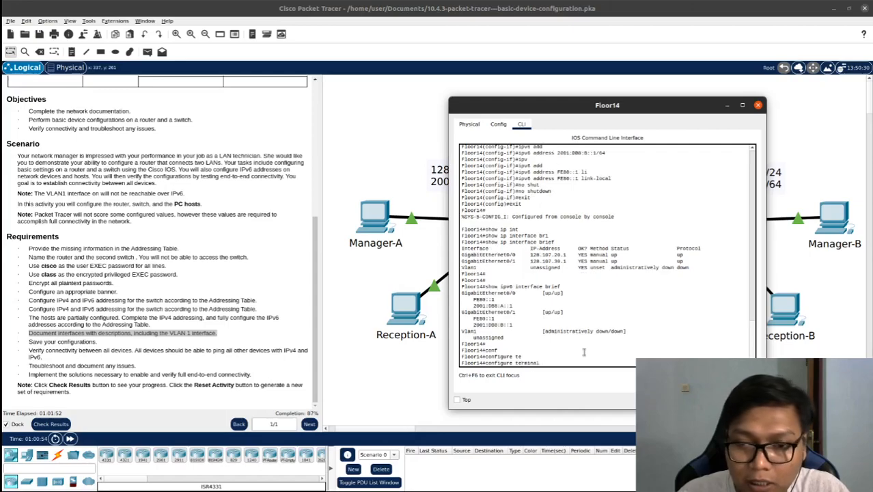
key("Return")
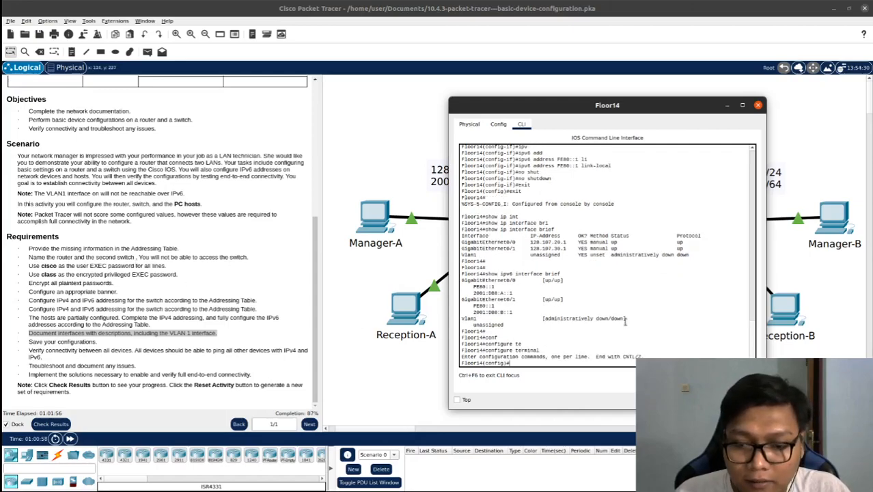
type("in")
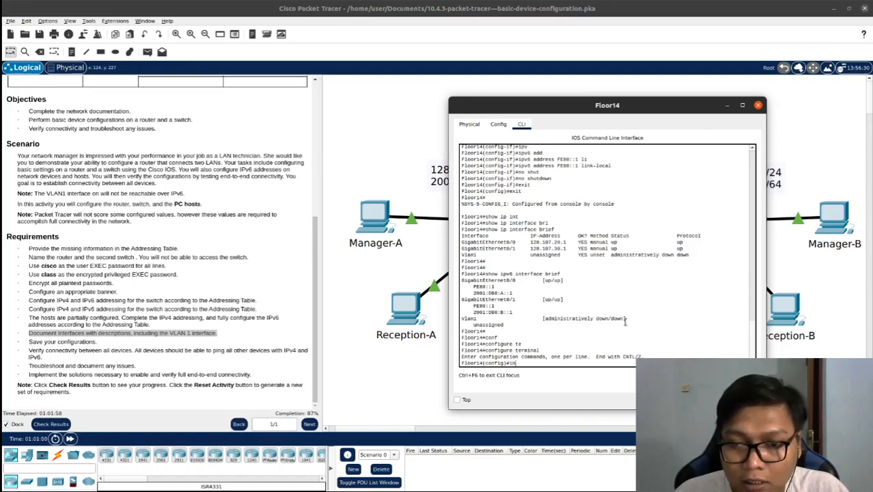
type("t")
key("Tab")
type("gi")
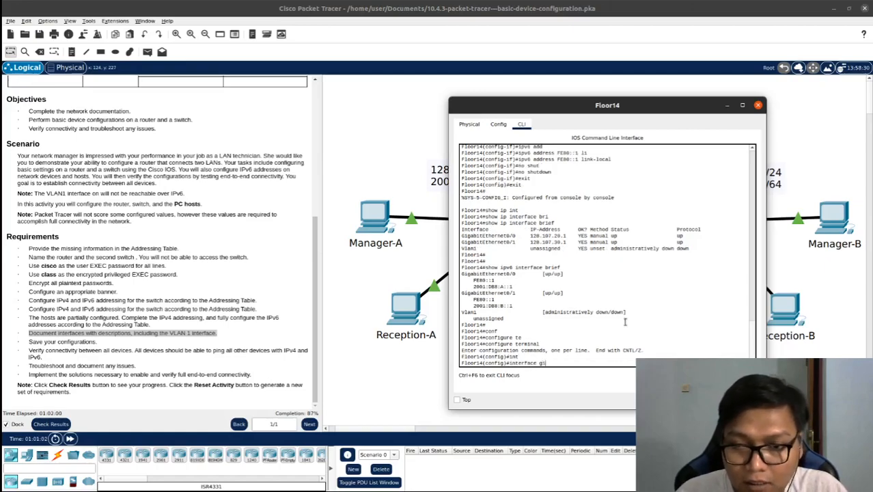
type("g")
key("Tab")
type("0/0")
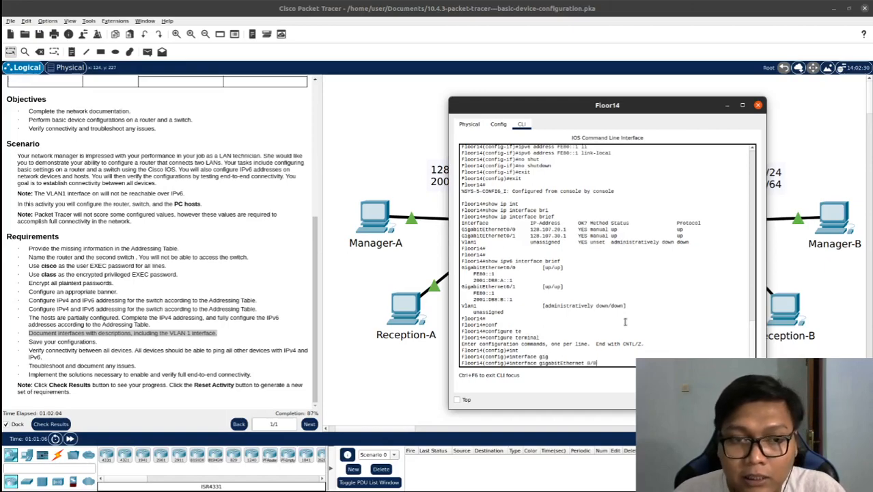
key("Return")
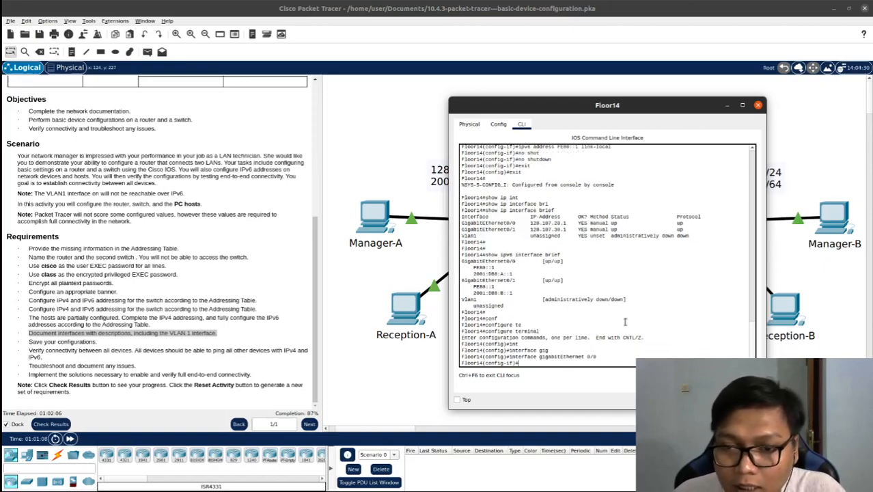
Set the description of Floor14's GigabitEthernet 0/0 to "Link to Room-145 Success"
type("des")
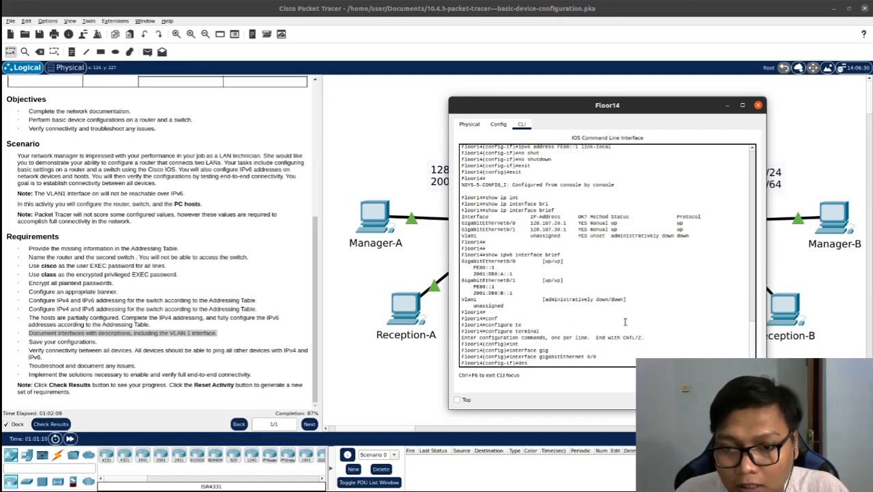
type("c")
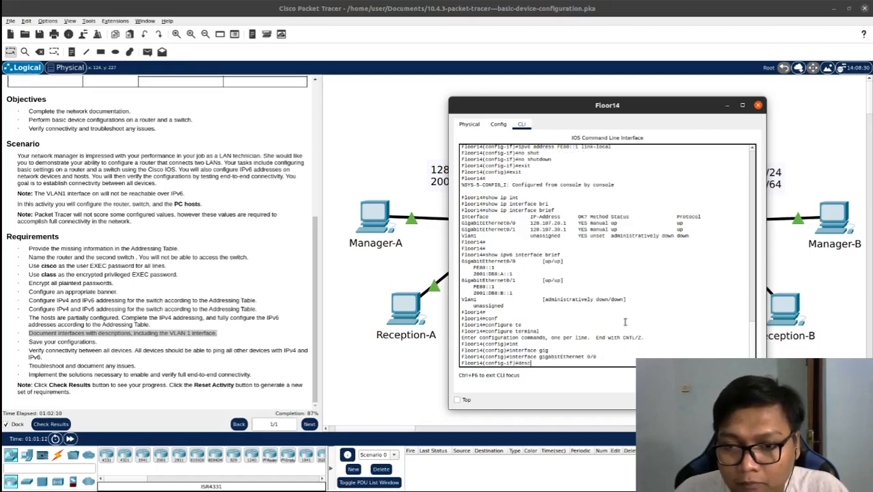
key("Tab")
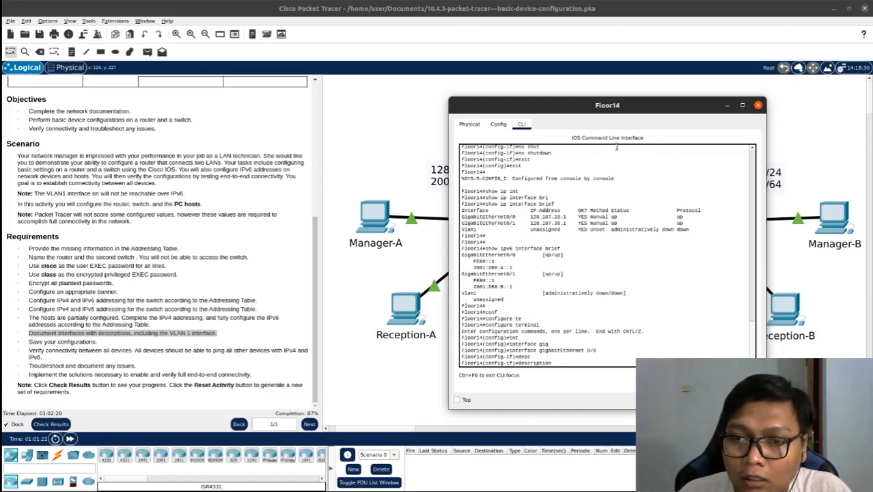
type("k to ")
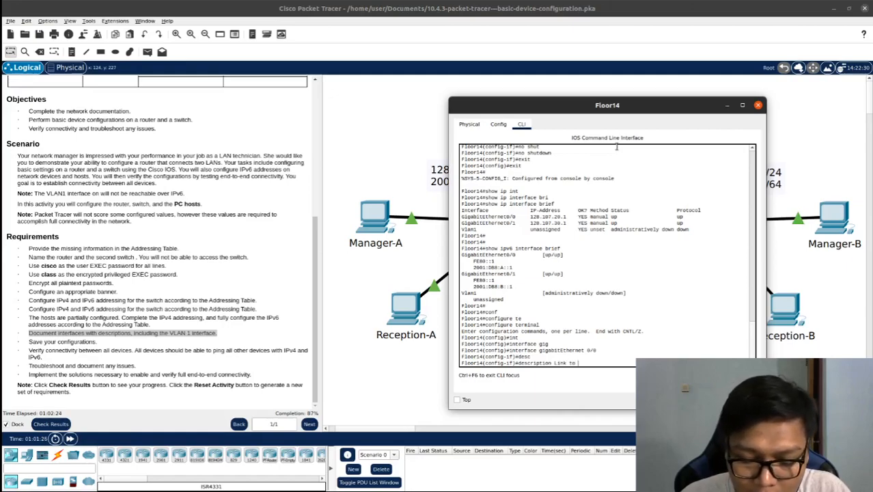
type("Room")
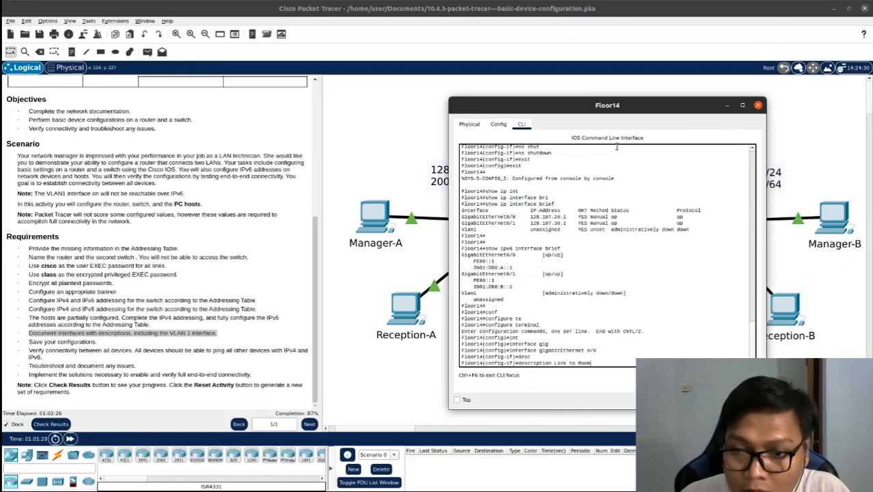
type("-145")
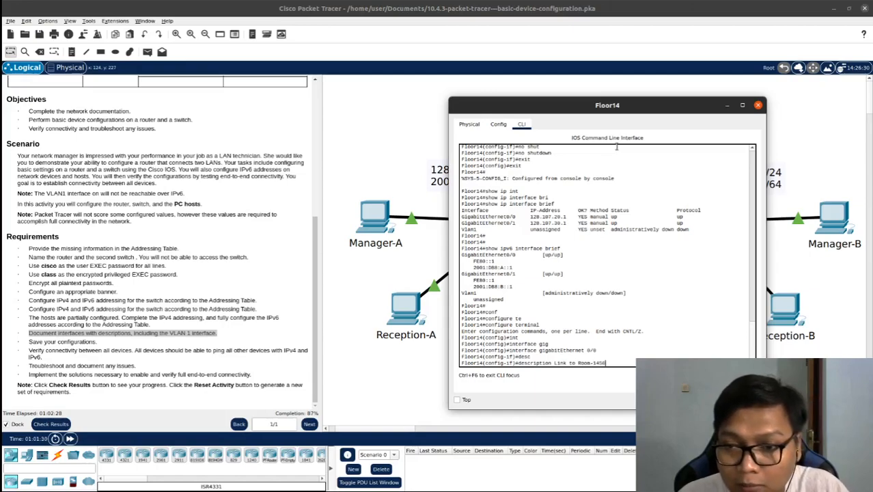
type(" SB")
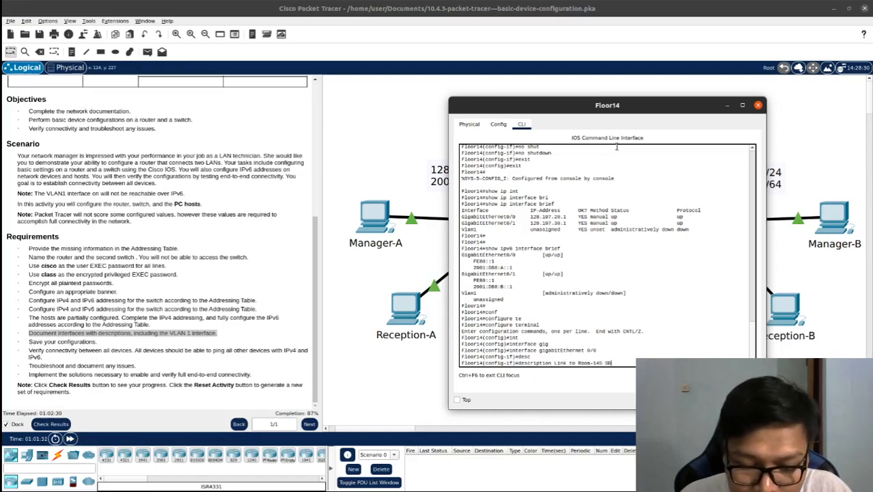
key("BackSpace")
type("ucc")
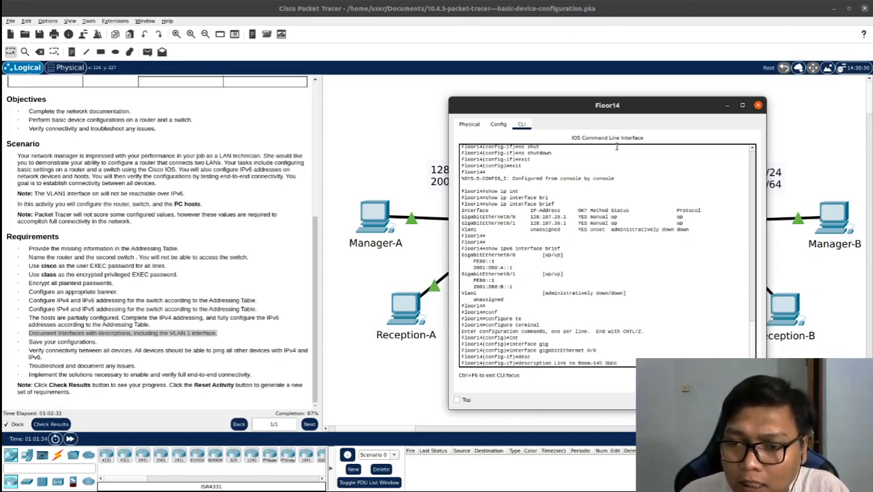
key("BackSpace")
key("BackSpace")
type("uccess")
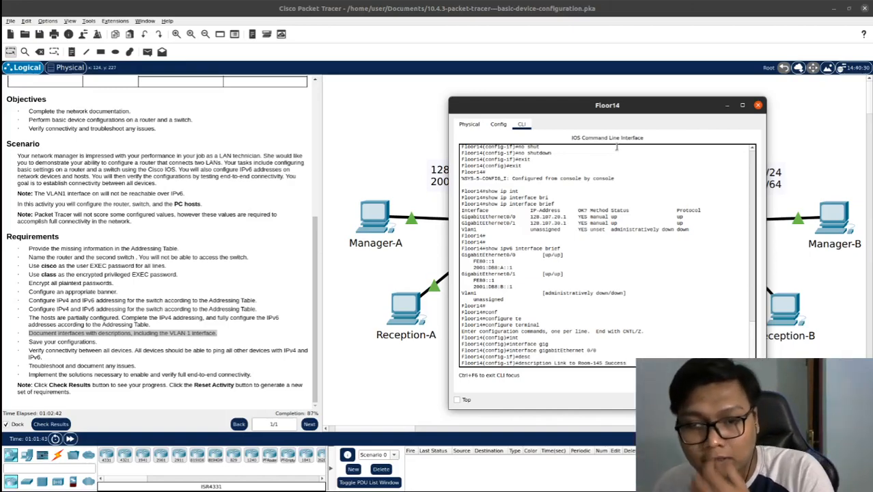
key("Return")
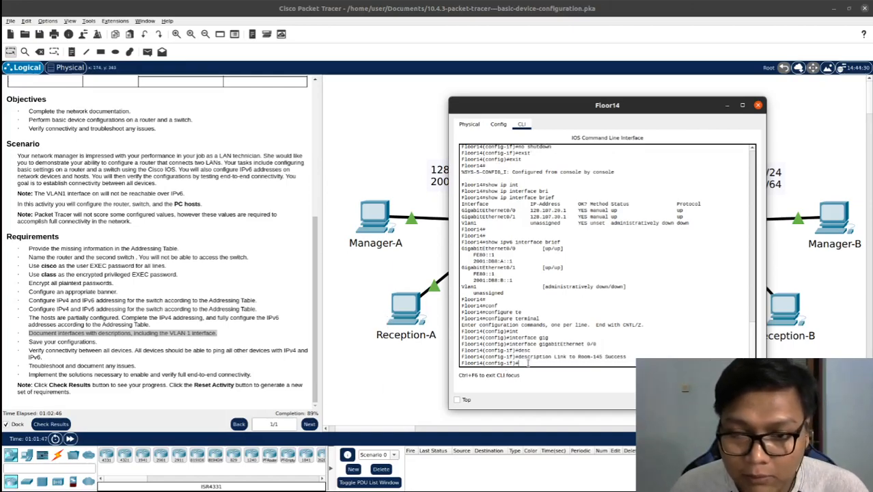
Apply no shutdown to GigabitEthernet 0/0 and return to global configuration mode
type("no shut")
key("Tab")
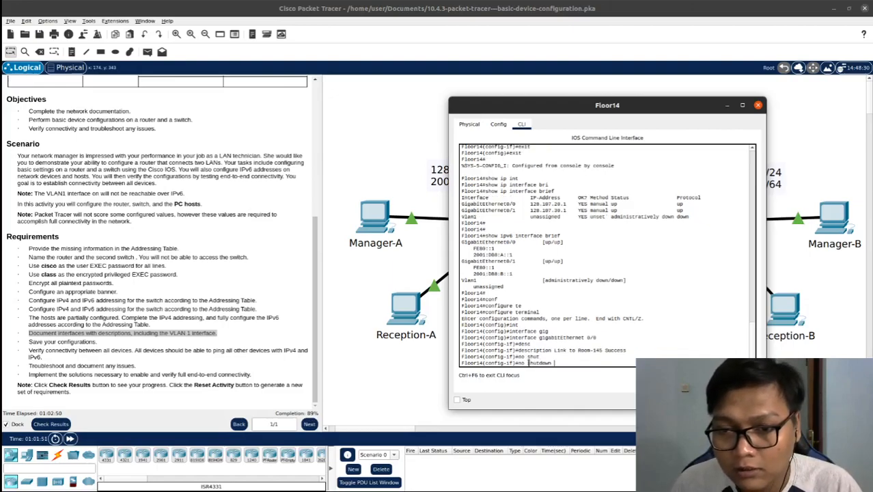
key("Return")
type("exit")
key("Return")
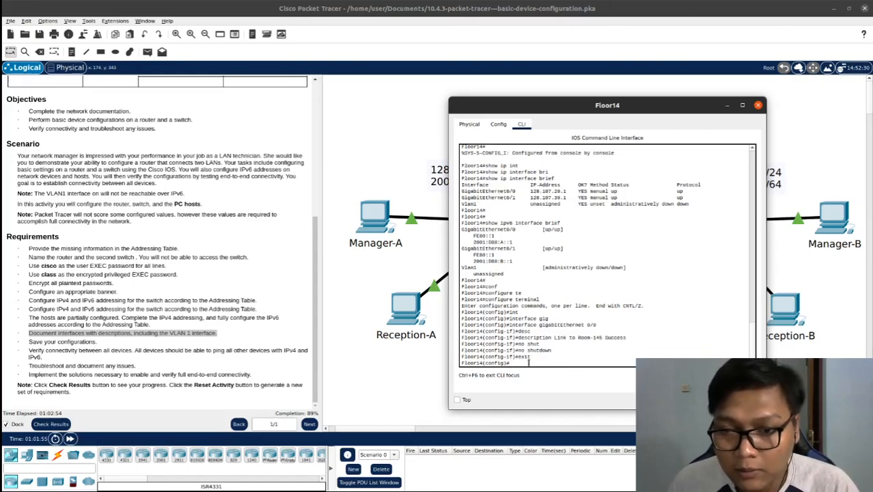
Select interface GigabitEthernet 0/1 on Floor14 for configuration
type("inte")
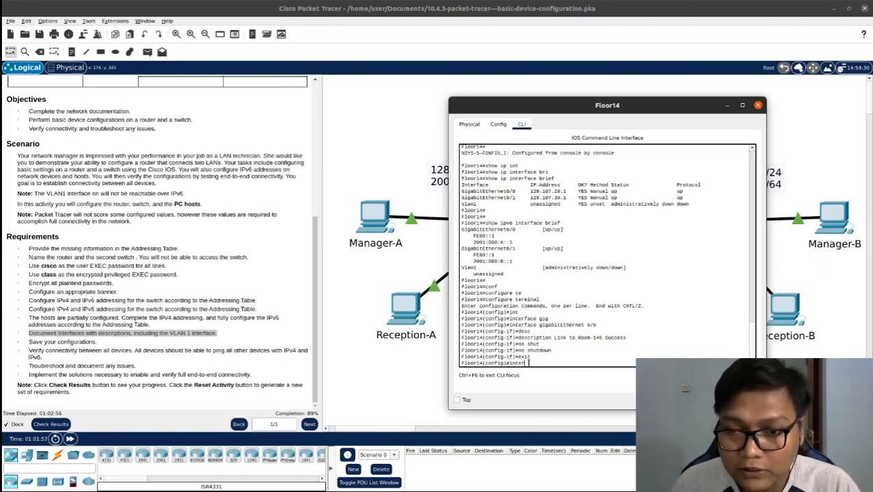
type("r")
key("Tab")
type("gi")
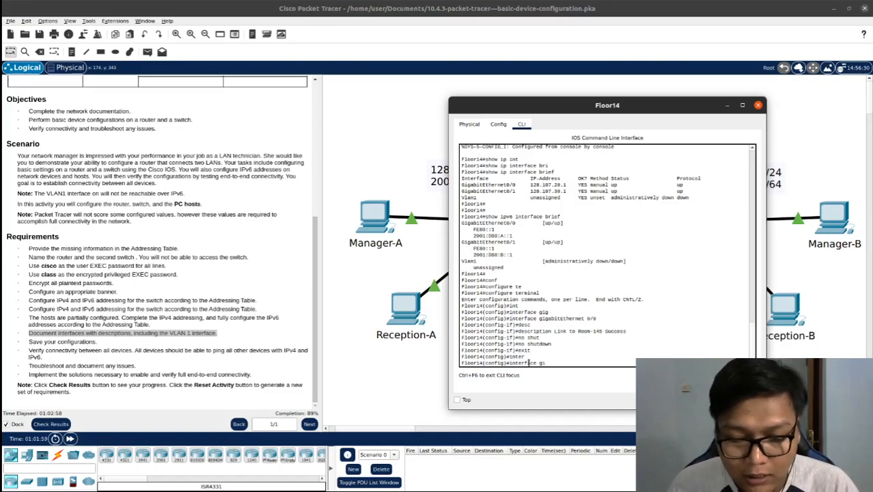
key("Tab")
type("0/1")
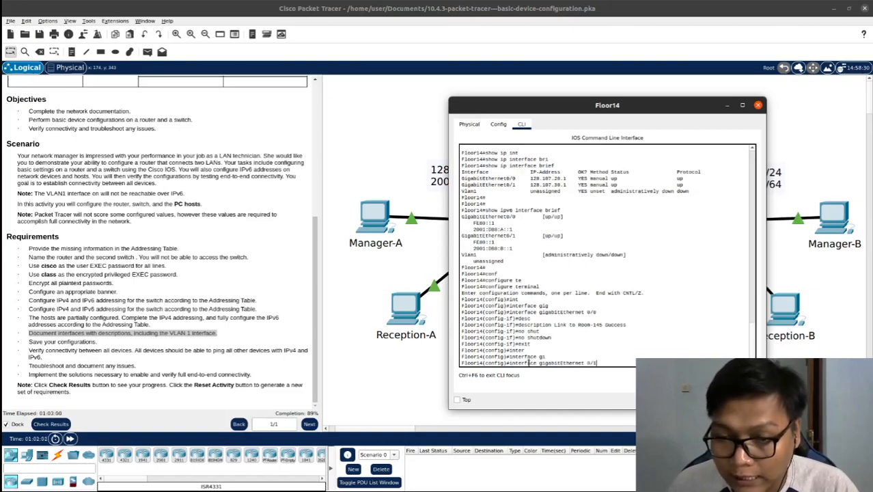
key("Return")
Set the description of Floor14's GigabitEthernet 0/1 to "Link to Room-146 Success"
type("desc")
key("Return")
type("desc")
key("Tab")
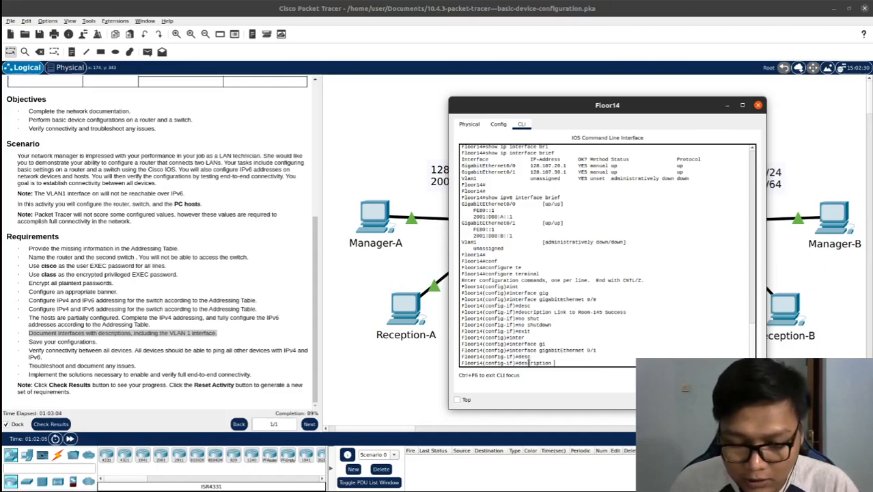
type("Link top")
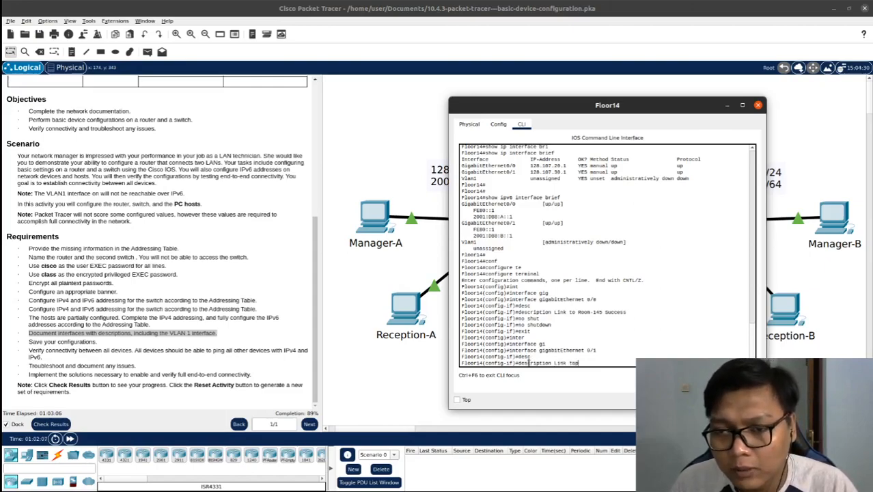
key("BackSpace")
type("Room")
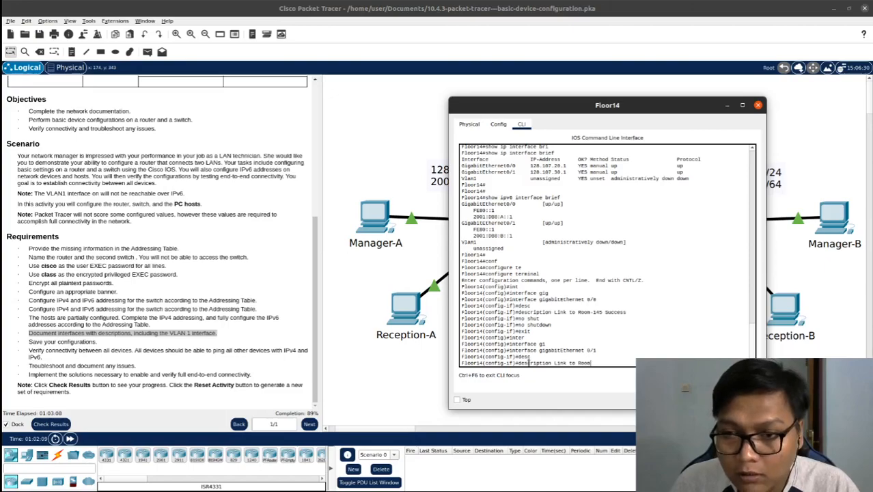
type("-146")
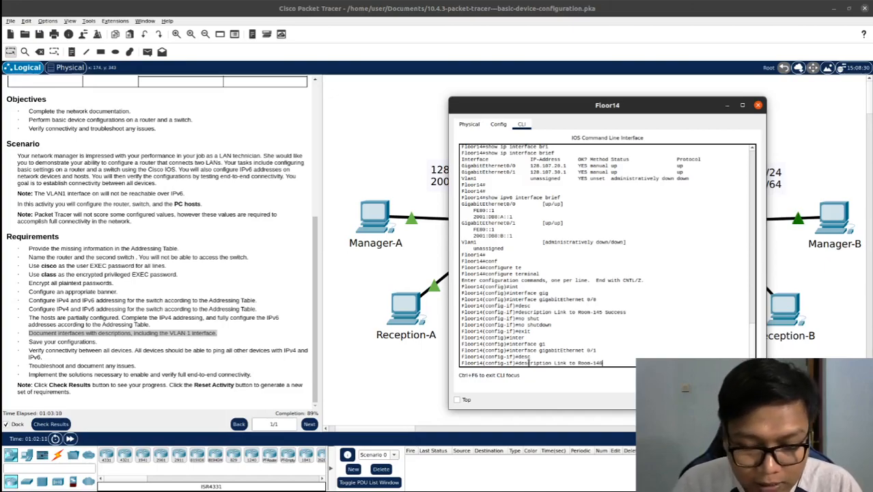
type(" Success")
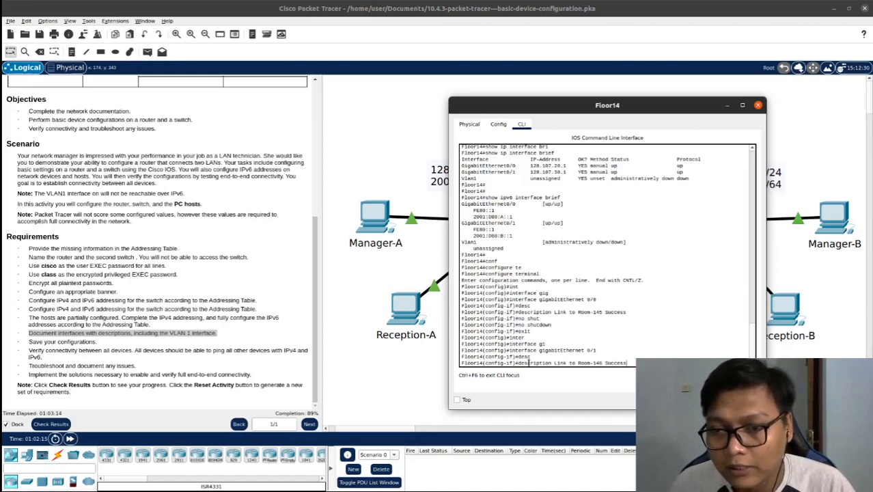
key("Return")
Apply no shutdown to GigabitEthernet 0/1 and return to global configuration mode
type("no shutdow")
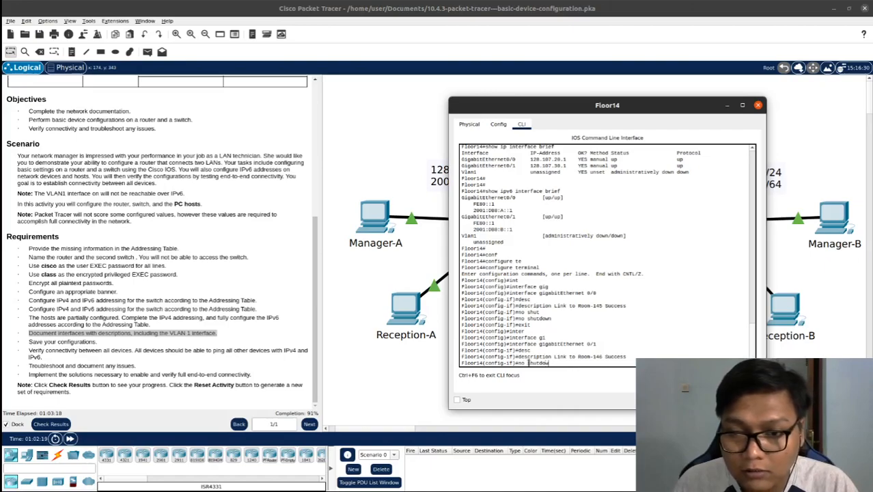
type("n")
key("Return")
type("exit")
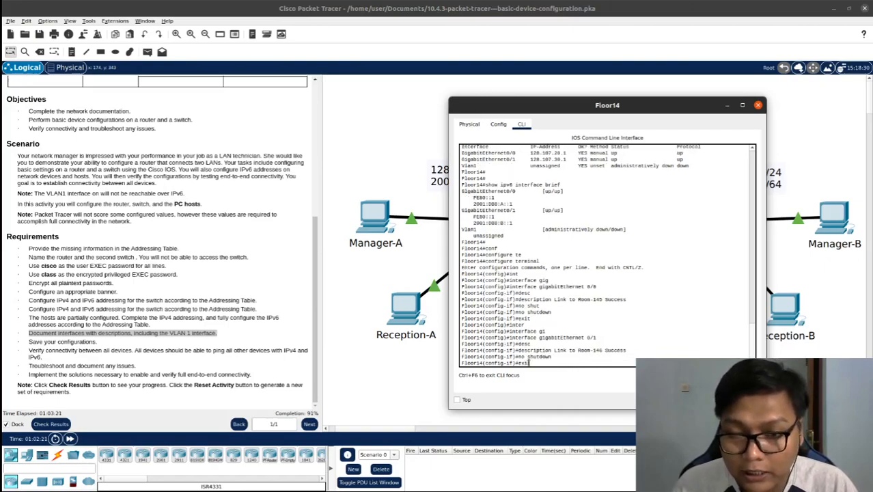
key("Return")
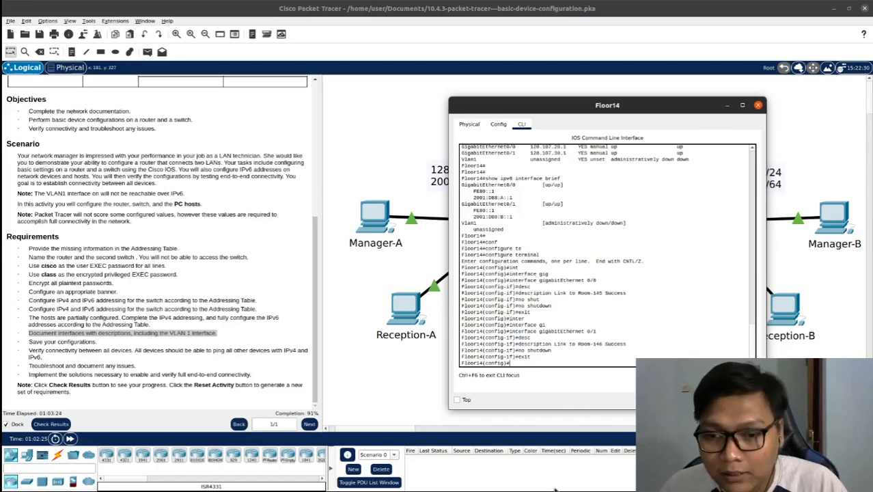
Open the command line of switch Room-146 and enter global configuration mode
left_click_drag(671, 110, 337, 110)
left_click(709, 232)
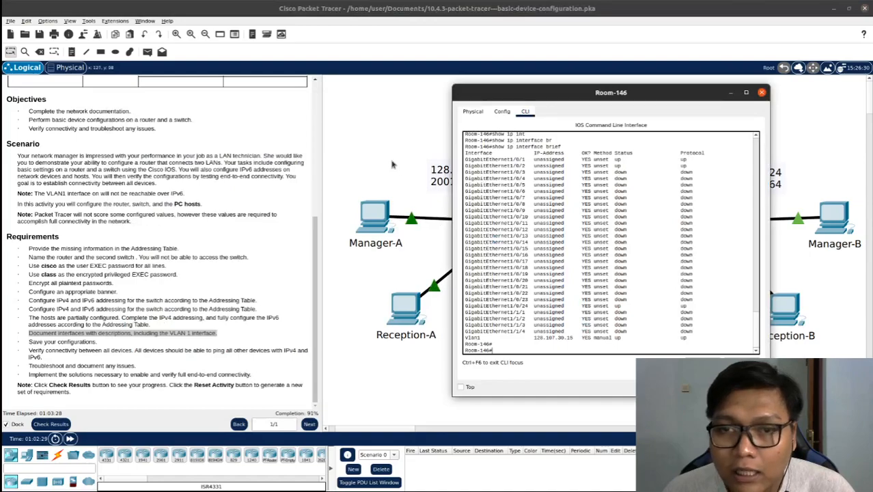
key("Return")
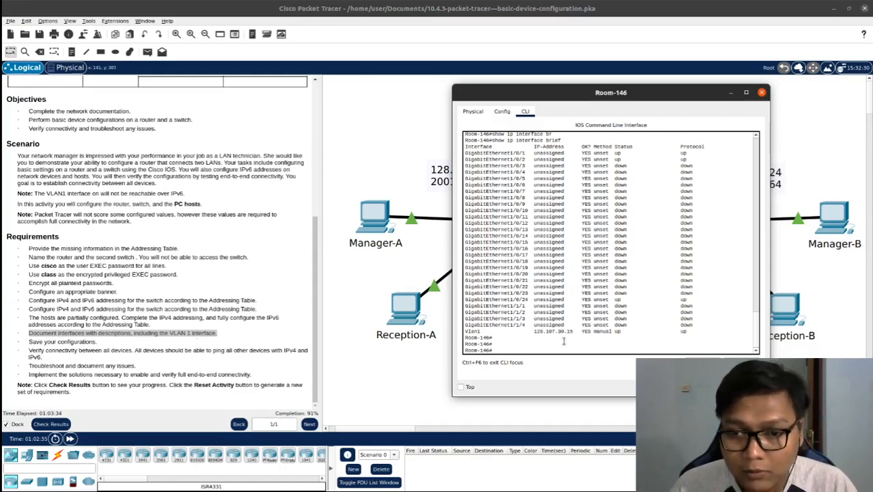
type("conf")
key("Tab")
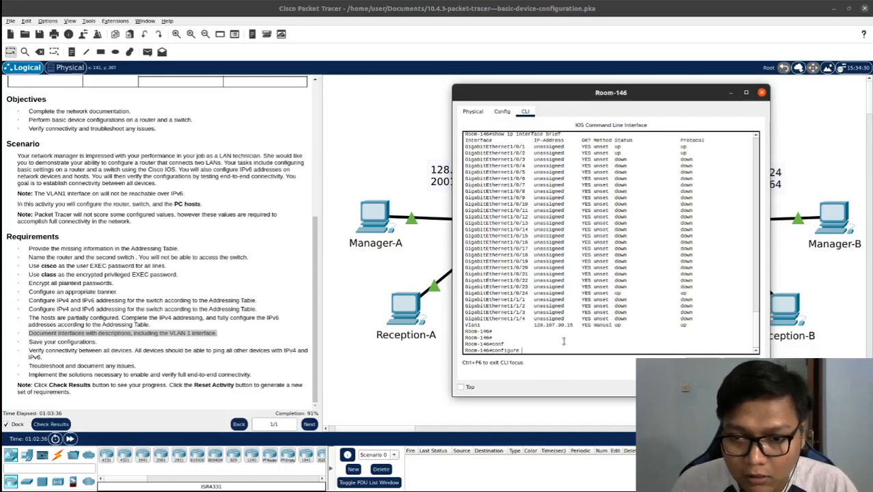
type("t")
key("Tab")
key("Return")
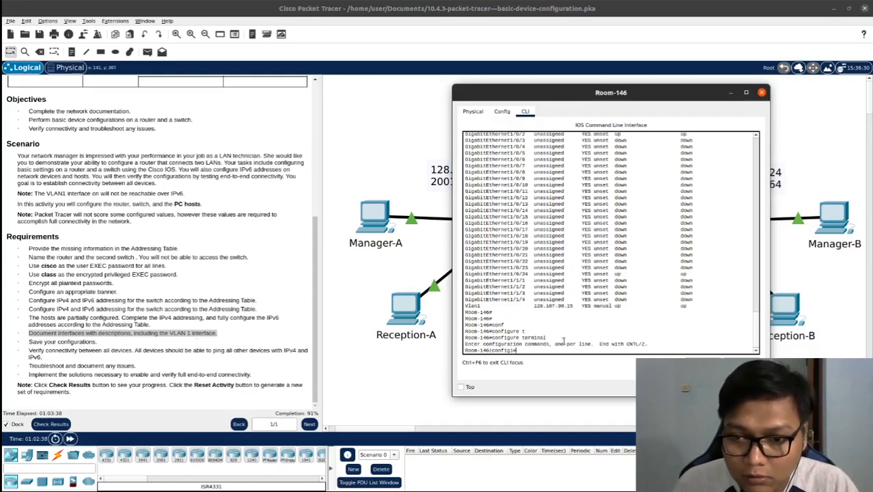
Select interface VLAN 1 on Room-146 for configuration
type("inter")
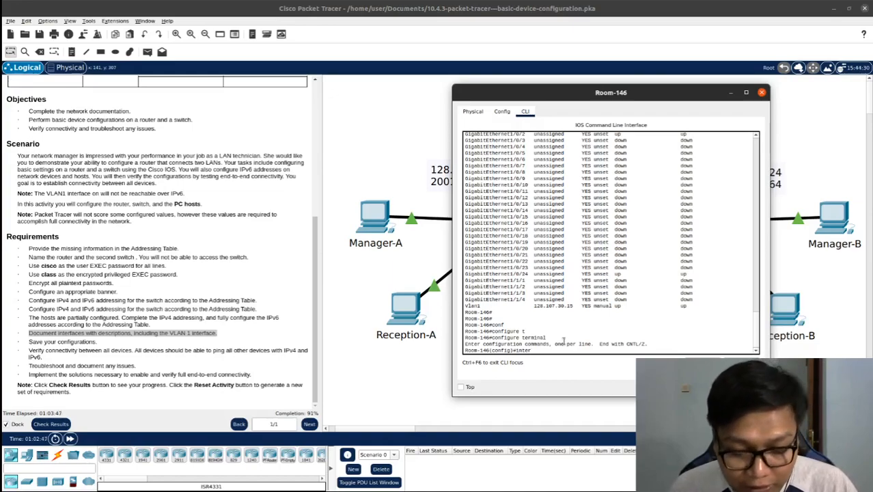
key("Tab")
type("g")
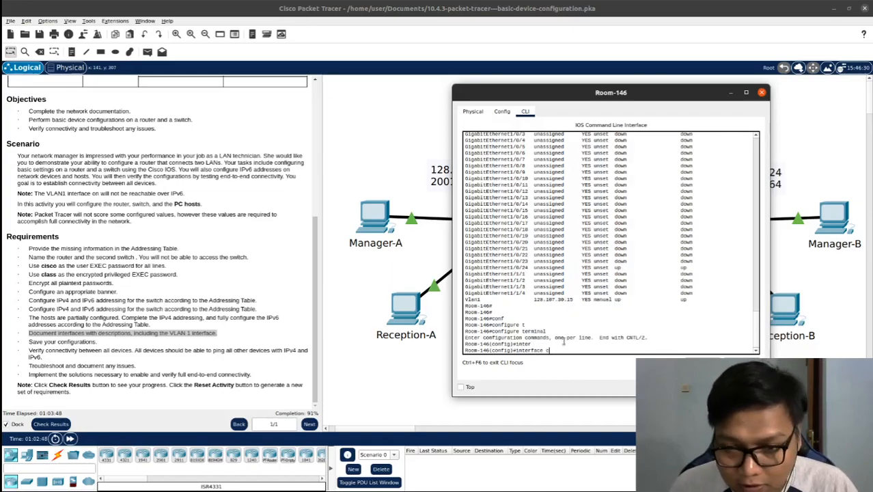
key("BackSpace")
type("vl")
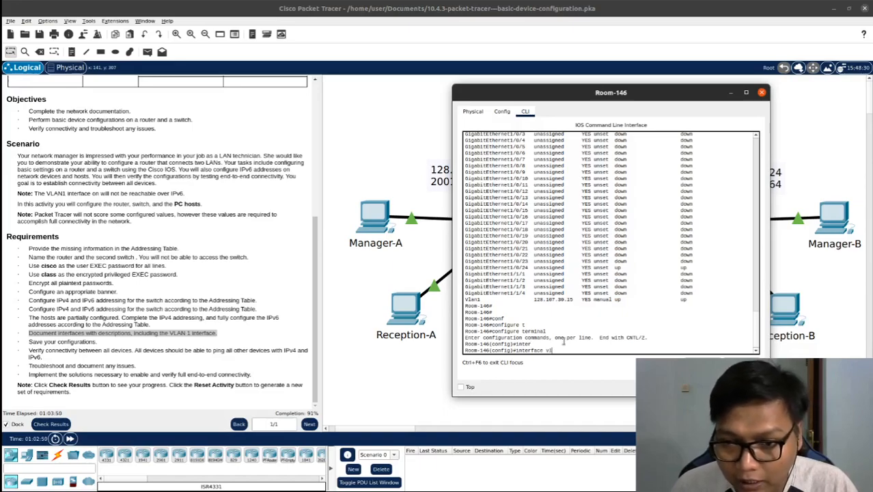
key("Tab")
type("1")
key("Return")
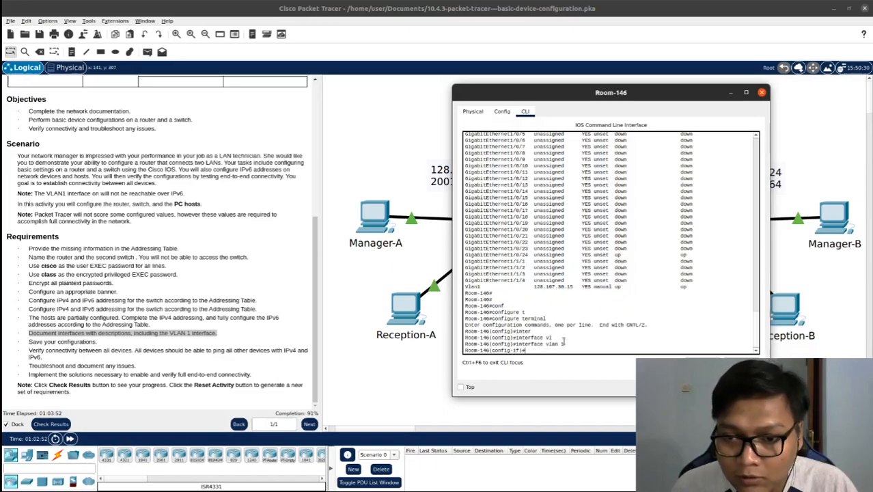
Set the description of Room-146's VLAN 1 interface to "vlan 1 success"
type("desc")
key("Tab")
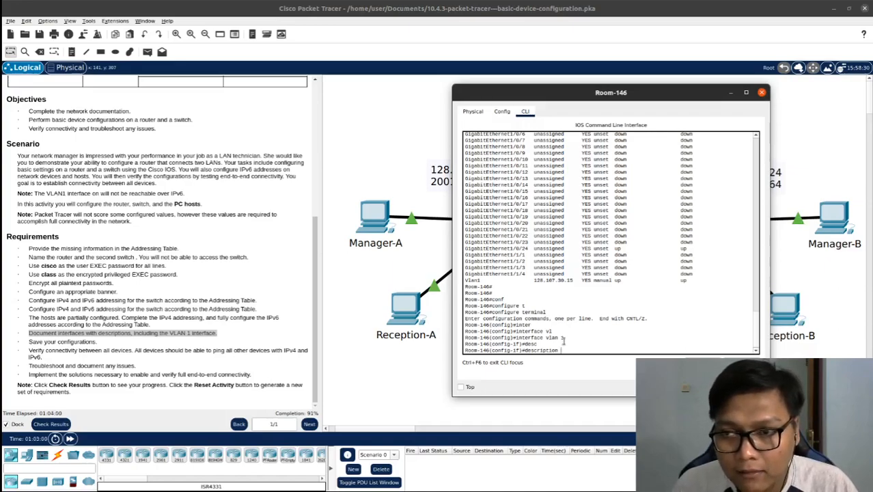
type("CONNE")
key("BackSpace")
key("BackSpace")
key("BackSpace")
key("BackSpace")
key("BackSpace")
type("C")
key("BackSpace")
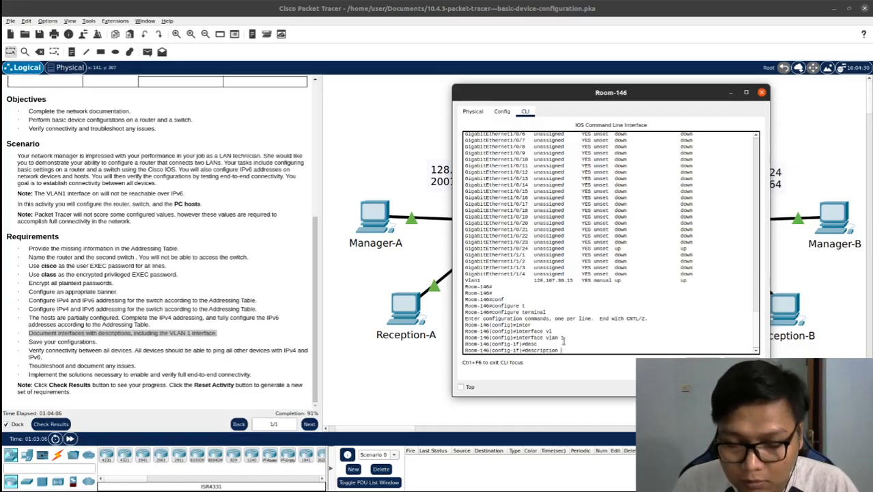
type("Conec")
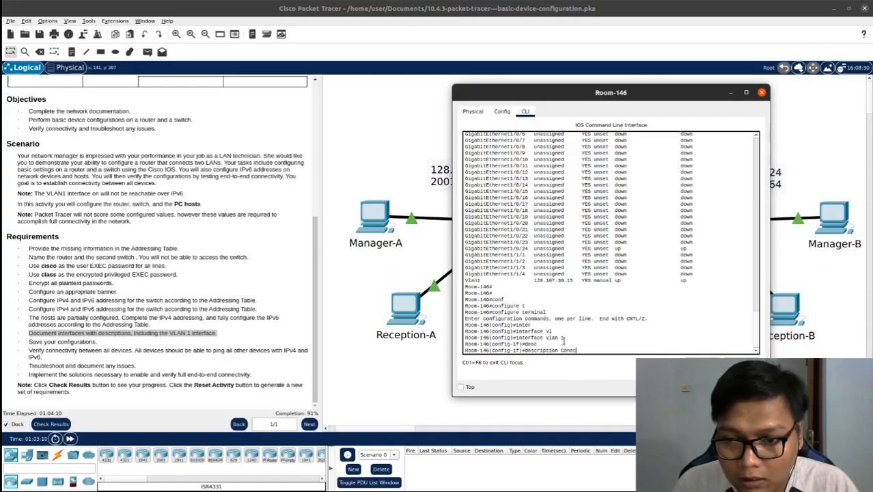
key("BackSpace")
key("BackSpace")
key("BackSpace")
key("BackSpace")
key("BackSpace")
type("vlan 1 succ")
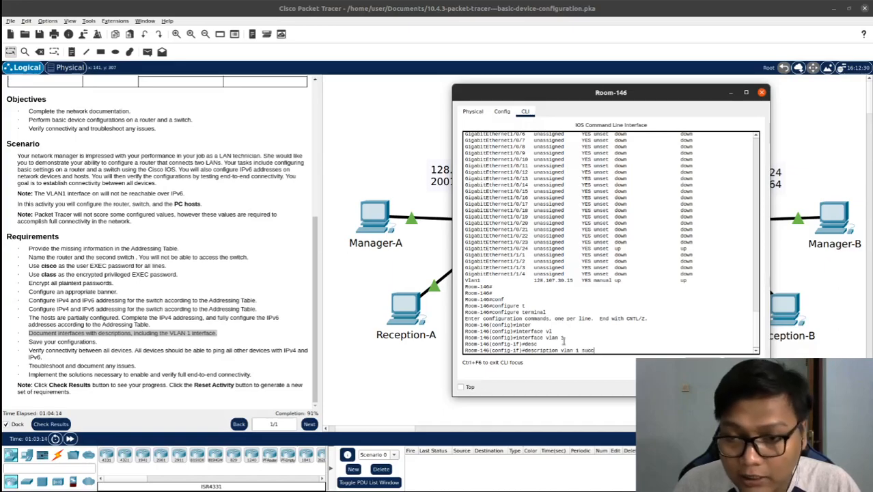
type("ess")
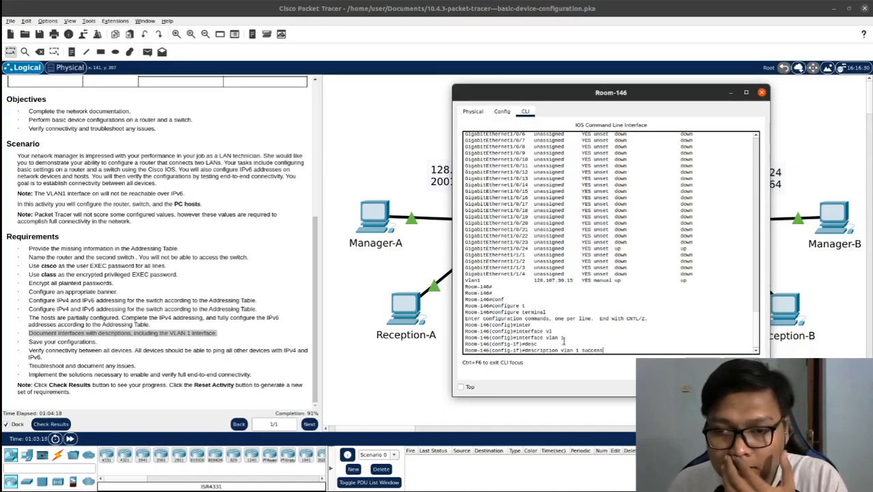
key("Return")
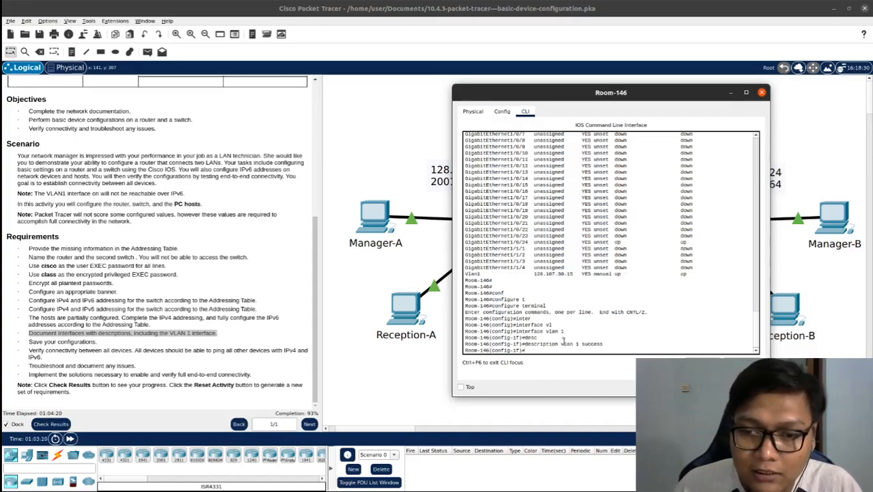
Apply no shutdown to Room-146's VLAN 1 interface and return to global configuration mode
type("no sh")
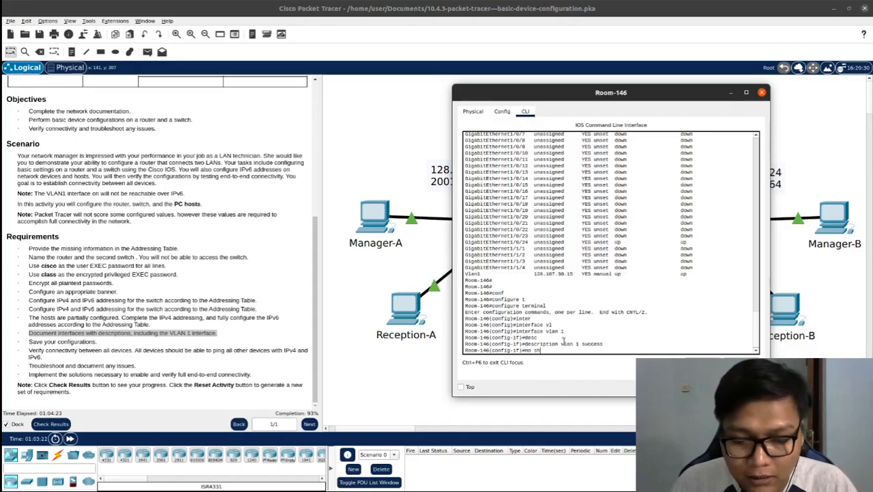
key("BackSpace")
key("BackSpace")
type("shutdown")
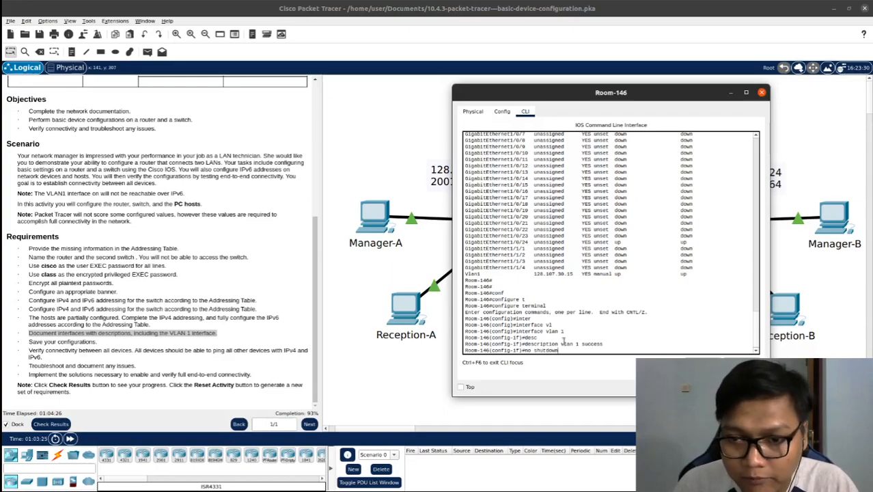
key("Return")
type("ex")
key("Tab")
key("Return")
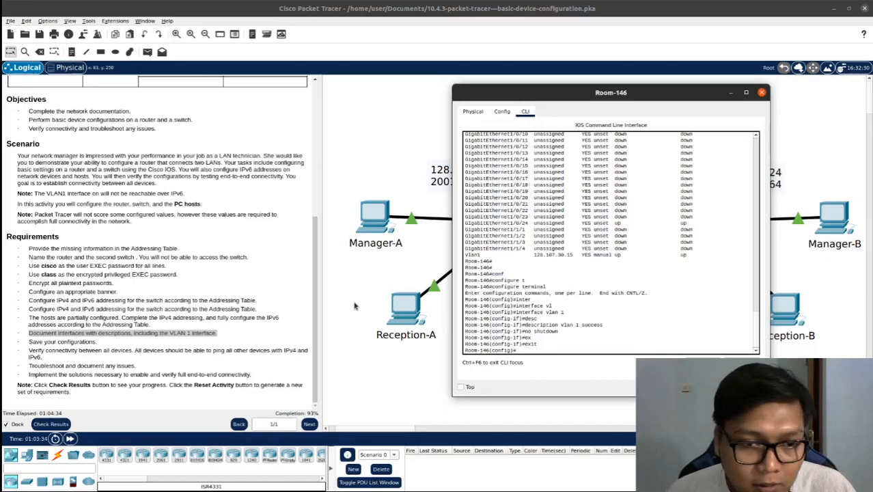
Save the activity file and review the requirement to verify IPv4 and IPv6 connectivity between all devices
left_click(107, 343)
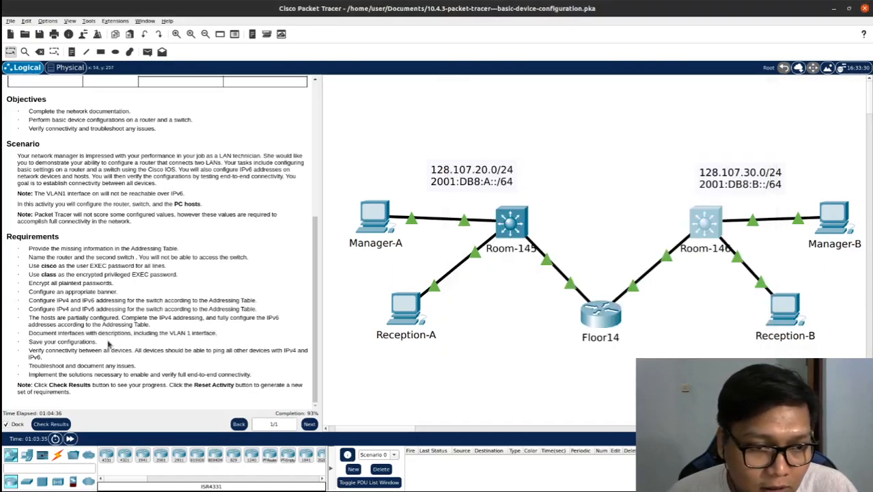
left_click(38, 34)
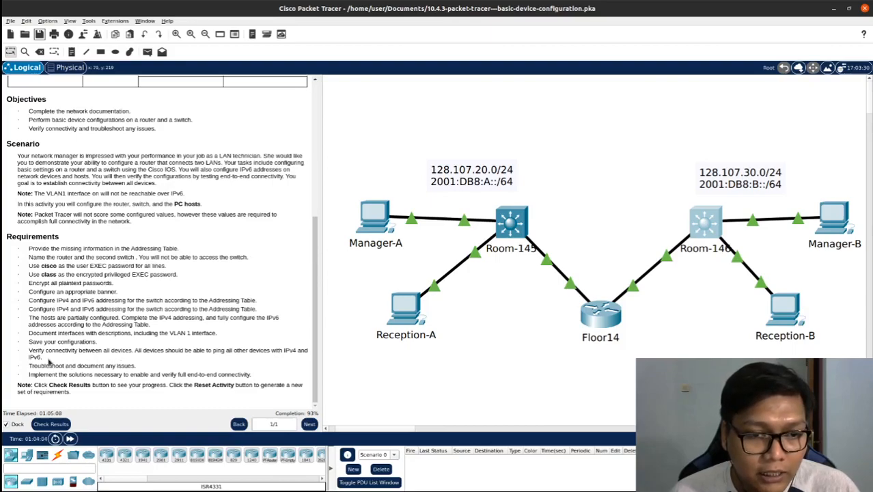
left_click_drag(43, 357, 29, 352)
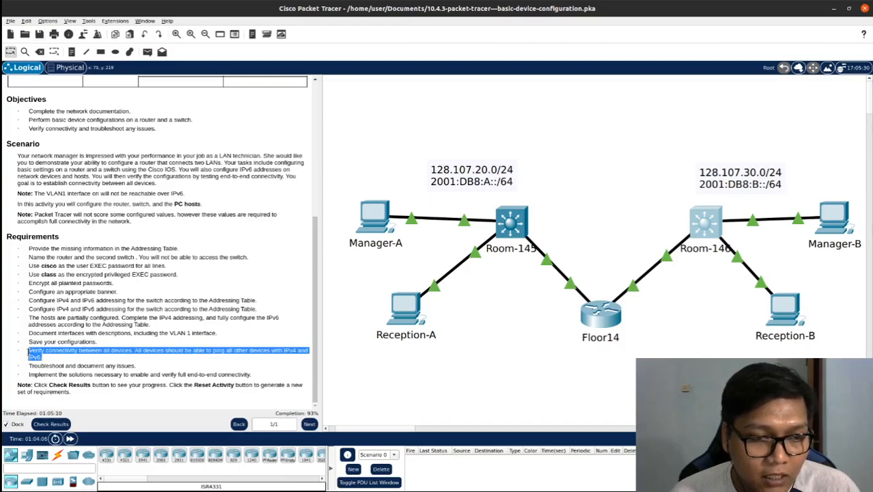
left_click(54, 342)
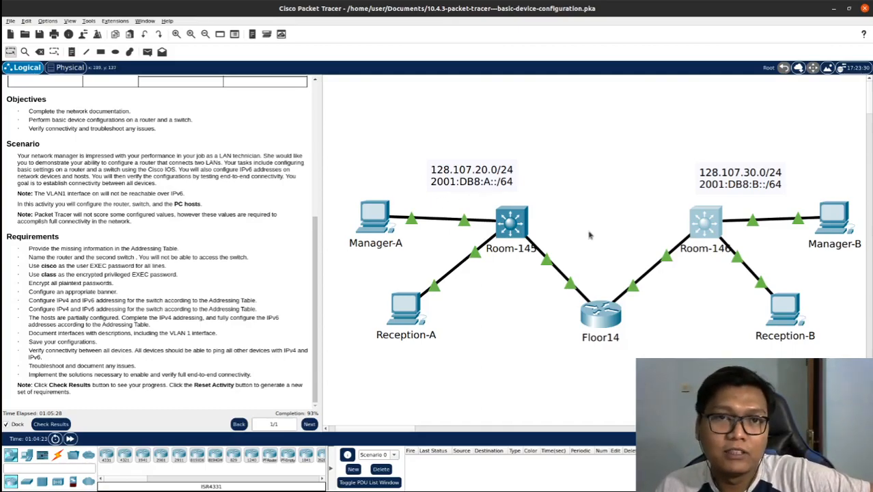
Open the command line of router Floor14 and leave global configuration mode for privileged EXEC mode
left_click(593, 320)
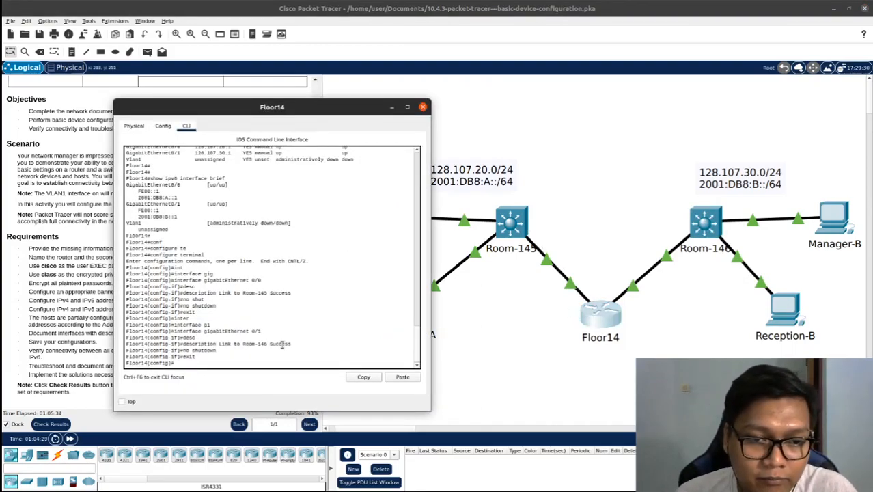
left_click_drag(285, 103, 385, 89)
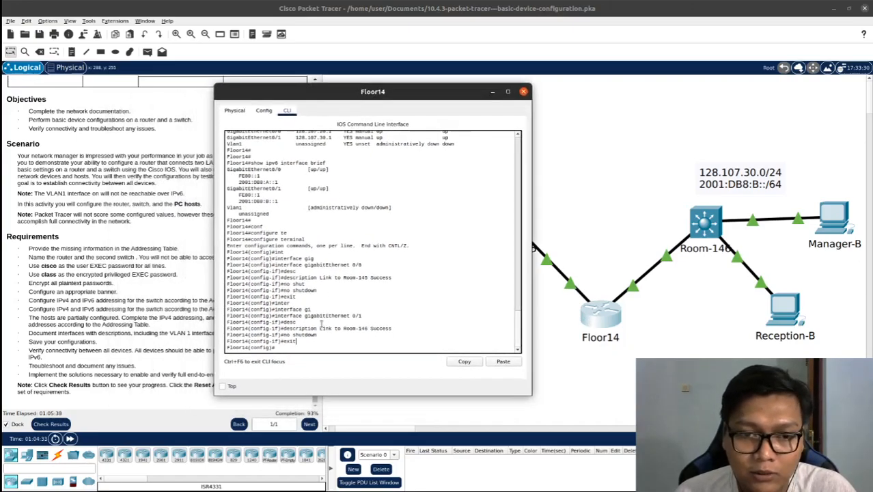
type("exit")
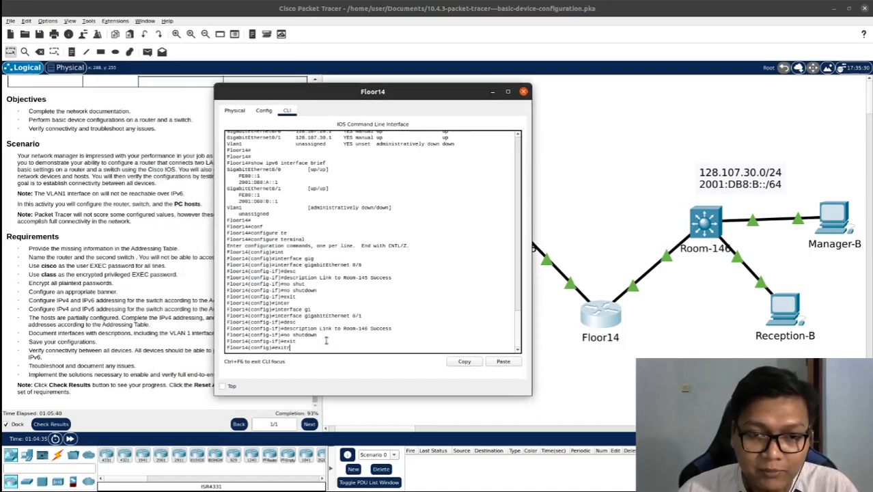
key("Return")
key("Return")
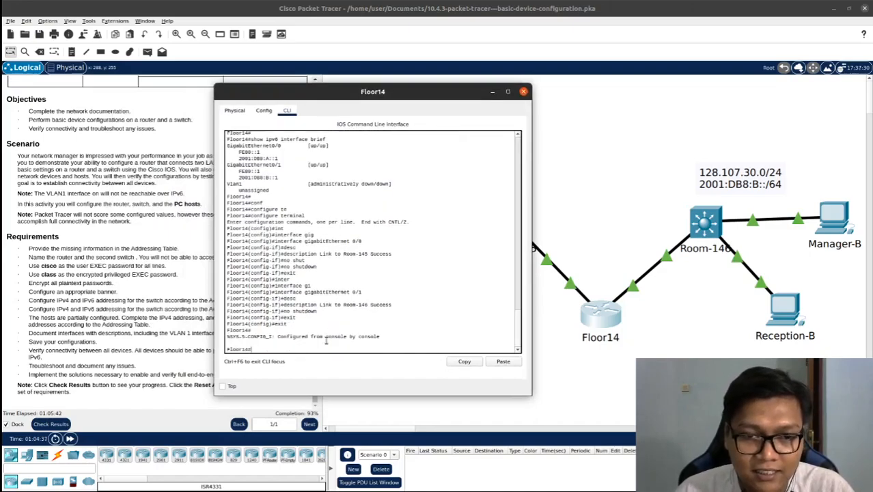
Copy Floor14's running-config to startup-config, accepting the default destination filename, and close the router's window
type("copy")
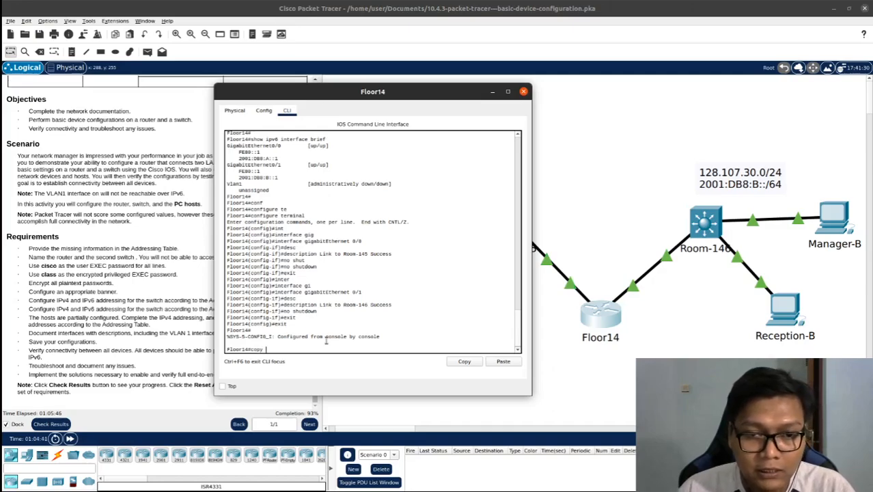
type(" runni")
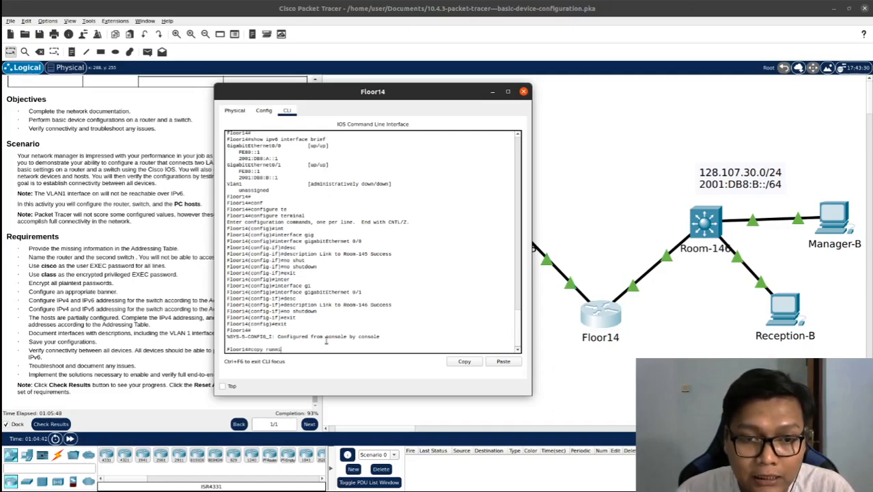
key("BackSpace")
key("BackSpace")
key("BackSpace")
key("BackSpace")
key("BackSpace")
key("BackSpace")
key("BackSpace")
key("BackSpace")
key("BackSpace")
key("BackSpace")
type("cop")
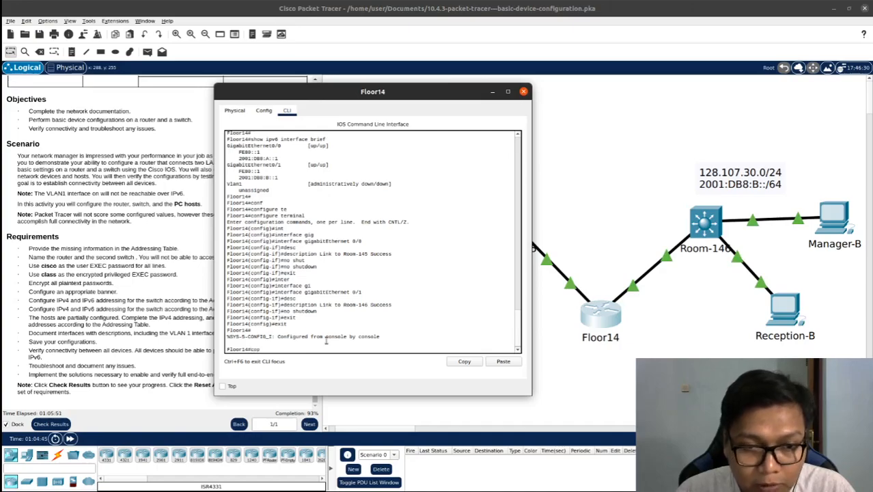
key("Tab")
type("runn")
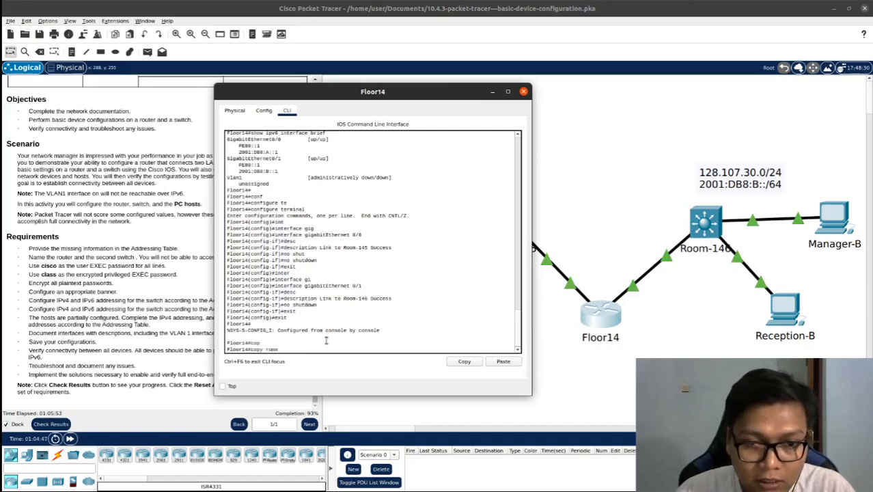
key("Tab")
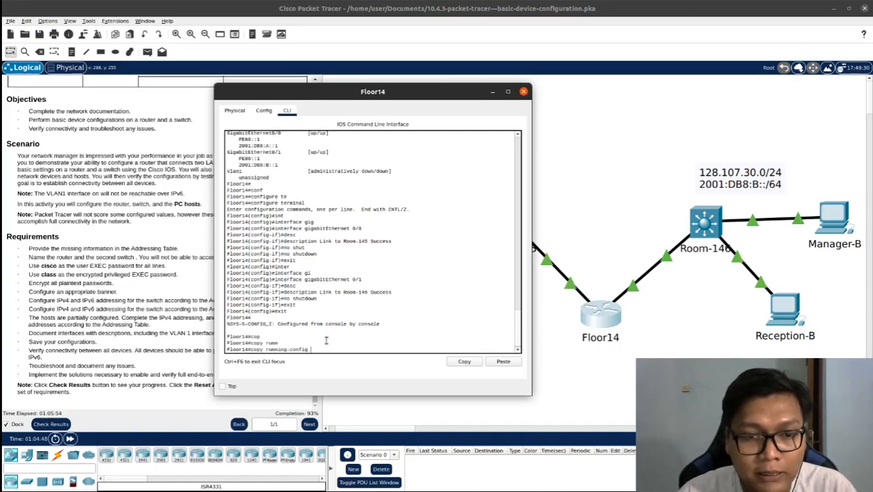
type("start")
key("Tab")
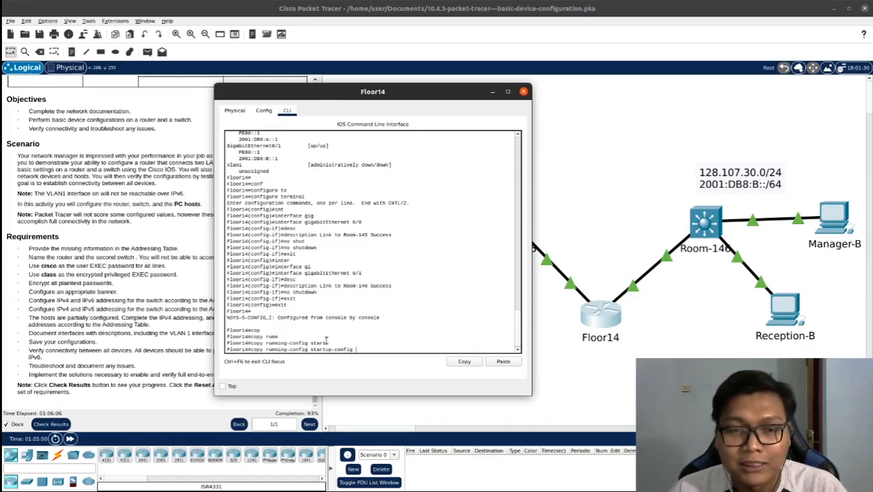
key("Return")
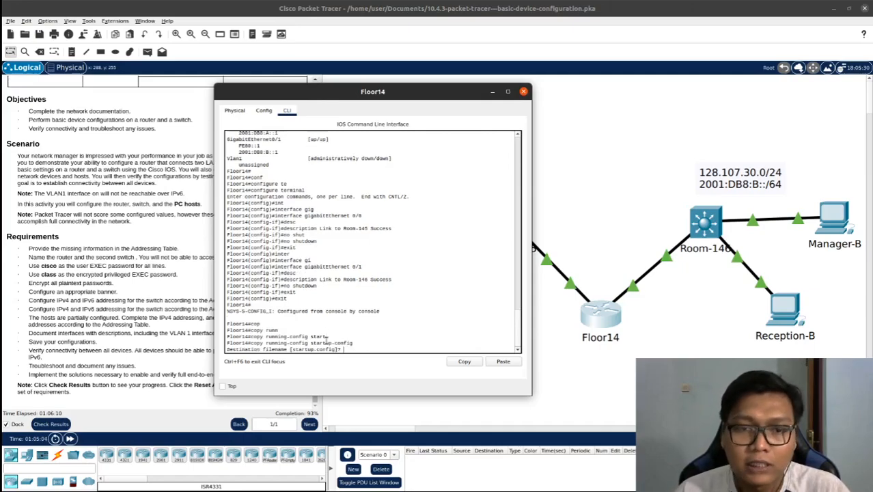
key("Return")
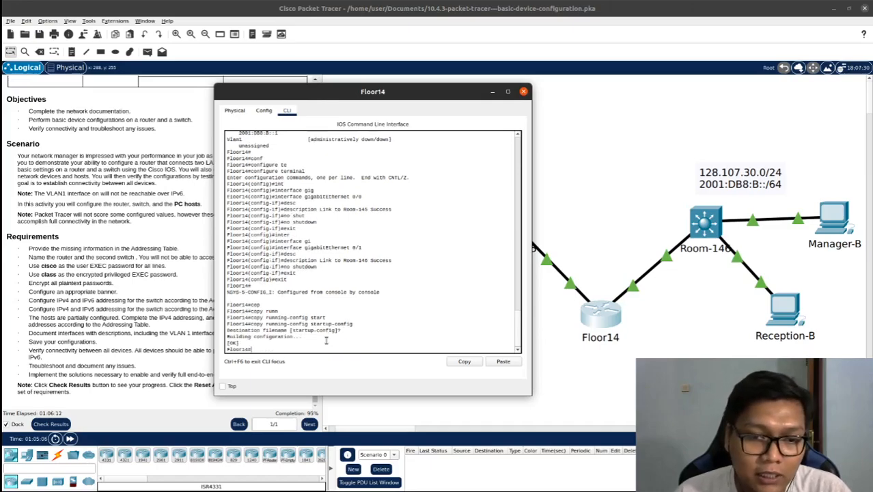
left_click(525, 94)
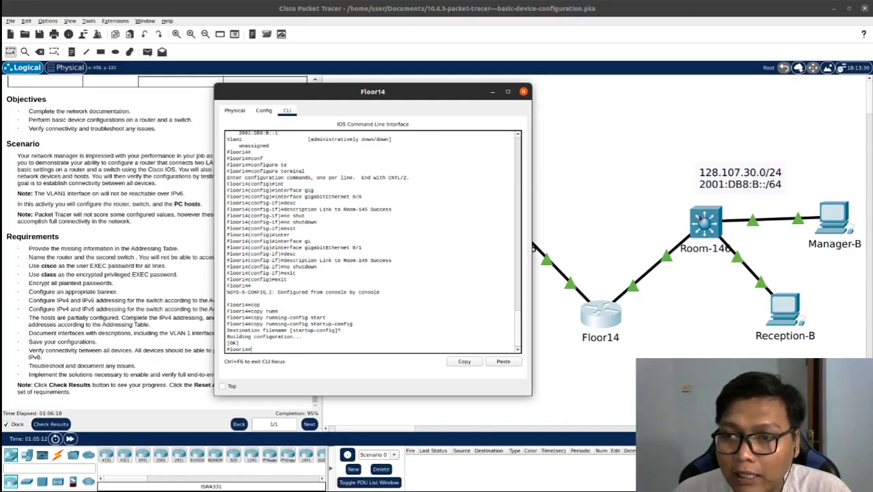
Open the command line of switch Room-146 and leave global configuration mode for privileged EXEC mode
left_click(697, 213)
left_click_drag(522, 94, 401, 47)
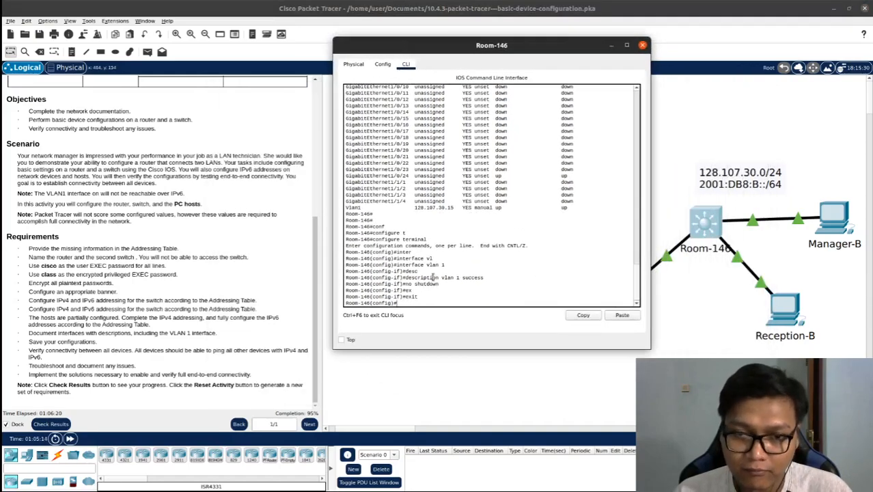
type("0")
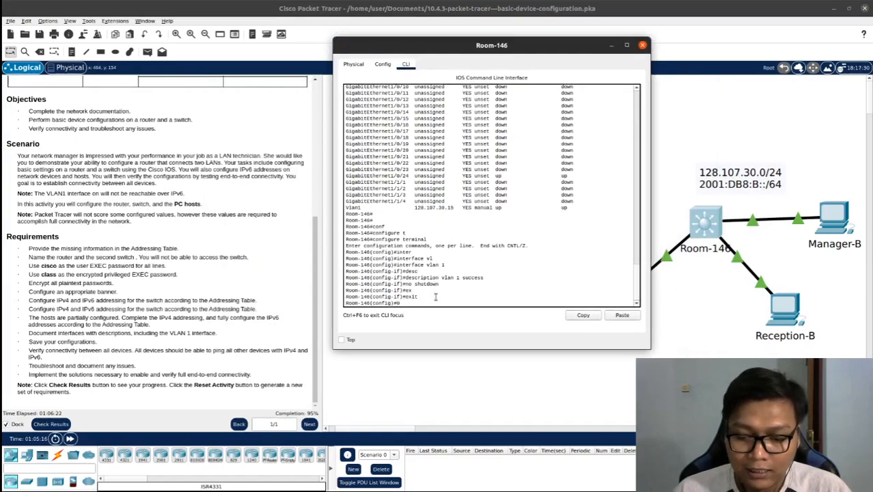
key("Return")
key("Return")
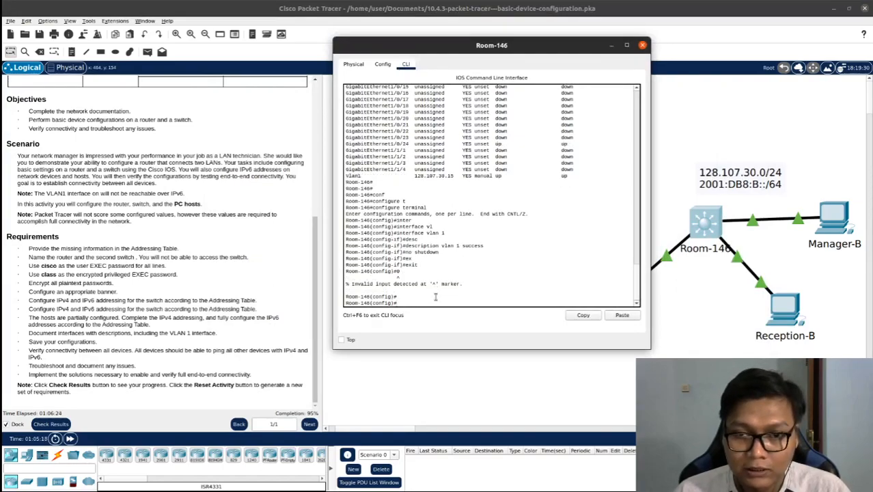
type("exit")
key("Return")
key("Return")
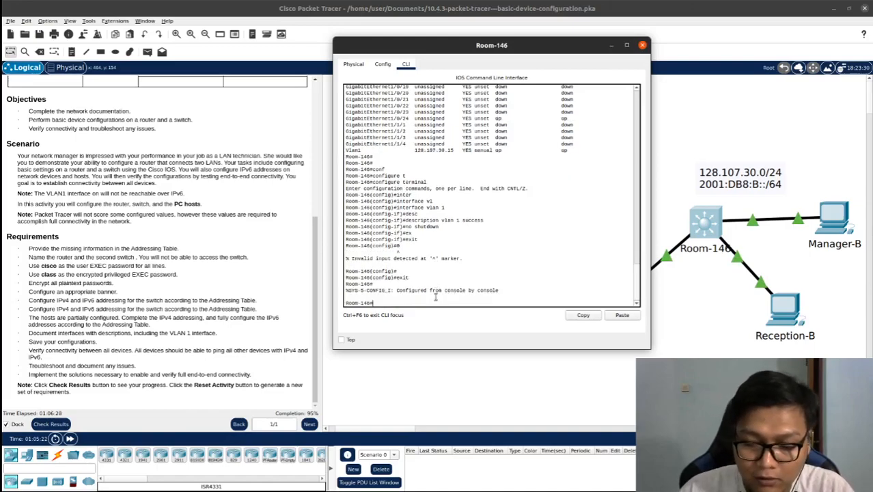
Copy Room-146's running-config to startup-config, accepting the default destination filename, and close the switch's window
type("cop")
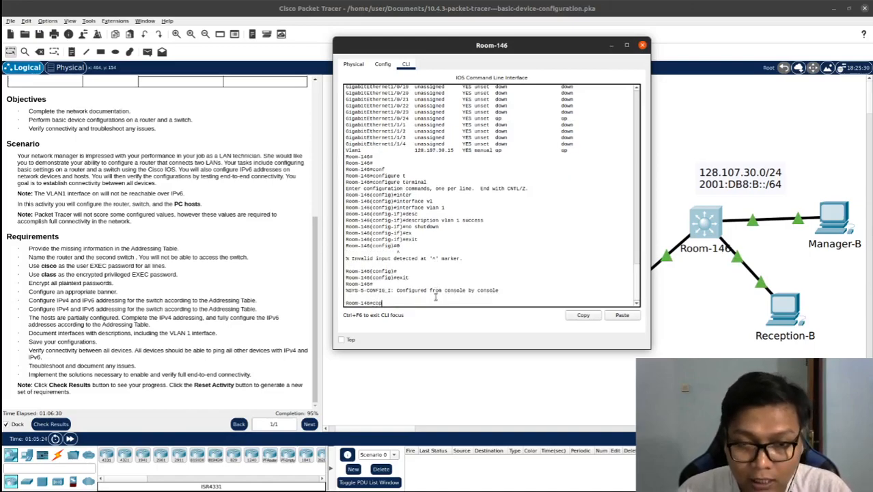
key("Tab")
type("run")
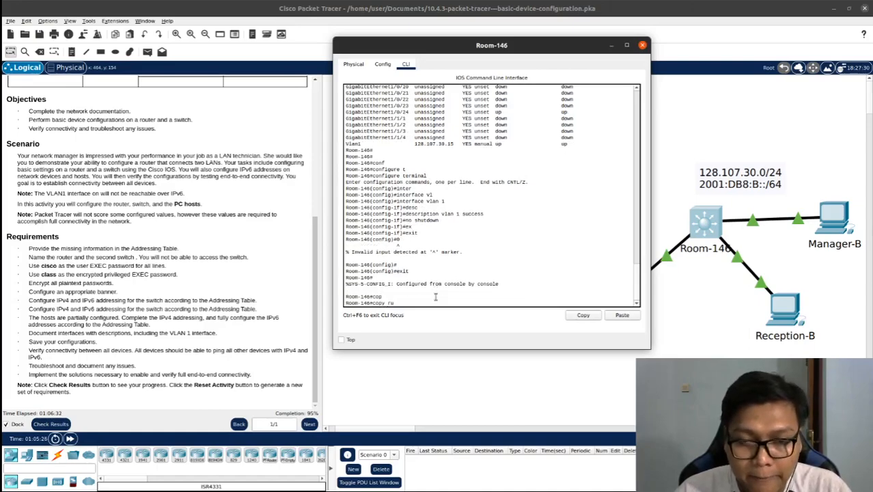
key("Tab")
type("star")
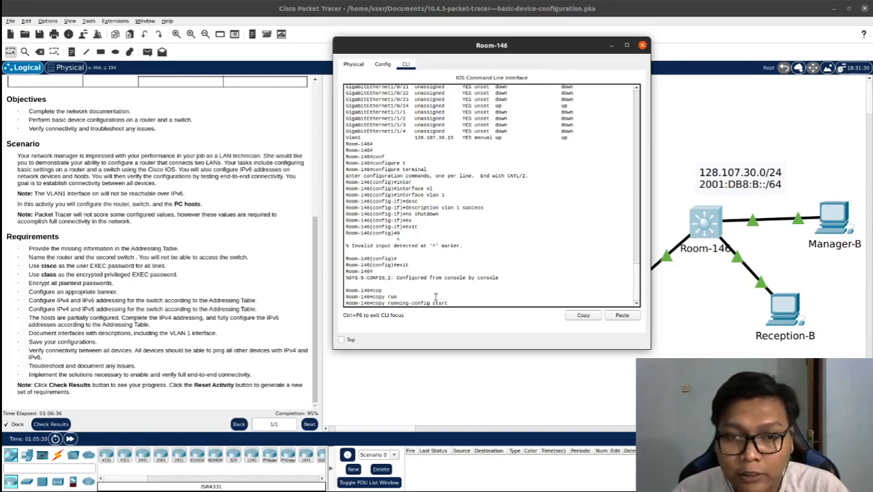
key("Tab")
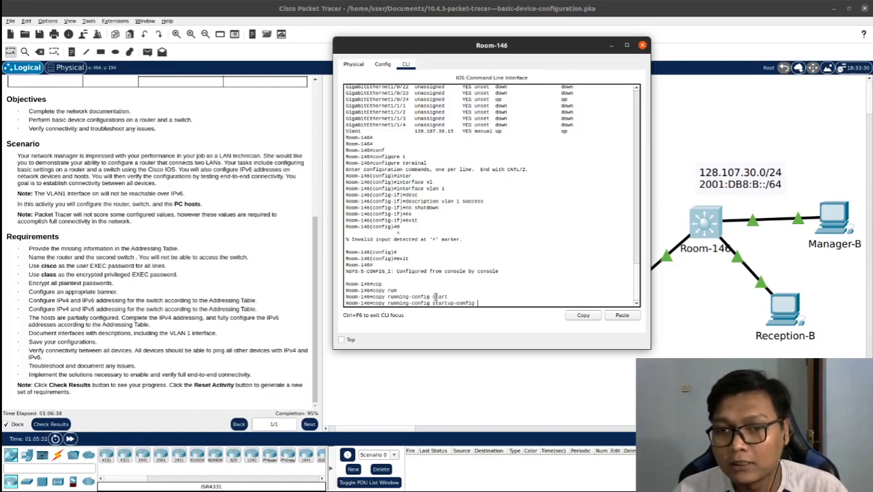
key("Return")
key("Return")
key("Return")
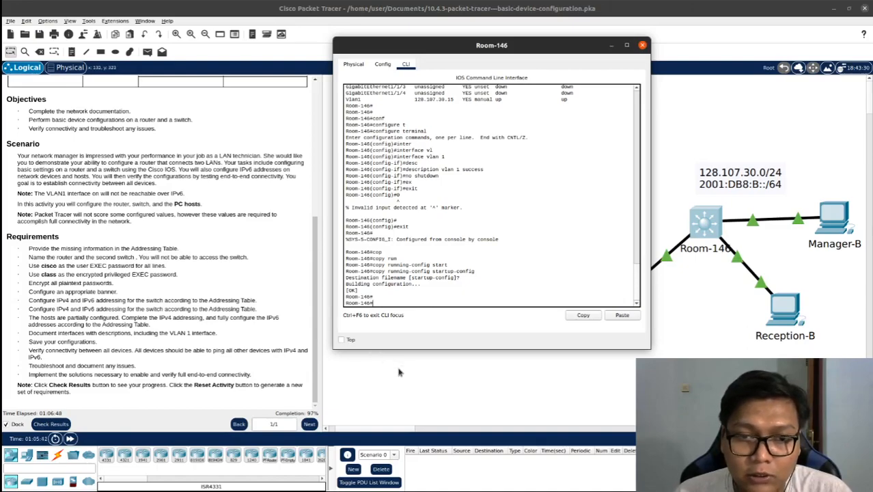
left_click(439, 393)
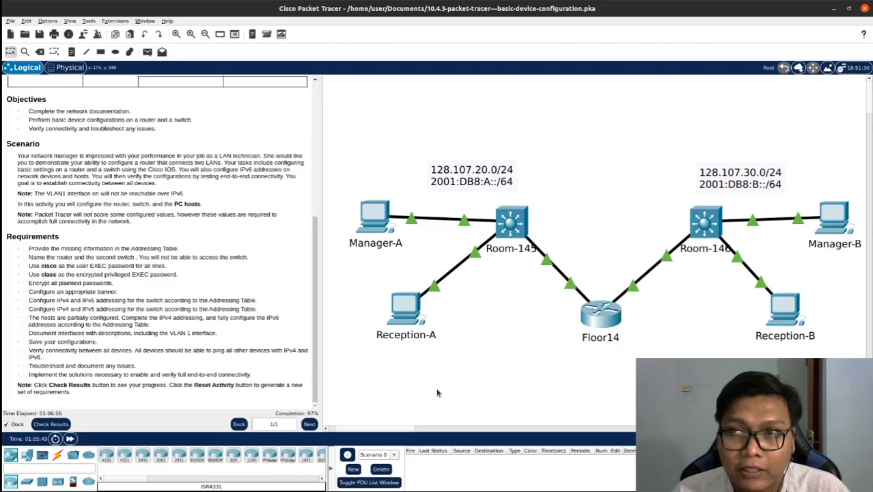
Open Manager-A's Command Prompt, begin a ping command, and place its window beside the addressing table in Google Sheets
left_click(374, 217)
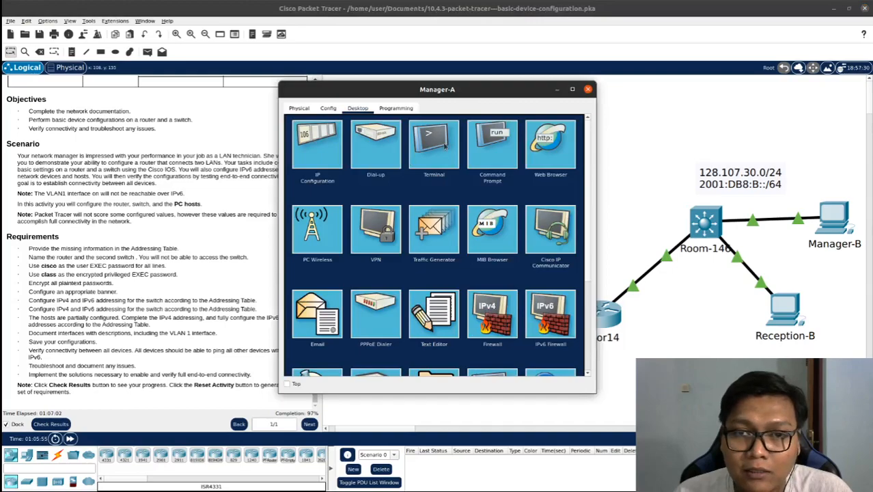
left_click(491, 145)
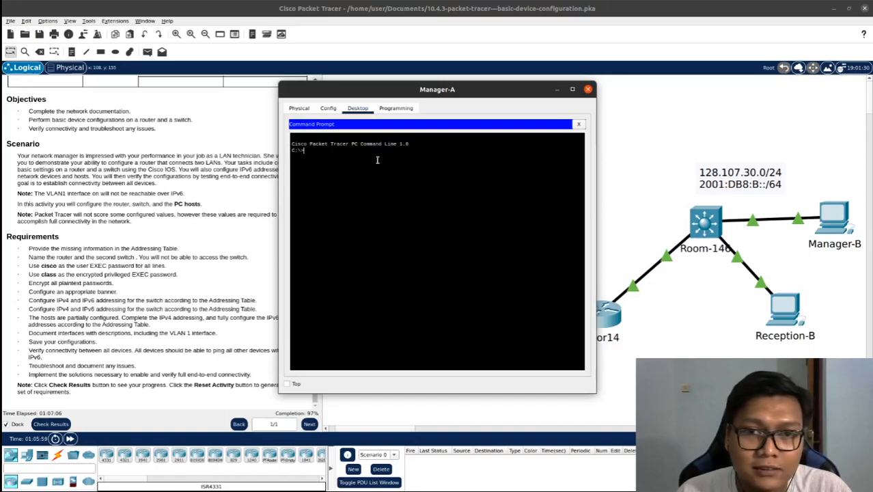
type("ping")
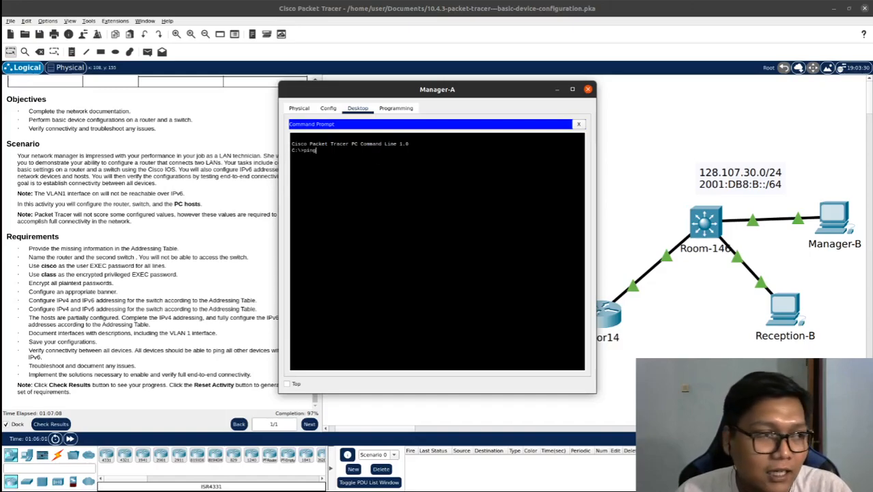
left_click_drag(1, 74, 2, 71)
left_click_drag(445, 95, 612, 84)
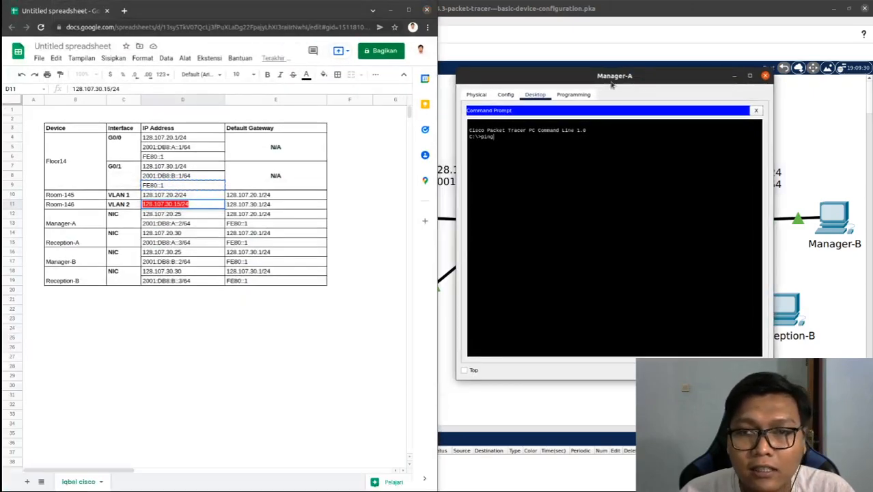
left_click(199, 216)
left_click(181, 194)
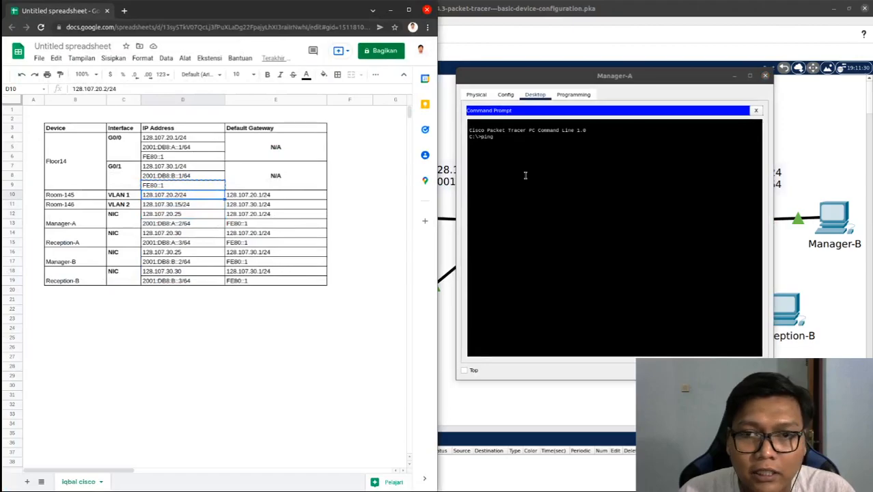
left_click_drag(587, 80, 593, 84)
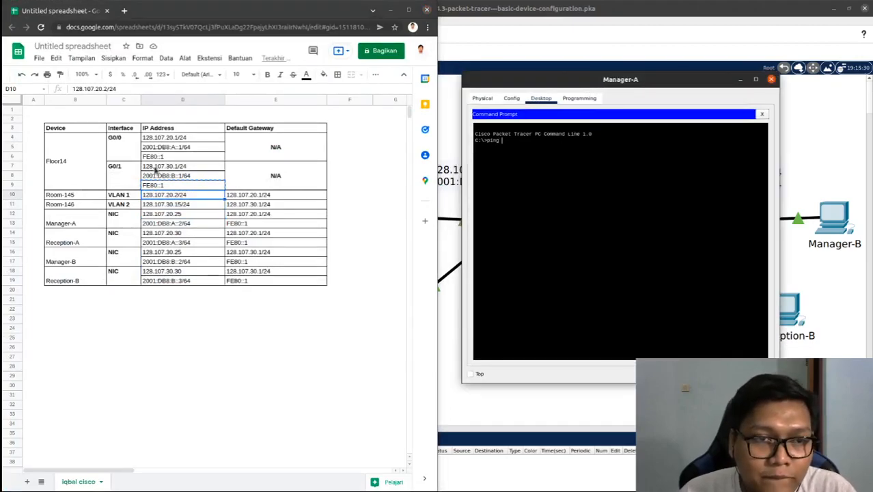
Ping Manager-A's own IPv4 address 128.107.20.25 from its Command Prompt, copying the address from the addressing table
left_click(171, 215)
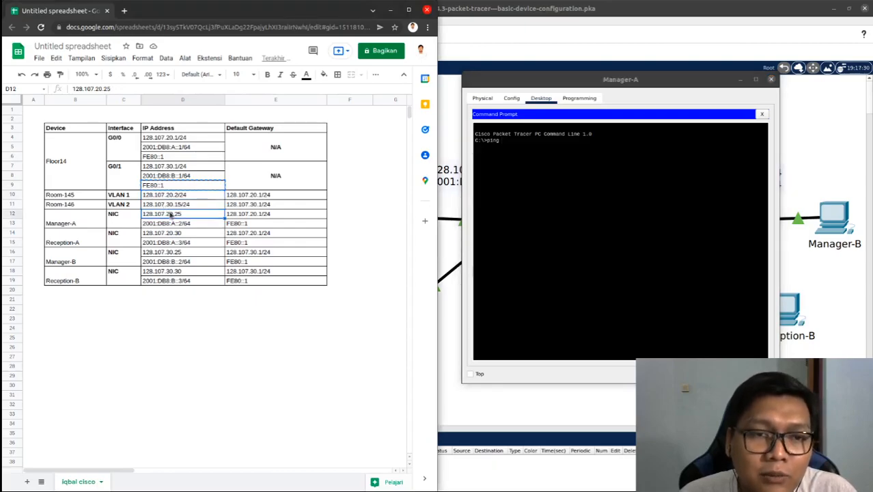
key("ctrl+c")
left_click(596, 150)
right_click(594, 147)
left_click(606, 164)
key("Return")
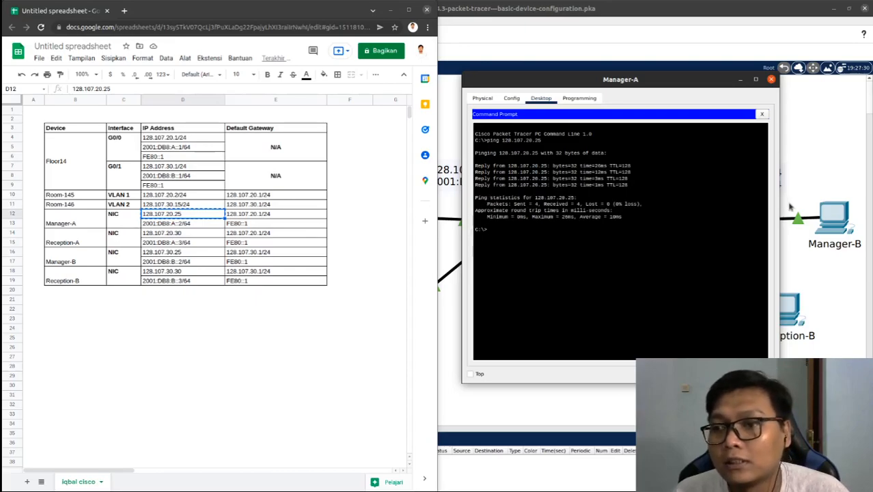
Ping Manager-B's IPv4 address 128.107.30.25 from Manager-A, copying the address from the addressing table
left_click(169, 261)
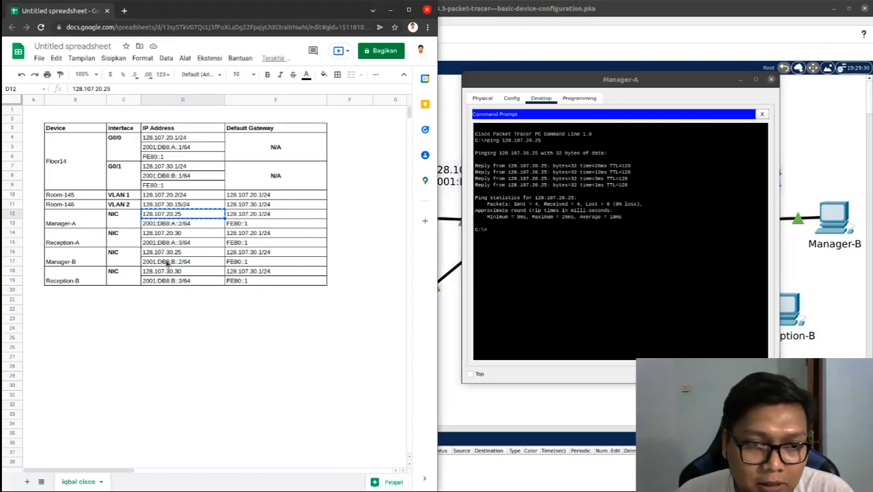
left_click(175, 253)
key("ctrl+c")
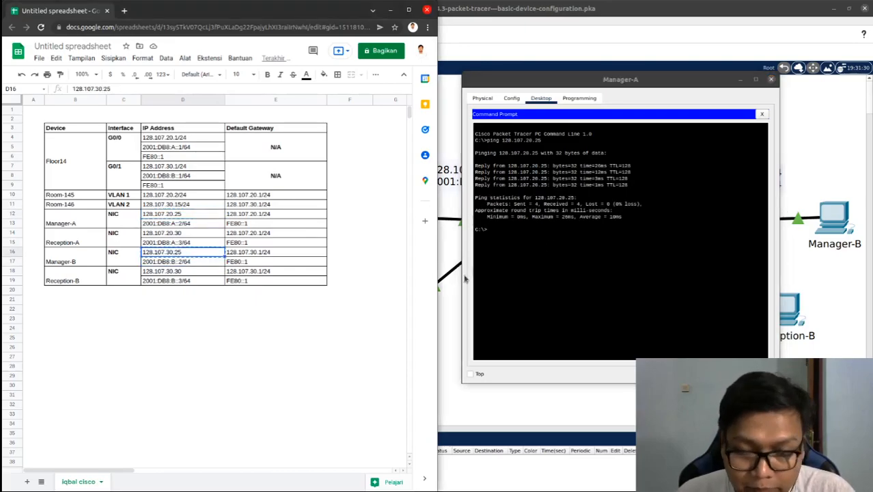
left_click(527, 240)
type("ping")
right_click(527, 240)
left_click(543, 253)
key("Return")
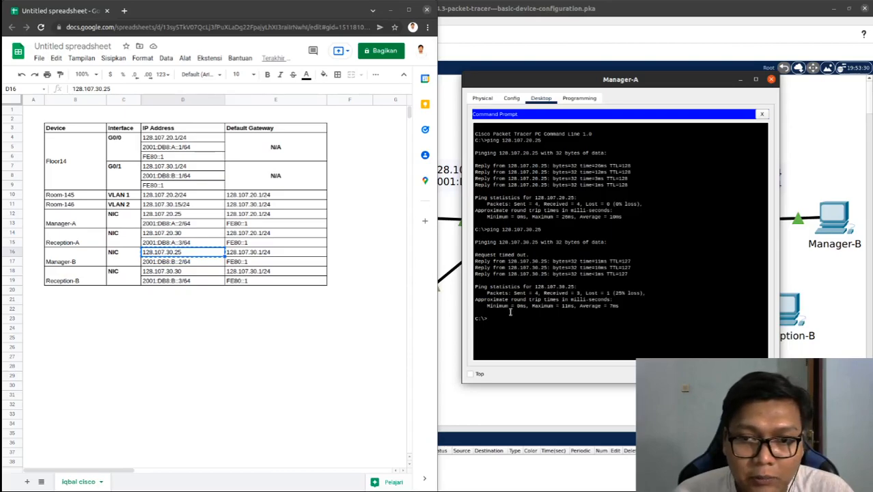
Ping Manager-B's IPv6 address 2001:DB8:B::2 from Manager-A, copying it from the addressing table without the /64 prefix length
left_click(186, 268)
left_click(187, 264)
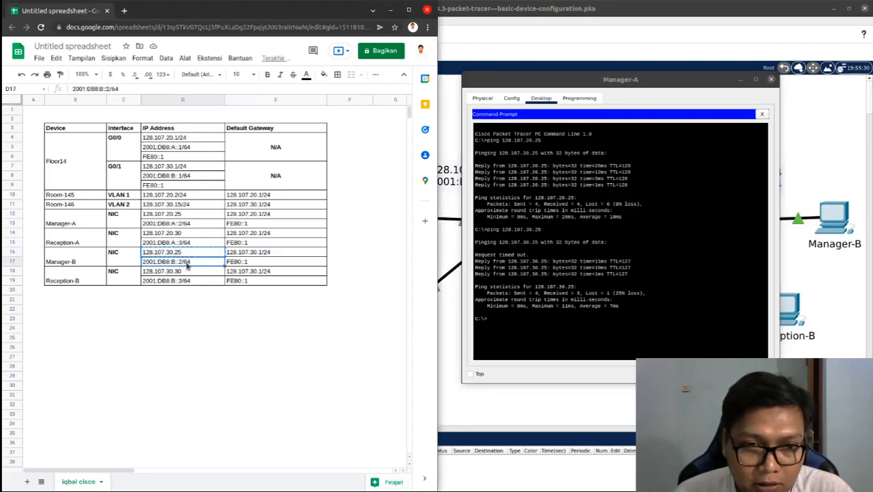
key("ctrl+c")
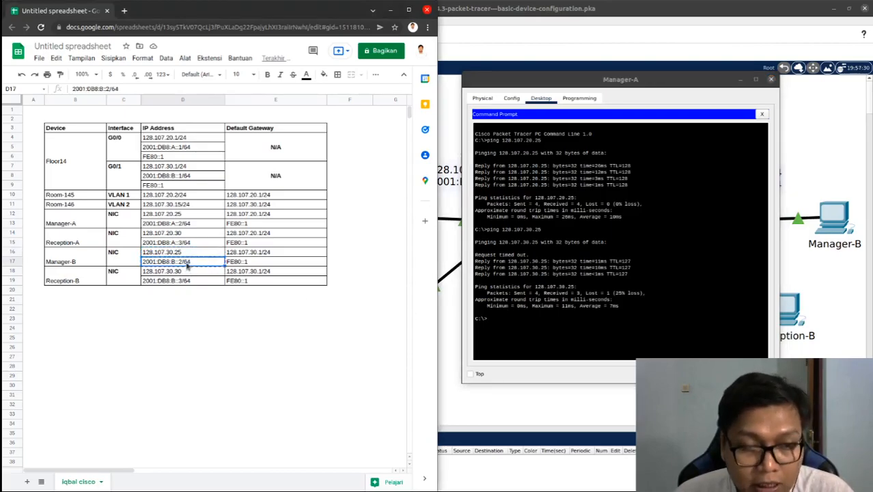
left_click(514, 319)
type("ping")
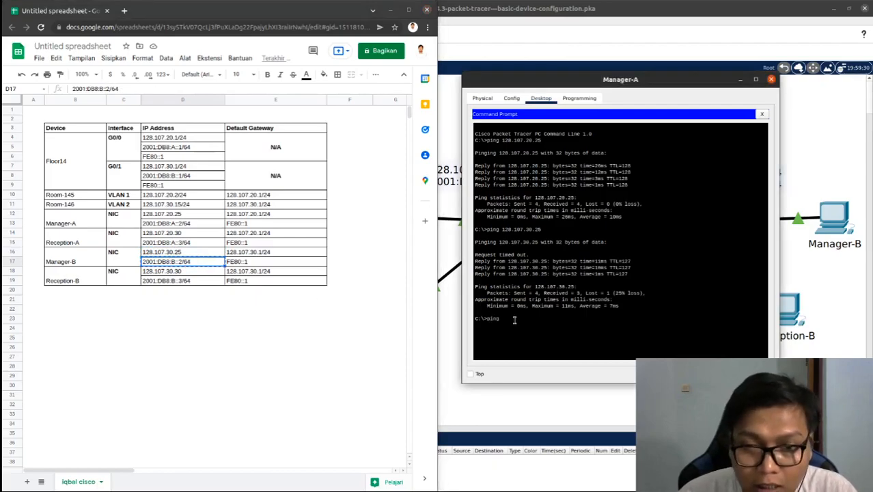
right_click(514, 319)
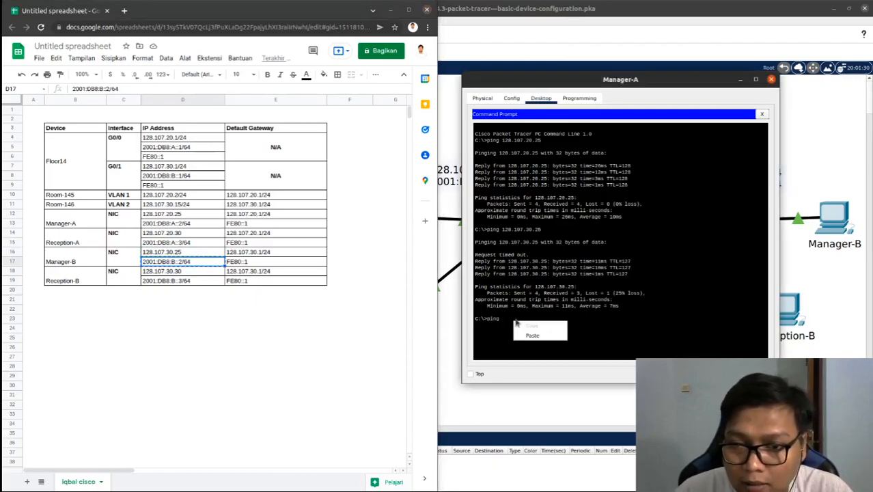
left_click(527, 333)
key("BackSpace")
key("BackSpace")
key("BackSpace")
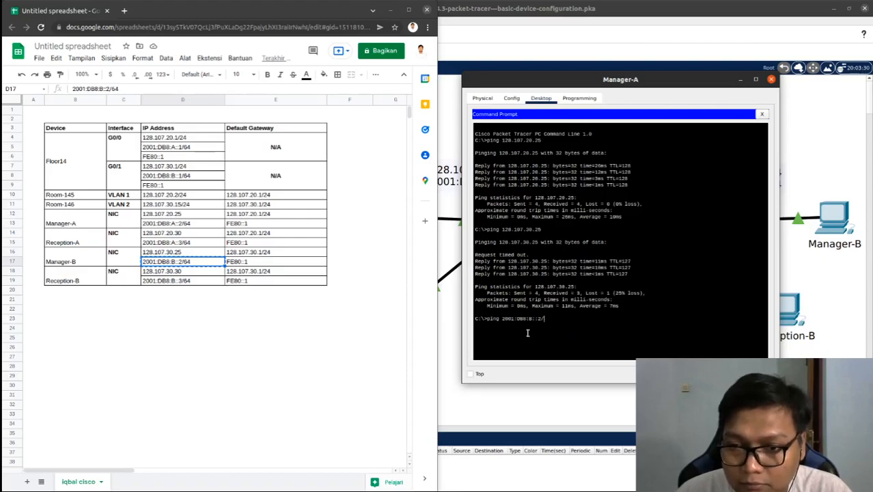
key("Return")
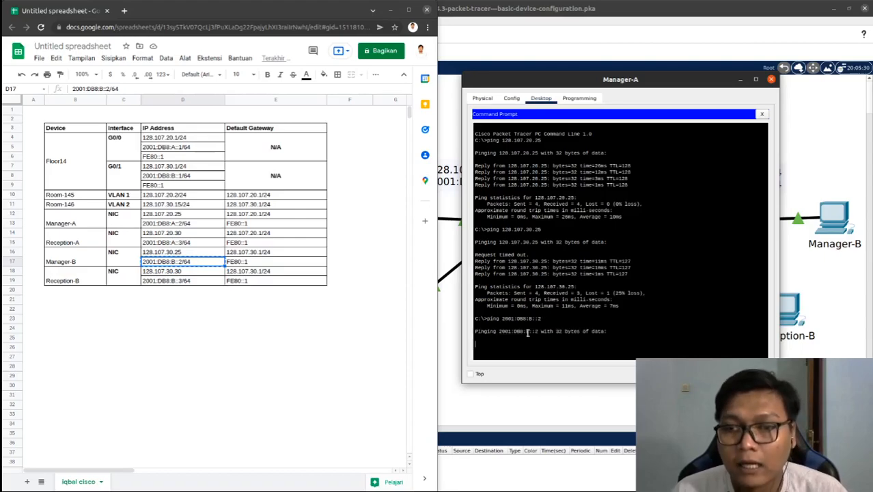
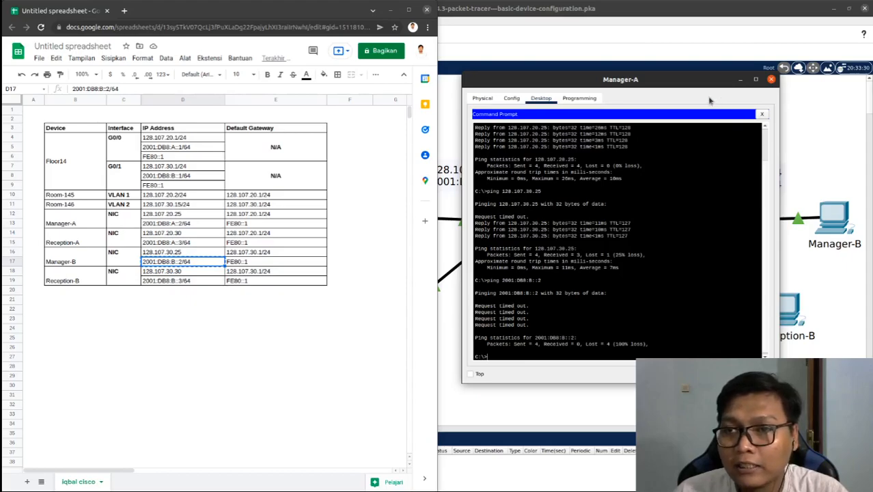
Close Manager-A's Command Prompt and device window, moving the spreadsheet out of the way of the topology
left_click(762, 114)
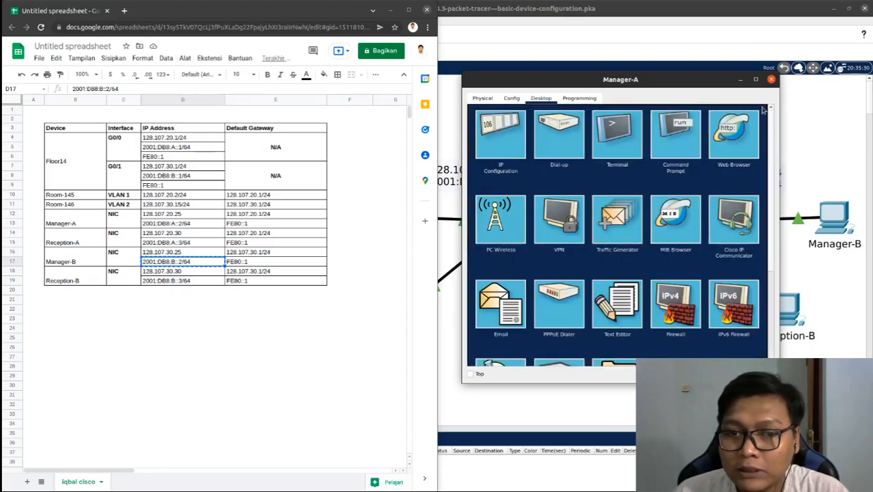
left_click_drag(305, 12, 306, 0)
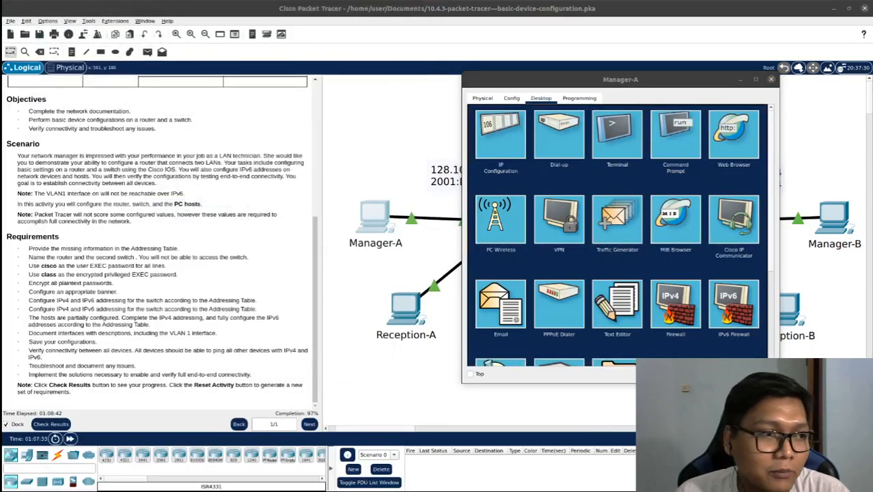
left_click(771, 79)
Open the Floor14 router's command line and enter global configuration mode with configure terminal
left_click(600, 316)
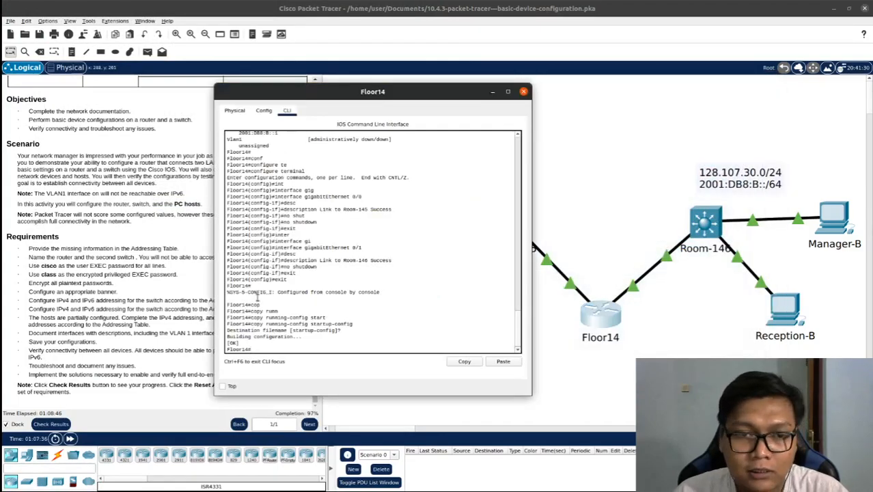
type("conf")
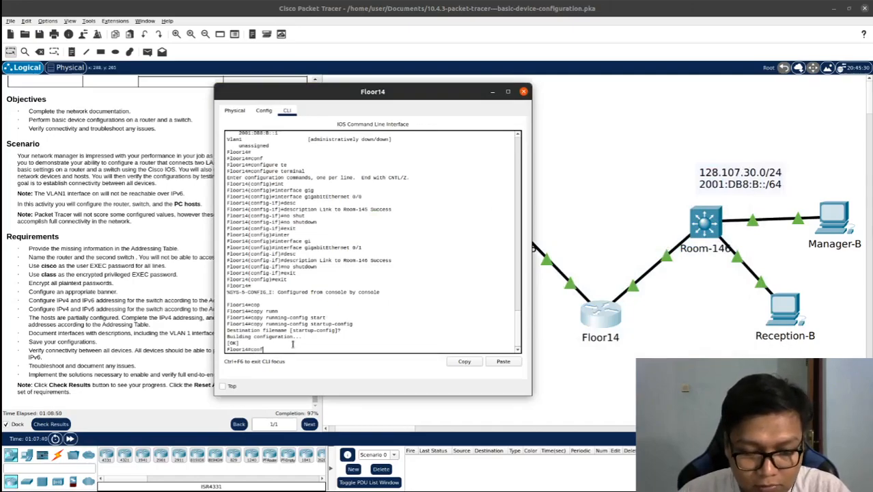
key("Tab")
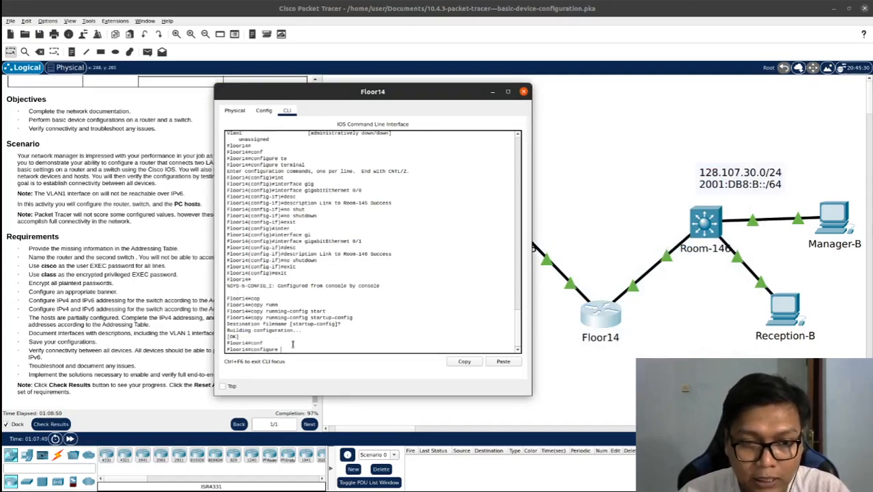
type("te")
key("Tab")
key("Return")
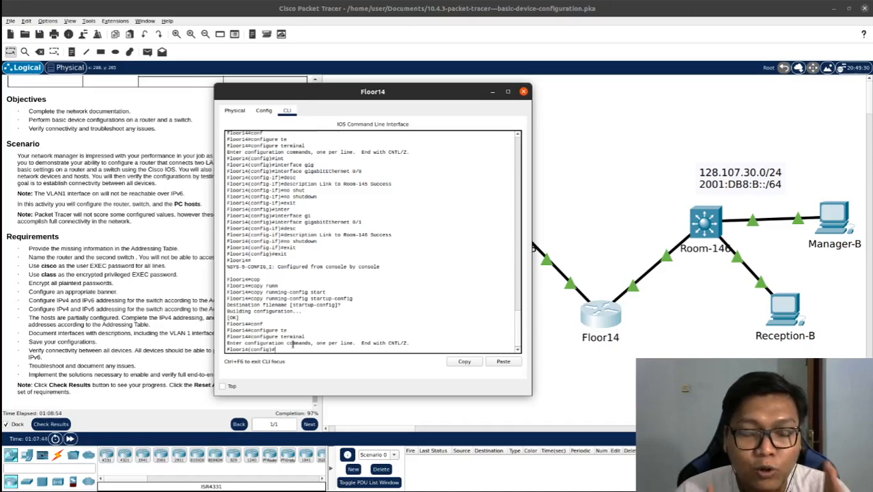
Enable IPv6 routing on Floor14 with the ipv6 unicast-routing command, and close the router's window
type("ipv")
key("Tab")
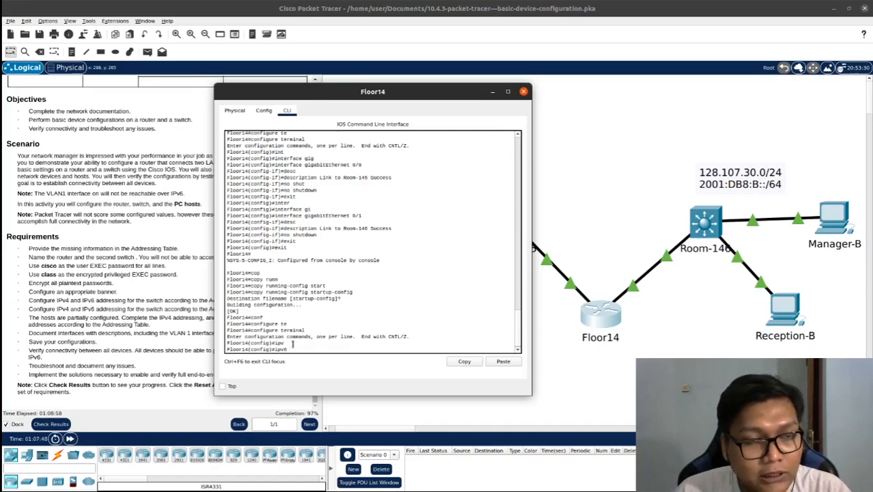
type("un")
key("Tab")
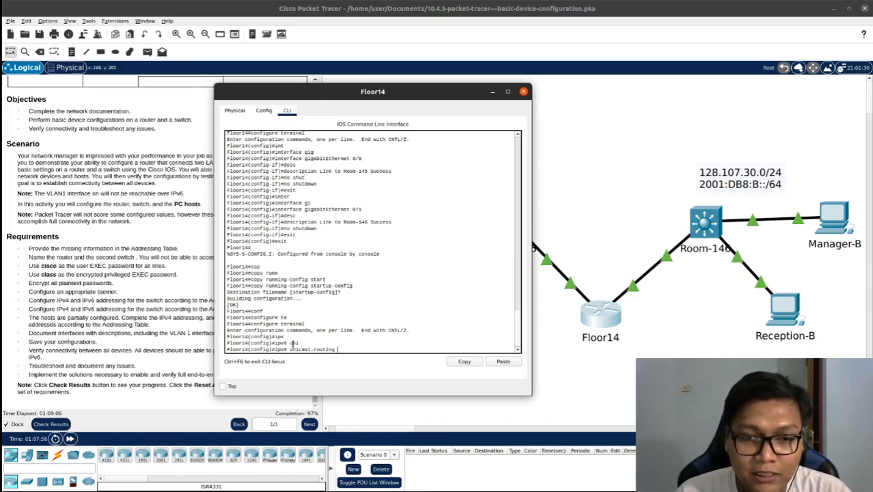
key("Return")
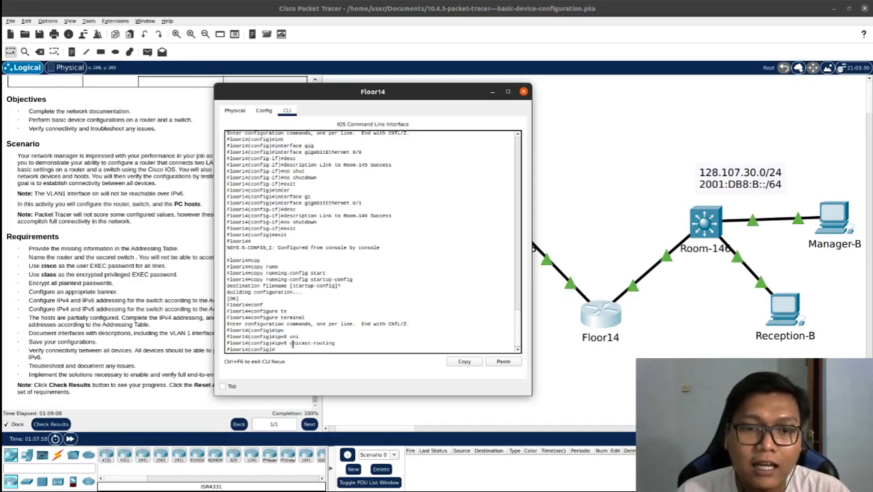
left_click_drag(397, 90, 459, 69)
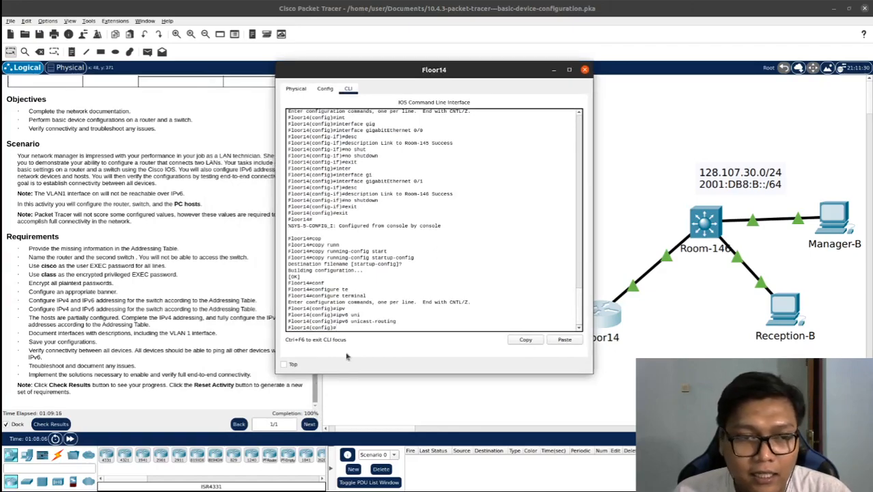
left_click(585, 70)
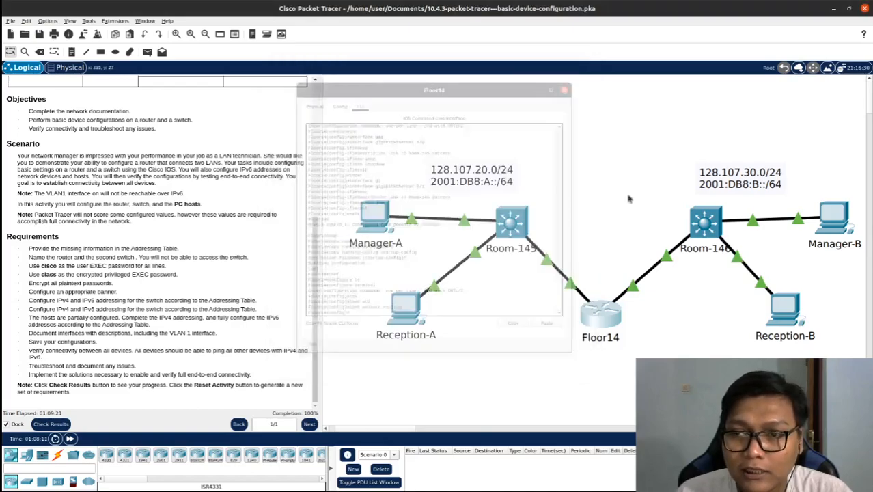
Repeat the ping to Manager-B's IPv6 address 2001:DB8:B::2 from Manager-A's Command Prompt, with the addressing table alongside, and return to the topology
left_click(386, 227)
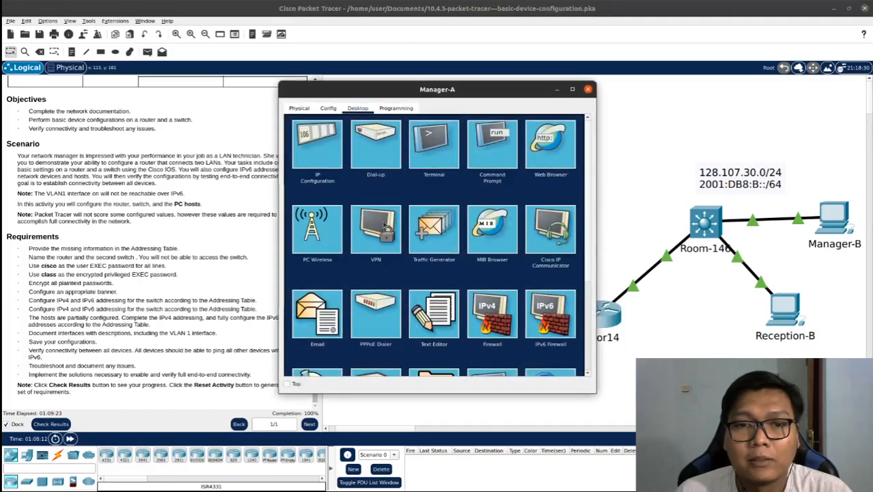
left_click(490, 146)
left_click(451, 355)
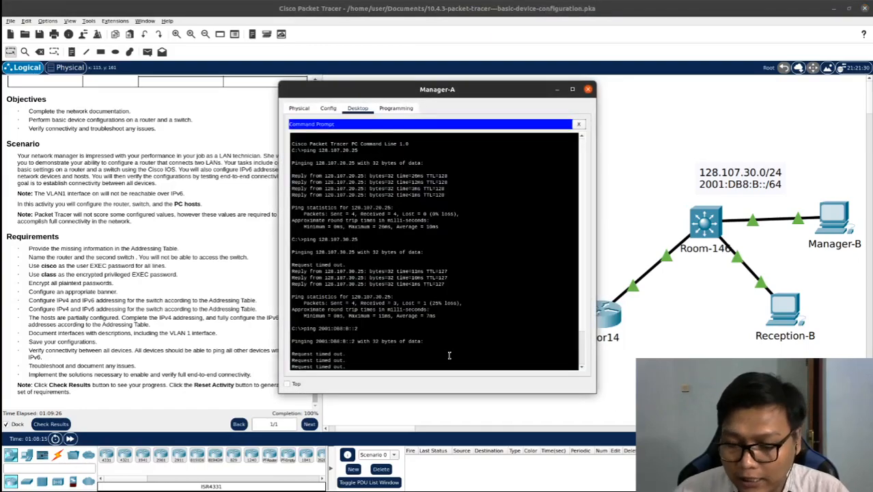
key("Up")
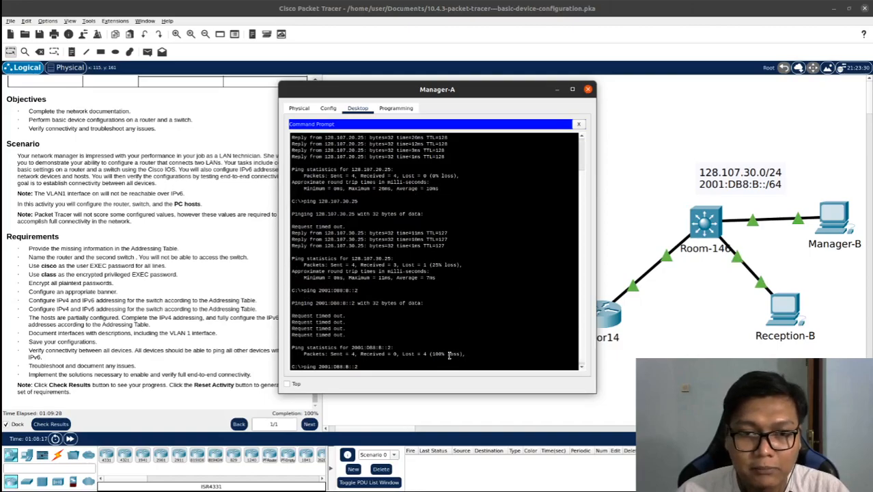
left_click_drag(0, 110, 208, 125)
left_click_drag(354, 95, 560, 118)
left_click_drag(294, 133, 307, 98)
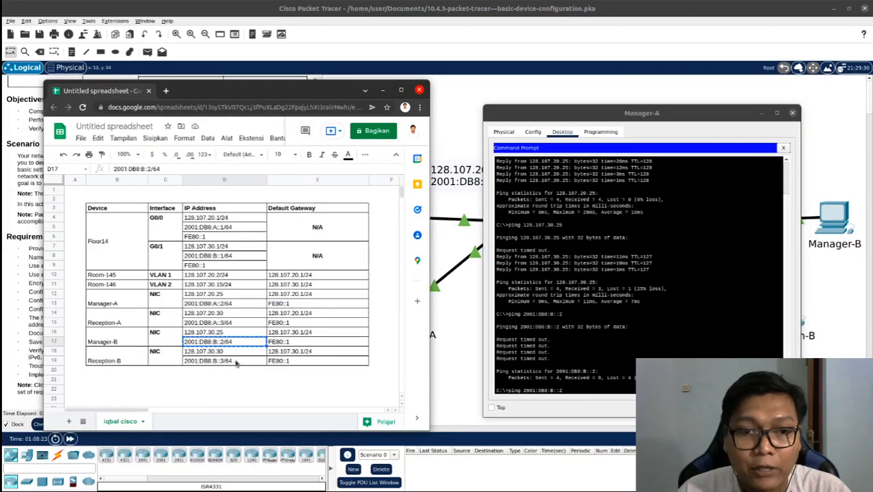
left_click(600, 389)
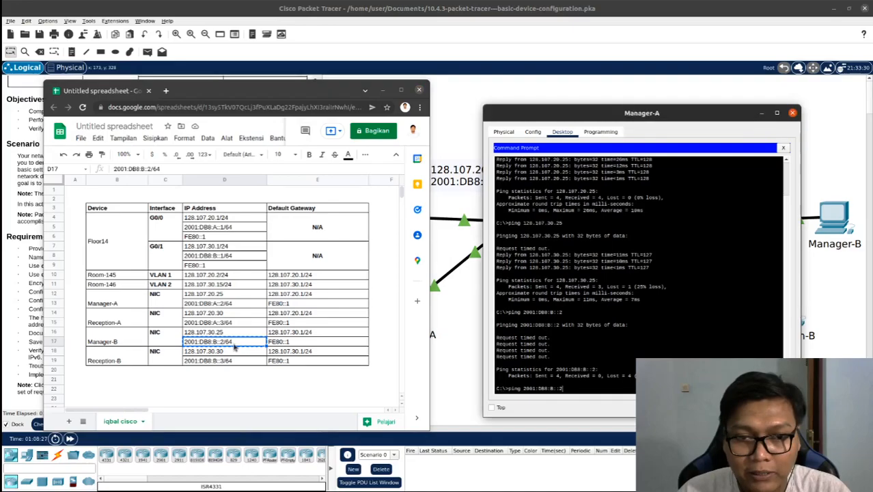
key("Return")
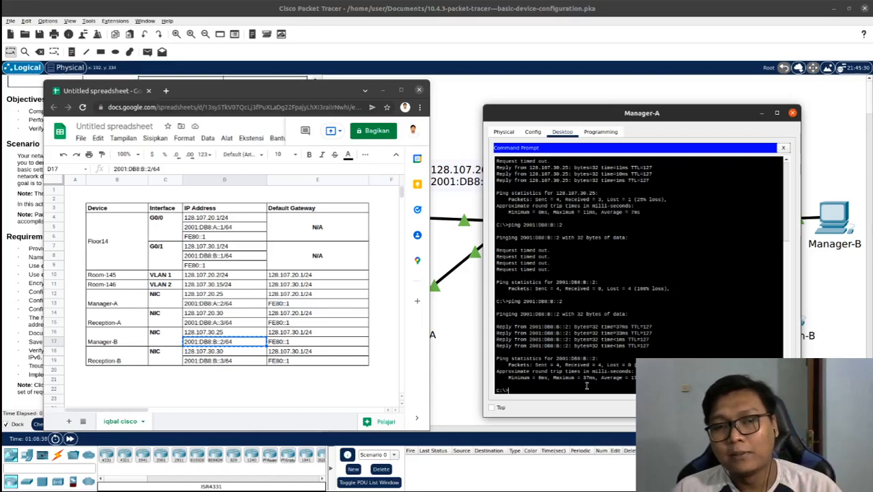
left_click(459, 354)
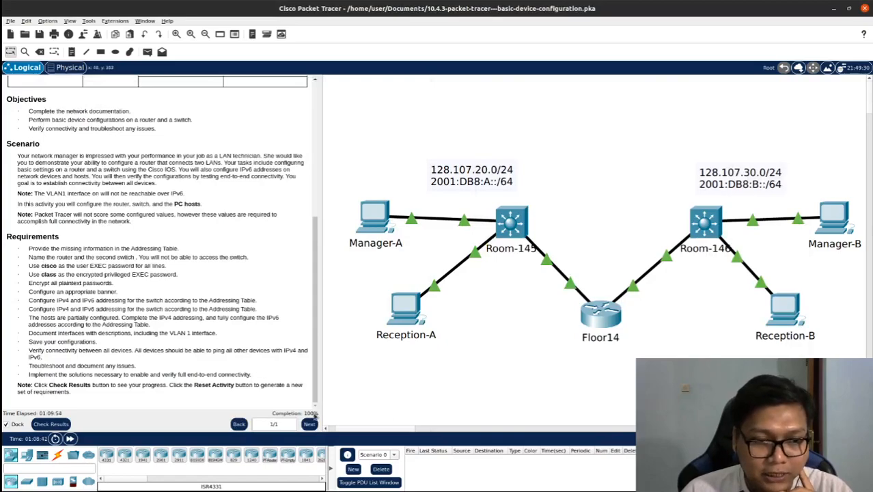
Check the activity results, review the overall feedback and the assessment items for each device, and return to the topology
left_click(51, 425)
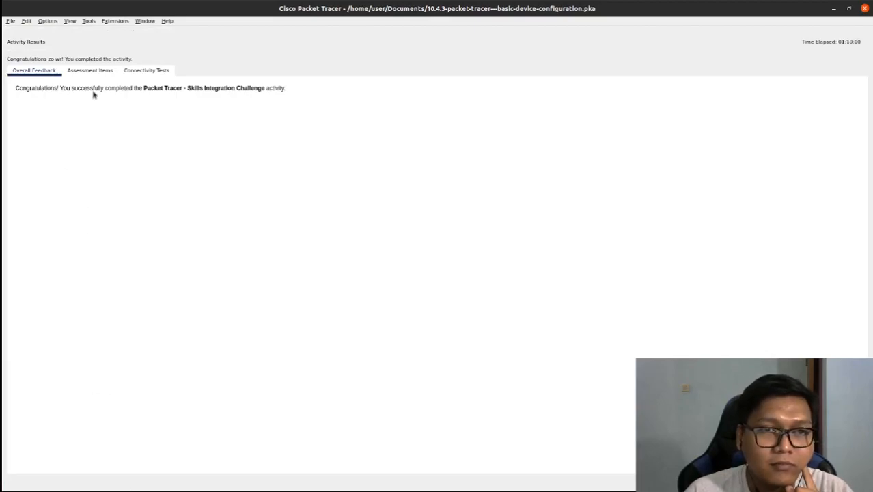
left_click(89, 70)
scroll(116, 156, "down", 5)
scroll(116, 156, "up", 4)
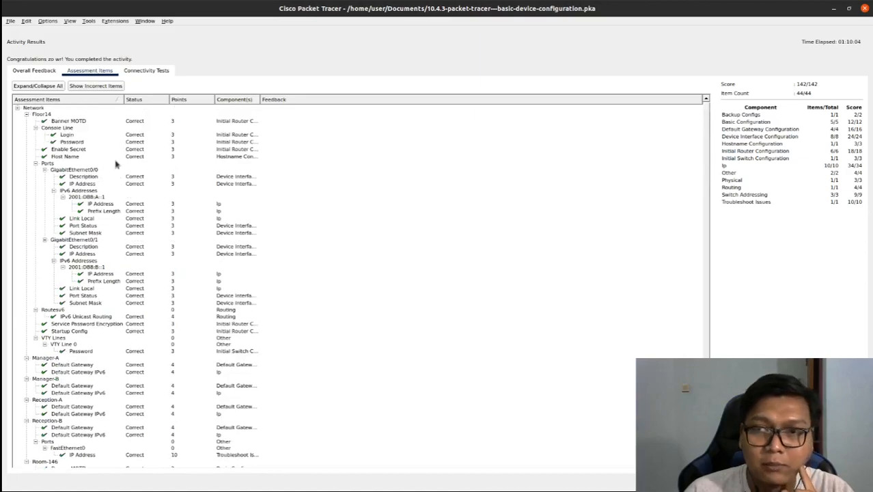
left_click(42, 70)
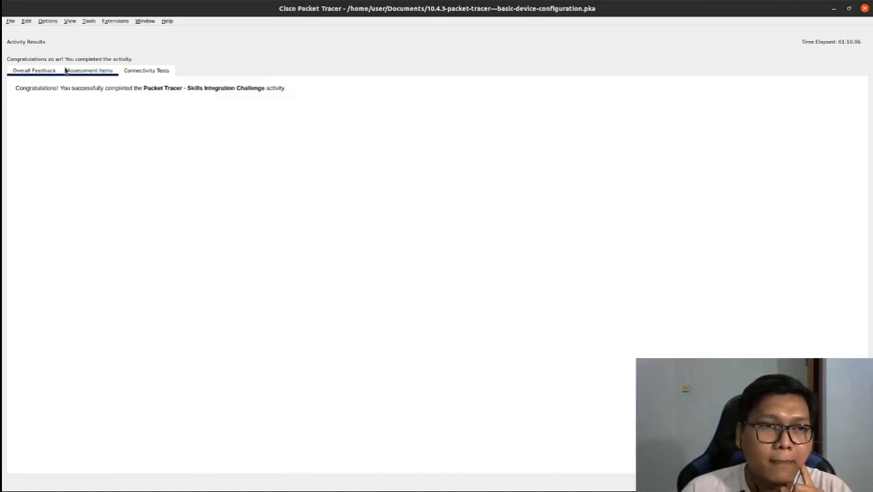
left_click(69, 70)
left_click(865, 8)
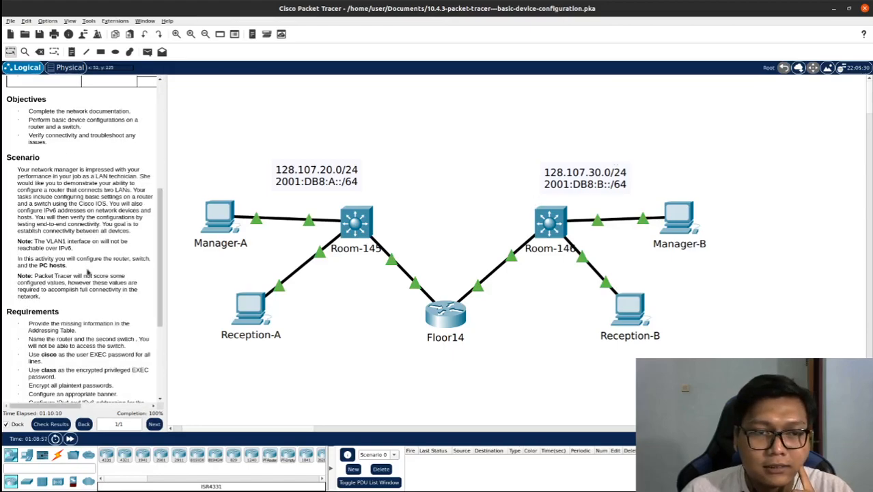
scroll(87, 272, "down", 3)
scroll(88, 270, "up", 7)
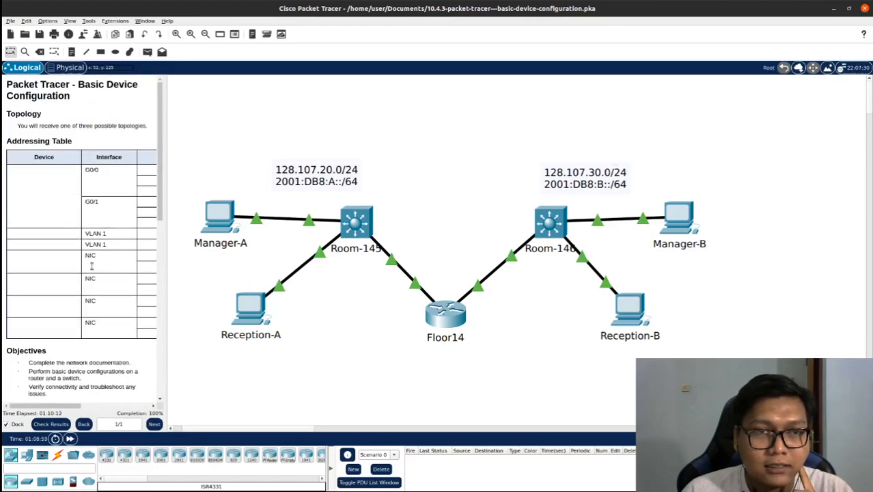